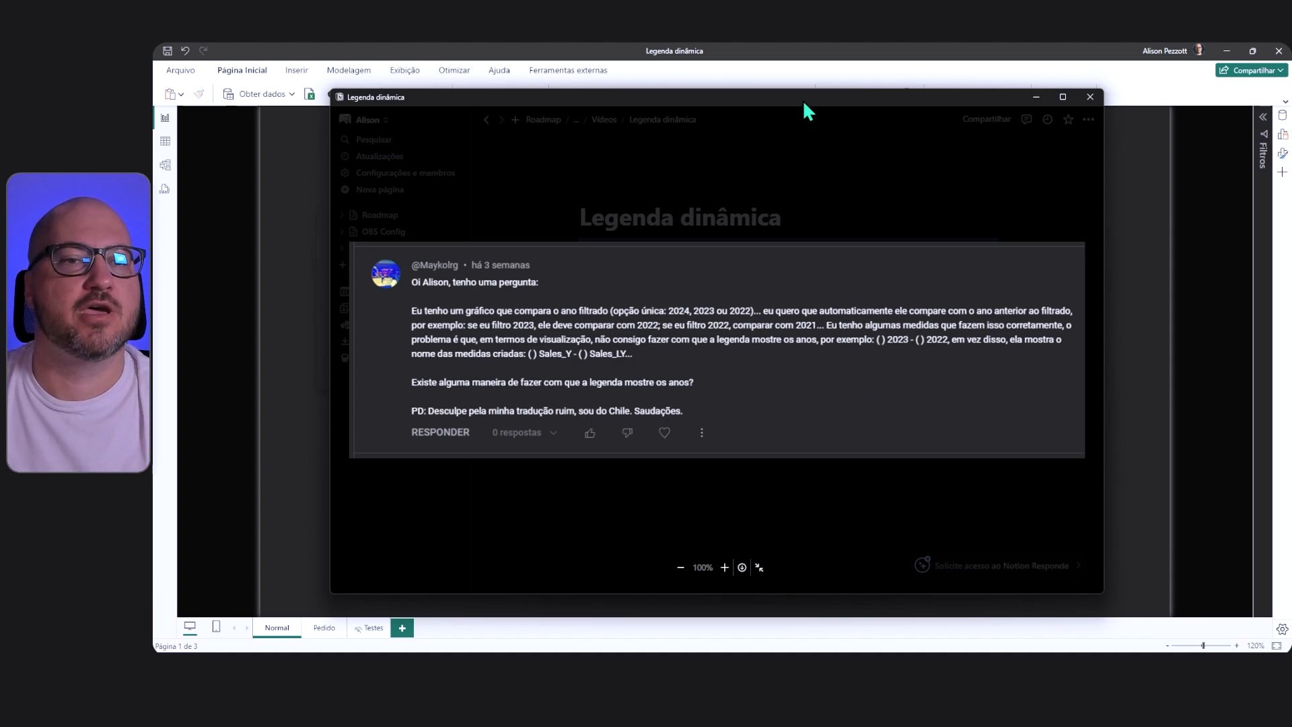
Step: Move the question window away, filter the Normal page to 2022 and inspect the April values of Vendas and Vendas LY
left_click_drag(802, 99, 1291, 98)
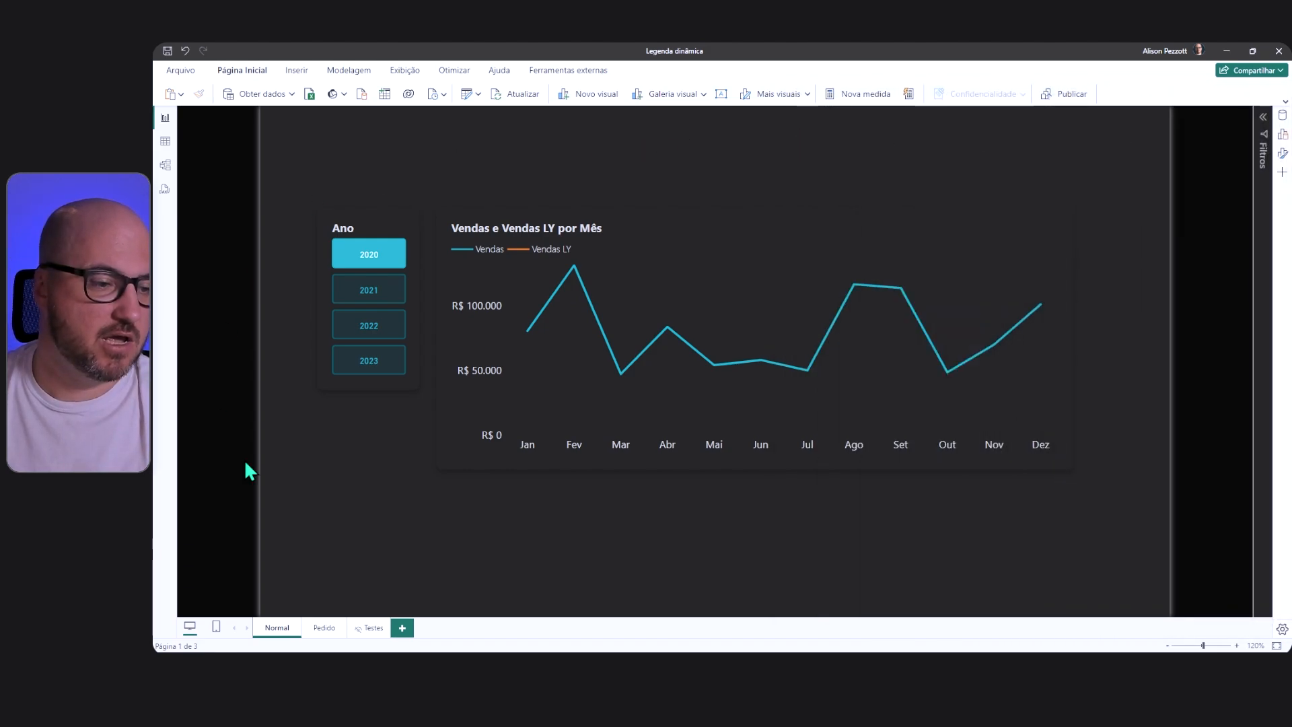
left_click(366, 337)
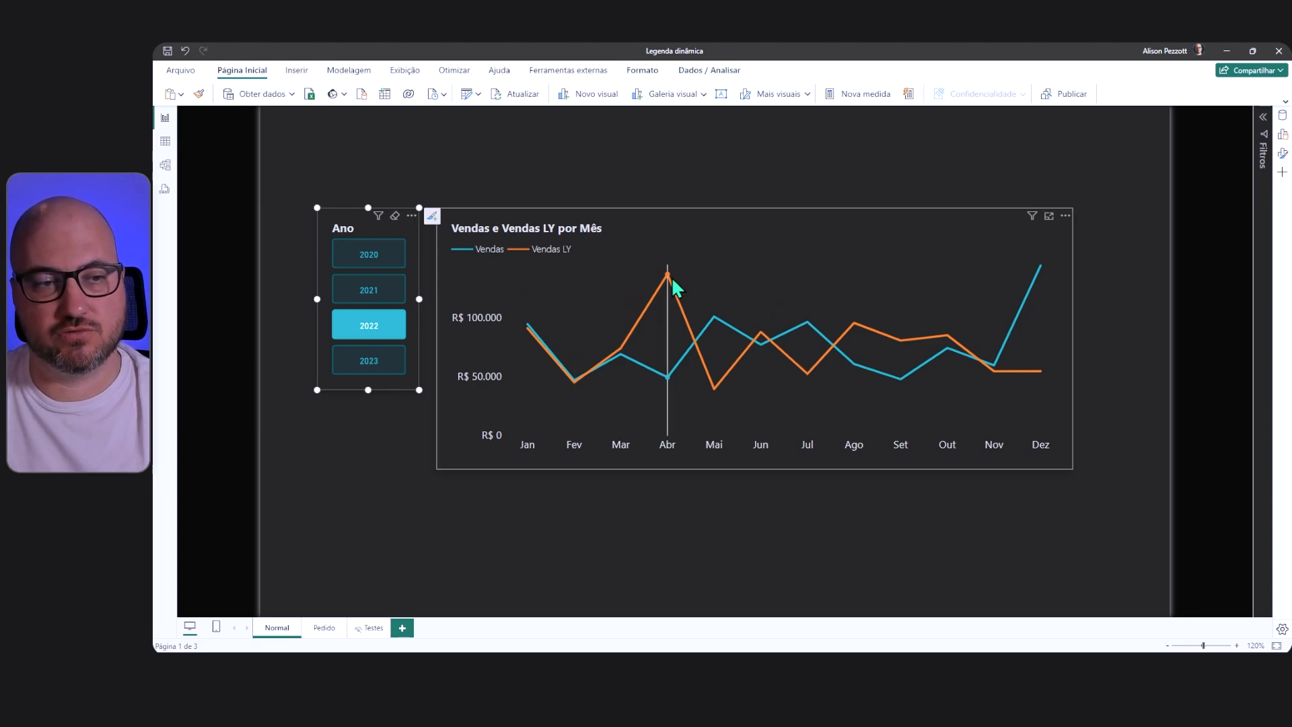
mouse_move(676, 288)
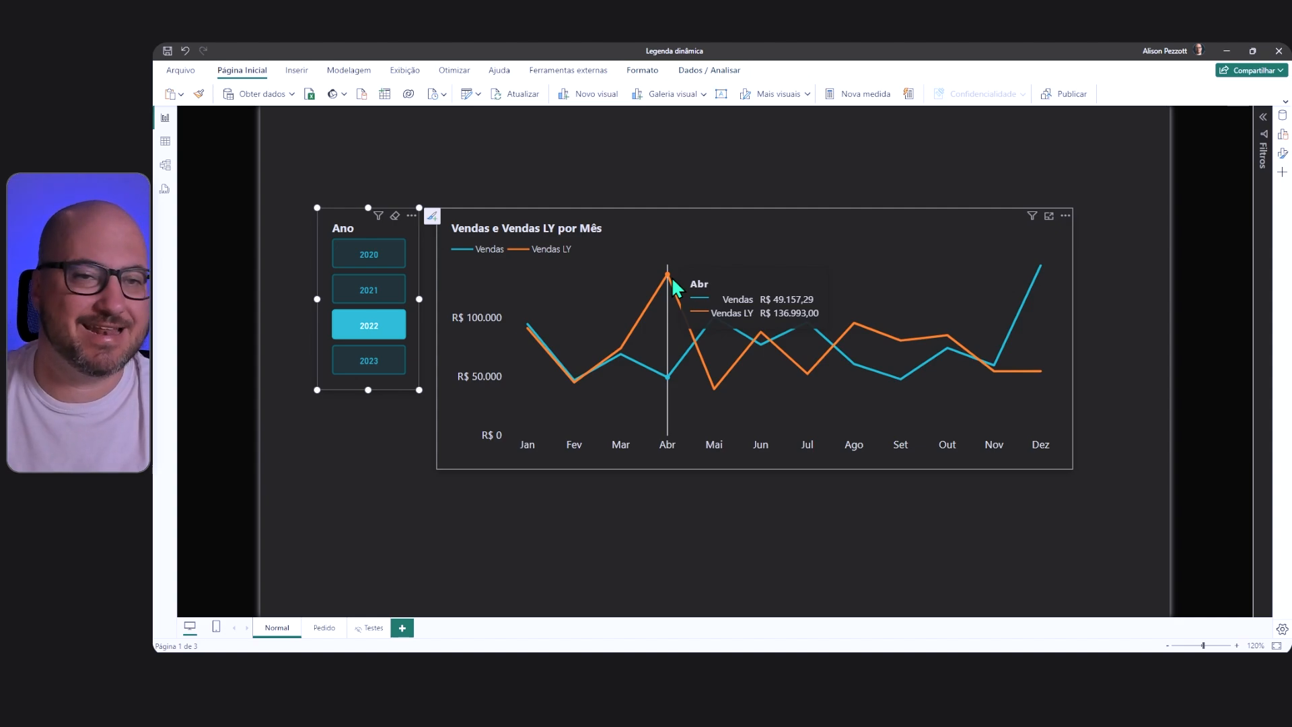
Step: On the Pedido page, switch the year filter among the available years, finishing on 2022, and examine how the chart legend responds
left_click(322, 627)
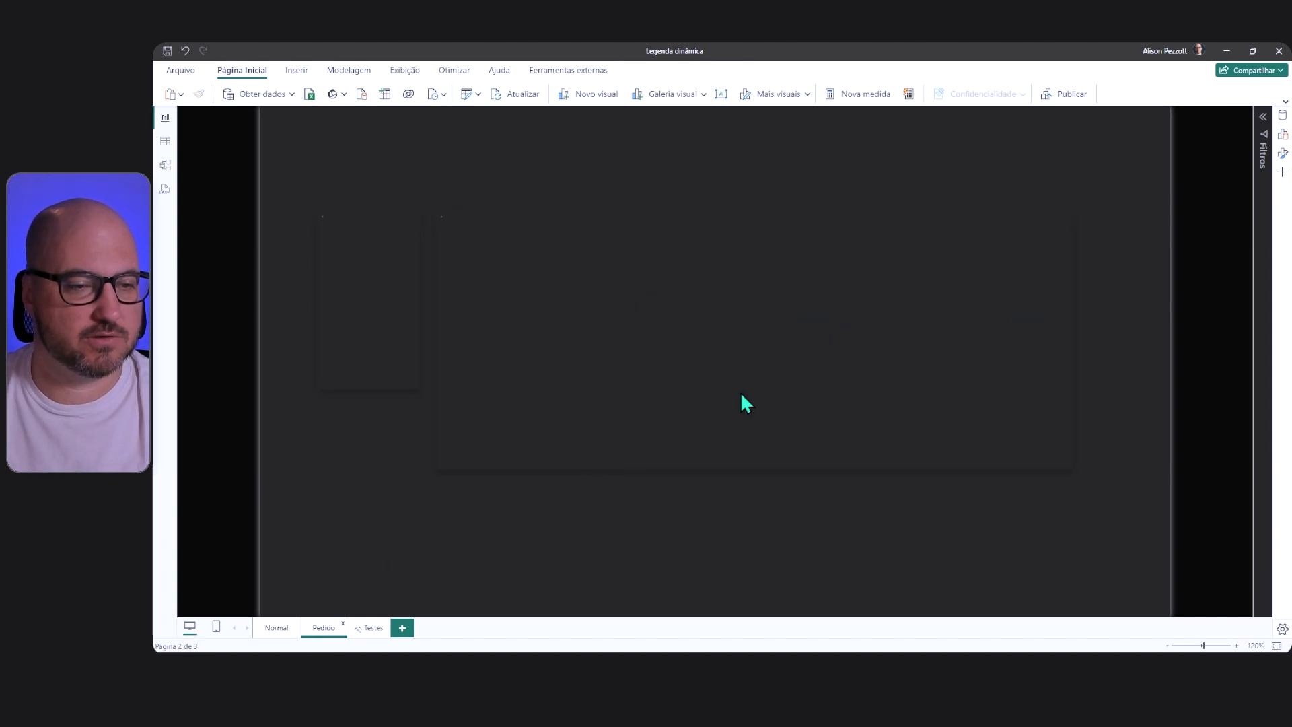
left_click(369, 325)
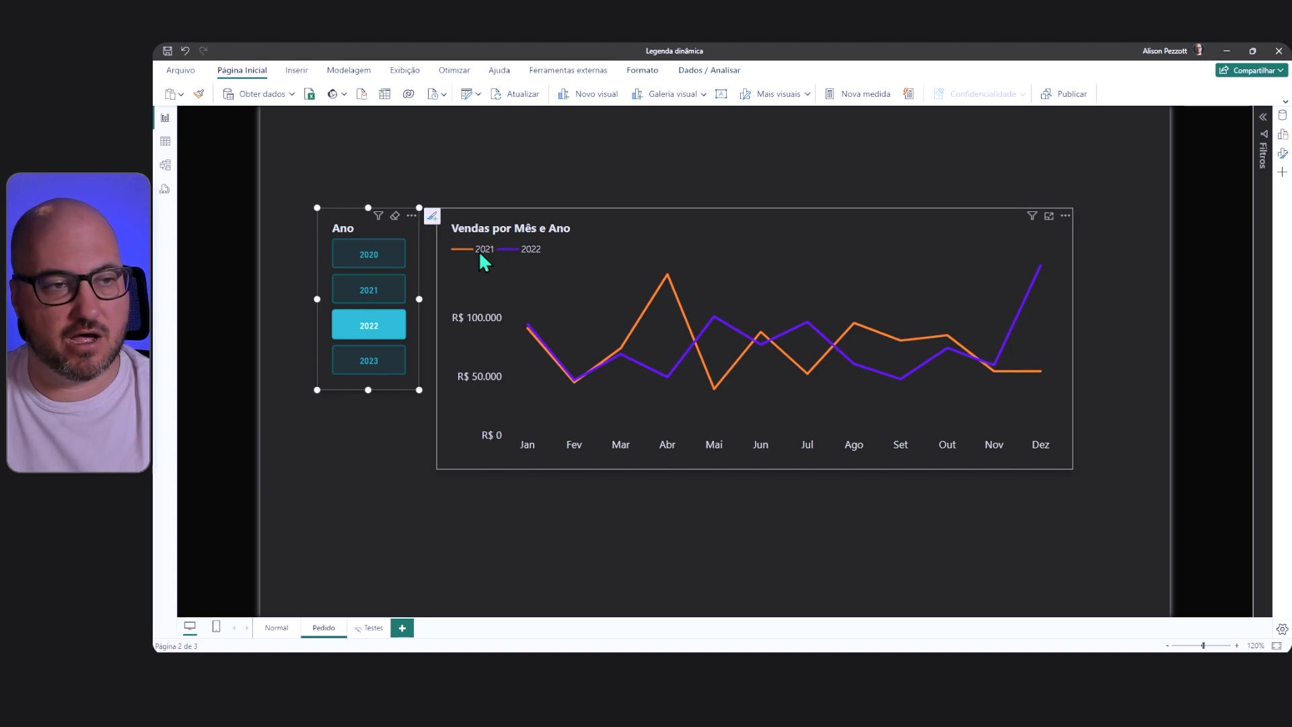
left_click(356, 368)
left_click(362, 300)
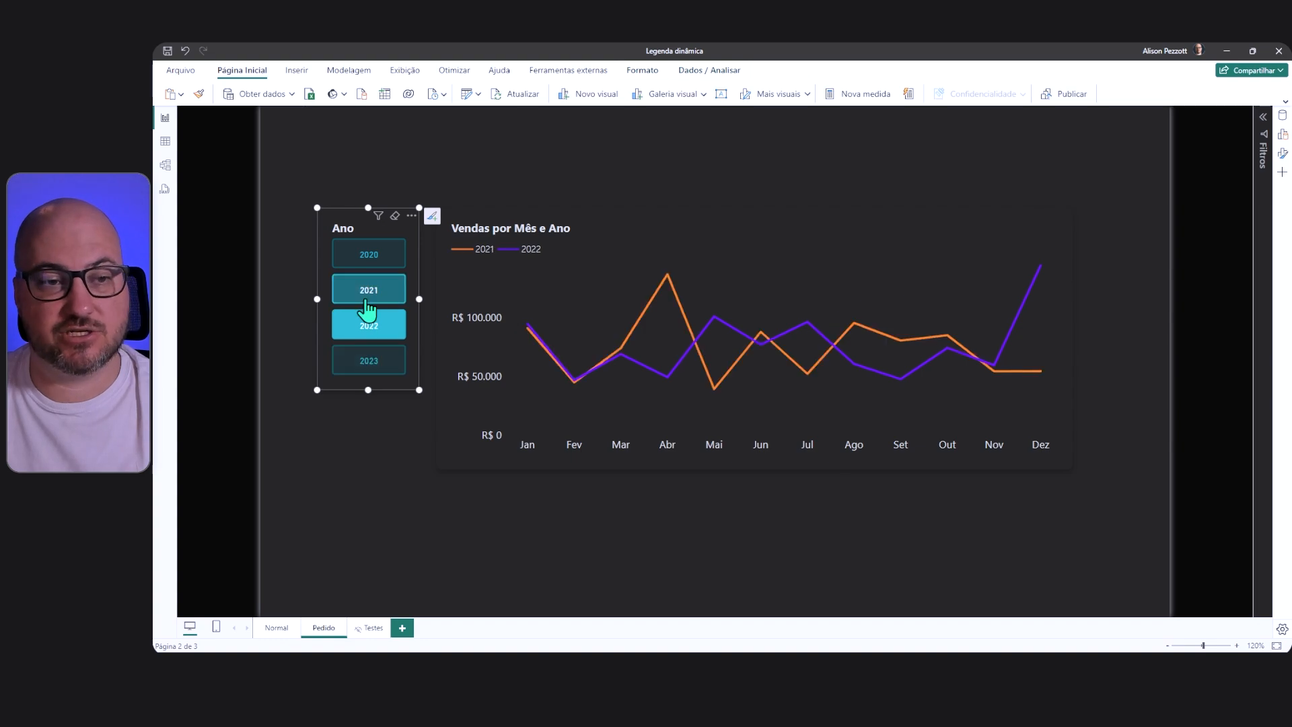
left_click(367, 259)
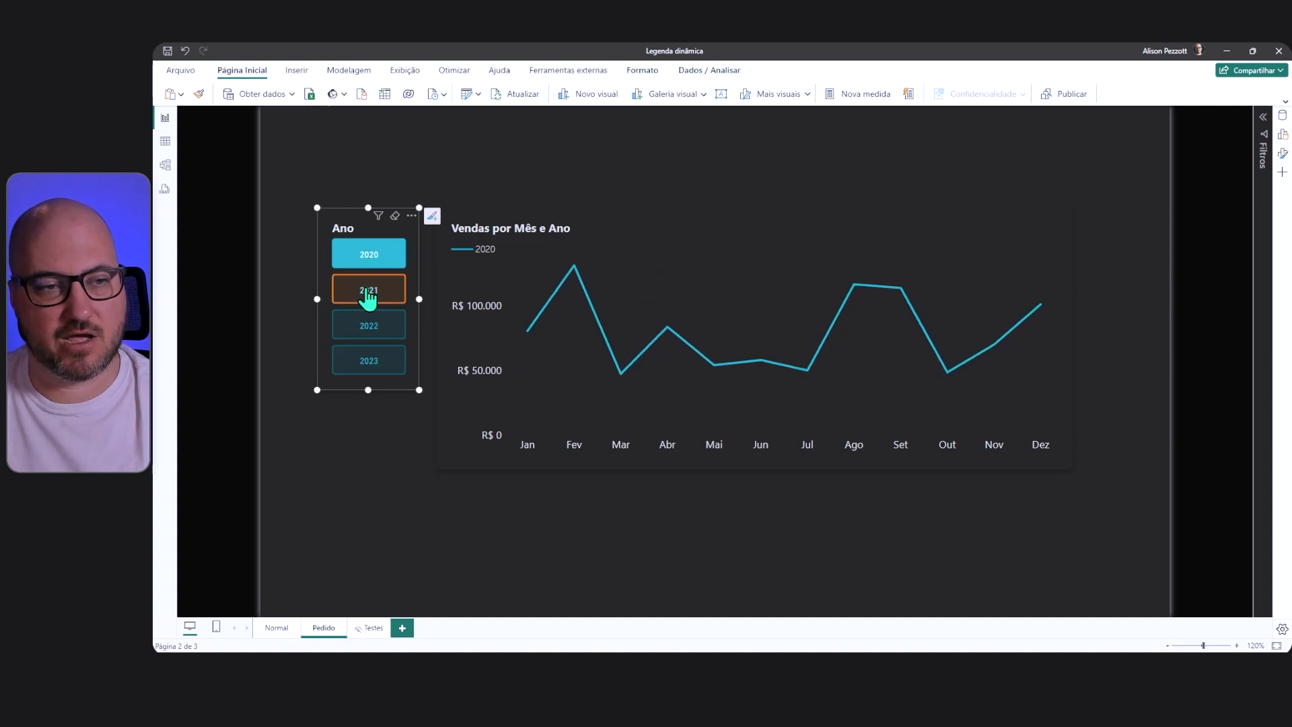
left_click(367, 293)
left_click(368, 324)
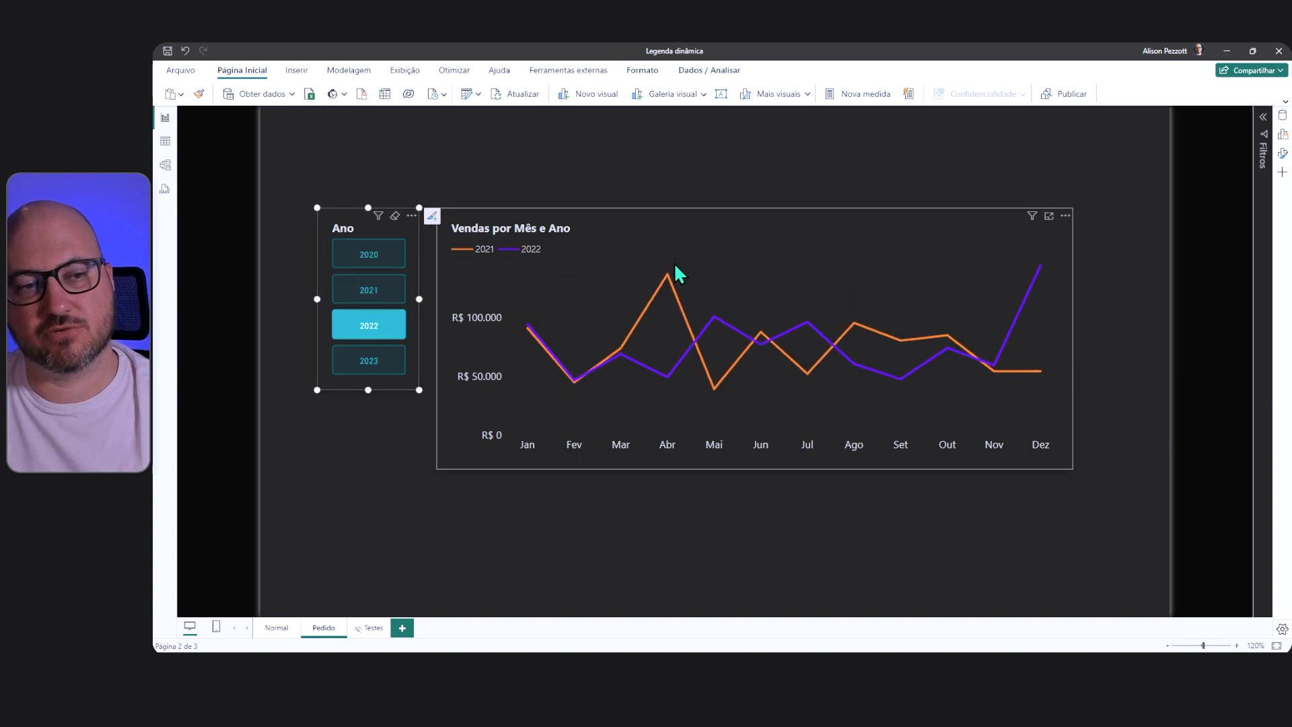
mouse_move(659, 271)
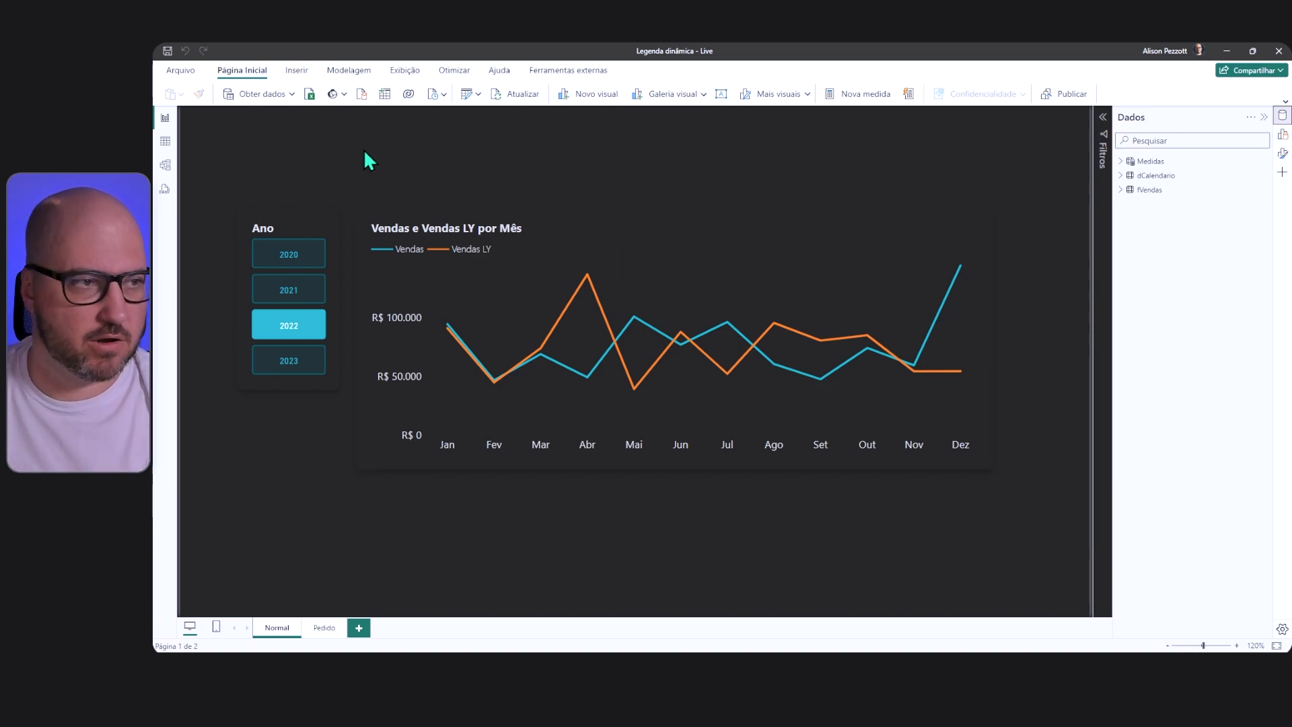
Step: Inspect the relationships between the model's tables, and read the formula of the Vendas measure
left_click(165, 165)
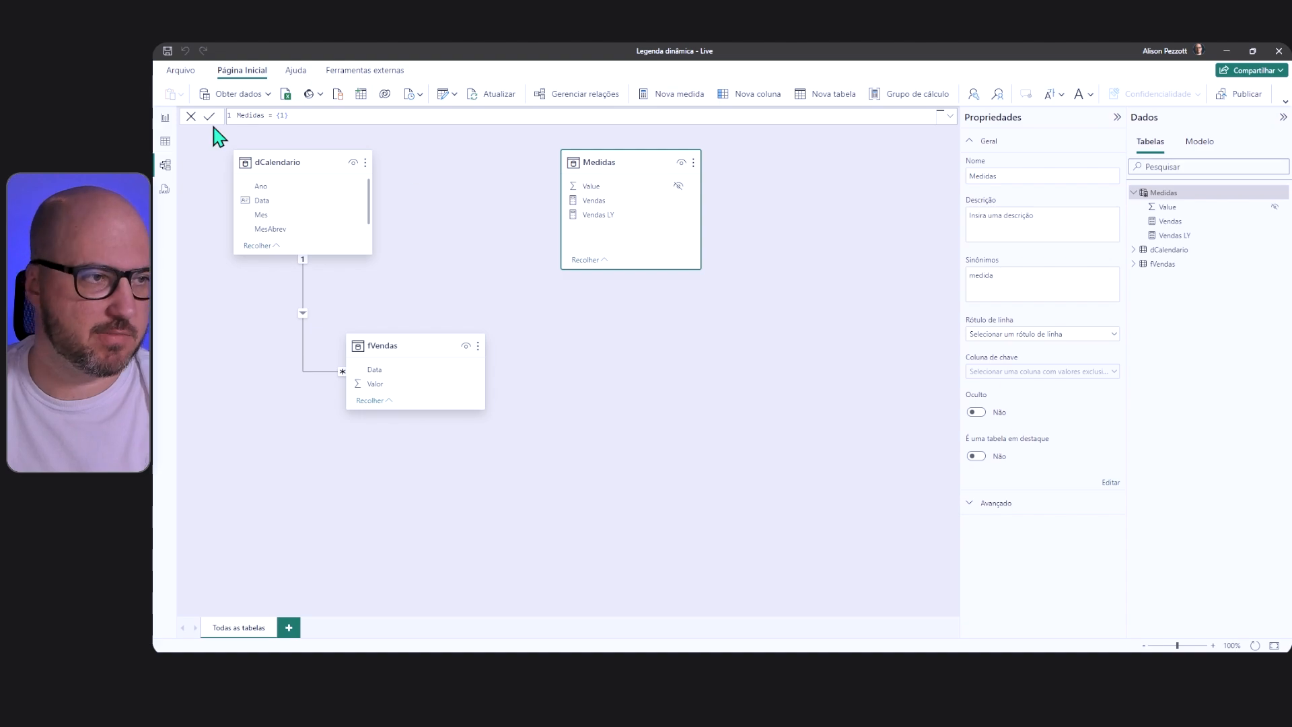
left_click(166, 121)
left_click(1121, 161)
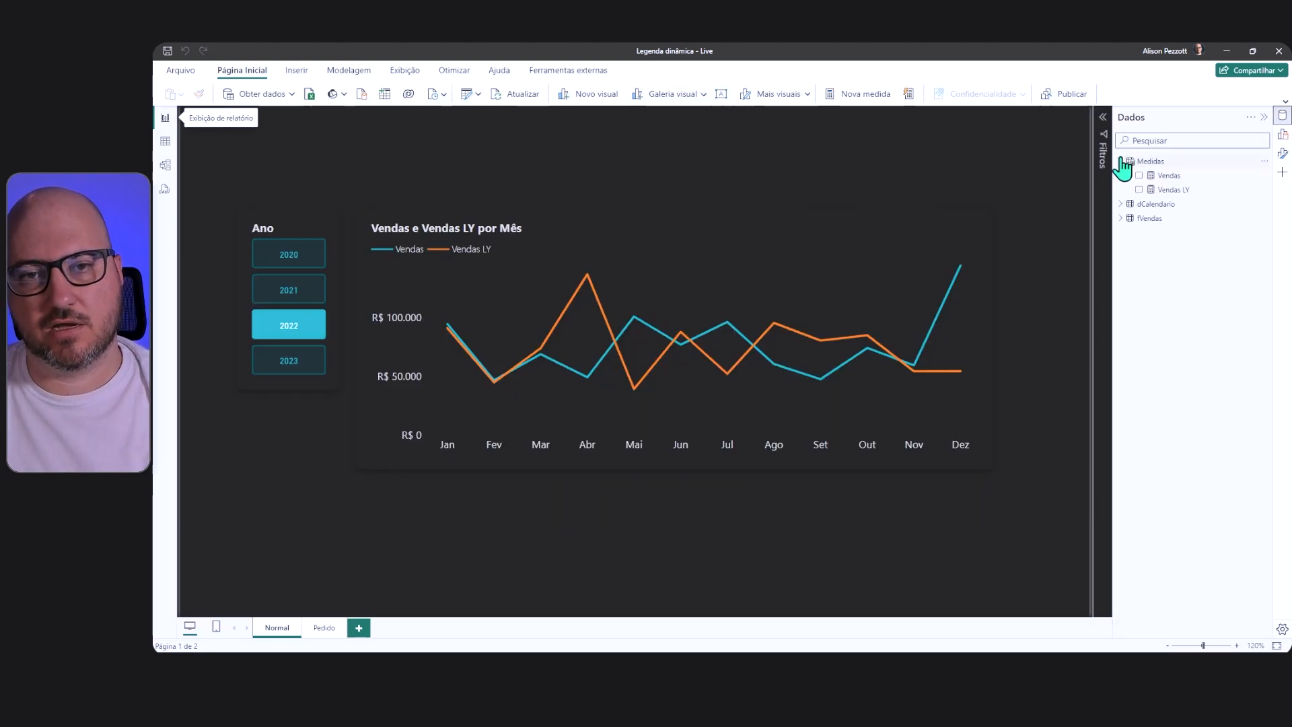
left_click(1169, 178)
left_click(662, 126)
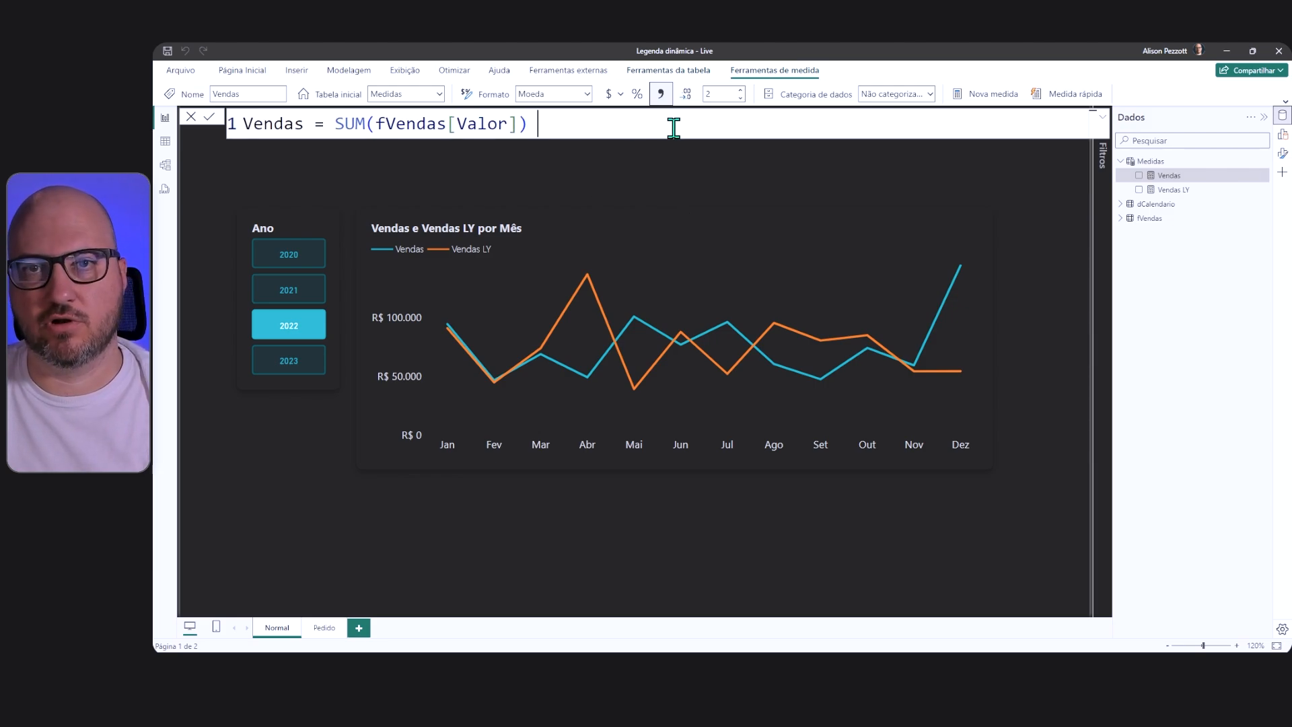
Step: Inspect the Vendas LY measure's formula, highlighting its SAMEPERIODLASTYEAR(dCalendario[Data]) argument, and collapse the formula again
left_click(1191, 191)
left_click(441, 161)
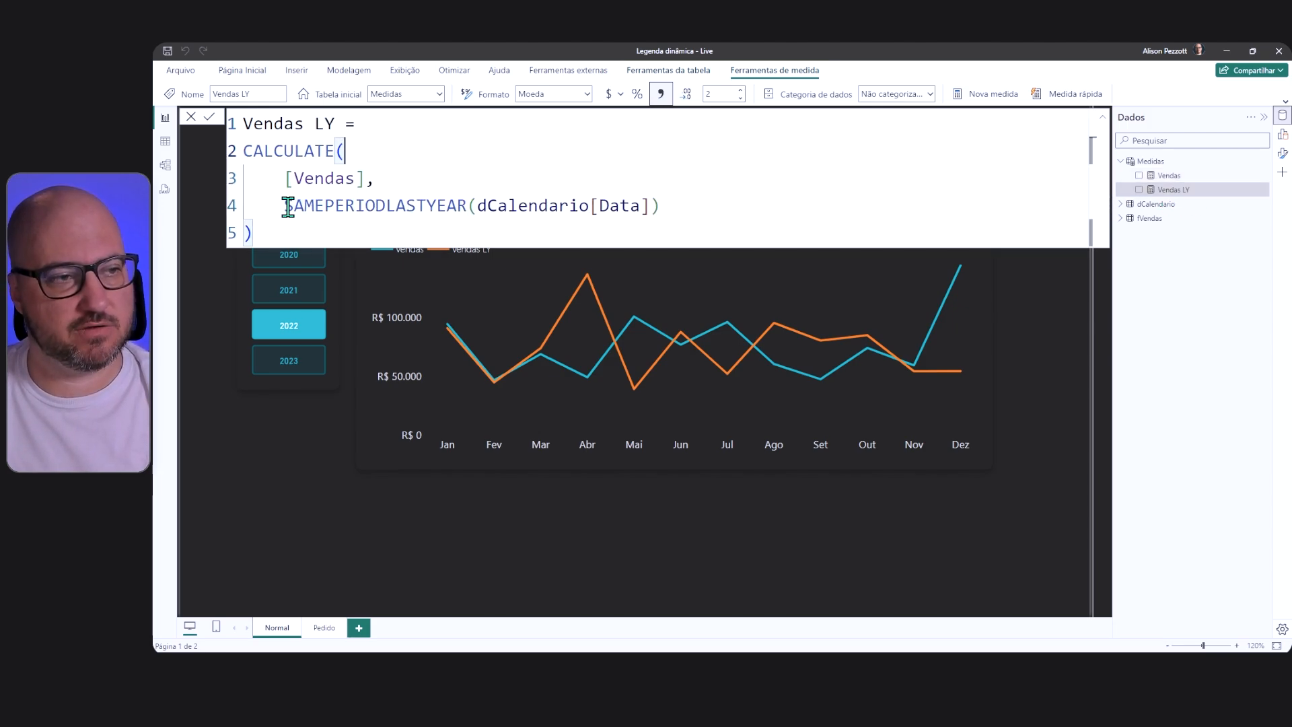
left_click_drag(286, 205, 721, 201)
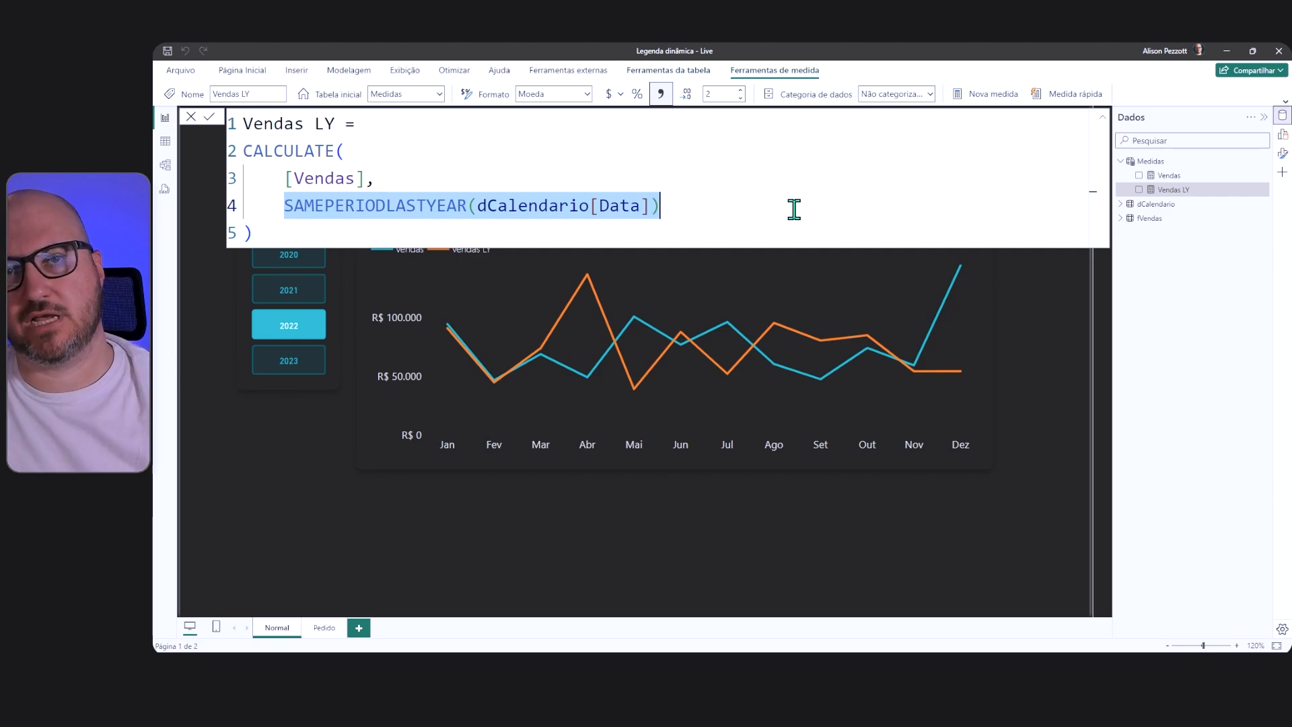
left_click(325, 205)
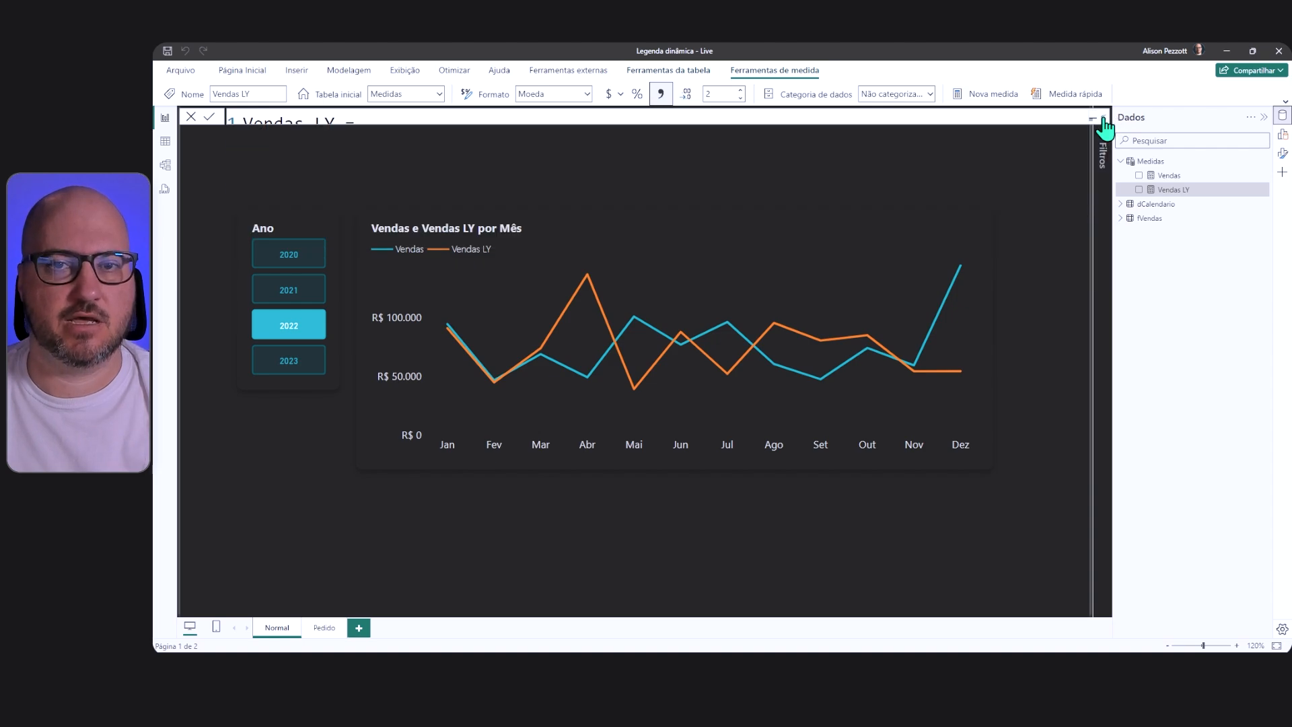
left_click(1102, 117)
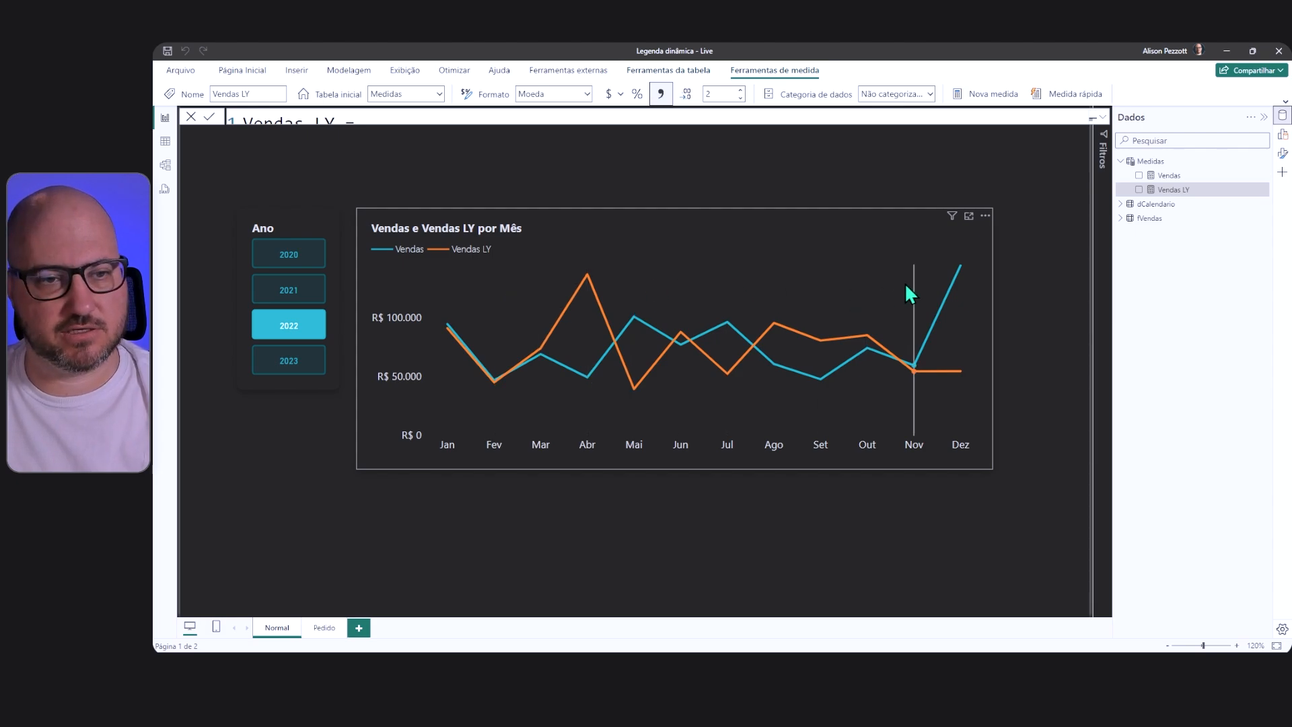
Step: Filter the Normal page to 2021 and back to 2022, comparing the Vendas and Vendas LY lines
left_click(289, 295)
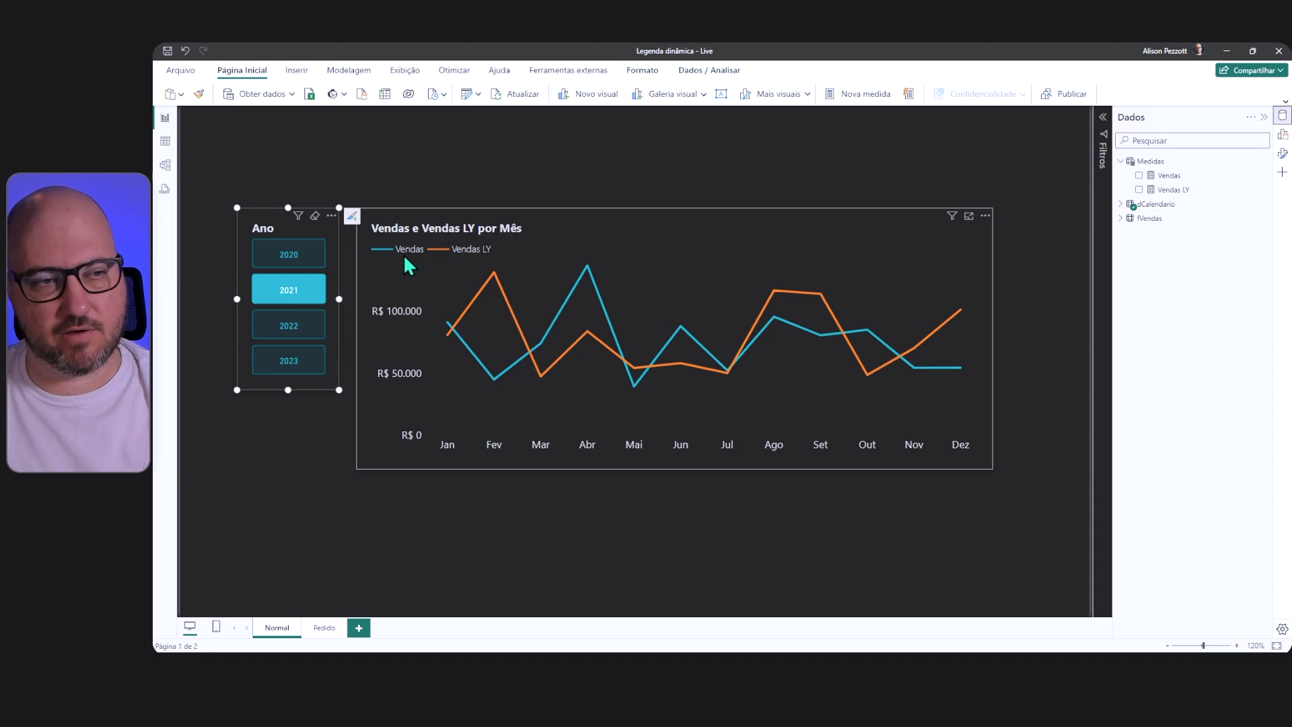
left_click(311, 328, "ctrl")
left_click(296, 306, "ctrl")
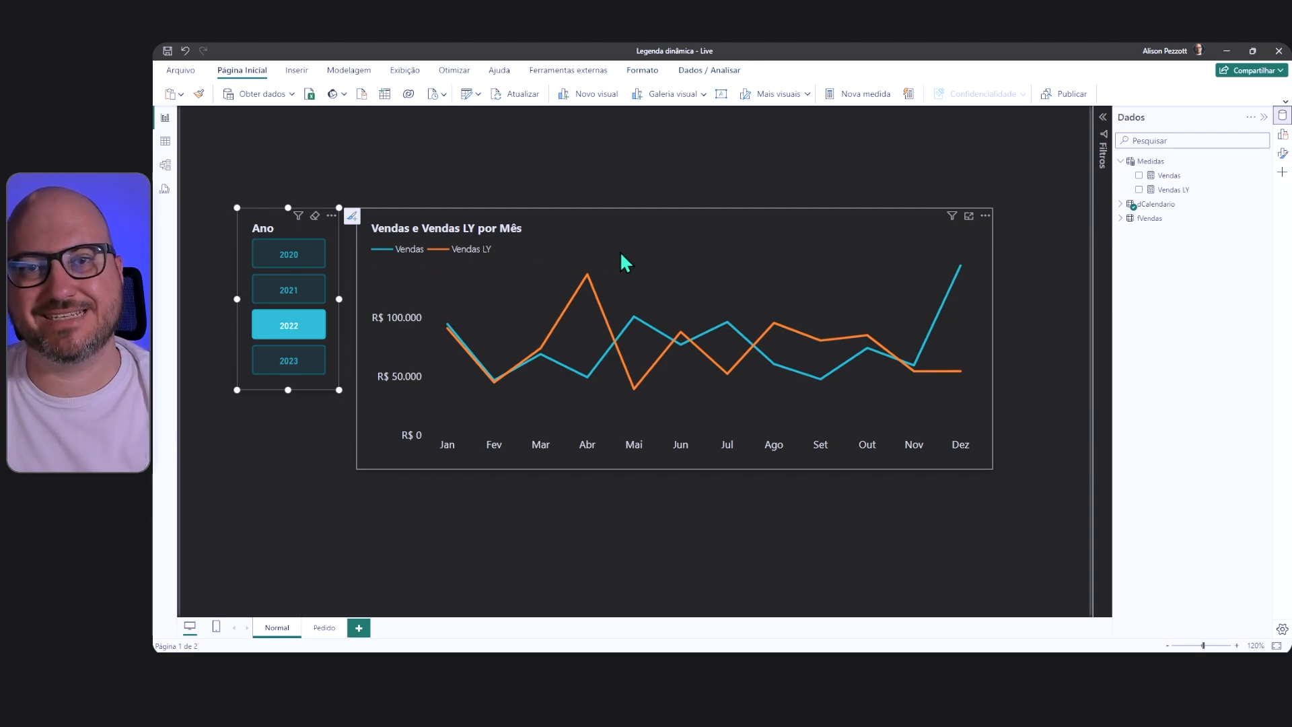
Step: Remove Vendas LY from the line chart's Y axis and set Ano from dCalendario as its legend
left_click(736, 214)
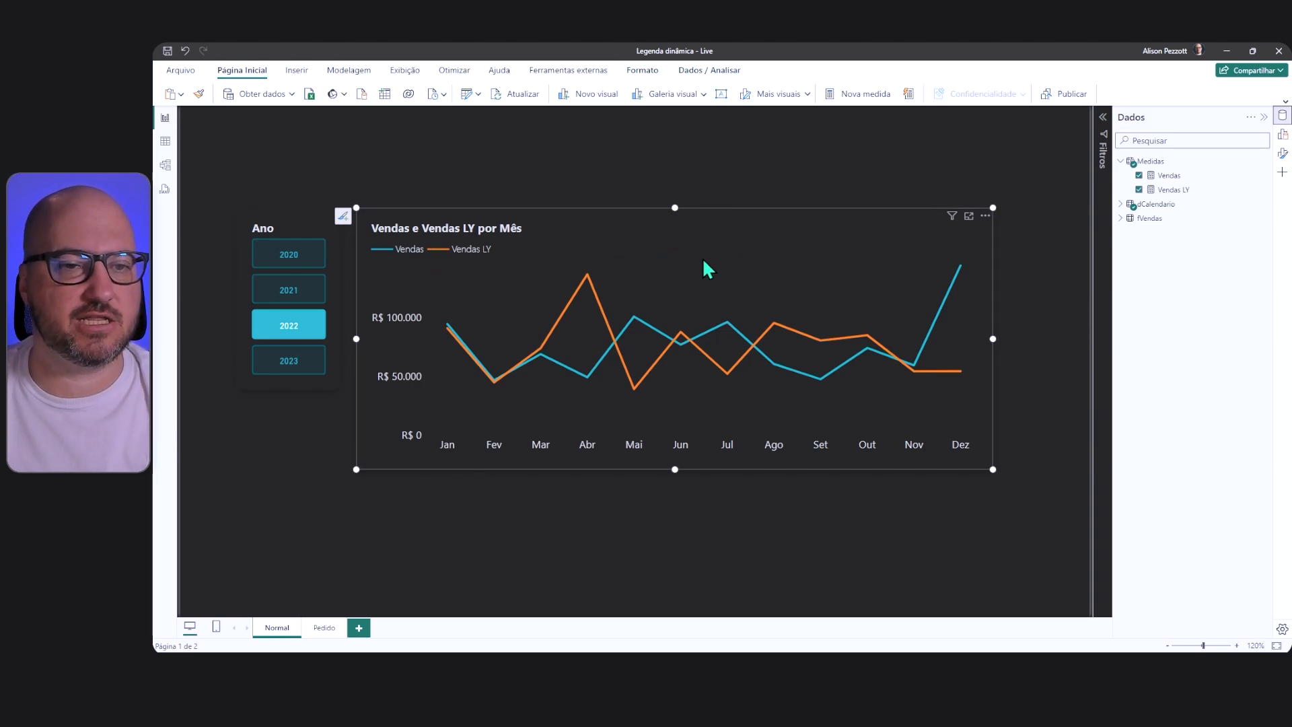
left_click(1283, 134)
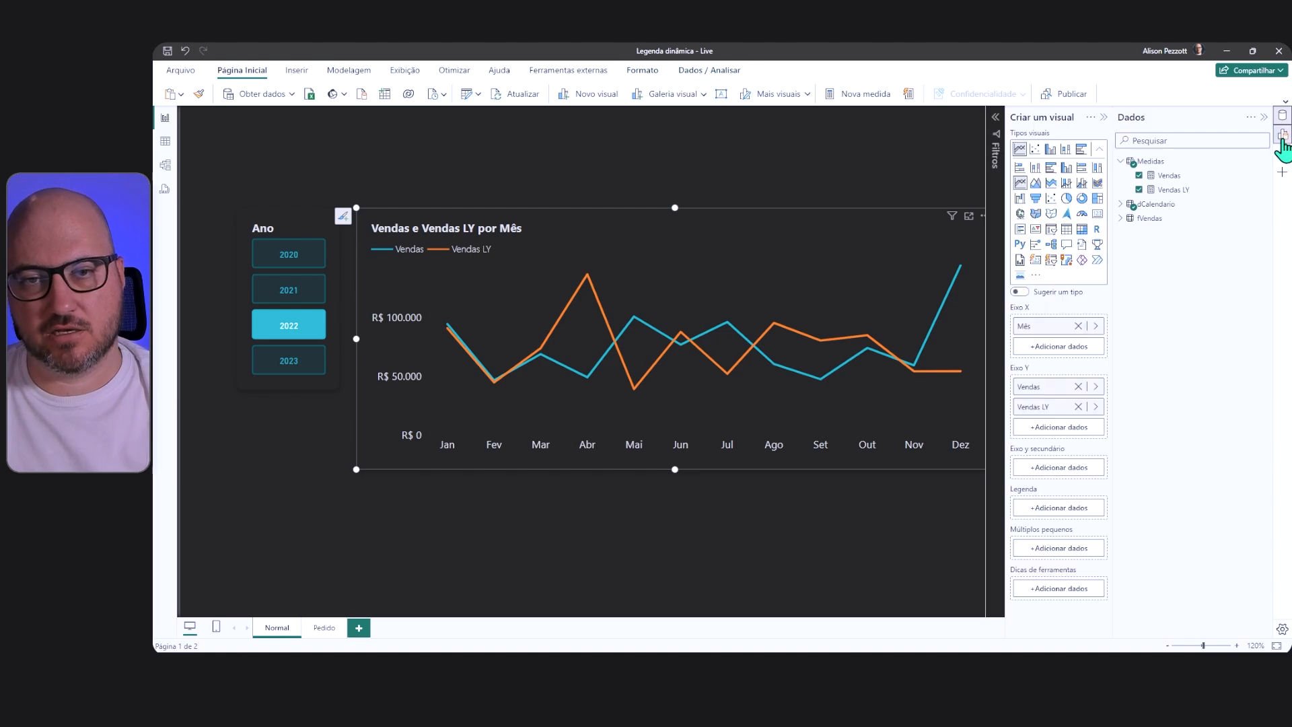
left_click(1120, 204)
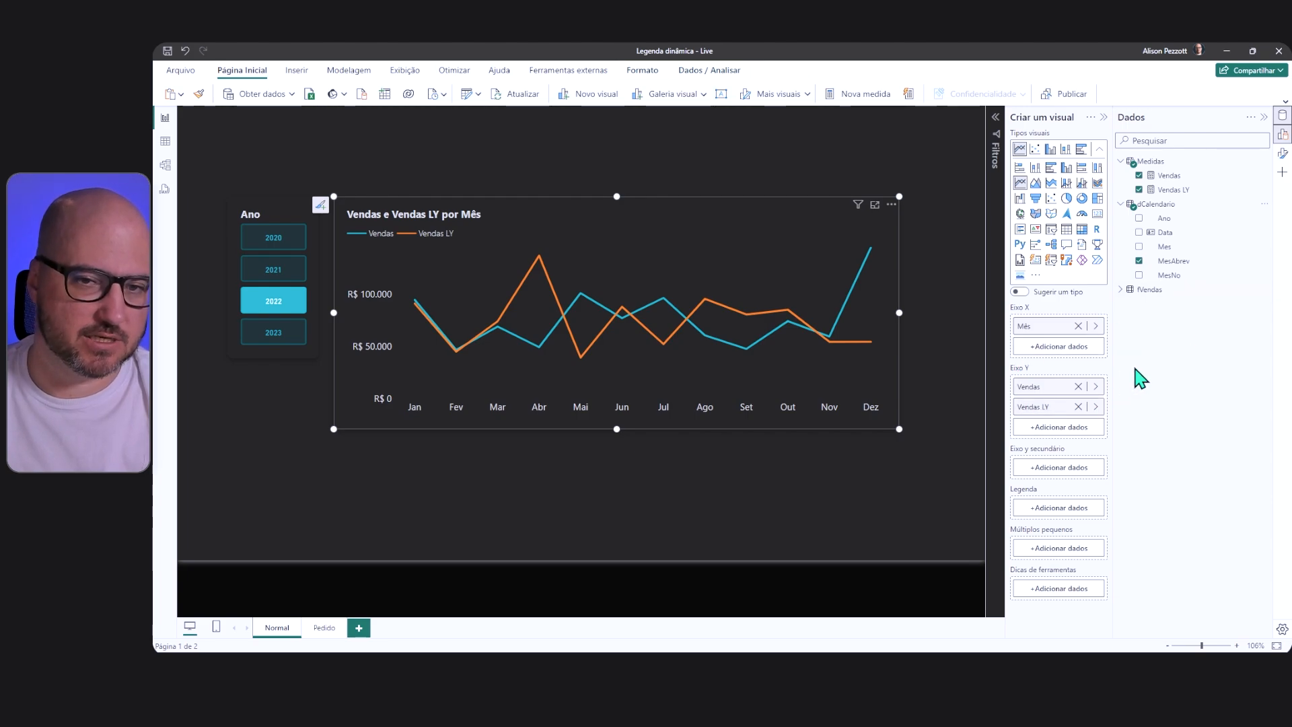
left_click_drag(1166, 219, 1076, 413)
left_click(1077, 407)
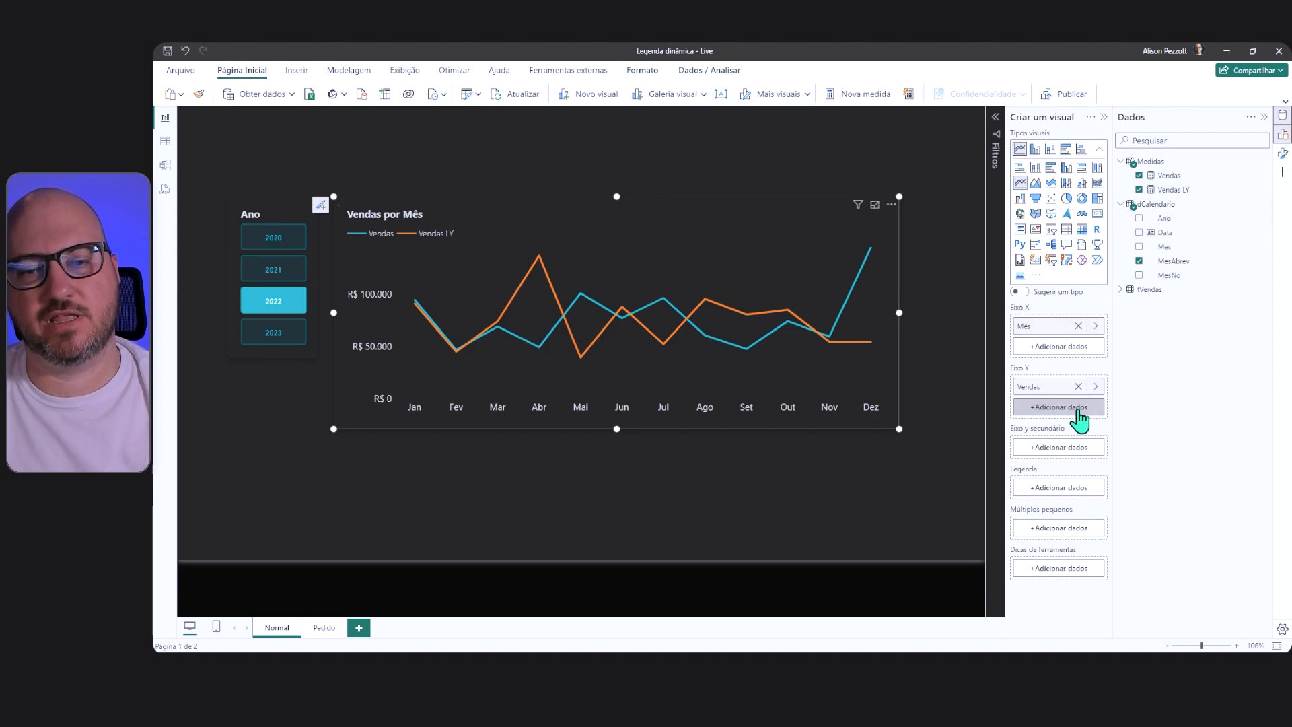
left_click_drag(1167, 222, 1059, 486)
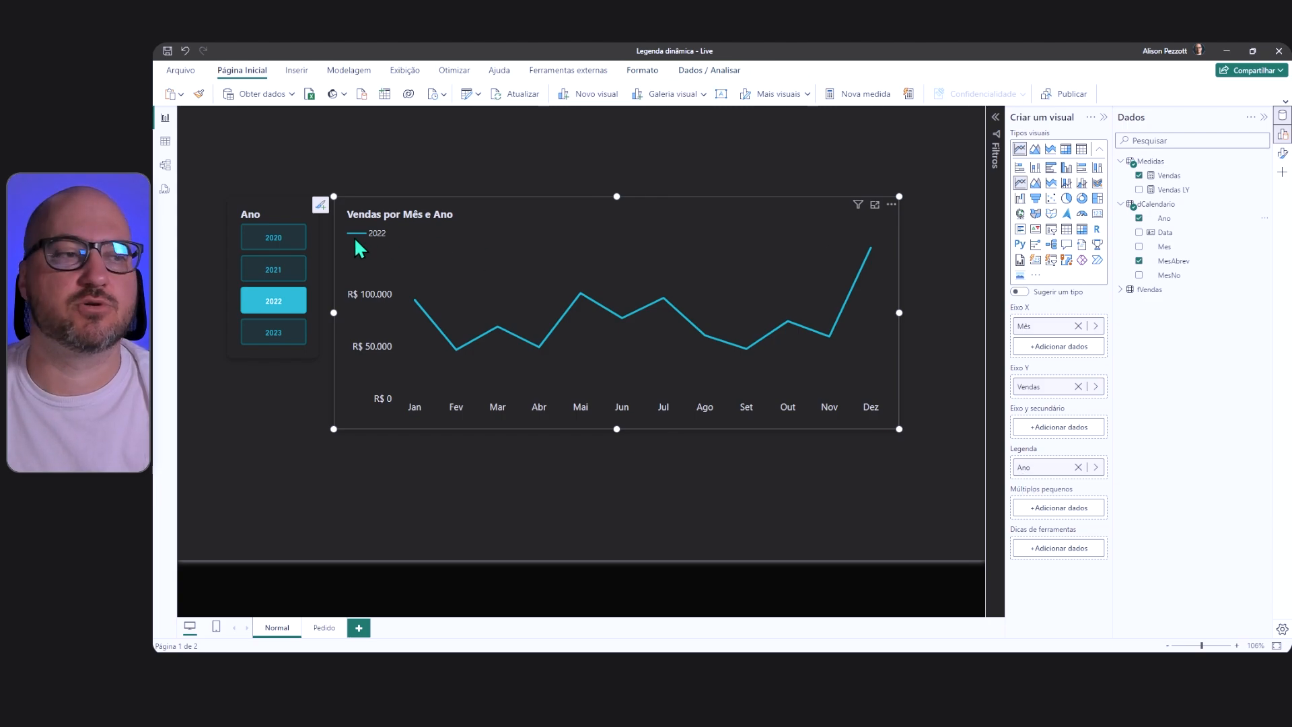
Step: Clear the 2022 year filter, examine the chart split by Ano, and filter to 2022 again
left_click(273, 301)
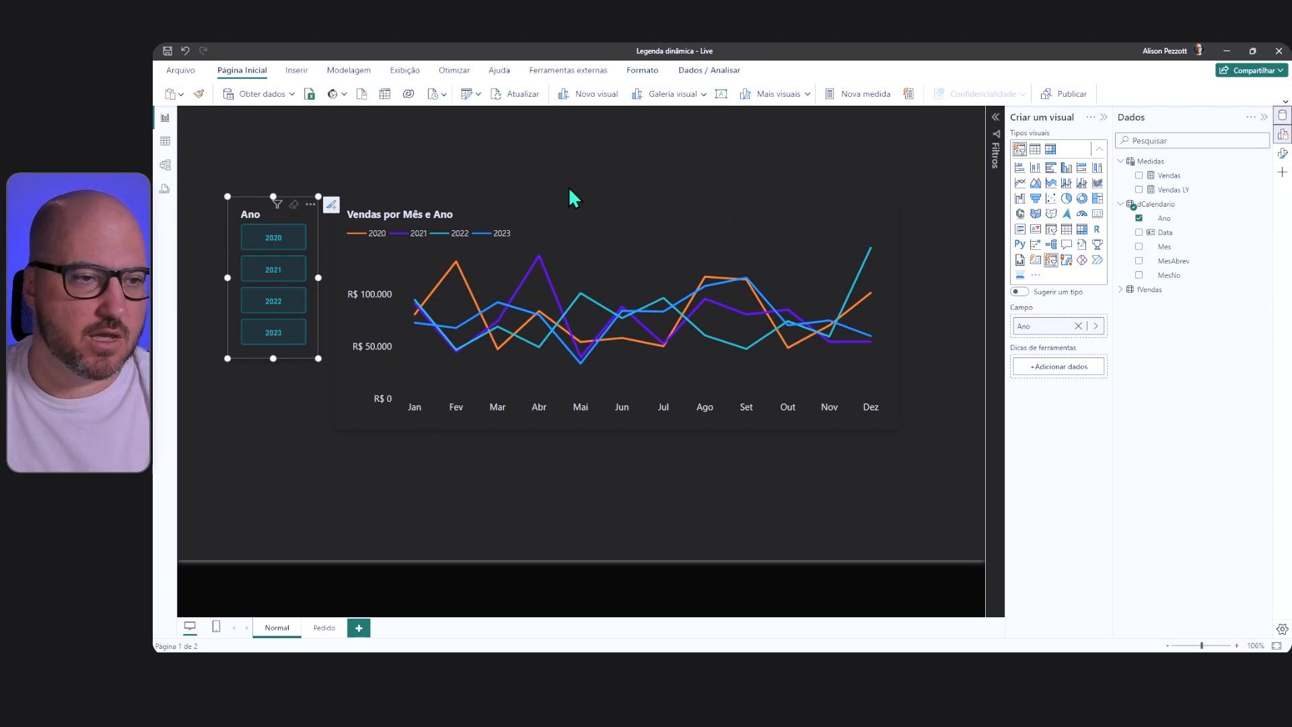
left_click(764, 233)
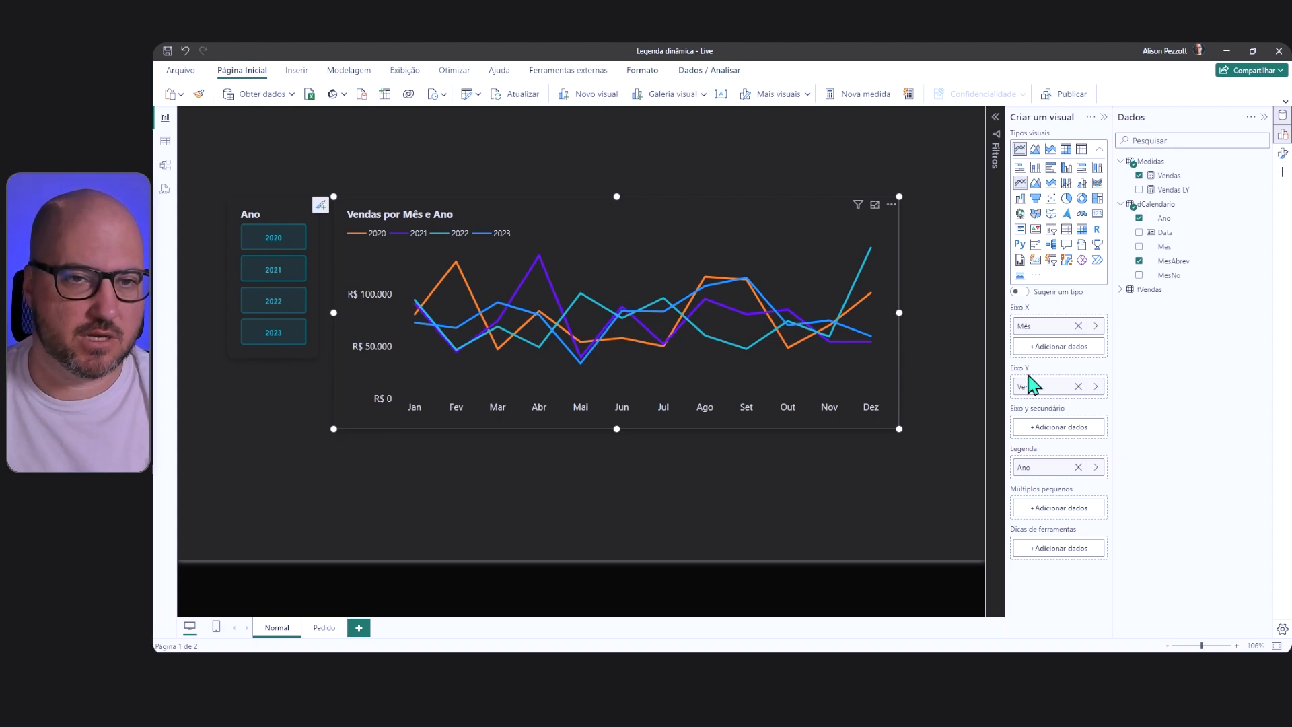
left_click(273, 304)
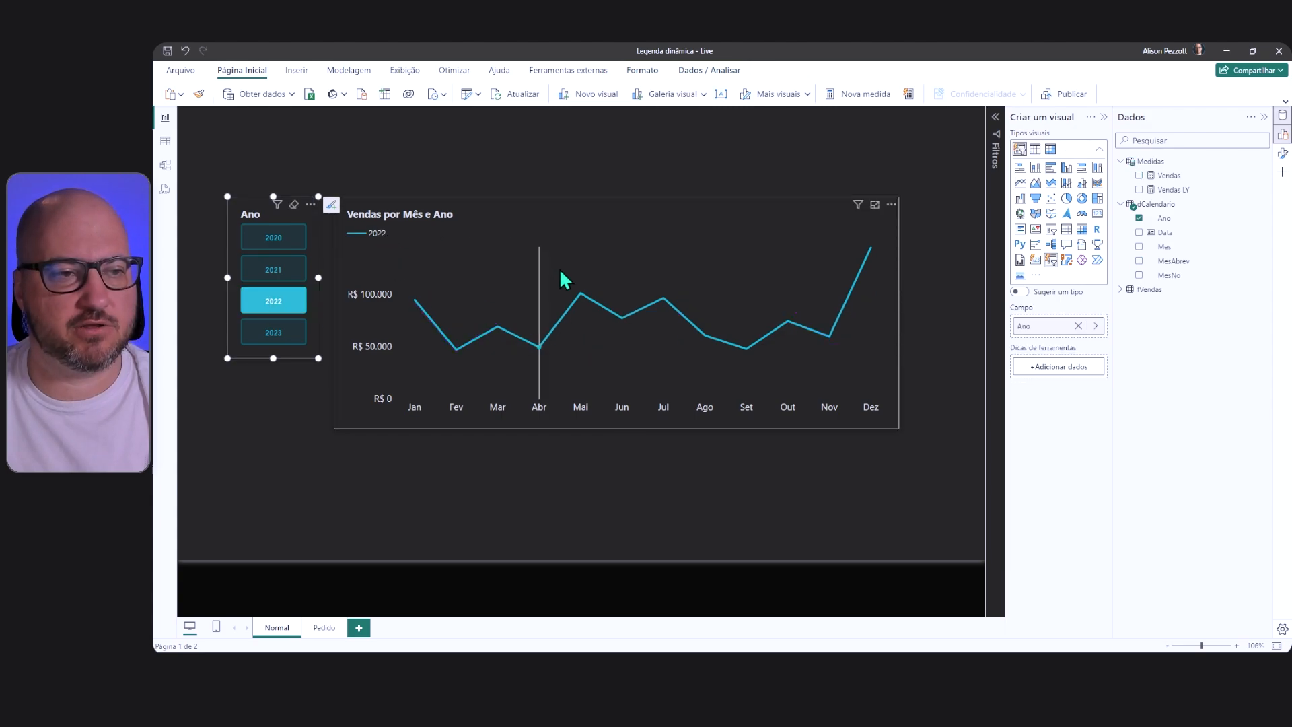
mouse_move(682, 292)
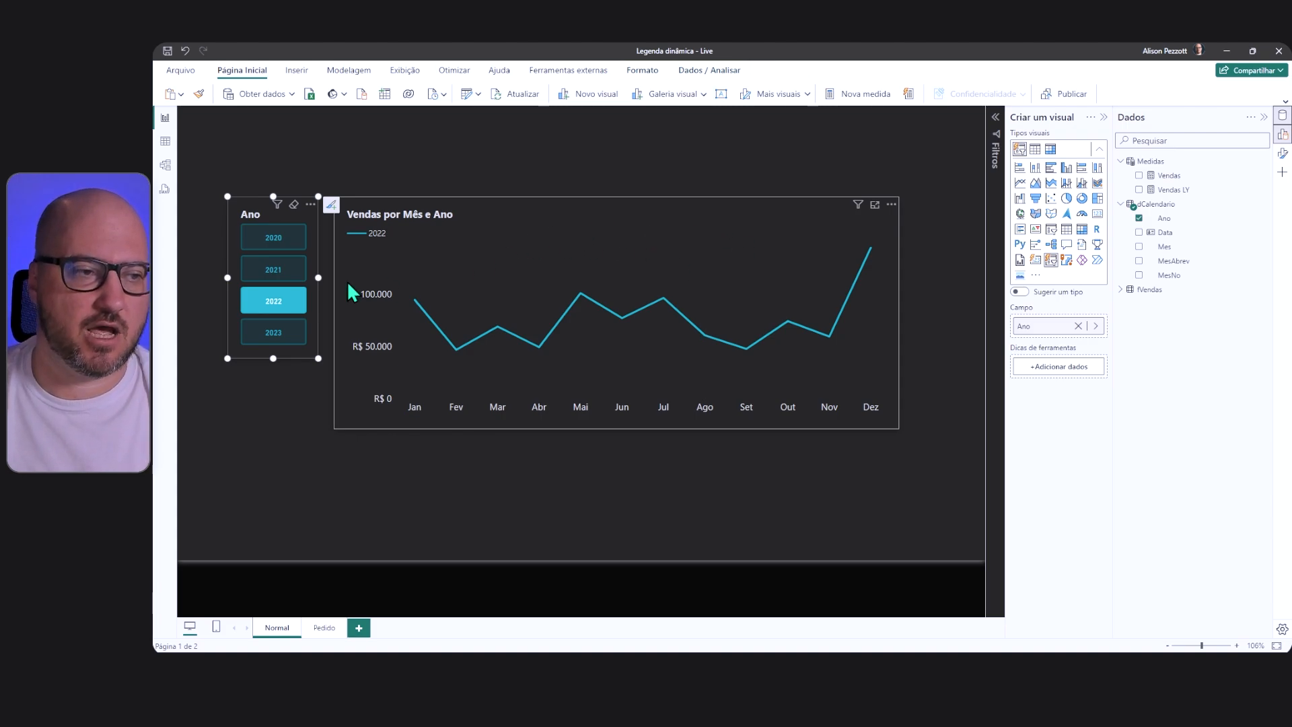
Step: Remove Ano from the line chart's legend and add Vendas LY back to its Y axis
left_click(767, 216)
left_click_drag(1174, 189, 1065, 394)
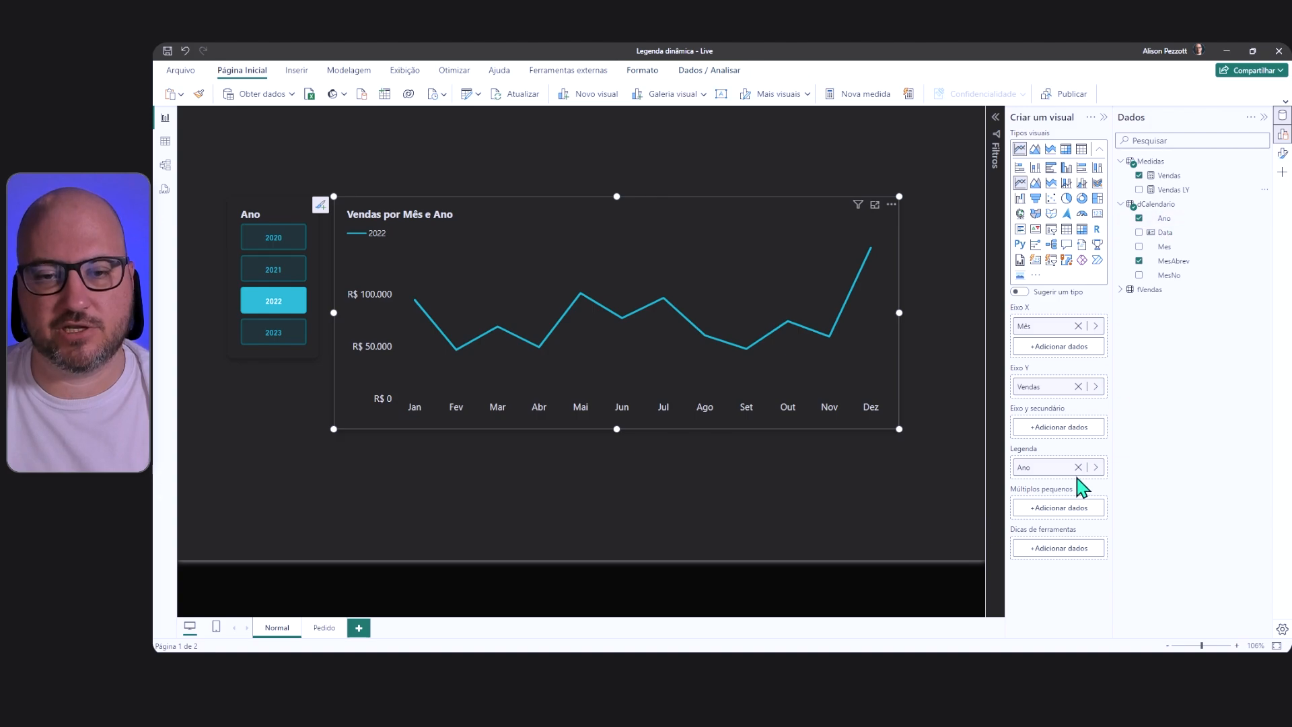
left_click(1078, 467)
left_click_drag(1175, 190, 1066, 410)
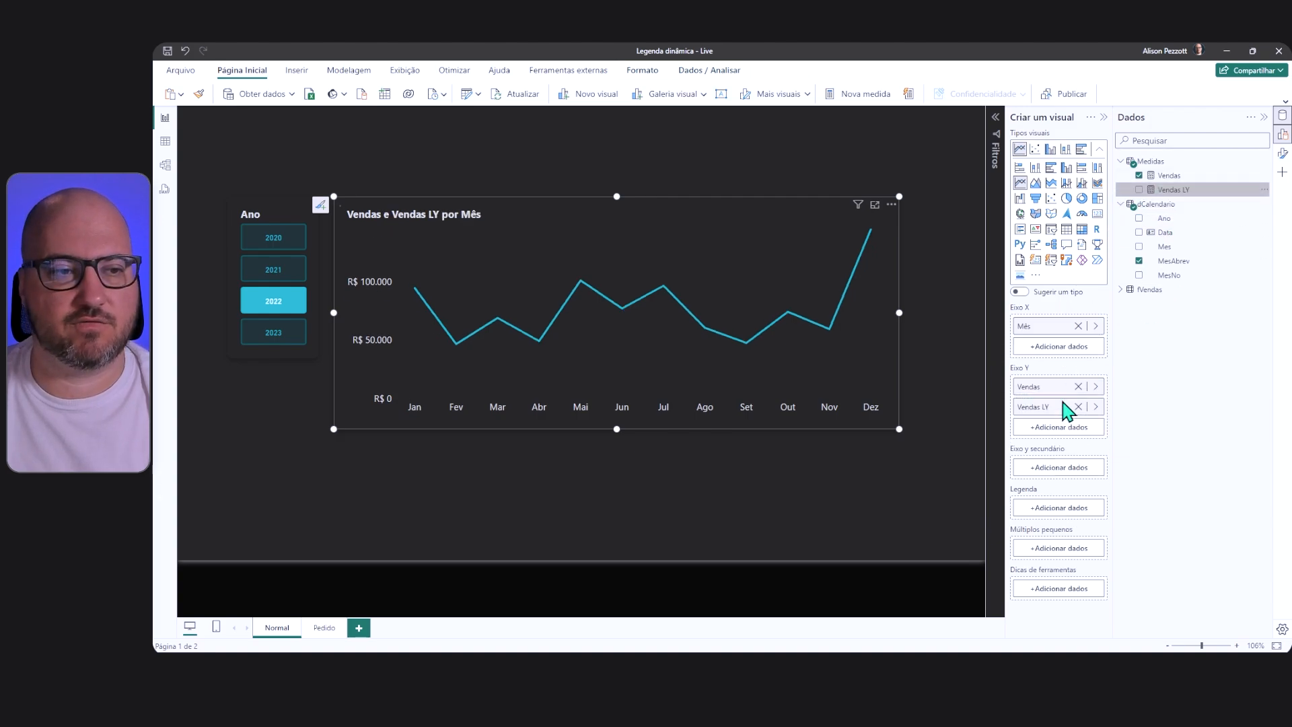
left_click(602, 150)
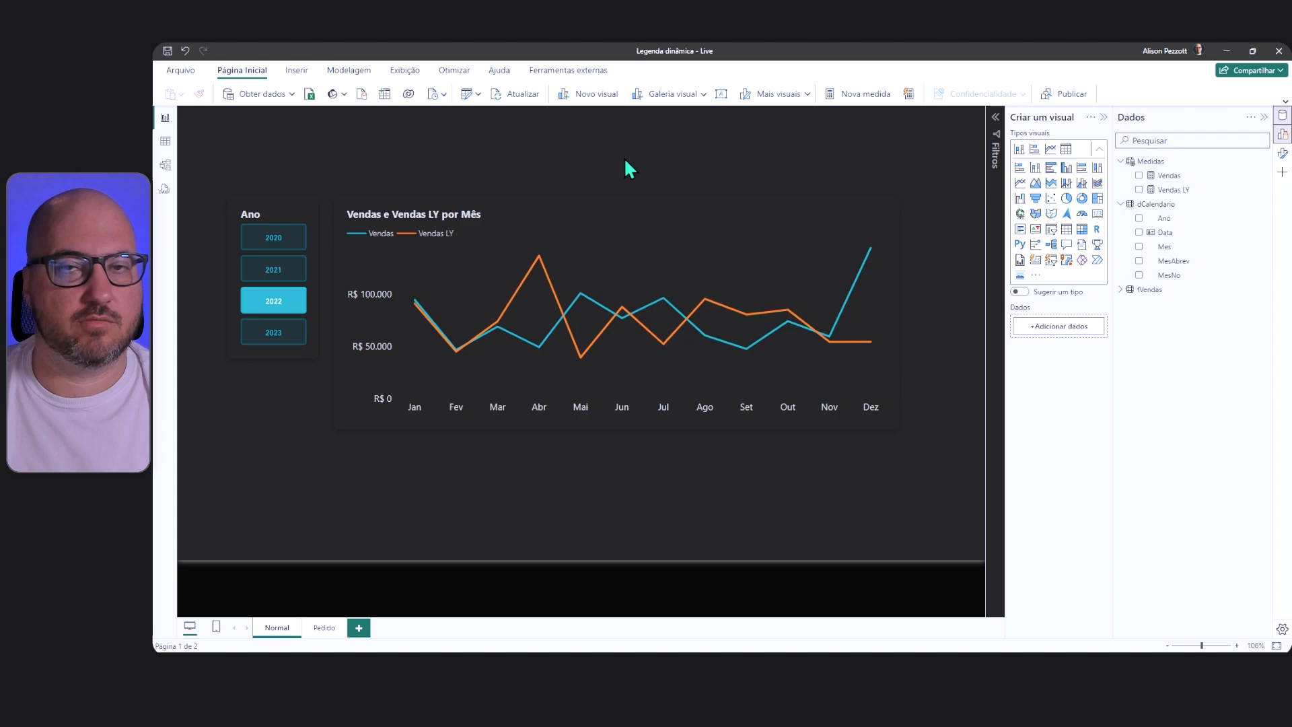
Step: Go to the Pedido page and start a new calculated table named Eixo
left_click(318, 629)
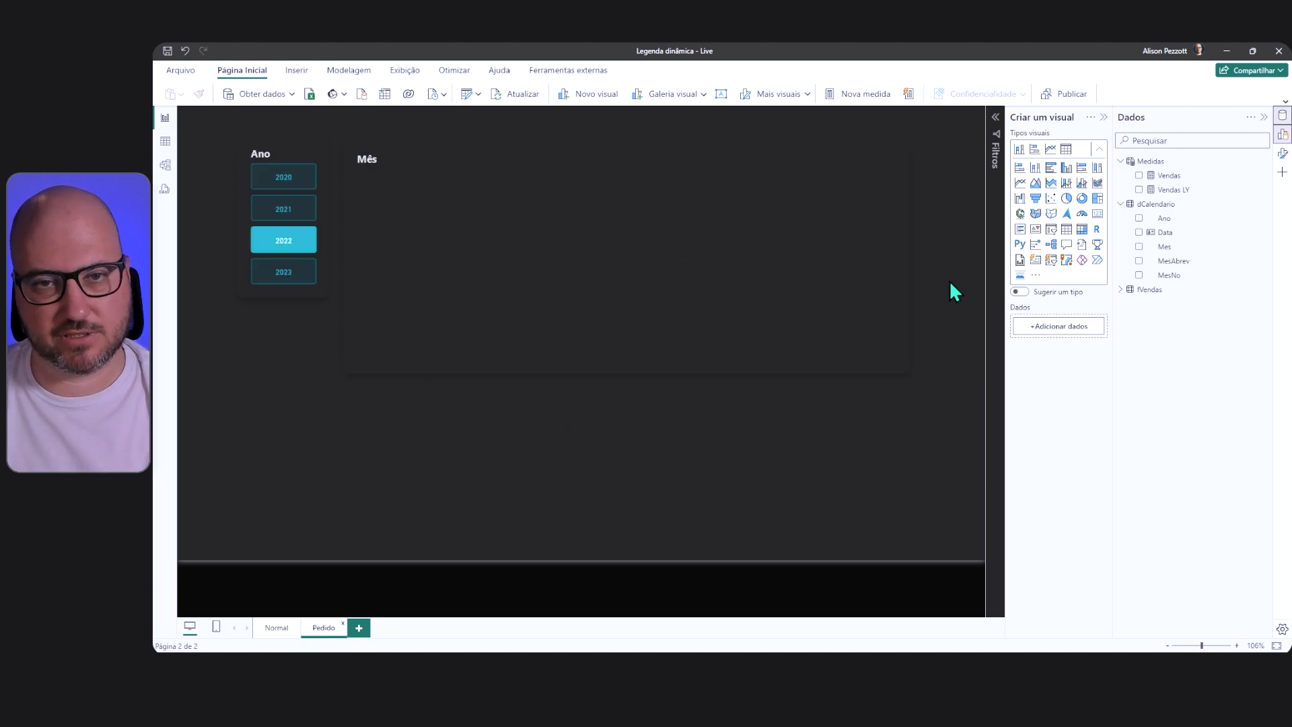
left_click(357, 73)
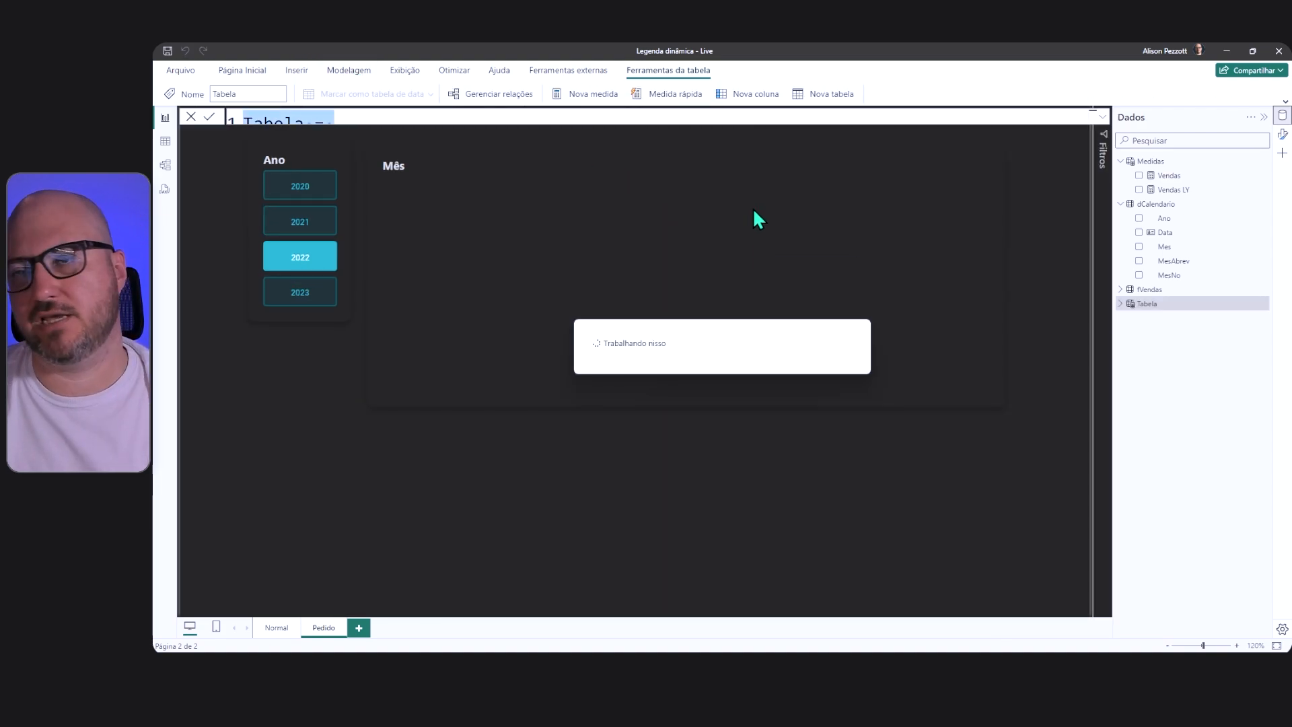
double_click(268, 127)
type("Eixo")
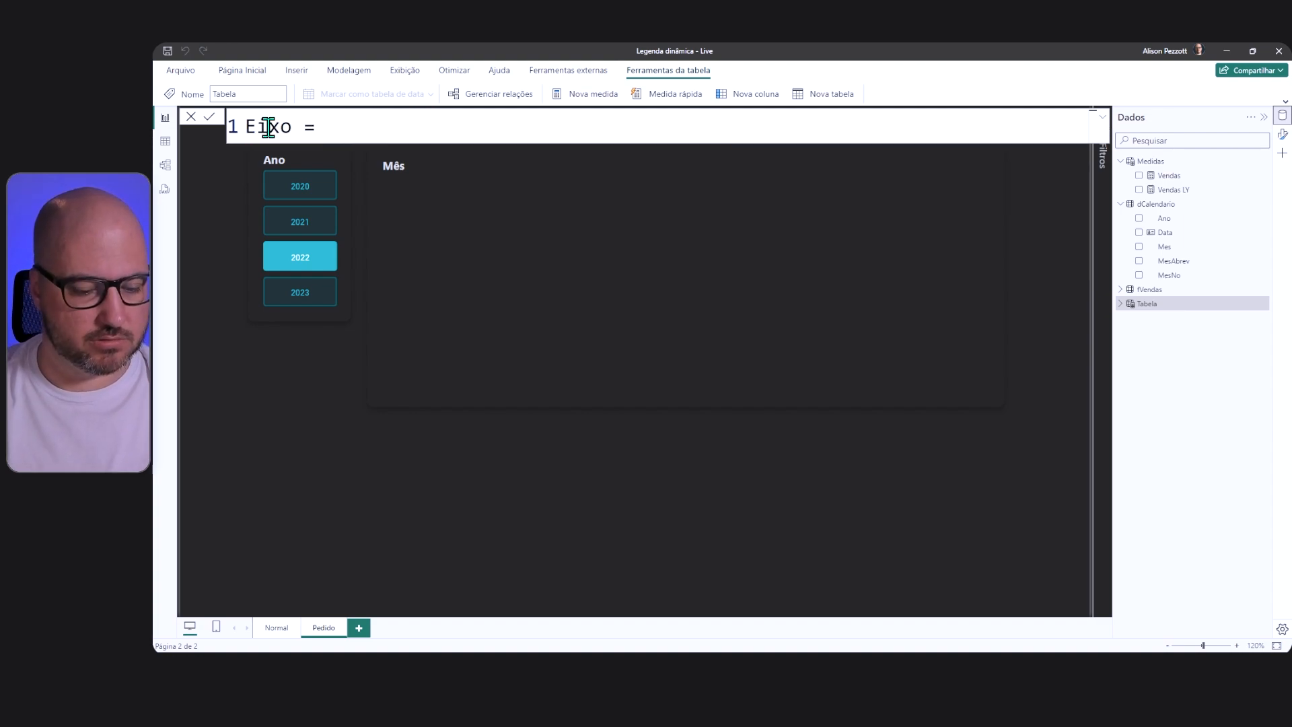
key("Right")
key("Right")
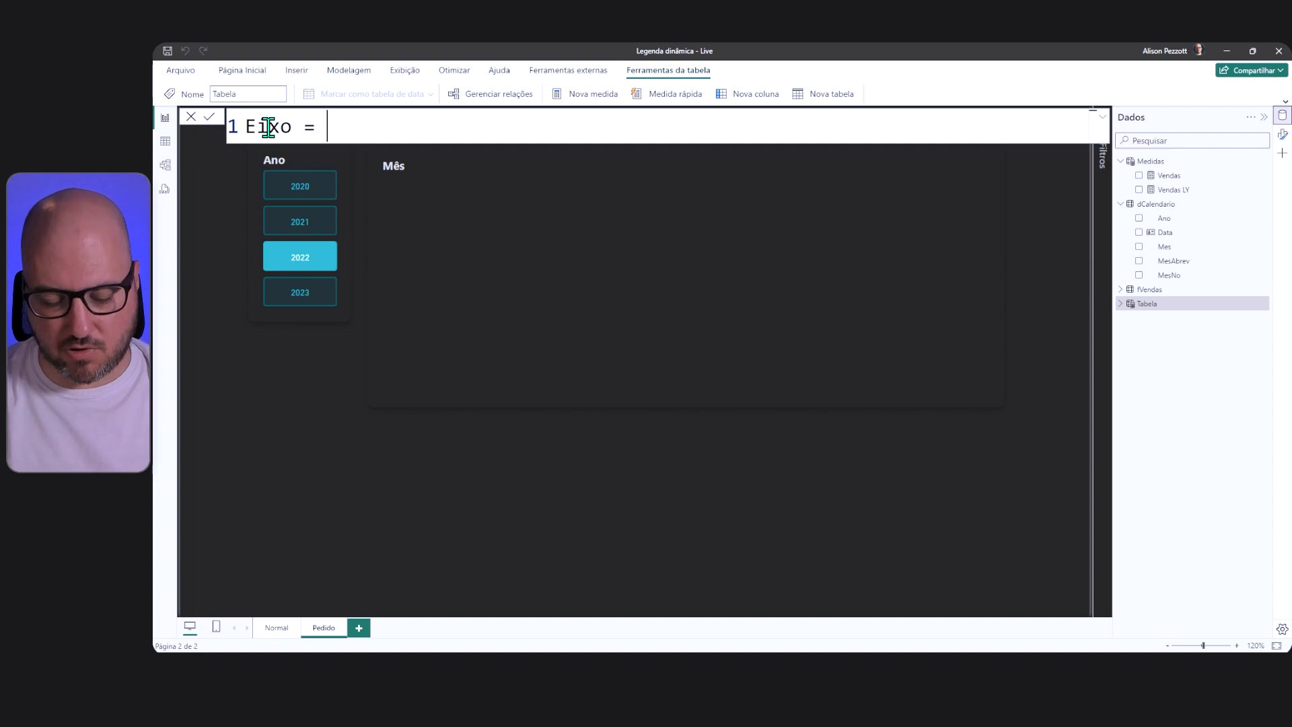
Step: Define the Eixo table as DISTINCT(dCalendario[Ano]) and commit the formula
type("DSI")
key("BackSpace")
key("BackSpace")
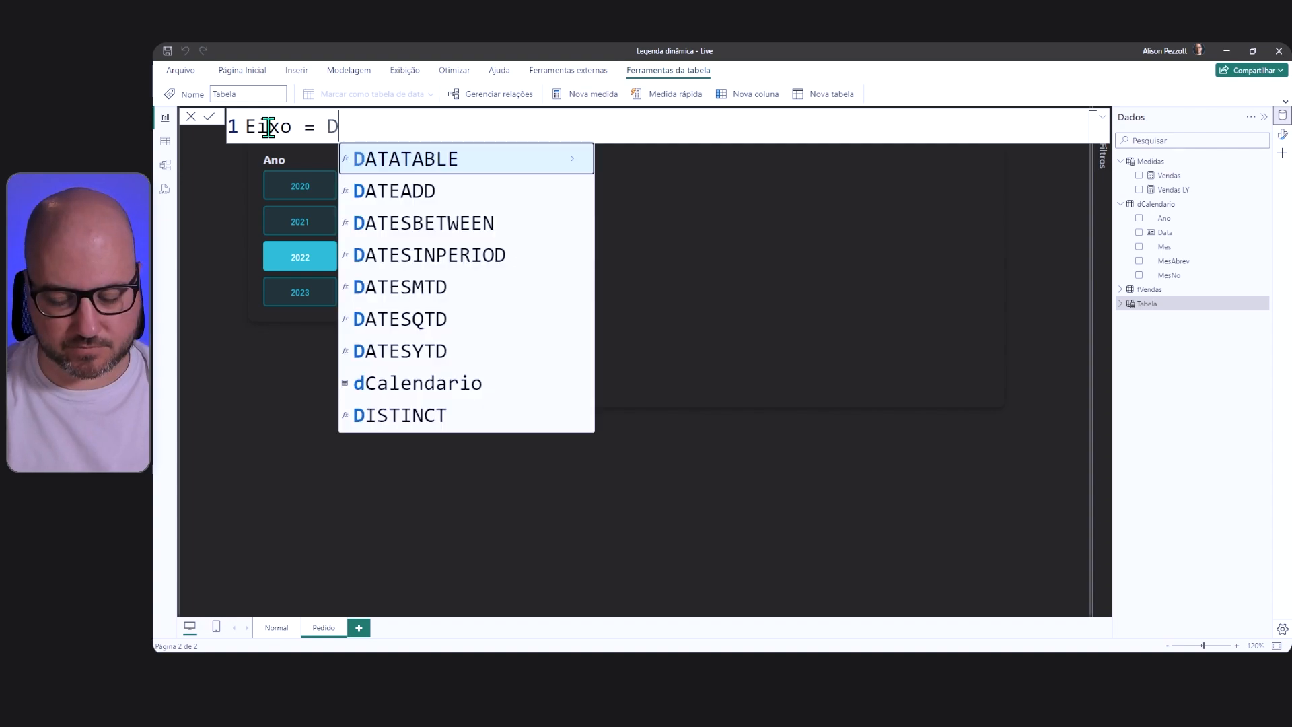
type("IS")
key("Tab")
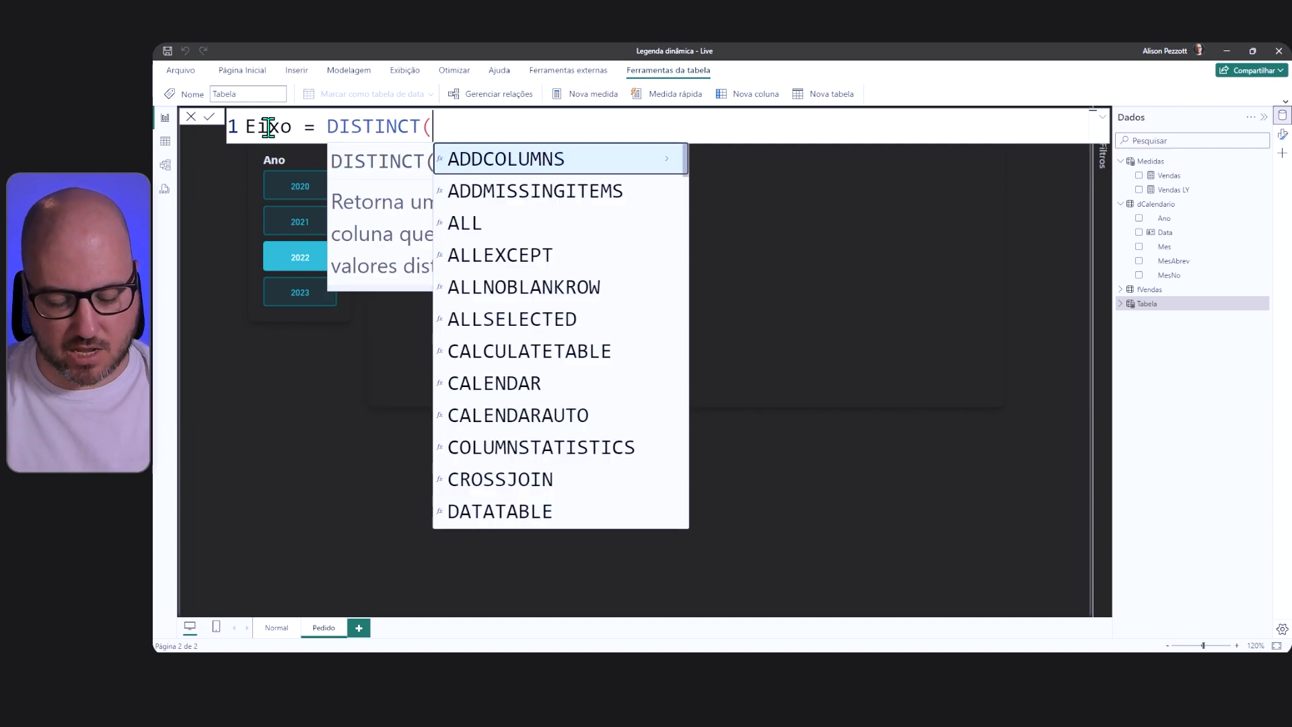
type("dCal")
key("Down")
key("Down")
key("Up")
key("Tab")
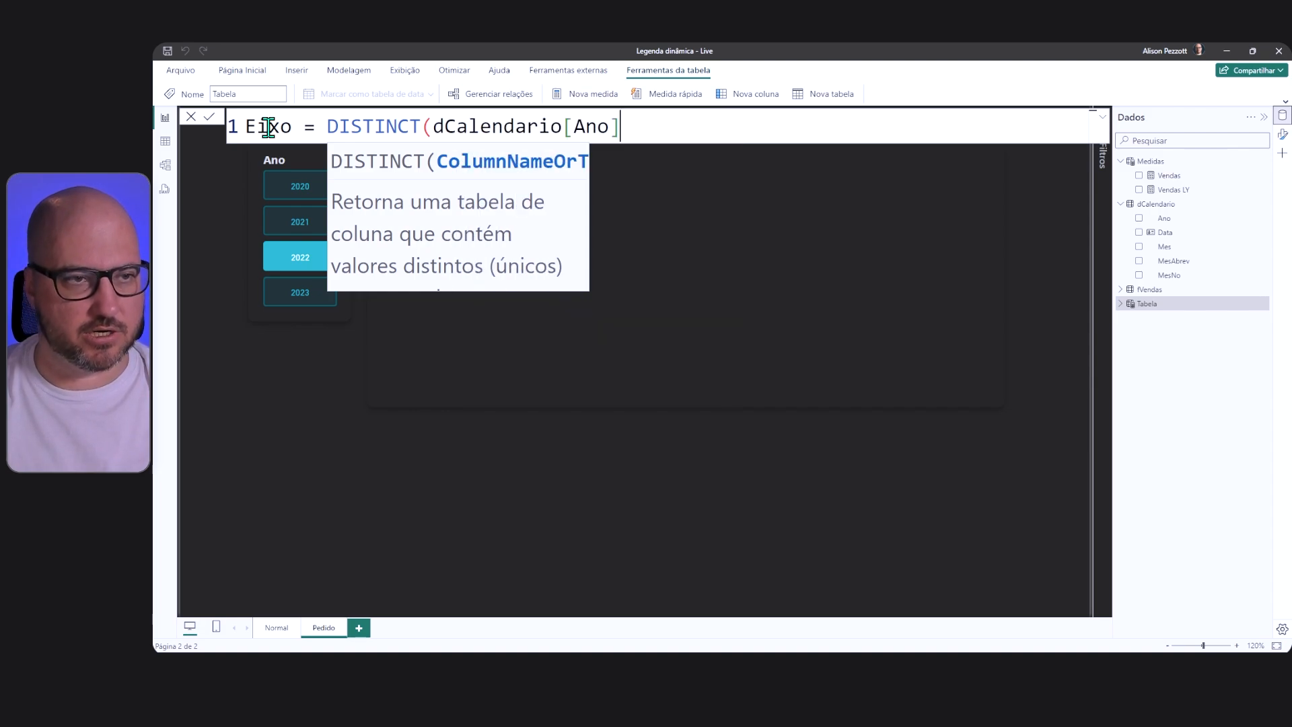
type(")")
key("Return")
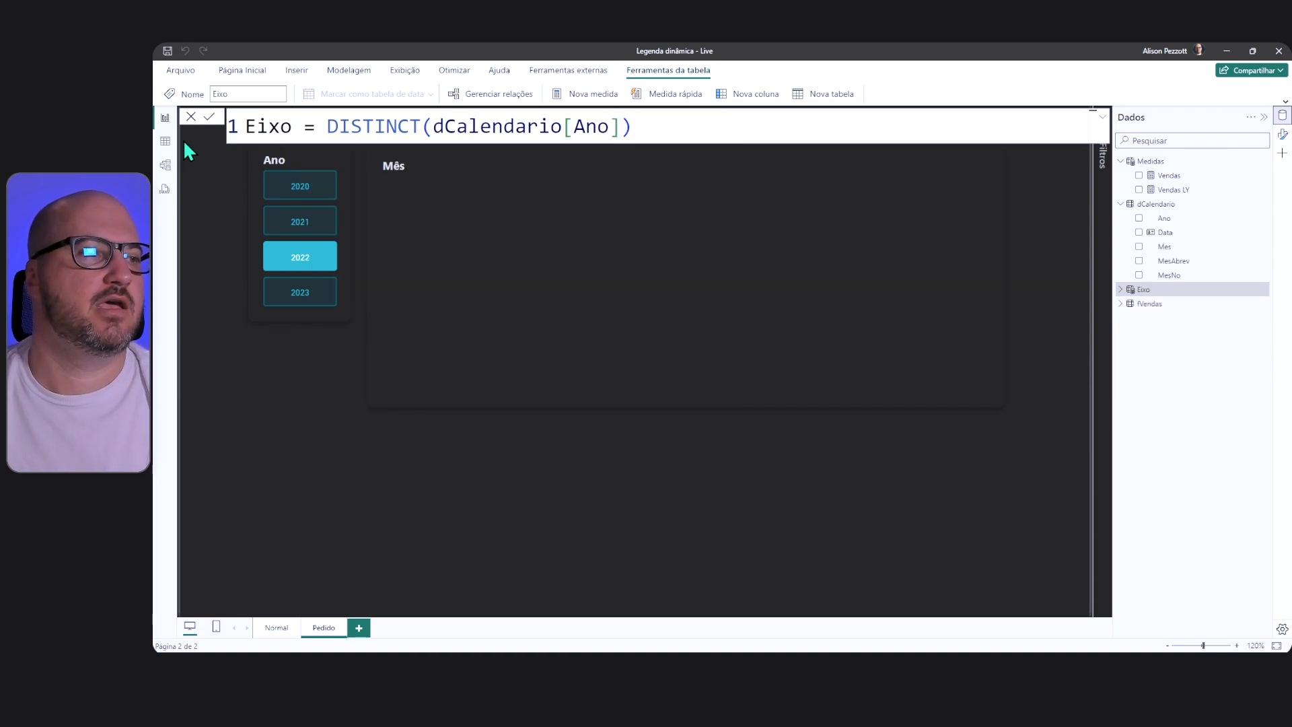
Step: Examine the Eixo table's rows, place it beside Medidas in the model diagram, and return to the report
left_click(165, 142)
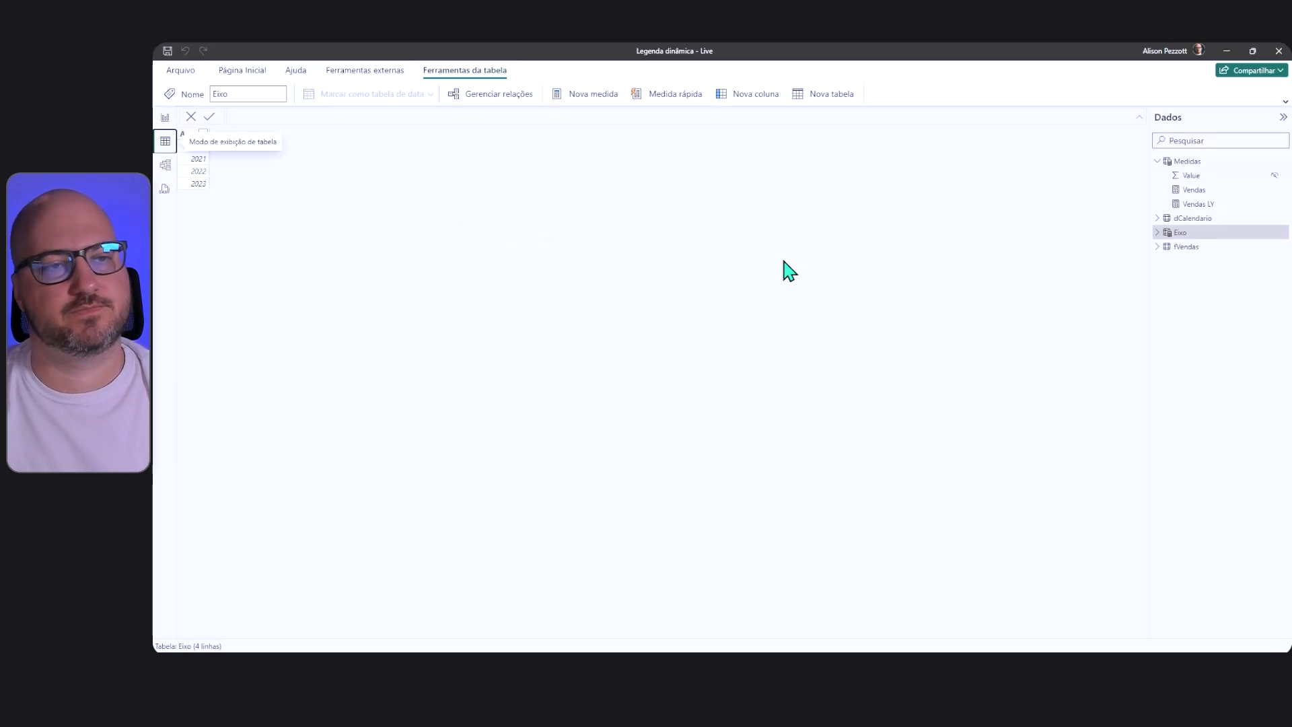
left_click(165, 118)
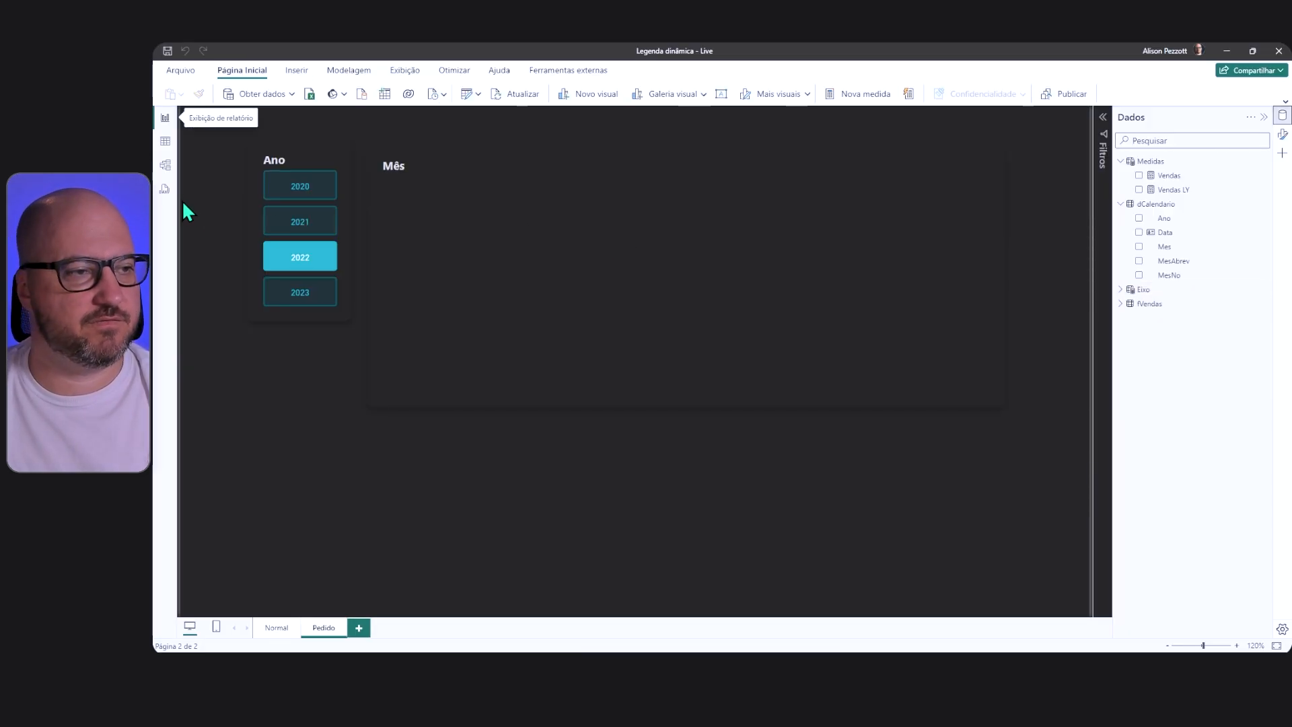
left_click(165, 164)
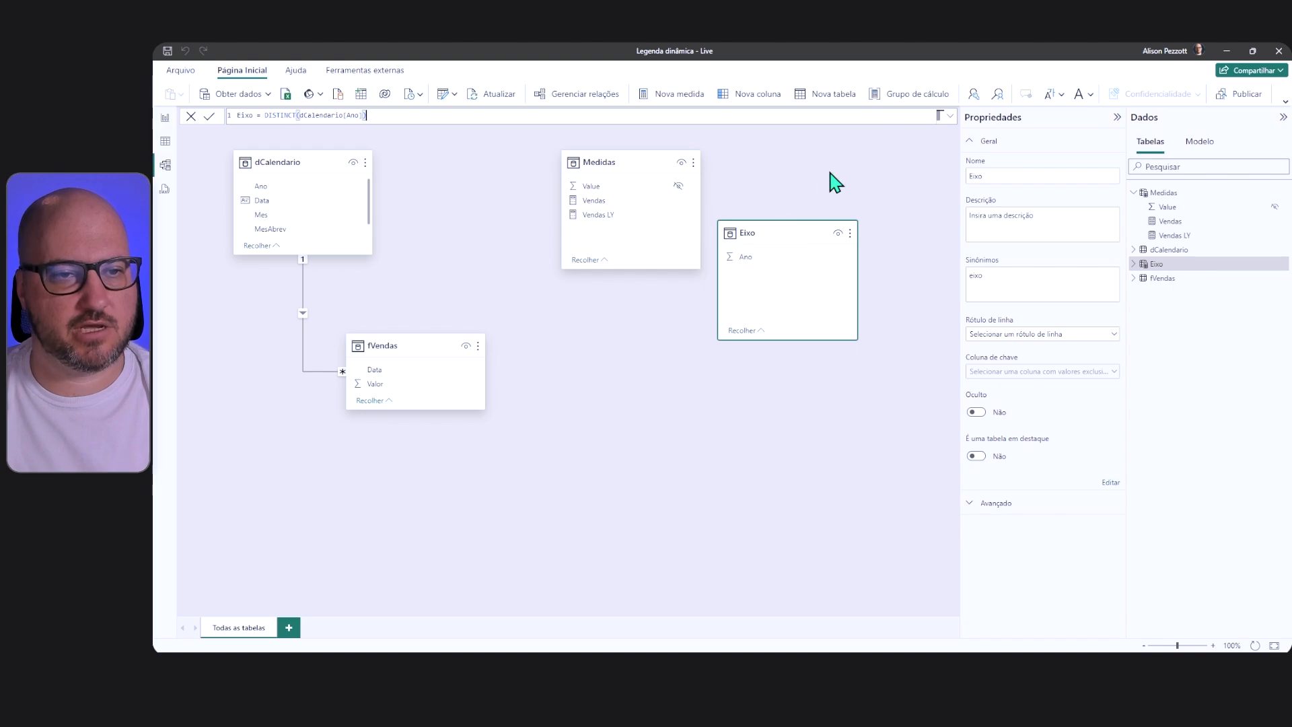
left_click_drag(793, 234, 841, 165)
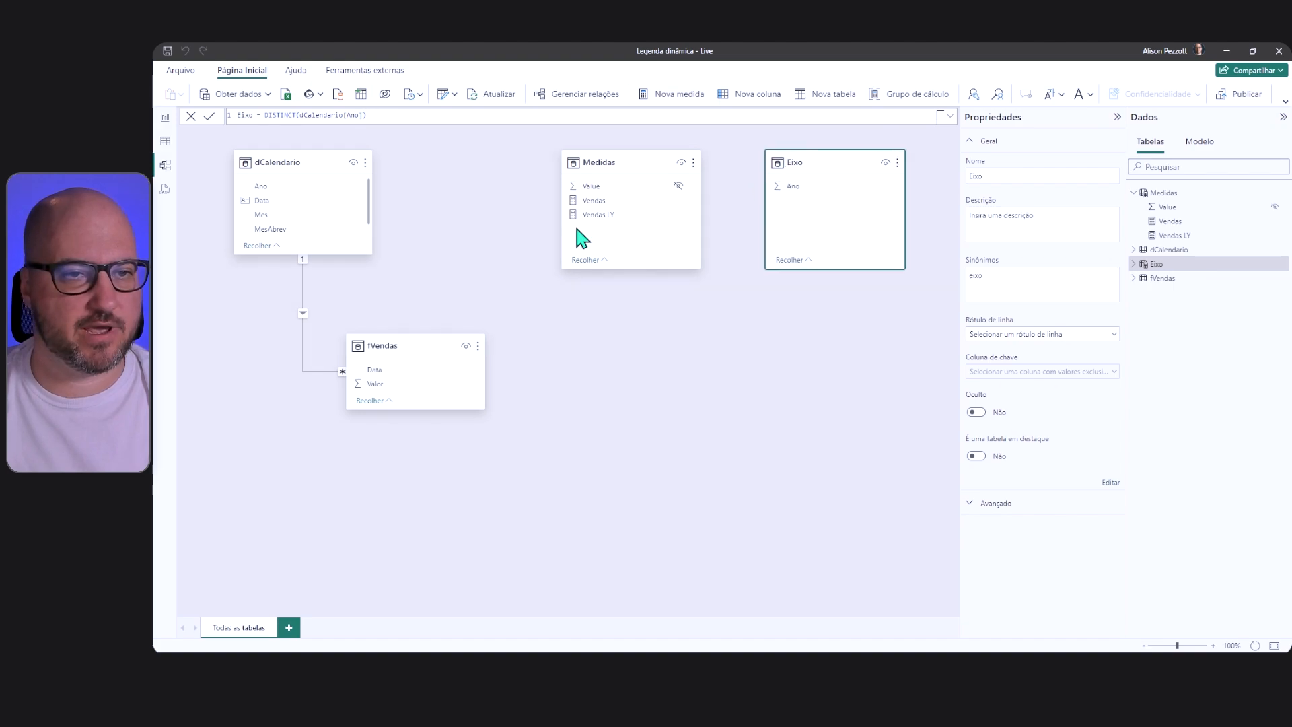
left_click(165, 117)
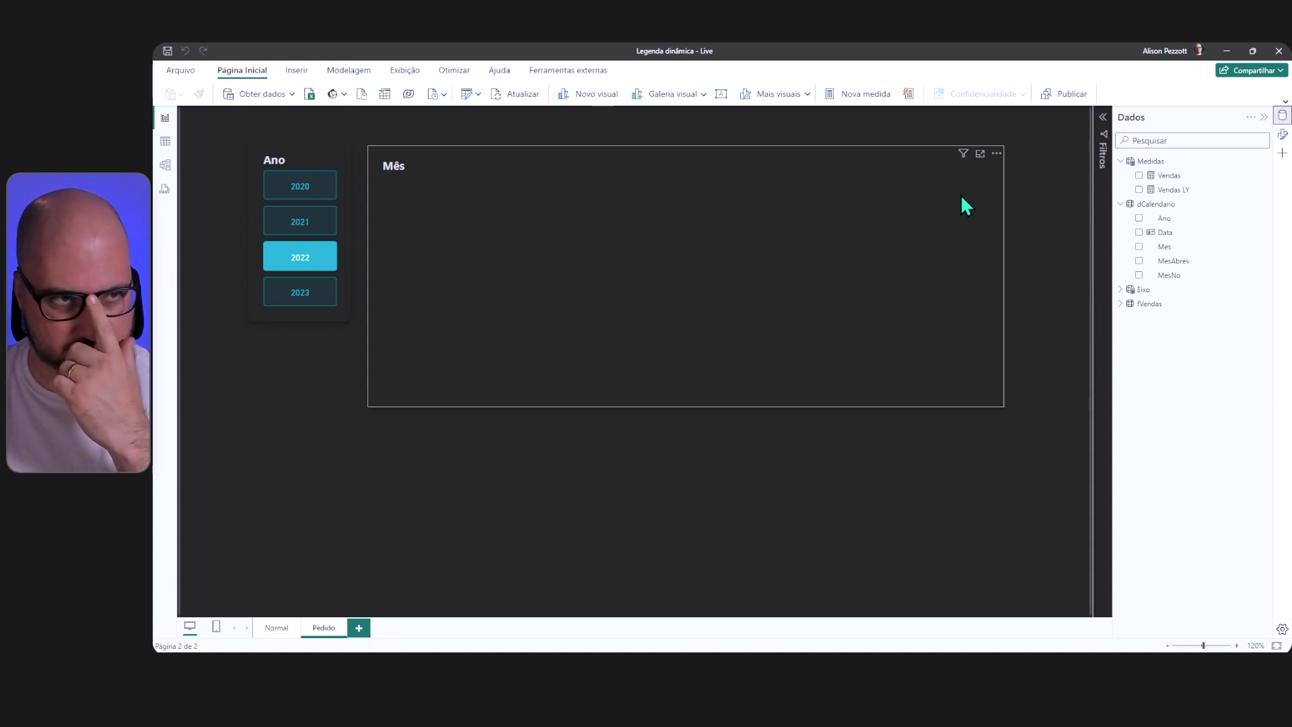
Step: Set Ano from the Eixo table as the legend of the Mês line chart on the Pedido page
left_click(920, 156)
left_click(1139, 261)
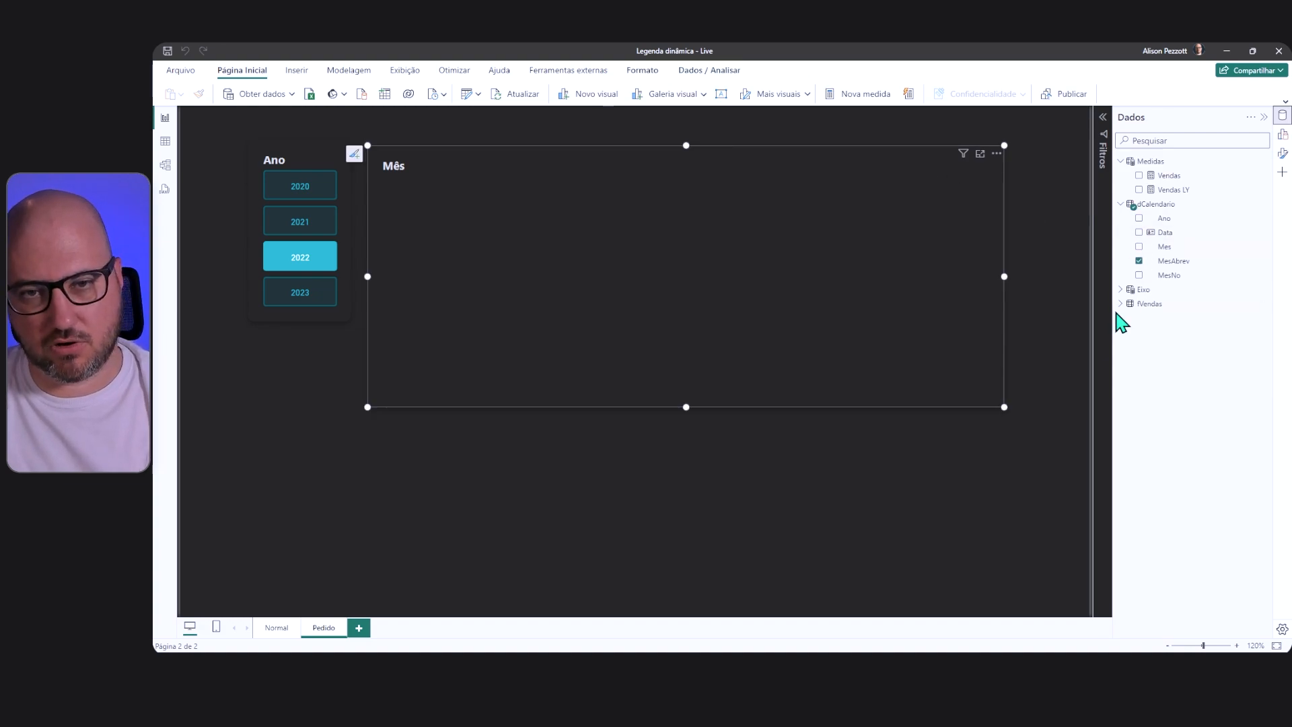
left_click(1118, 290)
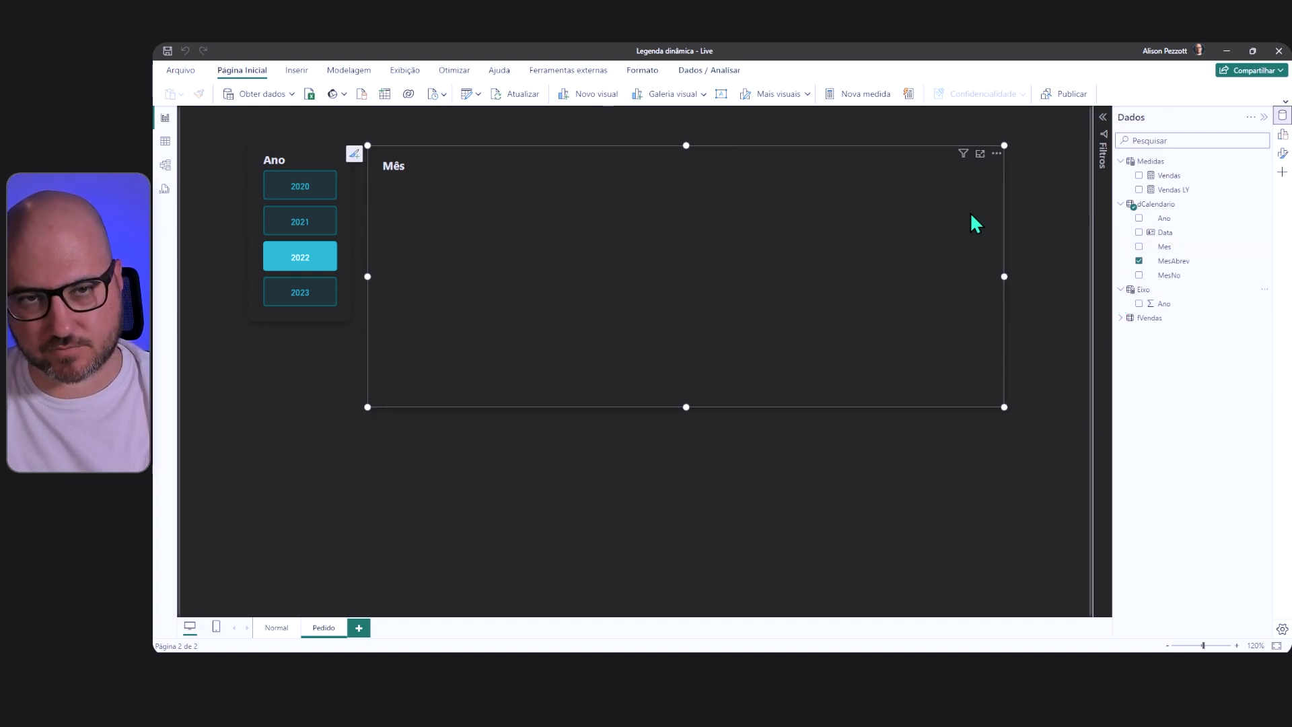
left_click(1282, 134)
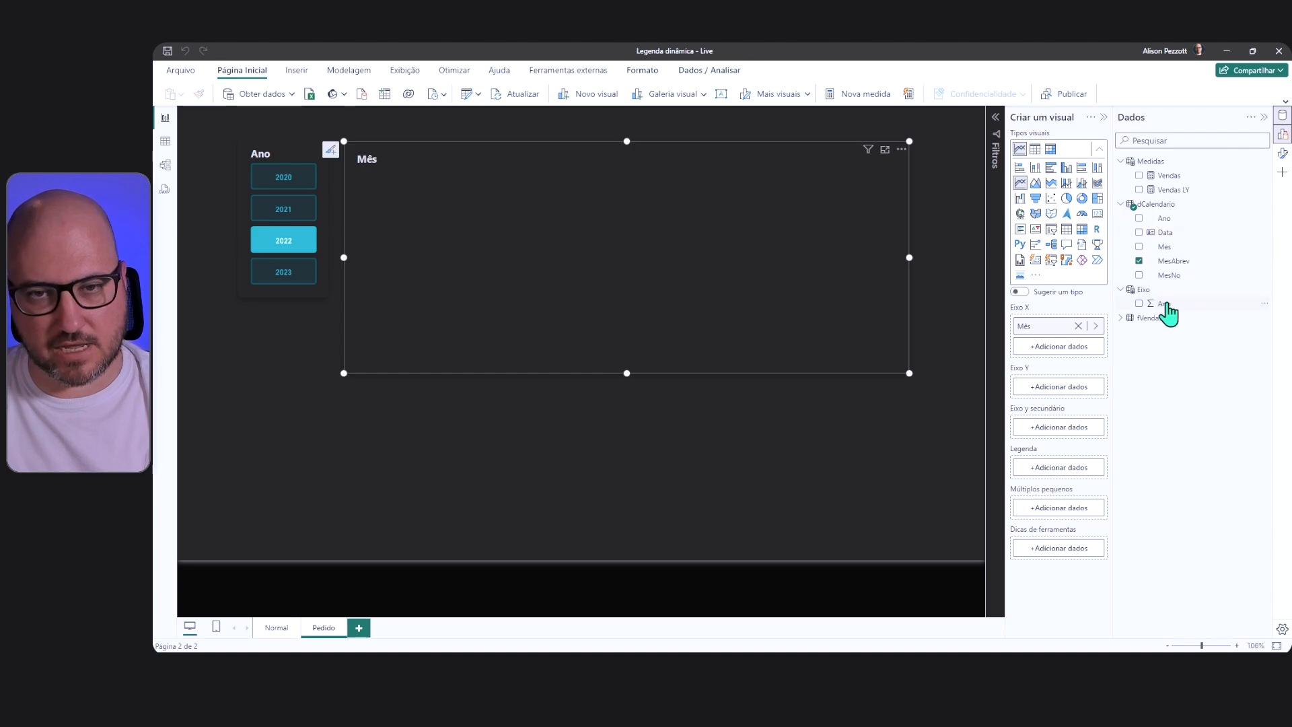
left_click_drag(1167, 311, 1080, 474)
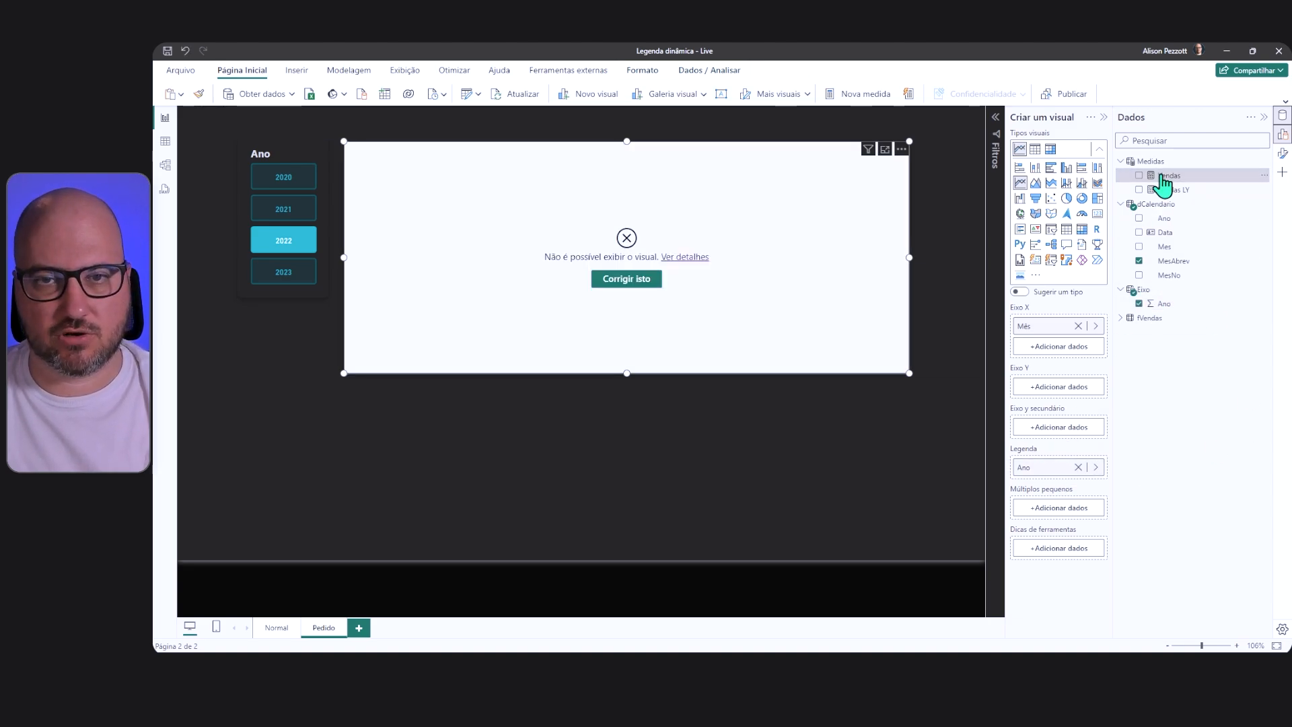
Step: Try Vendas on the line chart's Y axis, examine the lines per year, and remove it again
left_click_drag(1166, 176, 1062, 395)
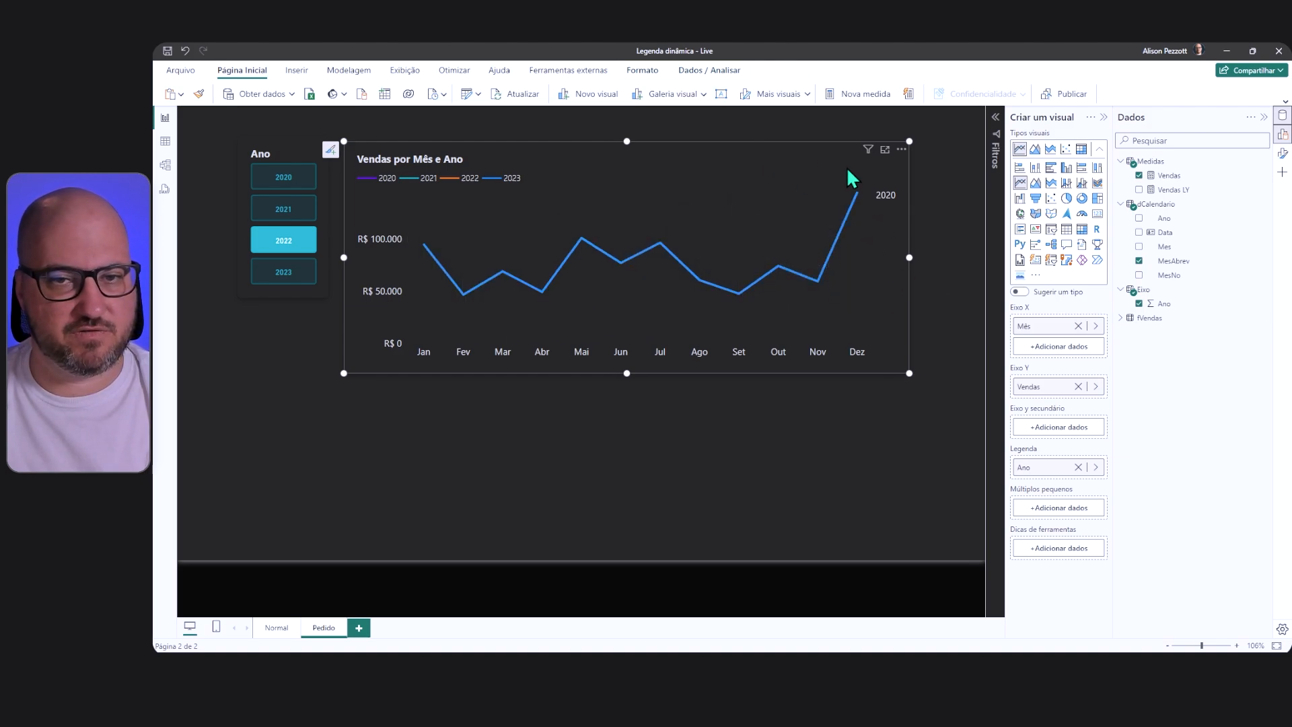
left_click(1283, 156)
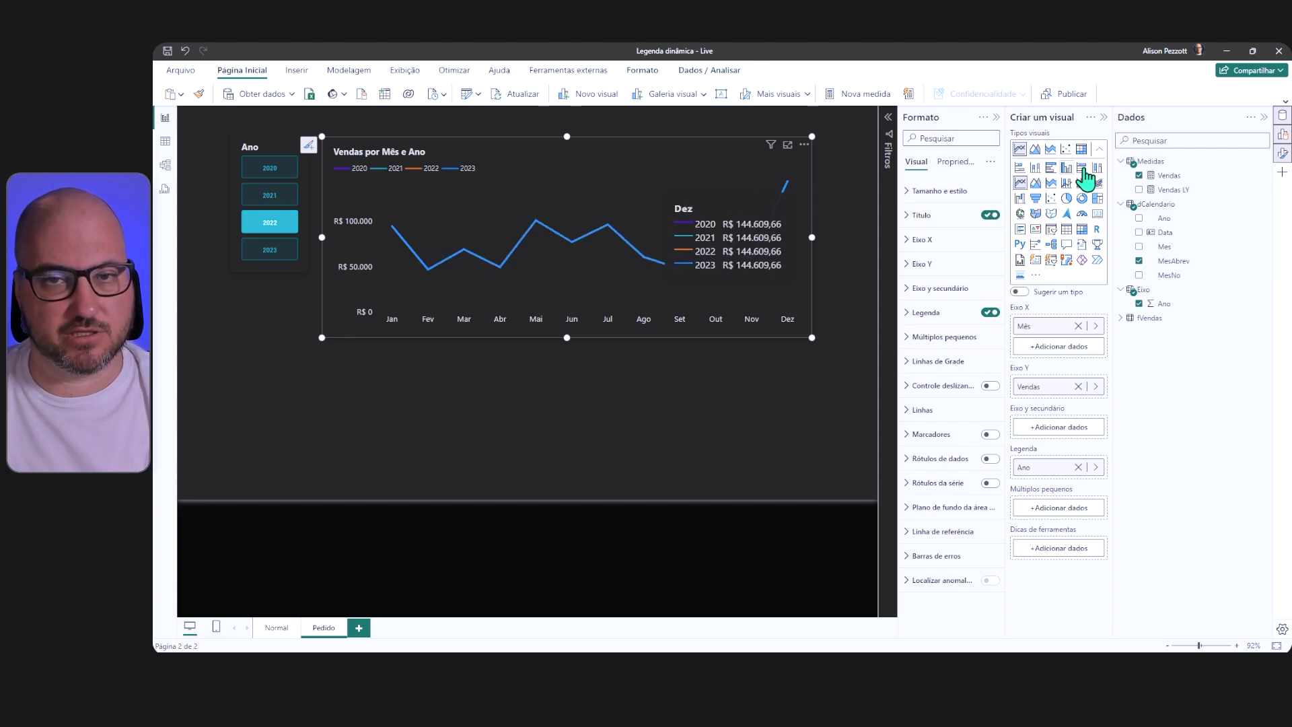
left_click(1139, 177)
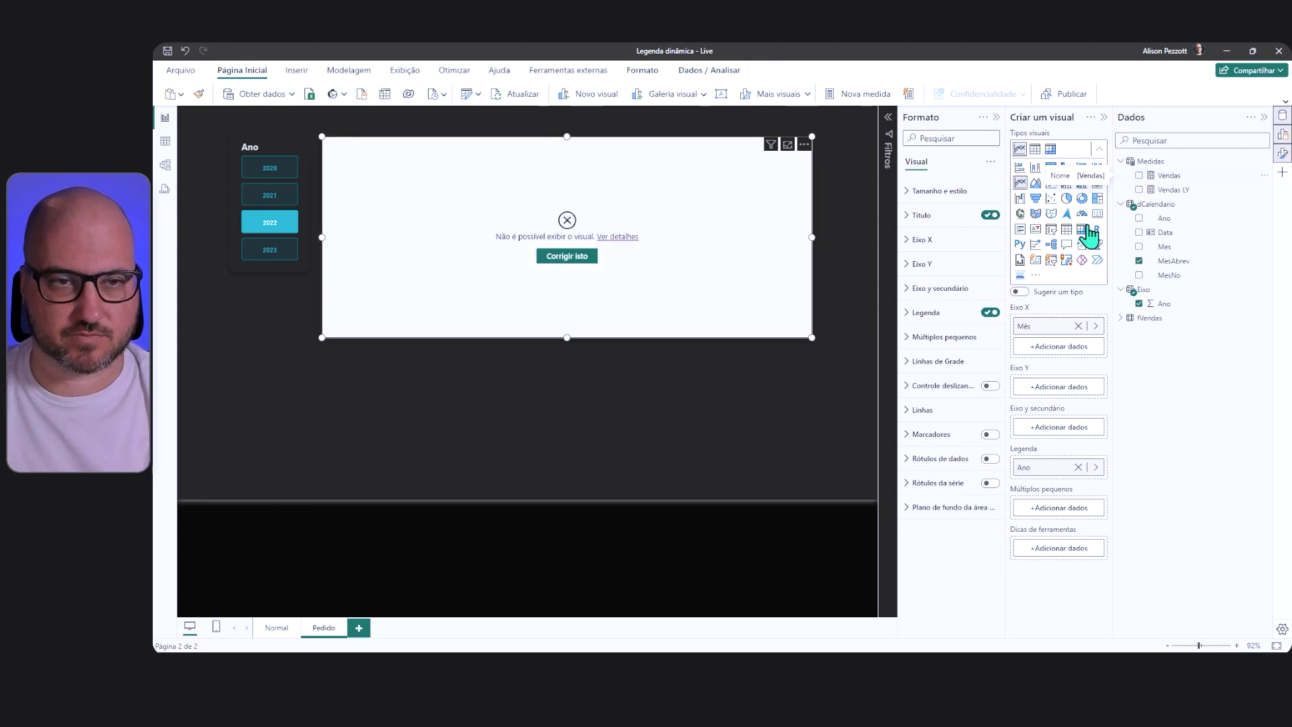
Step: Start a new measure named Vendas Linhas in the Medidas table
left_click(841, 236)
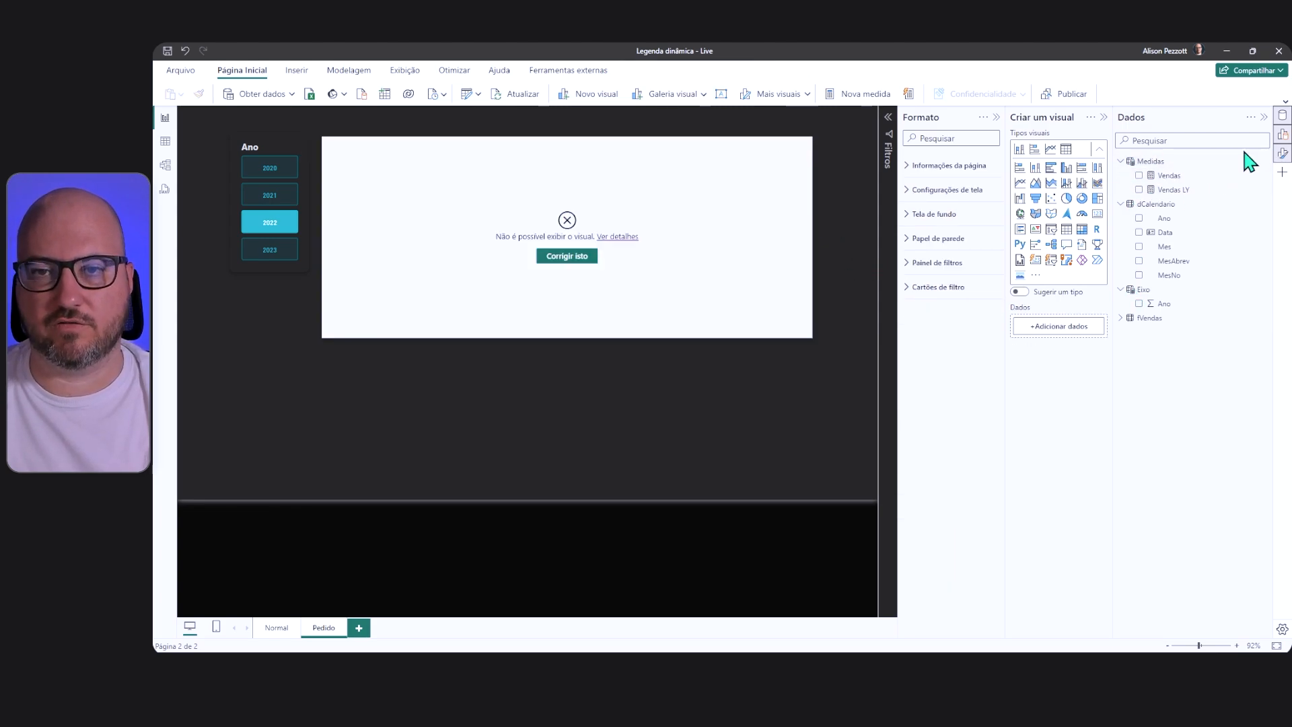
right_click(1166, 162)
left_click(1188, 183)
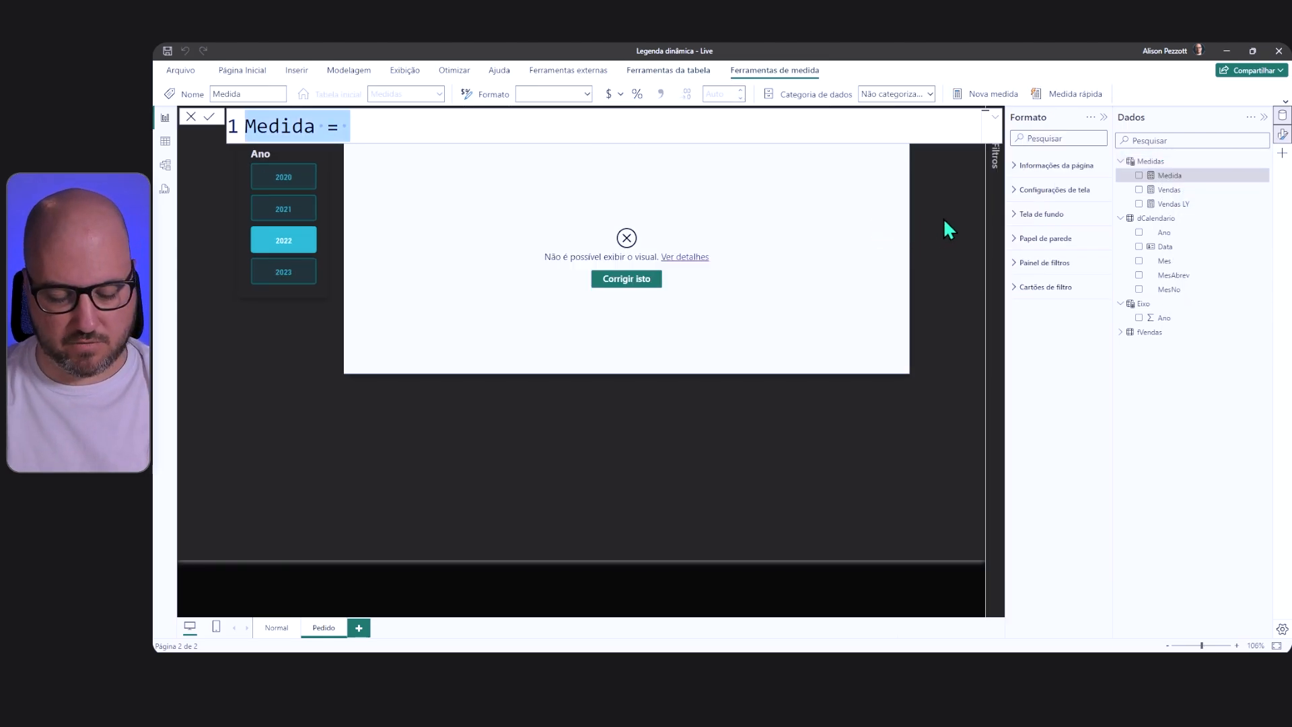
type("Ver")
key("BackSpace")
key("BackSpace")
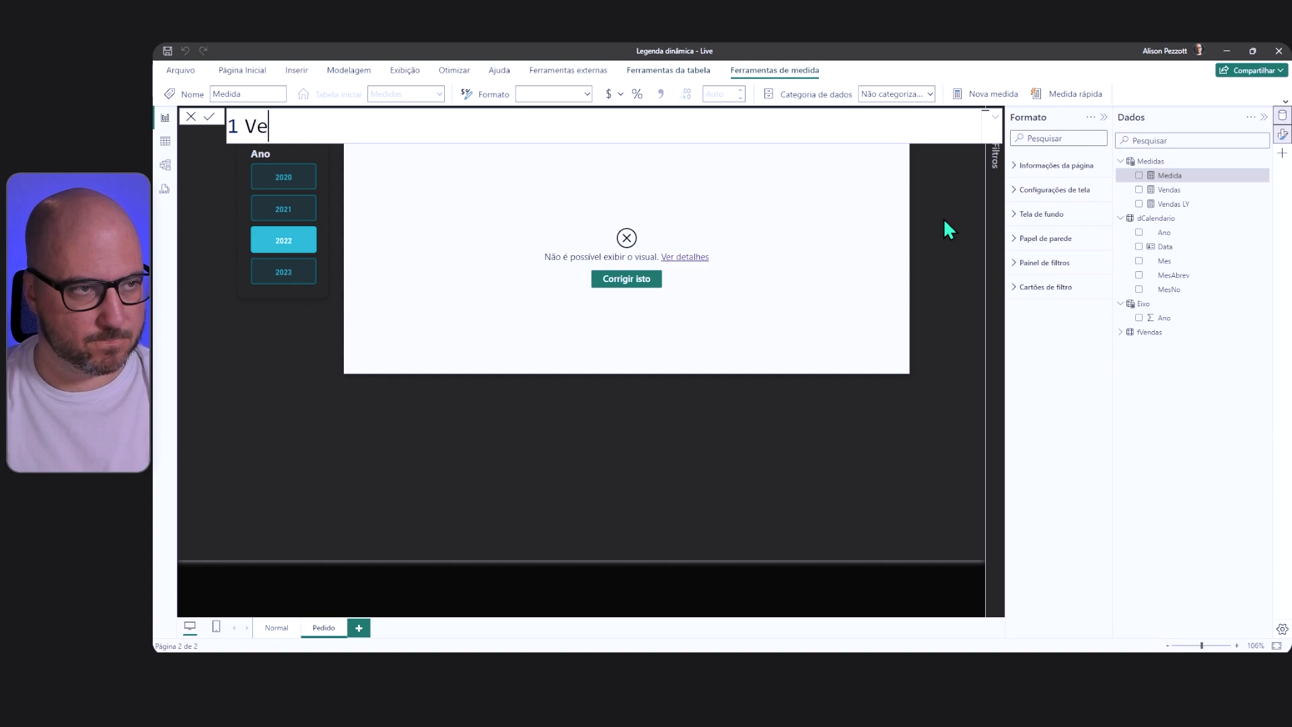
type("ndas Linha")
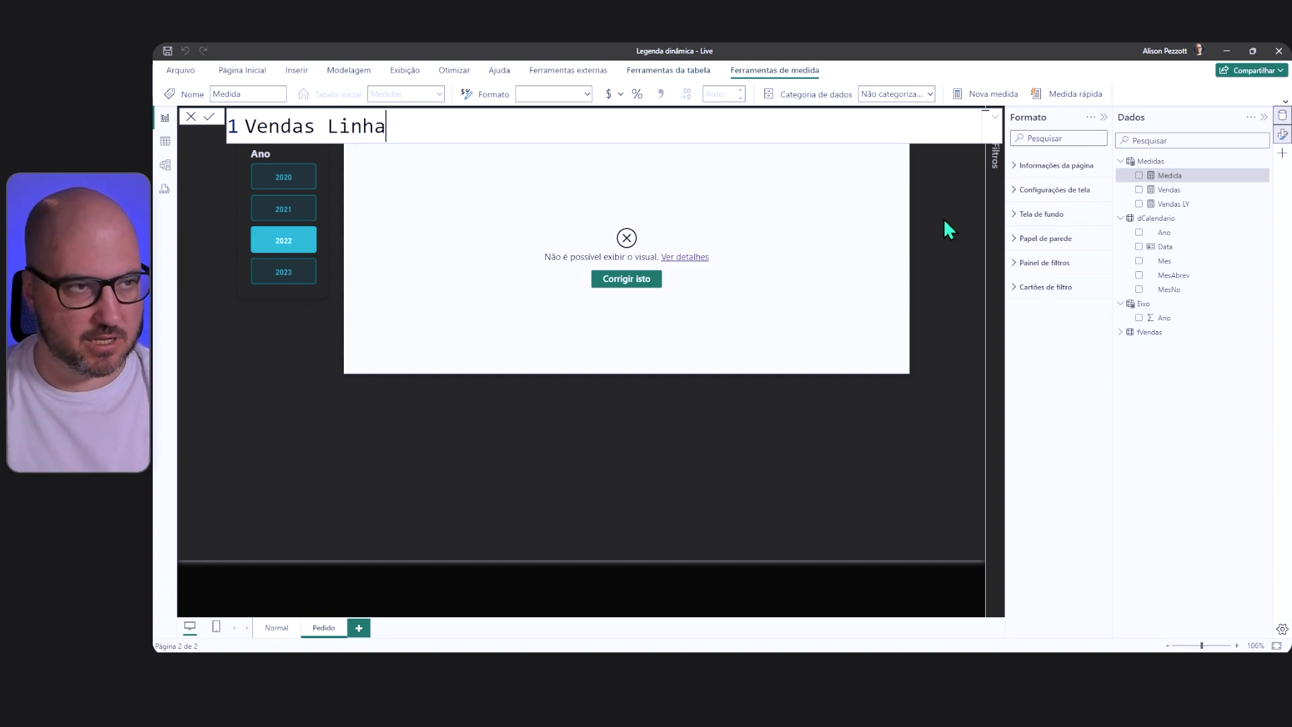
type("s =")
key("shift+Return")
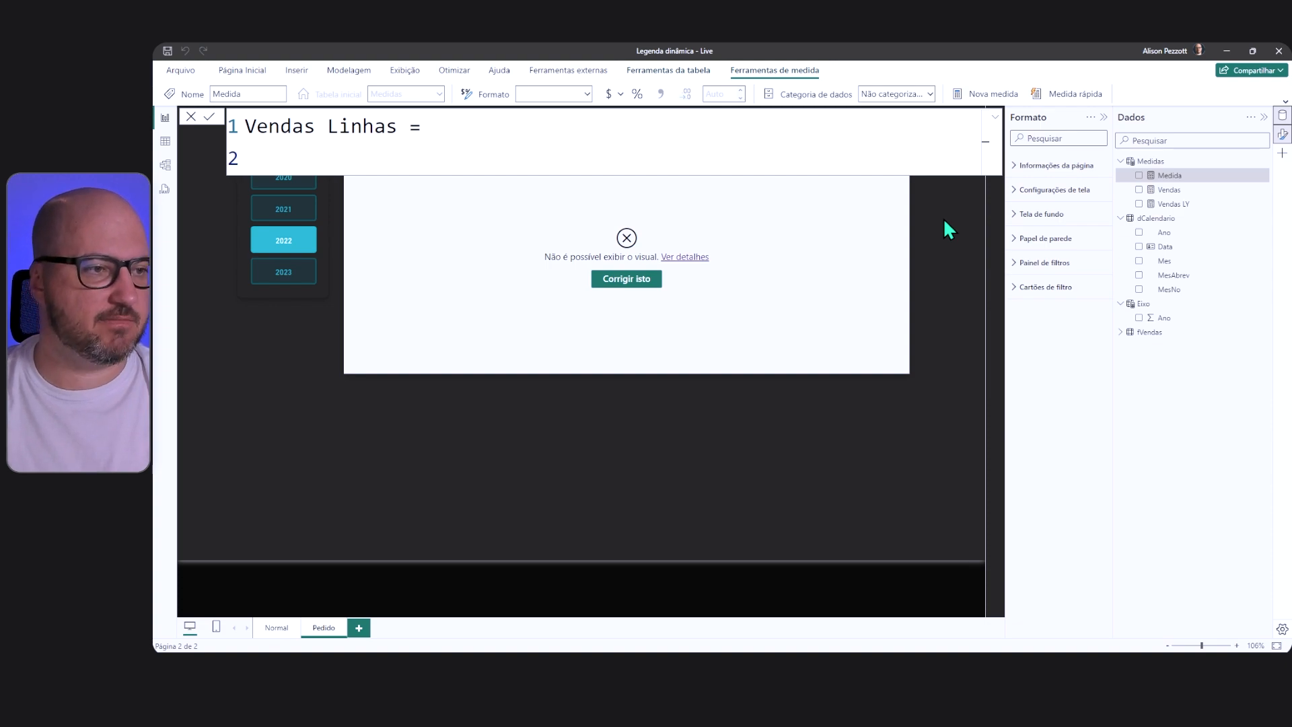
Step: Define the variable _AnoFiltro in the Vendas Linhas measure as SELECTEDVALUE(dCalendario[Ano])
type("VAR")
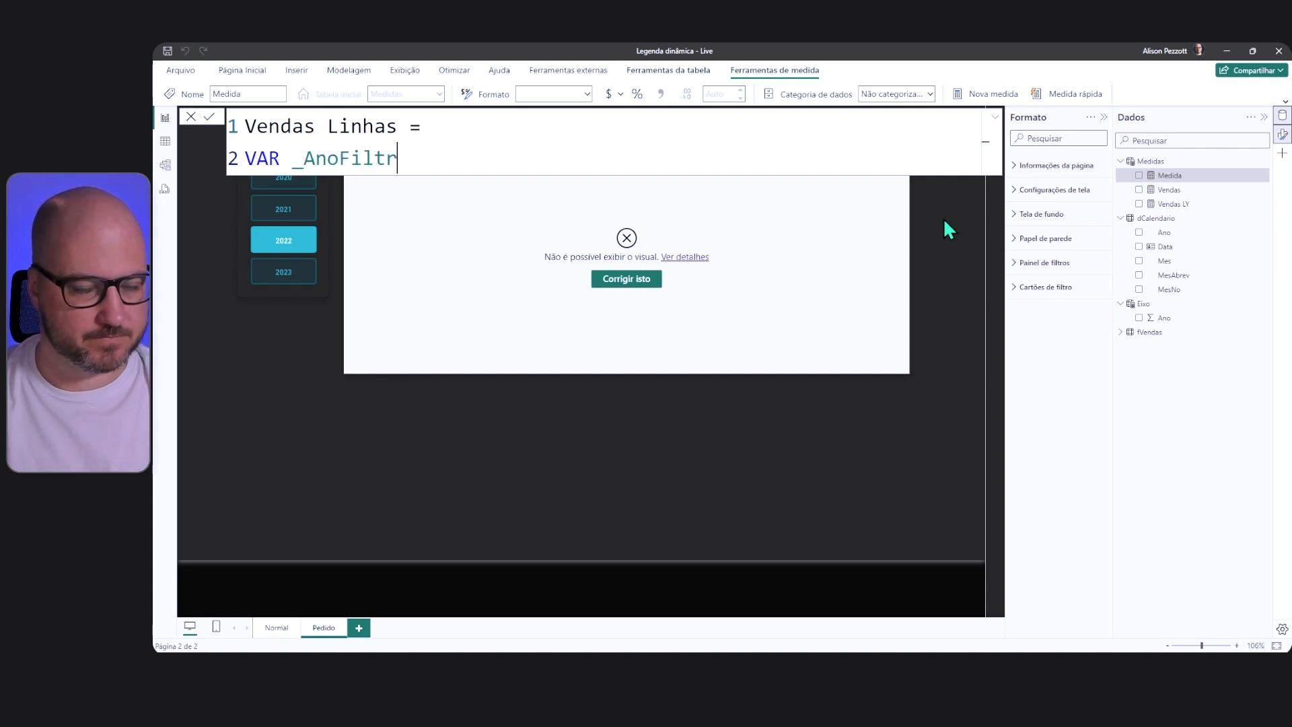
type("_AnoFiltro SELE")
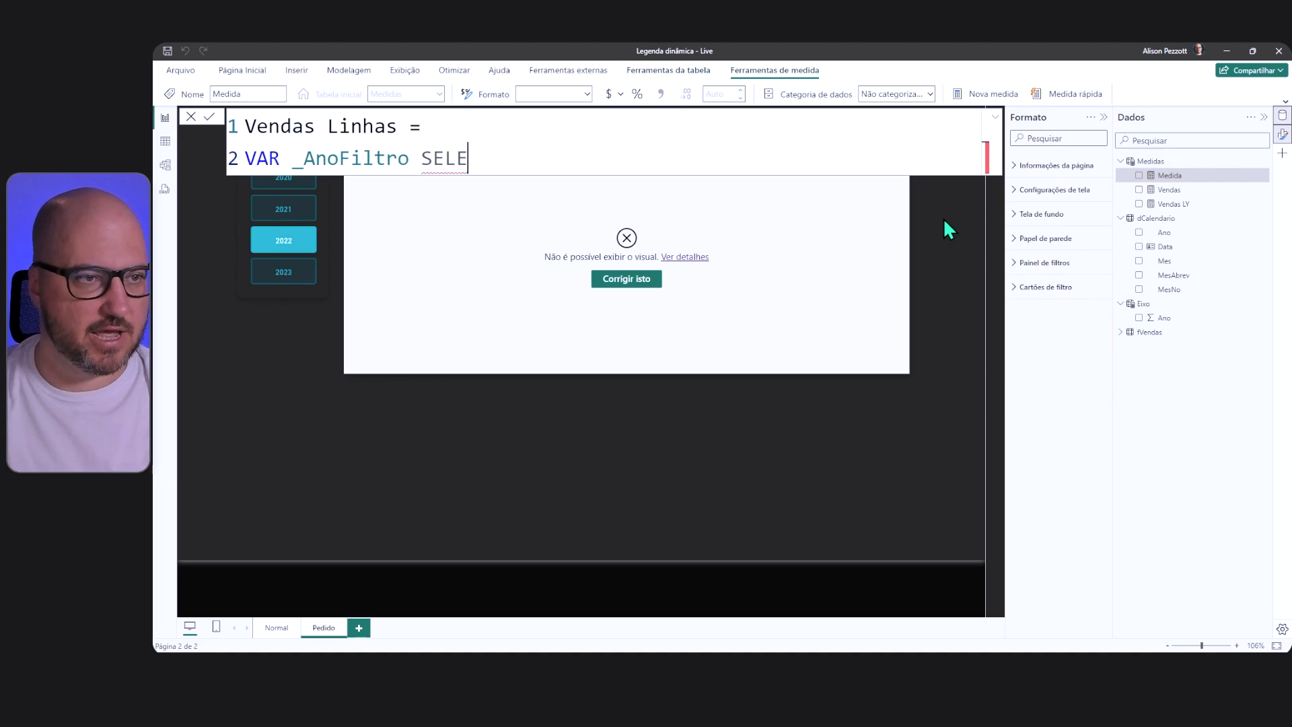
key("BackSpace")
key("BackSpace")
key("BackSpace")
key("BackSpace")
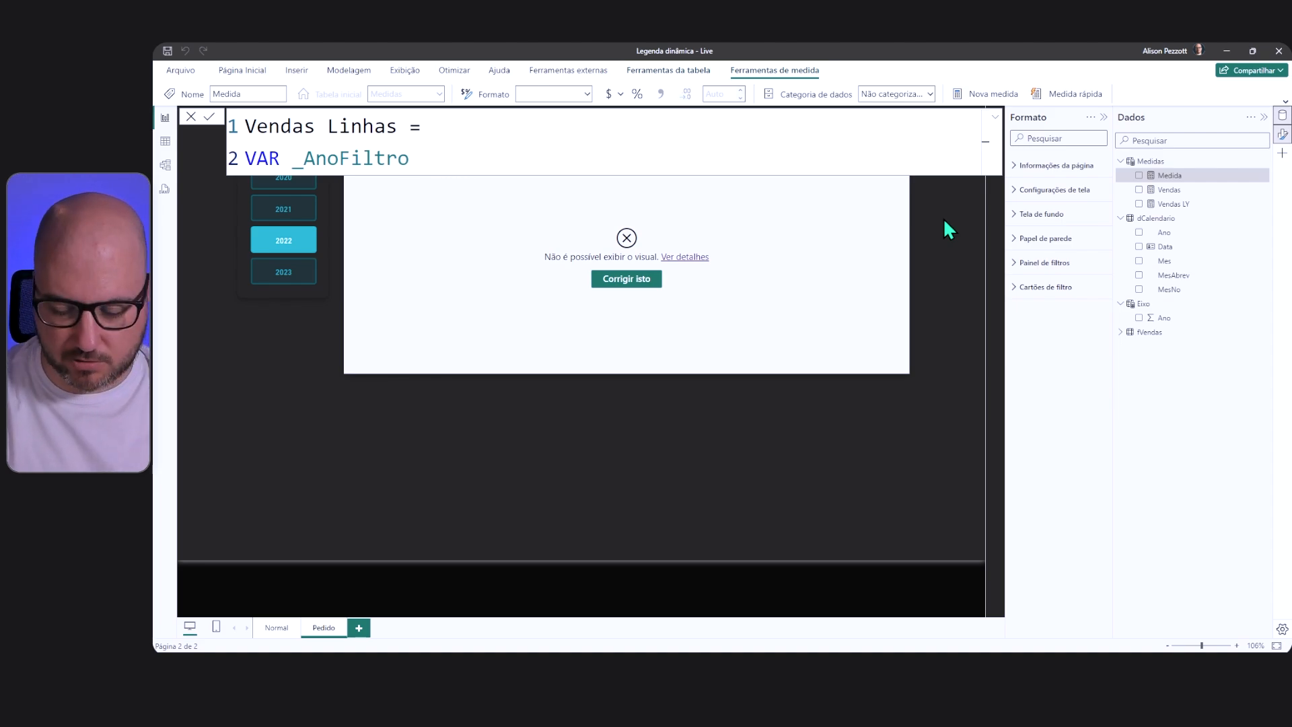
type("= SELE")
key("Up")
key("Up")
key("Up")
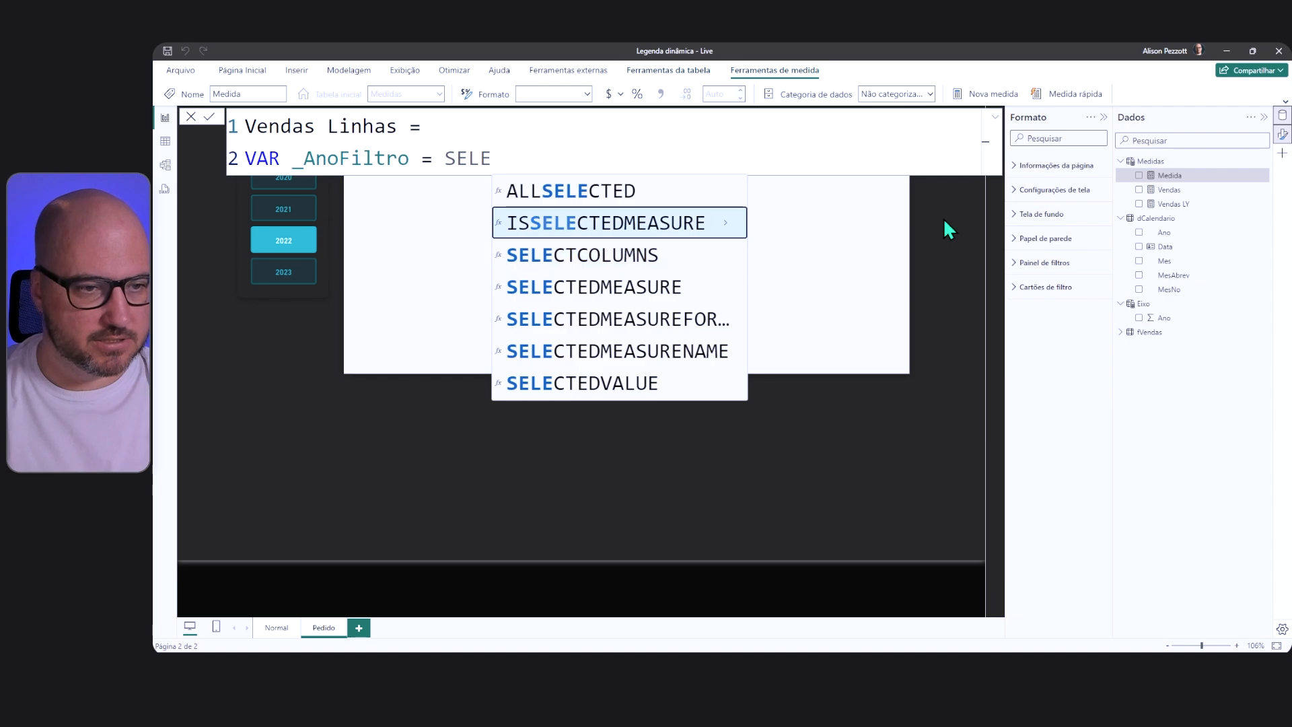
key("Tab")
key("Down")
key("Tab")
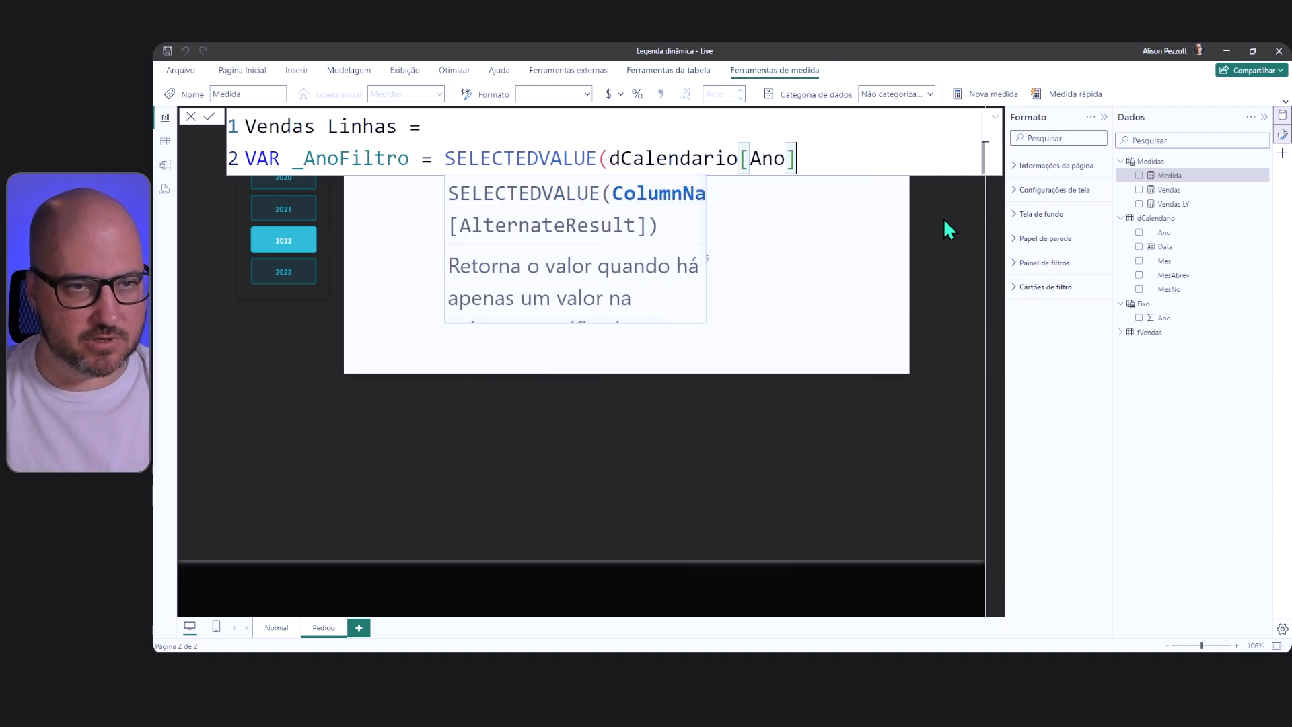
type(")")
Step: Add the variable _AnoEixo to the measure as SELECTEDVALUE(Eixo[Ano])
key("shift+Return")
type("VAR ")
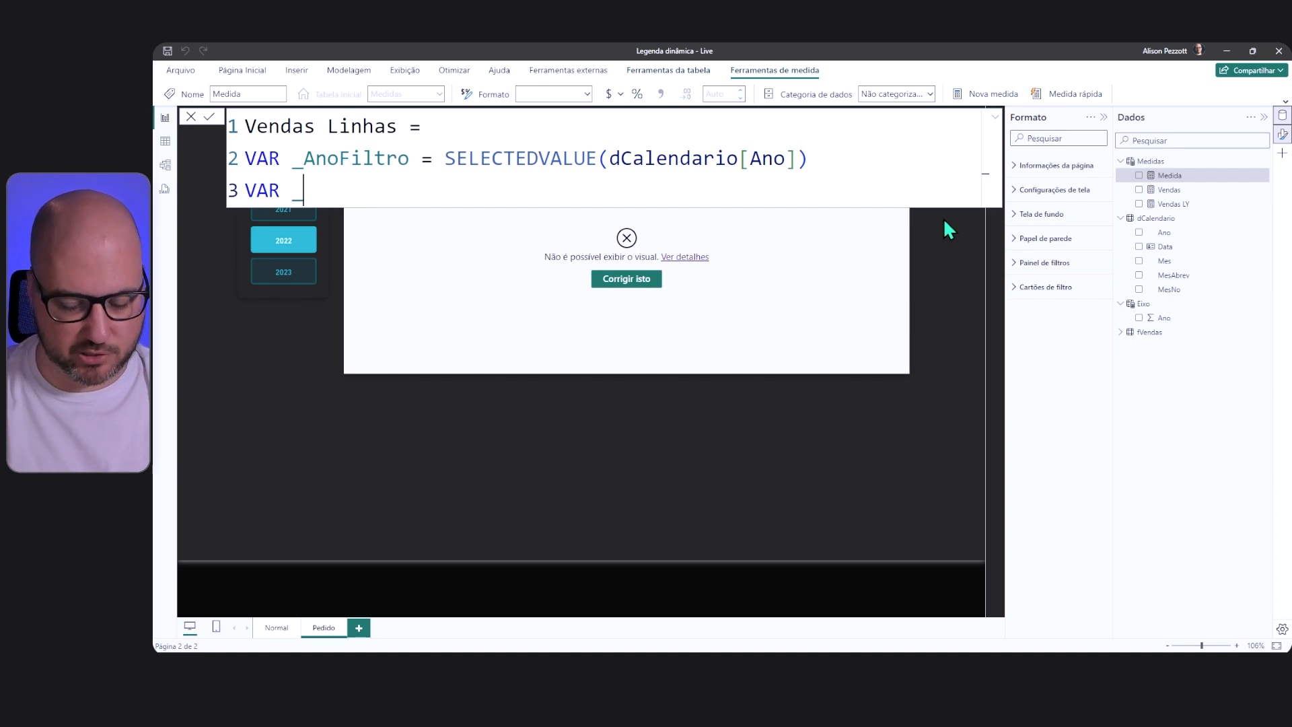
type("_Anoeixo =")
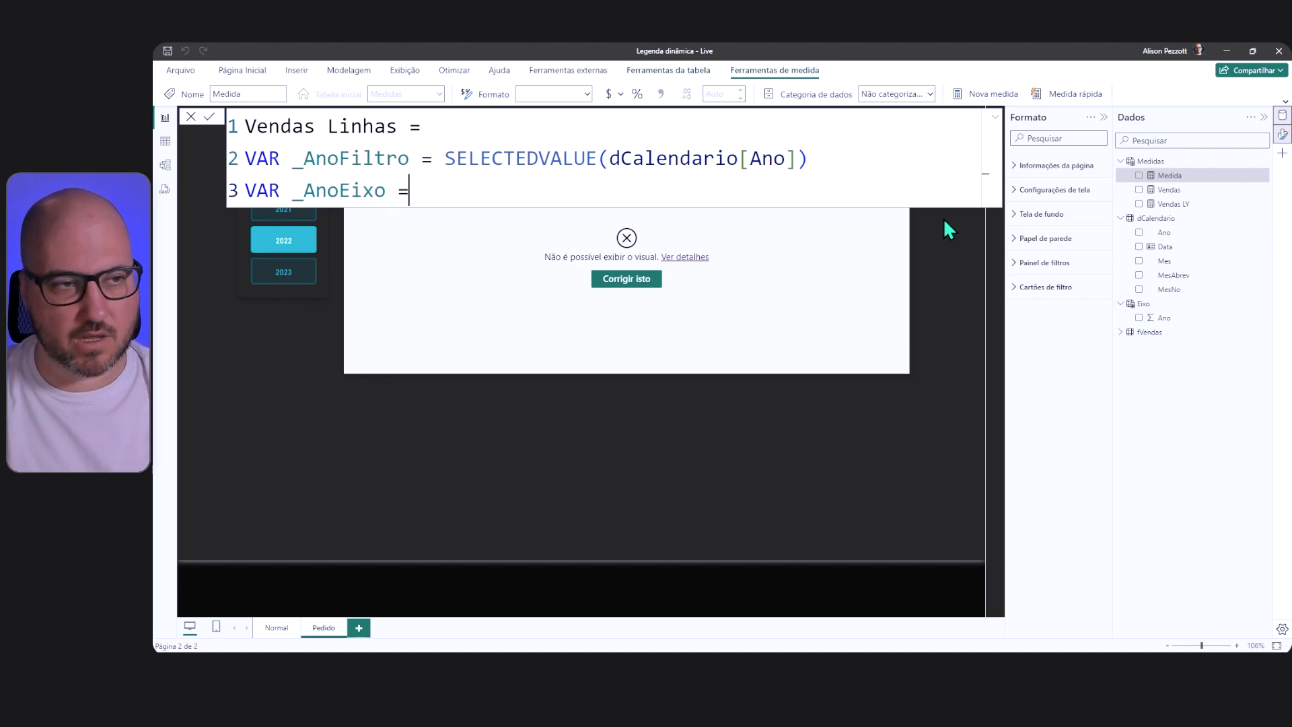
type("SELECTEDVALUE(")
key("Up")
key("Up")
key("Up")
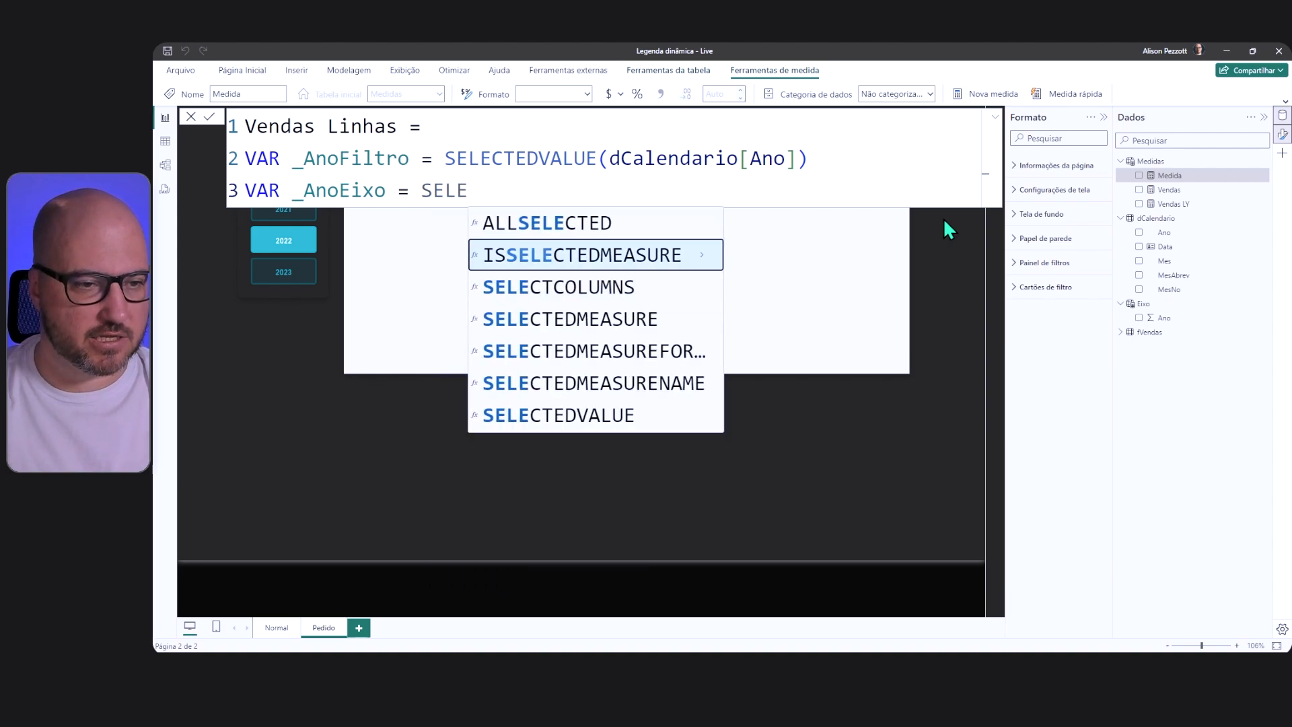
key("Tab")
key("Down")
key("Down")
key("Down")
key("Down")
key("Down")
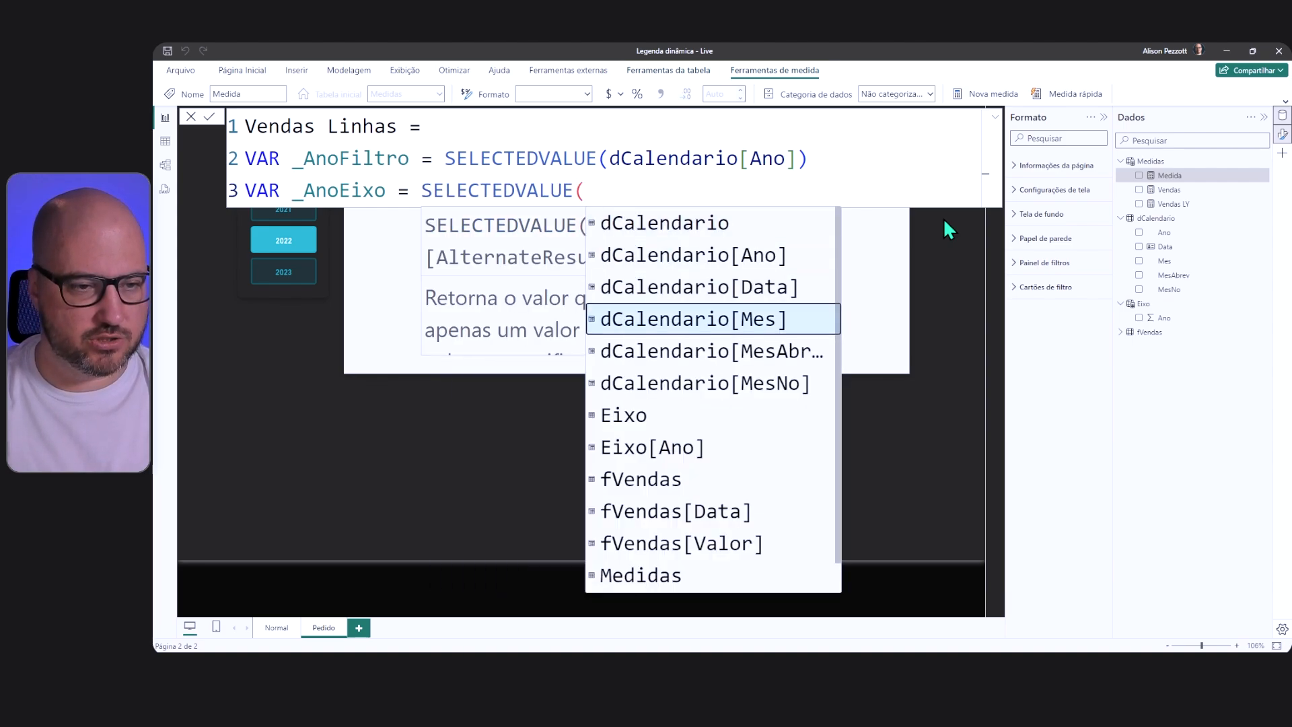
key("Down")
key("Down")
key("Tab")
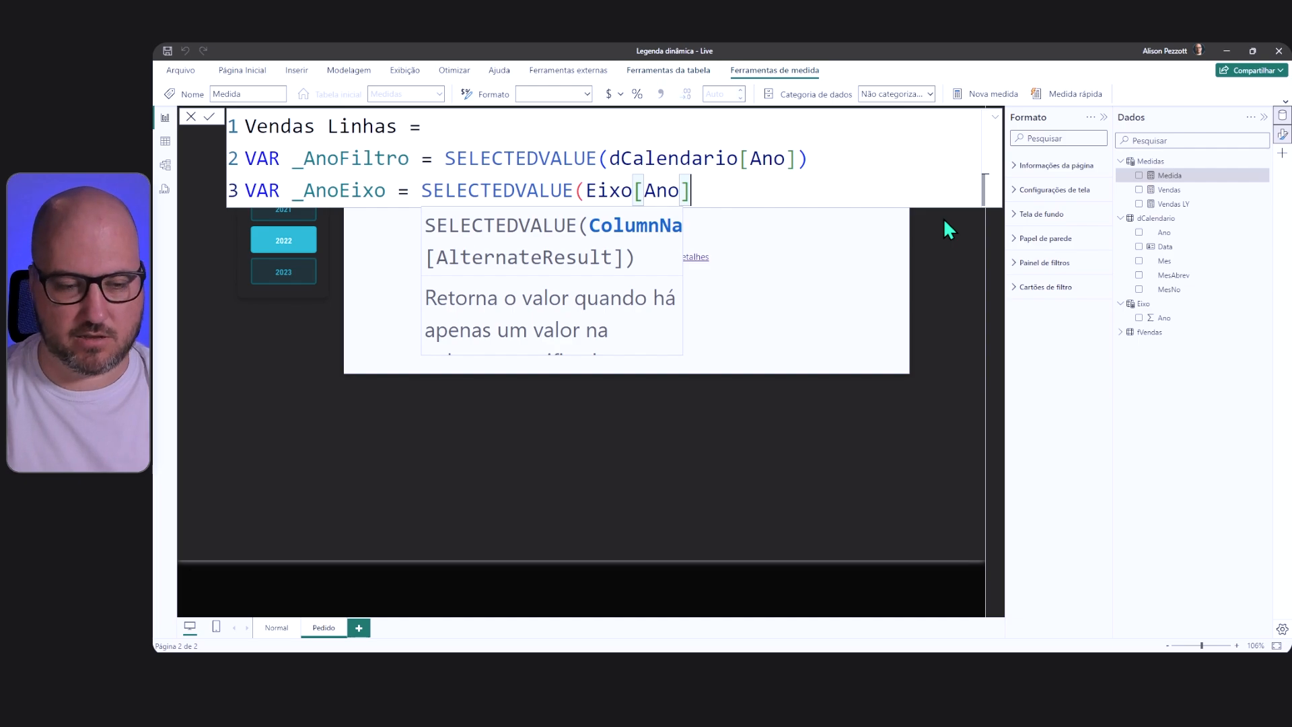
type(")")
Step: Add the variable _Atual to the Vendas Linhas measure with the value [Vendas]
key("Return")
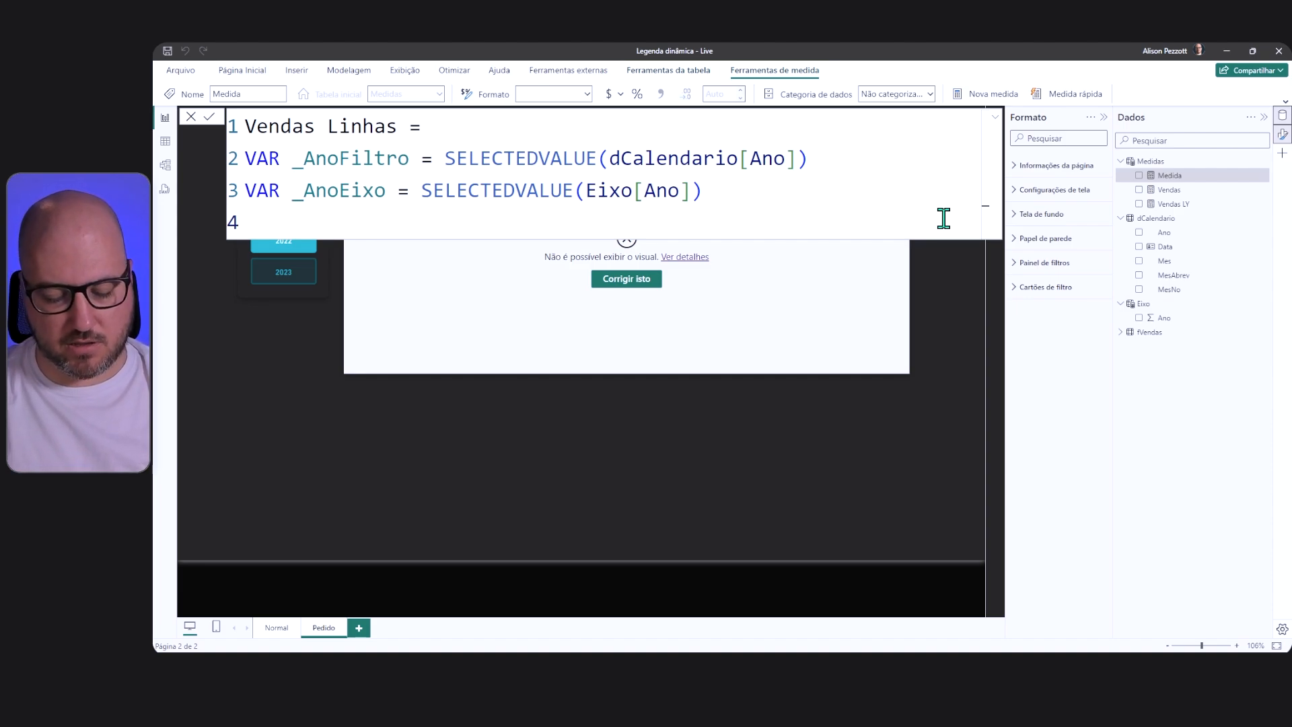
type("VAR _Atual")
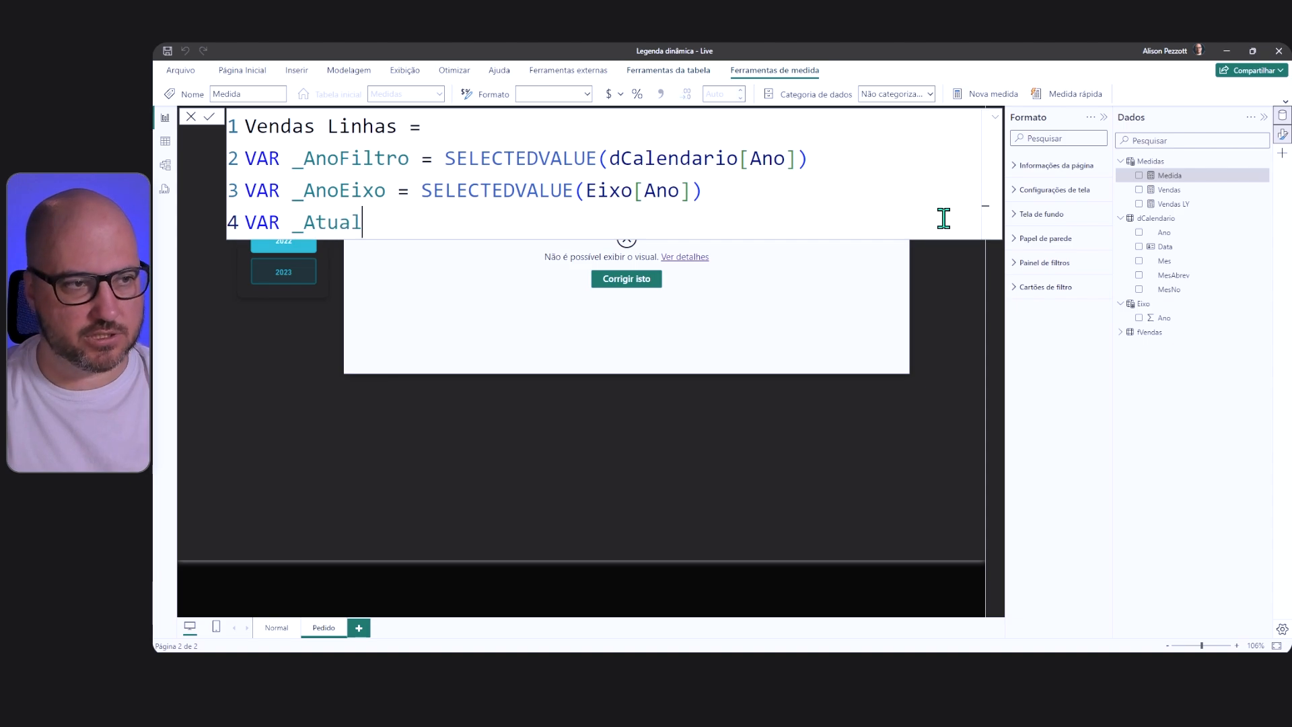
type(" = [Vendas]")
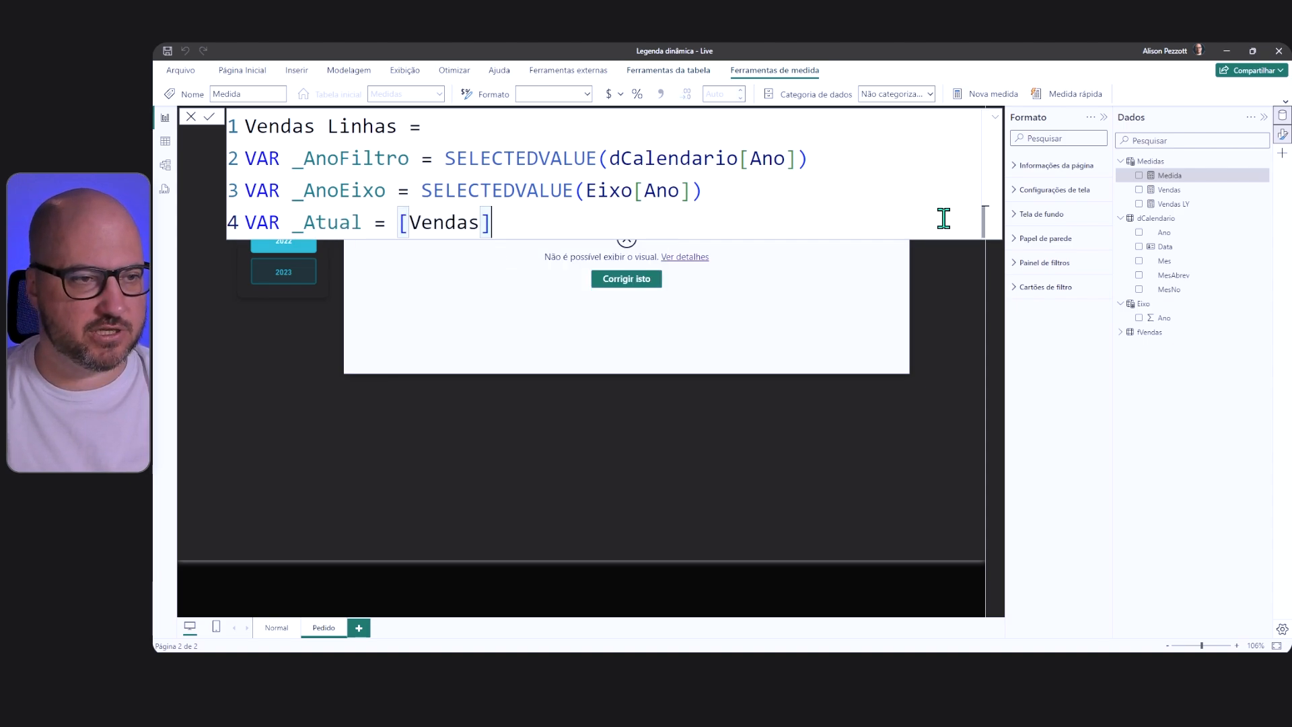
Step: Add the variable _Anterior to the measure and start its CALCULATE expression with [Vendas]
key("Return")
type("VAR _Anterior =")
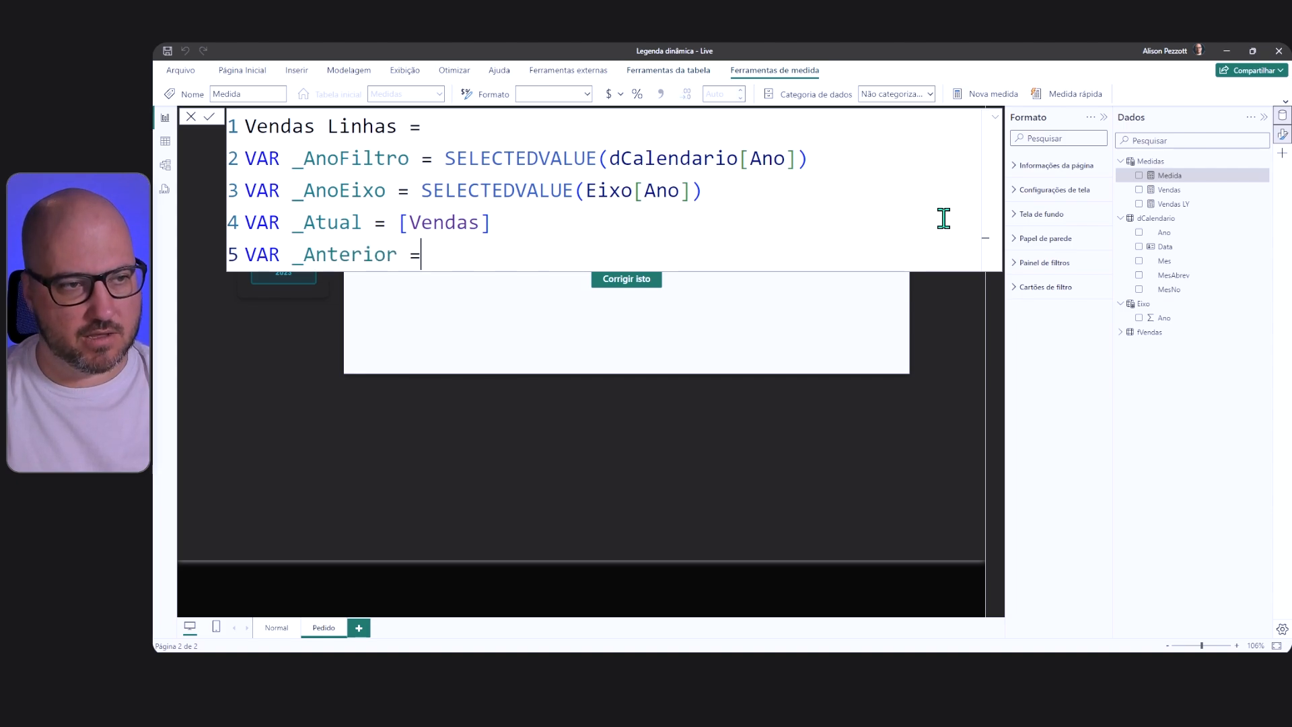
type(" [")
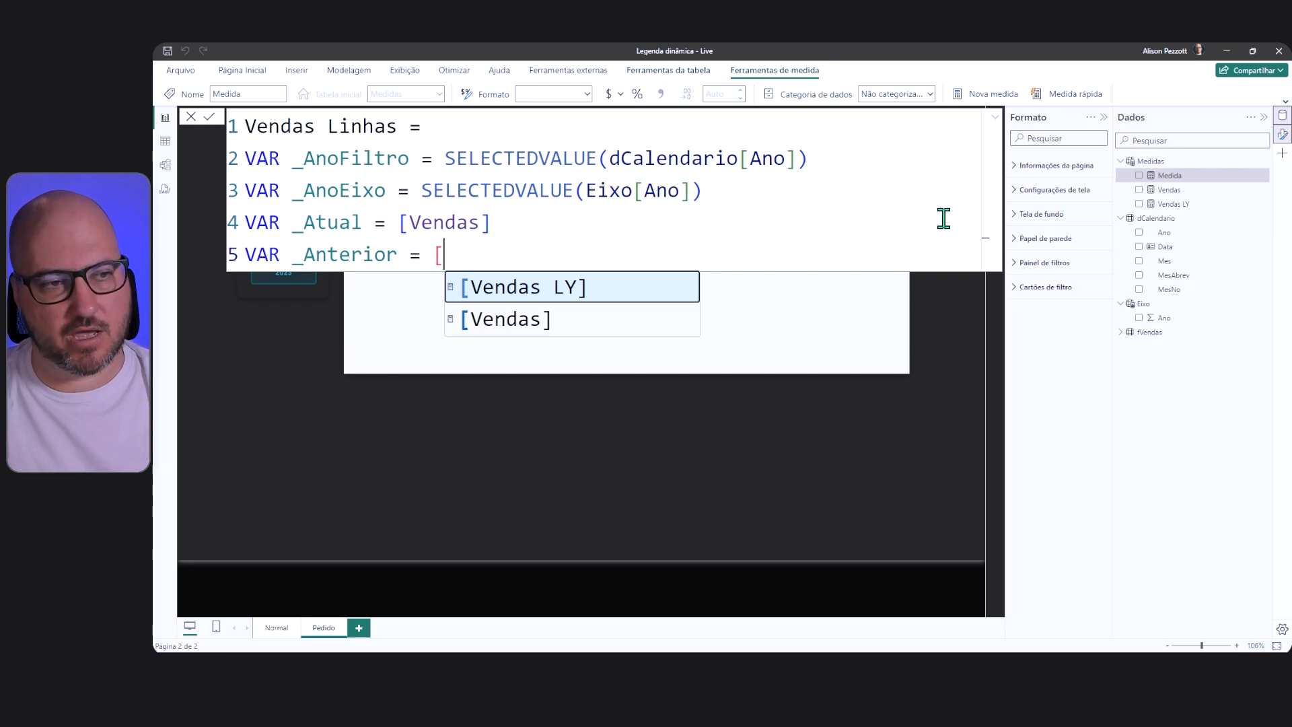
key("BackSpace")
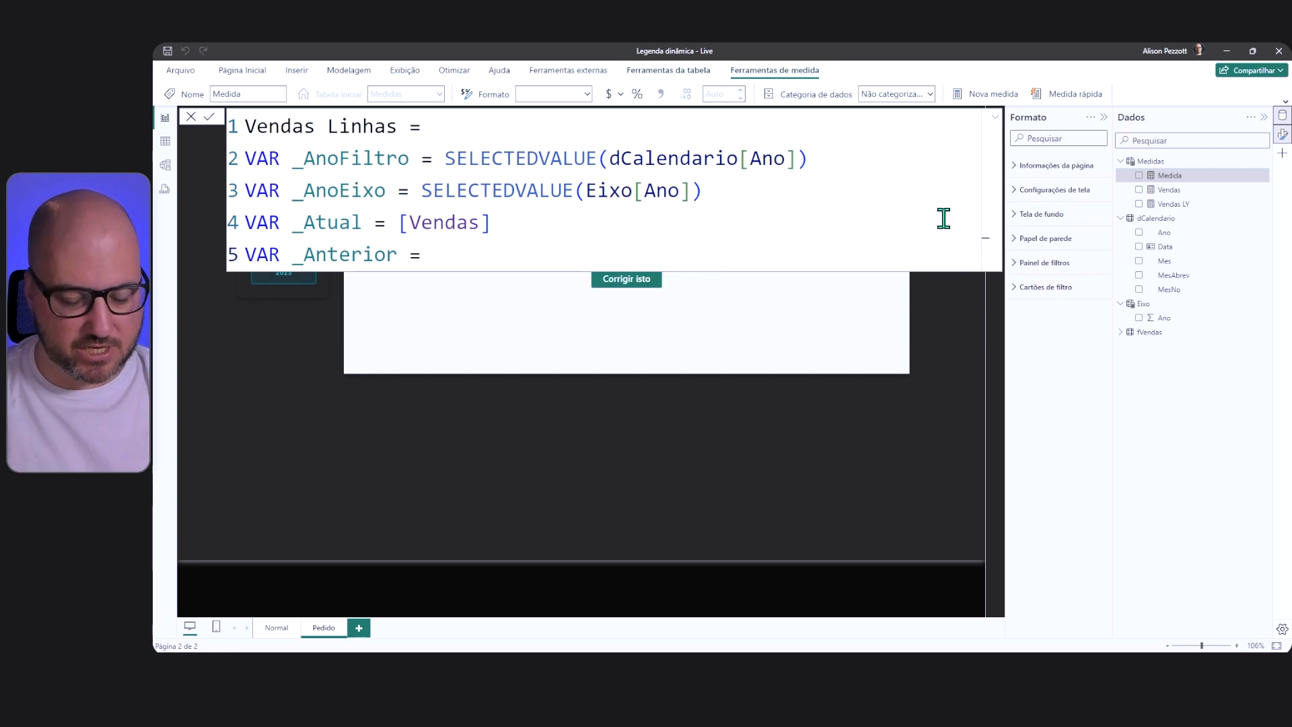
key("shift+Return")
type("CAL")
key("Tab")
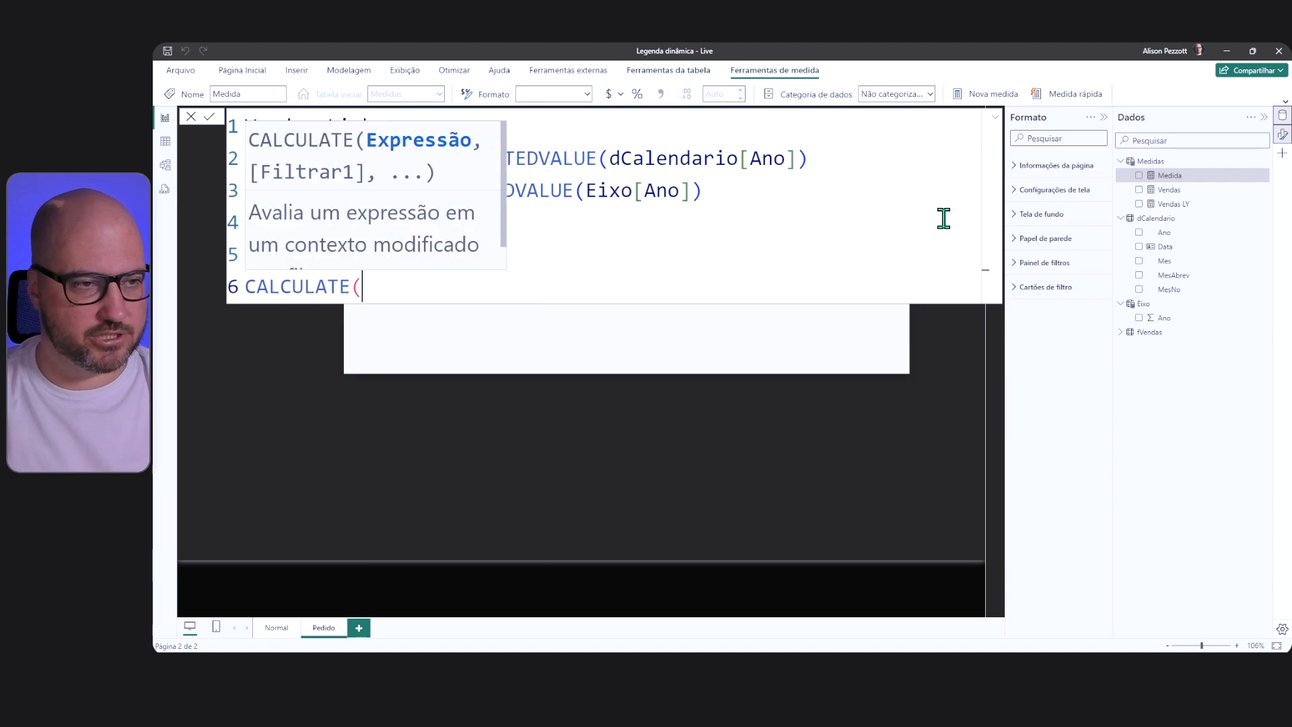
key("shift+Return")
type("[Ve")
key("Tab")
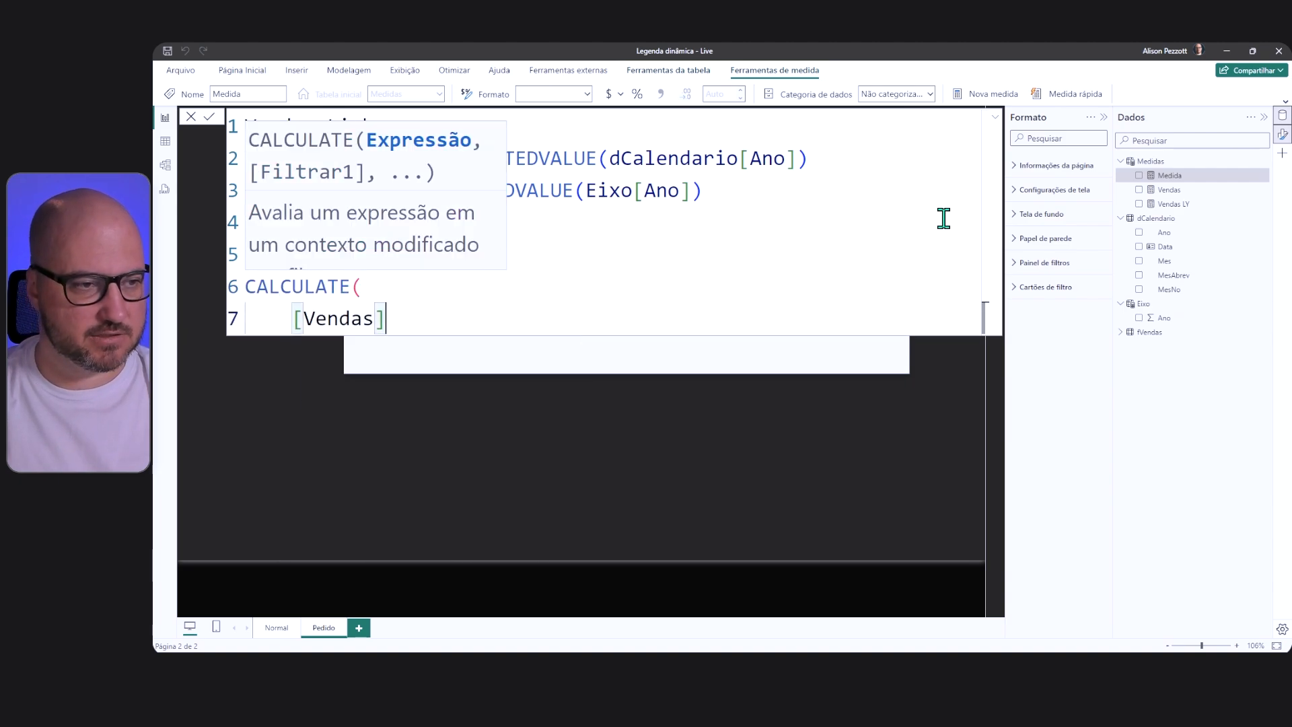
Step: Filter the _Anterior calculation with SAMEPERIODLASTYEAR(dCalendario[Data]) and close the CALCULATE
type(",")
key("shift+Return")
type("SAME")
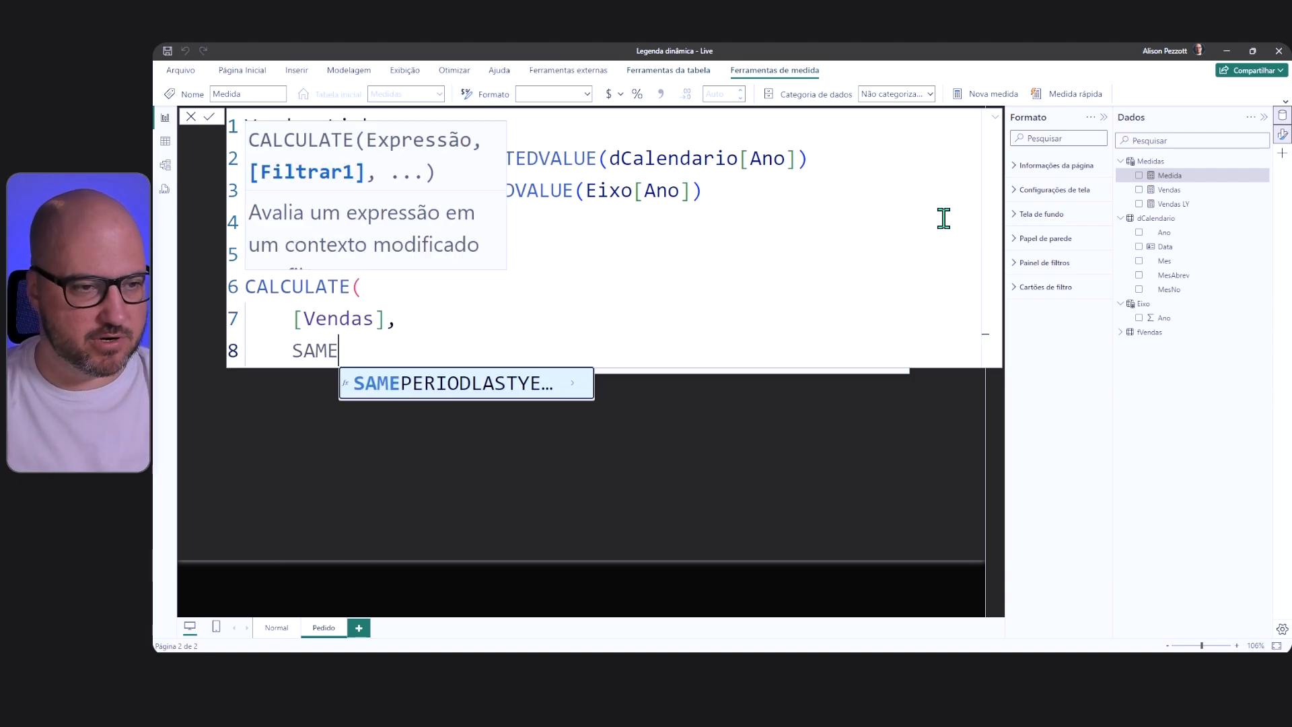
key("Tab")
type("dCa")
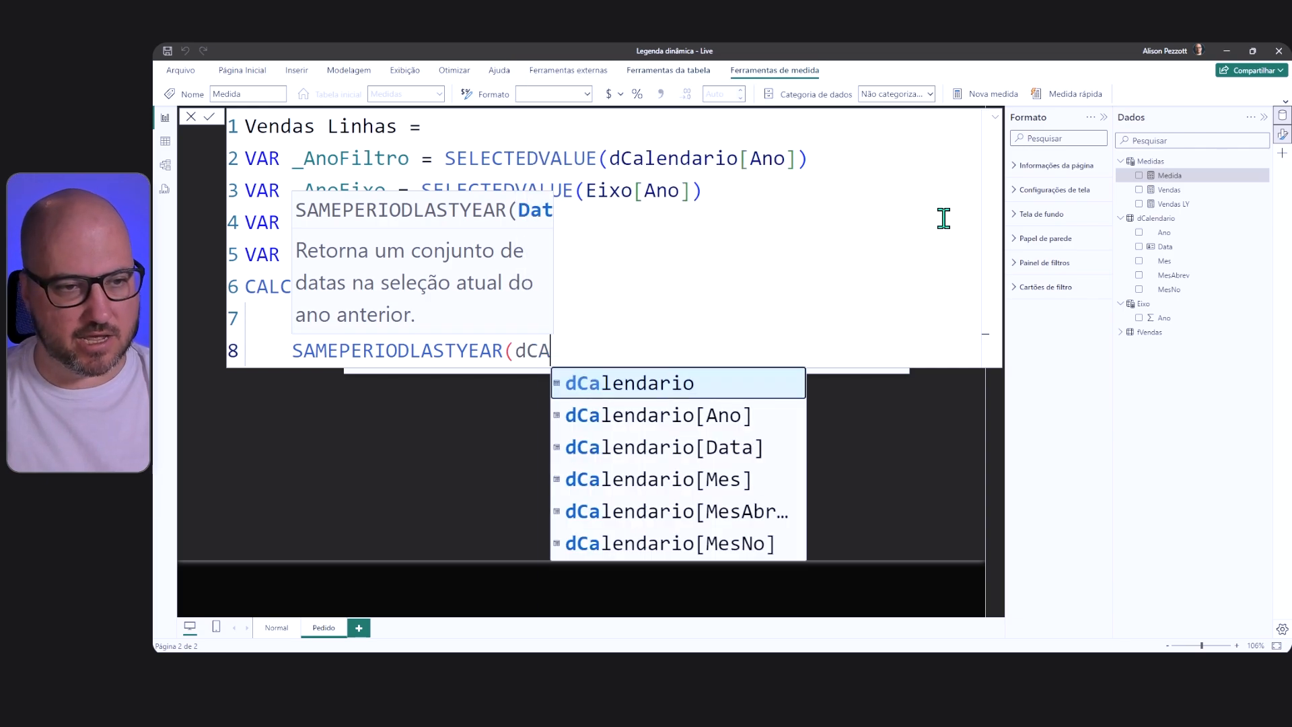
key("Down")
key("Down")
key("Tab")
type(")")
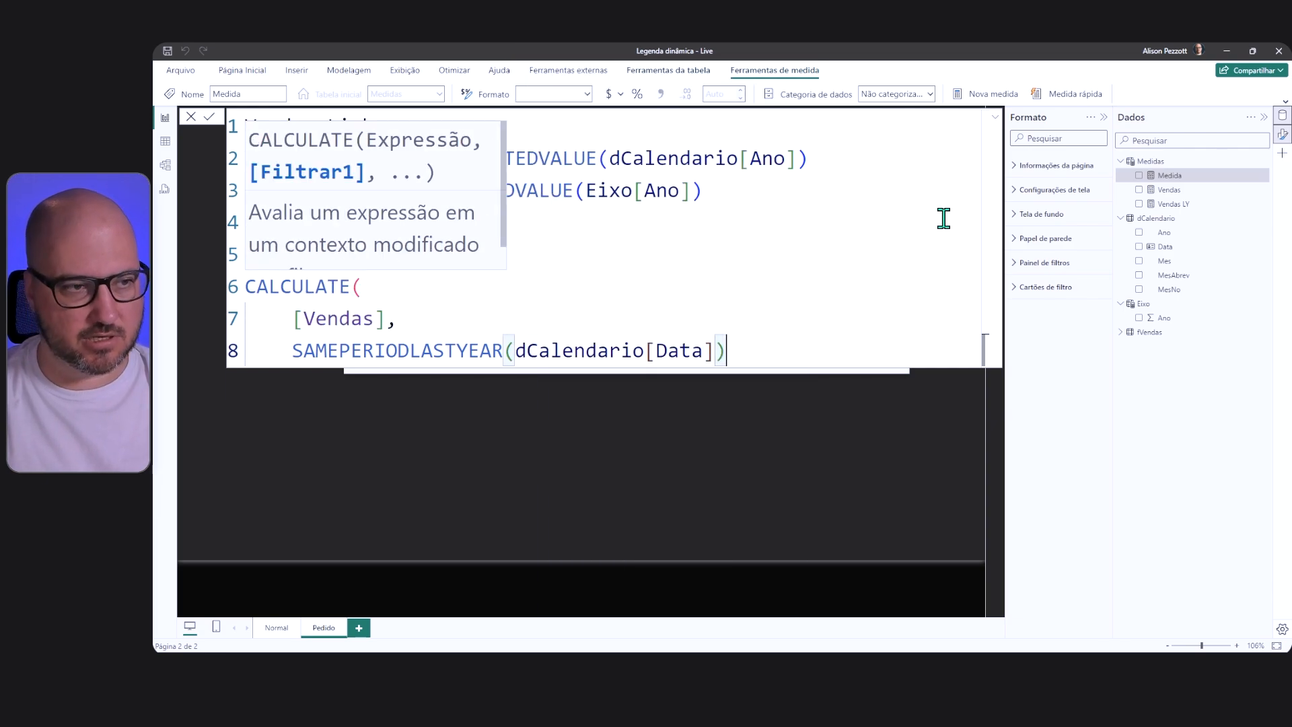
key("shift+Return")
type(")")
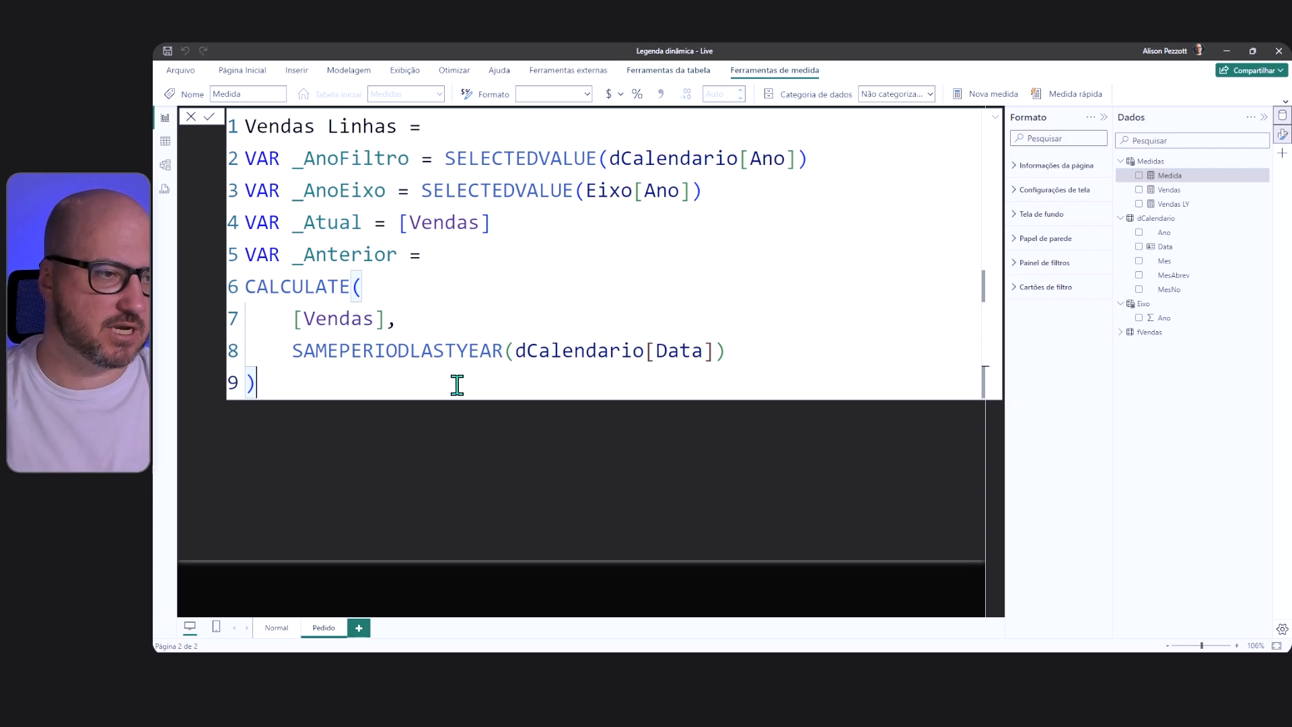
Step: Add the RETURN keyword on a new line below the measure's variables
key("shift+Return")
type("RTETURN")
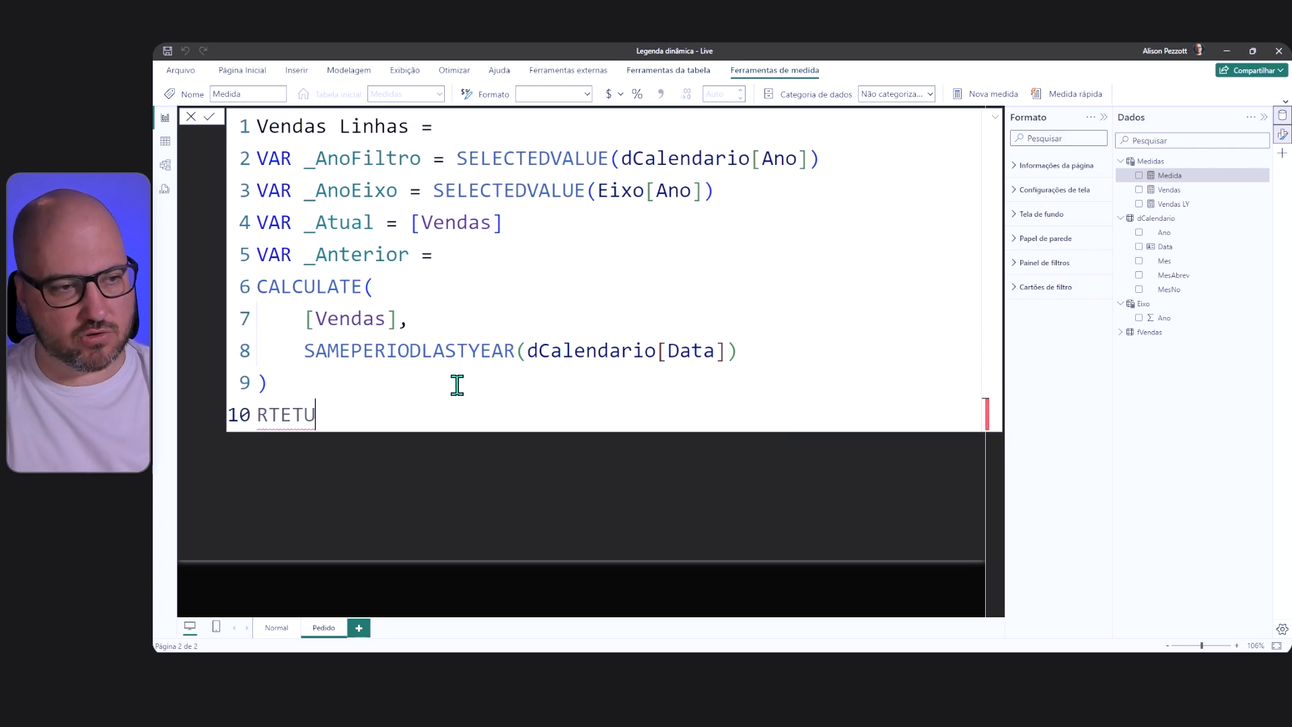
key("BackSpace")
key("BackSpace")
key("BackSpace")
key("BackSpace")
key("BackSpace")
key("BackSpace")
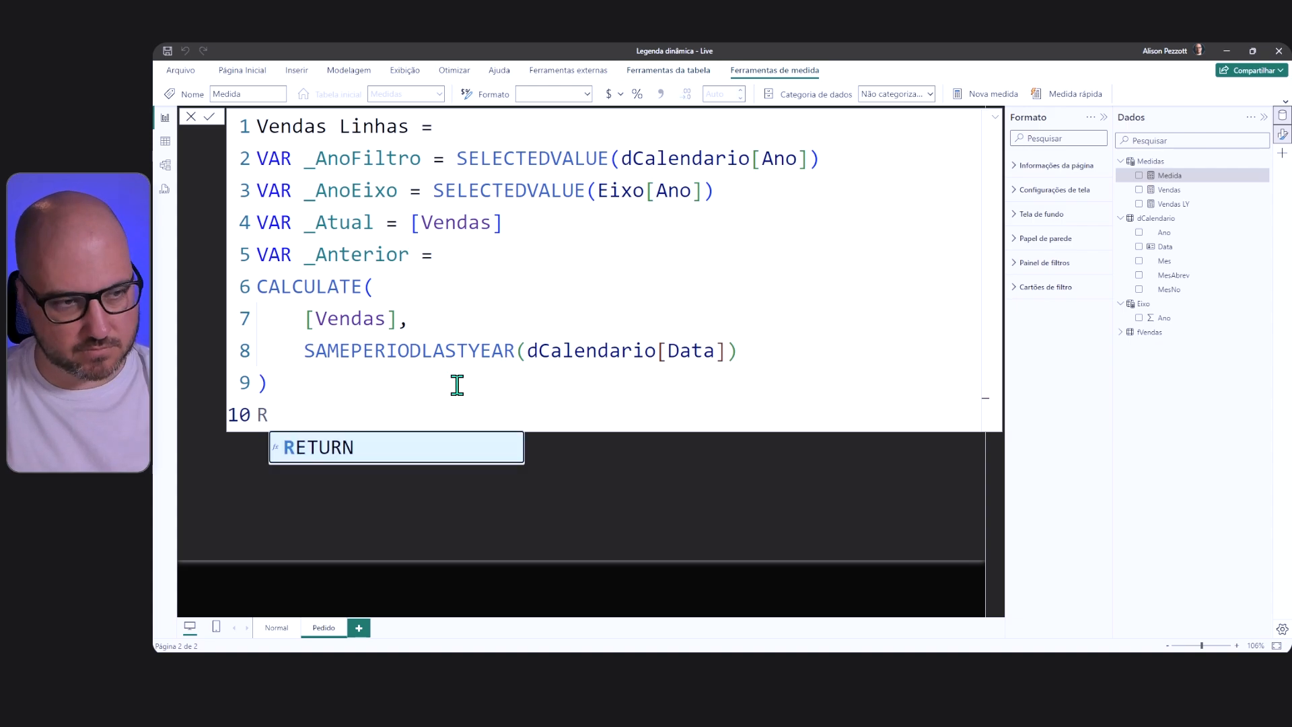
key("Tab")
Step: Start a SWITCH function under RETURN with TRUE() as its expression, leaving blank lines below it
key("shift+Return")
type("Sw")
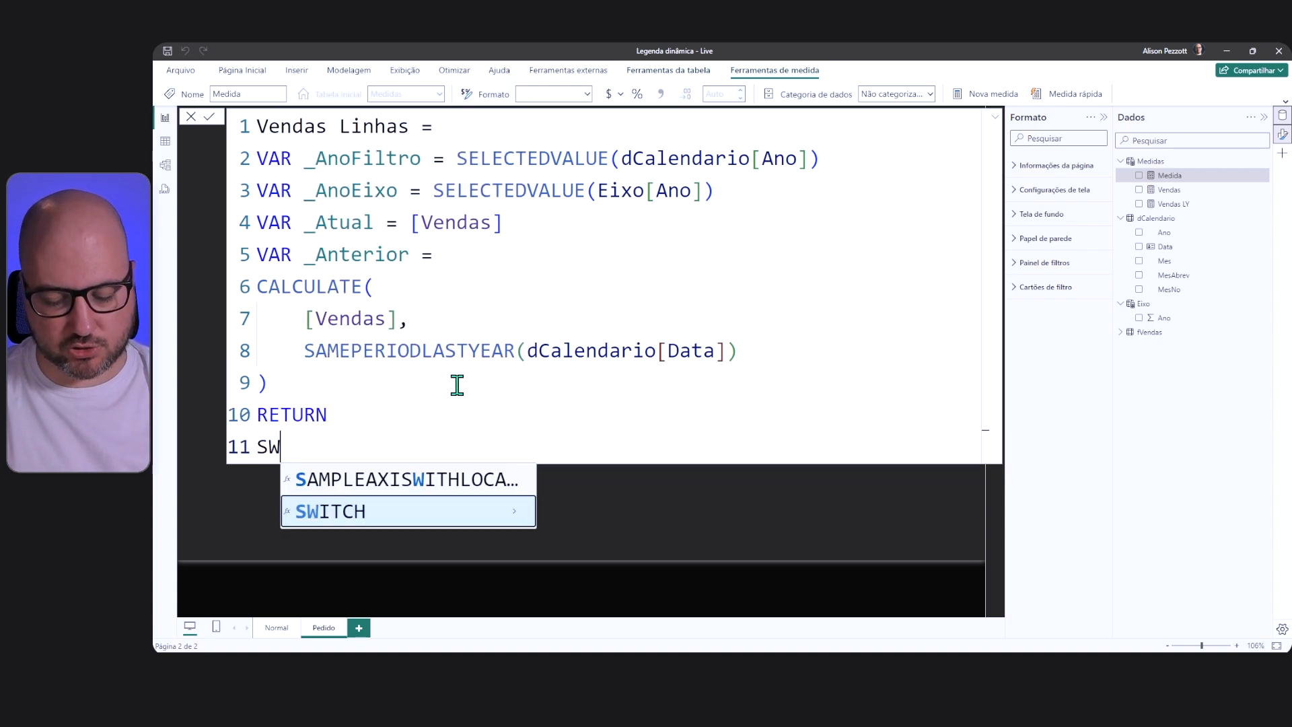
key("Tab")
key("shift+Return")
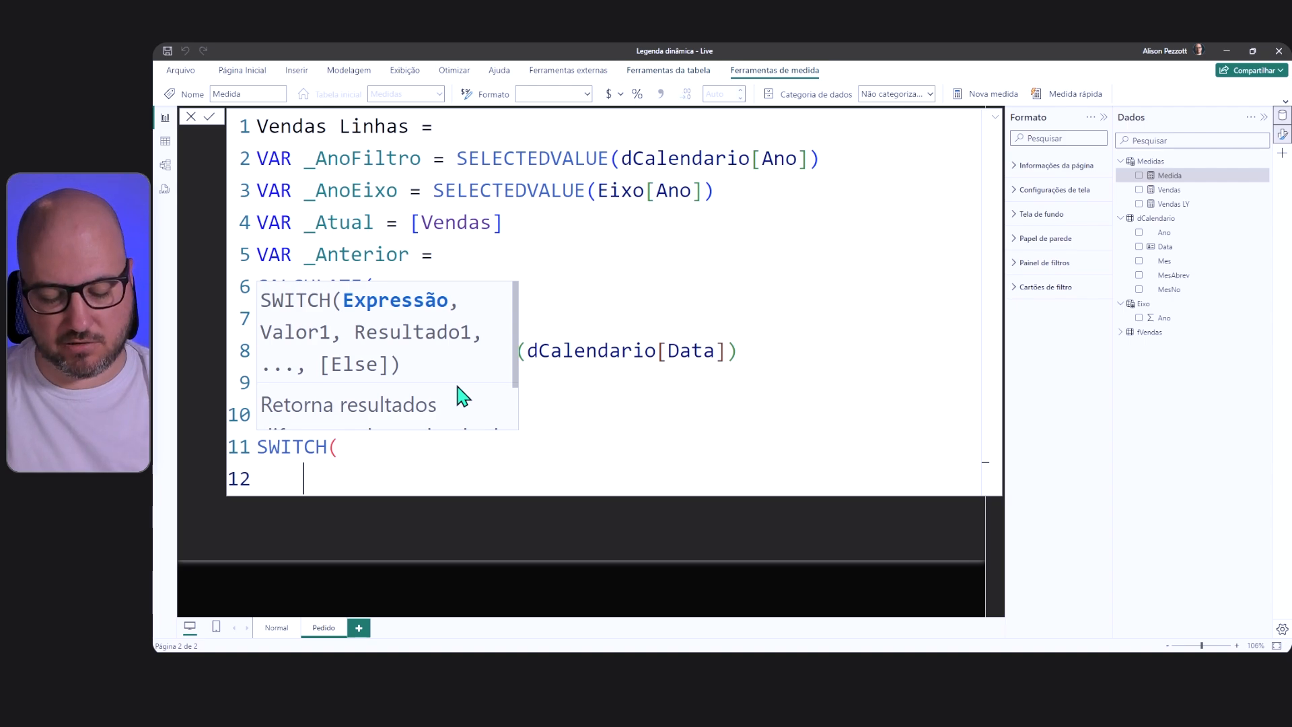
type("TRU")
key("Tab")
type(")<")
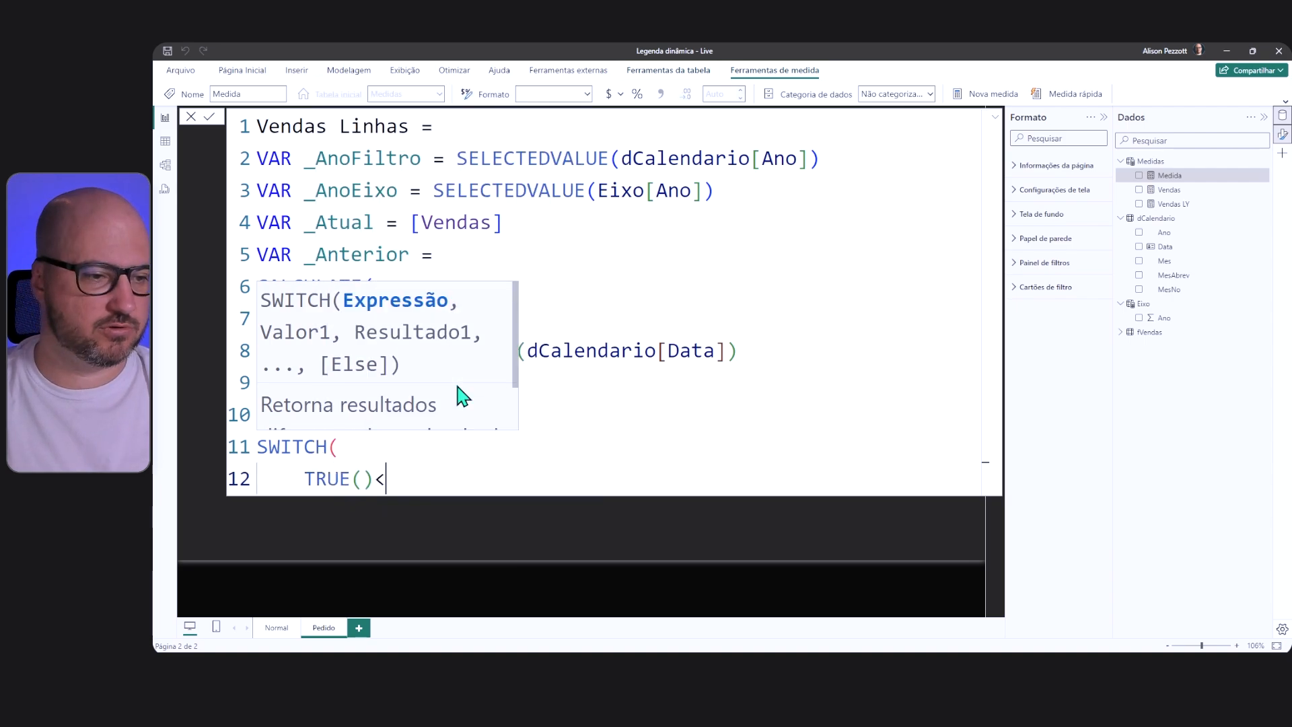
type(",")
key("shift+Return")
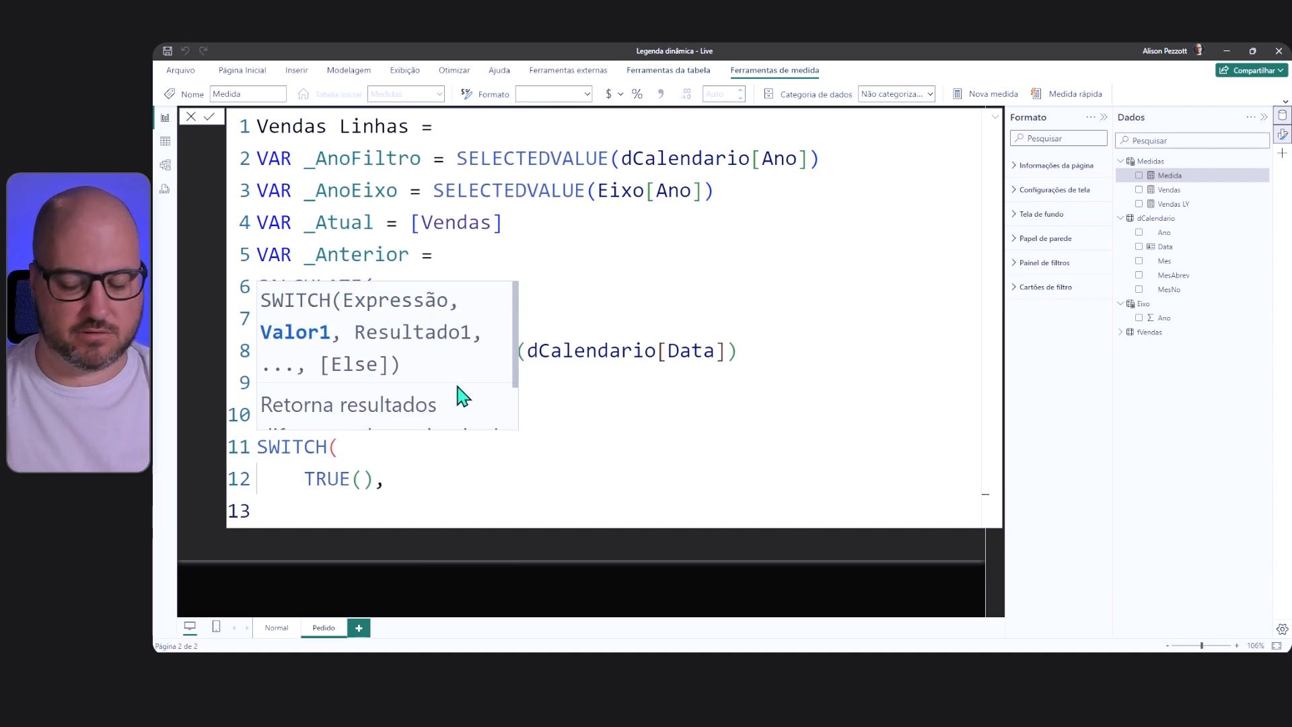
key("shift+Return")
key("shift+Return")
key("shift+Return")
key("shift+Return")
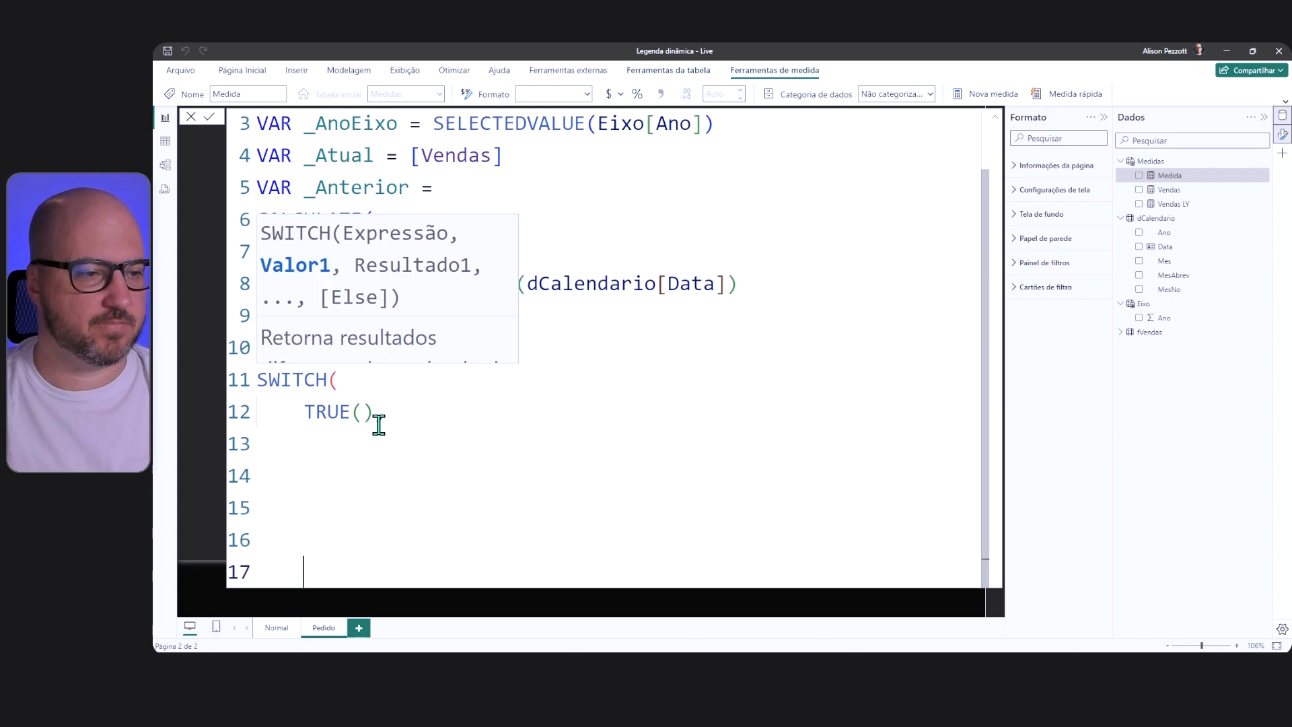
Step: Enter _AnoEixo = _AnoFiltro as the first SWITCH condition, indented under TRUE()
left_click(432, 433)
scroll(462, 417, "up", 1)
double_click(354, 183)
key("ctrl+c")
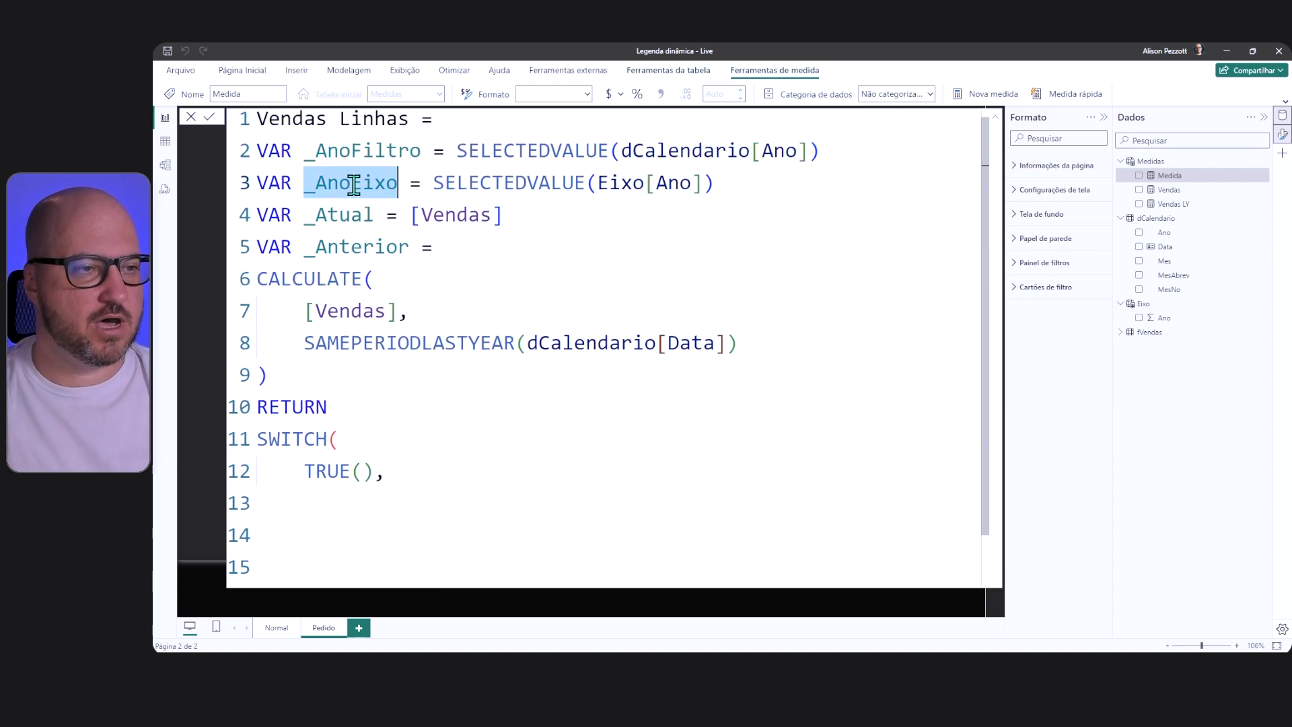
left_click(508, 487)
key("ctrl+v")
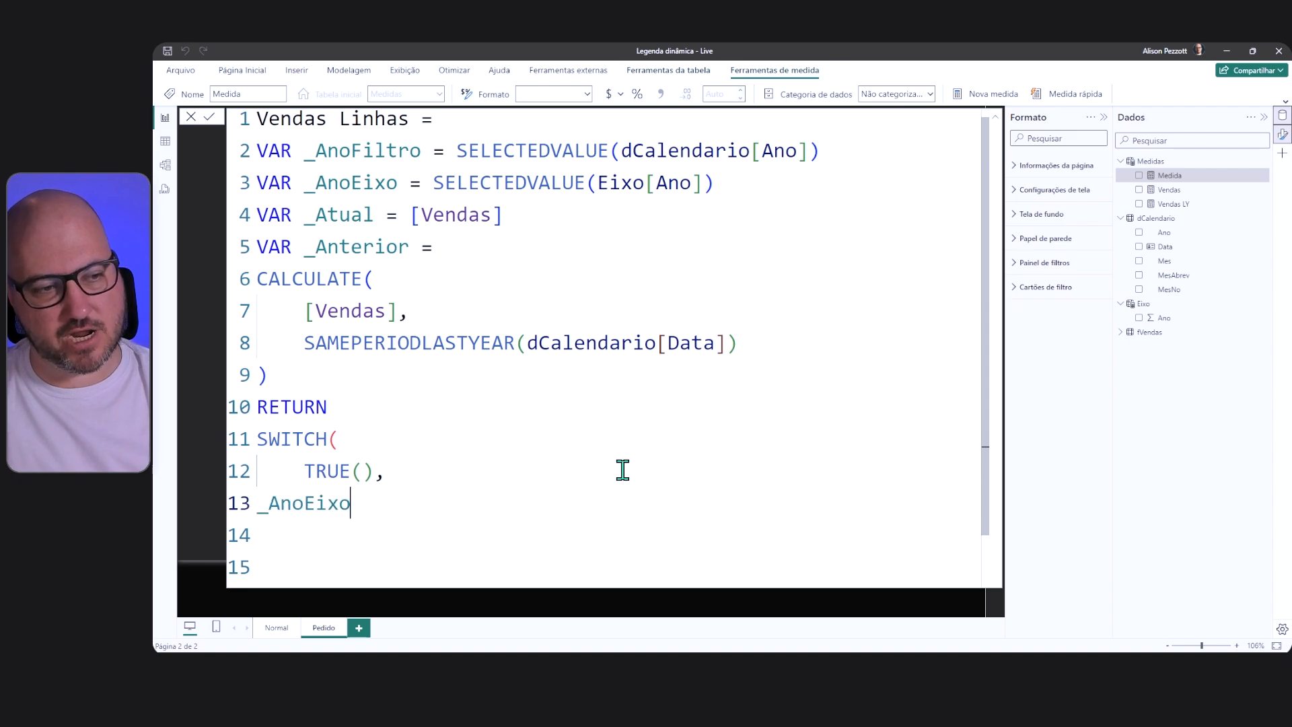
key("Home")
key("Tab")
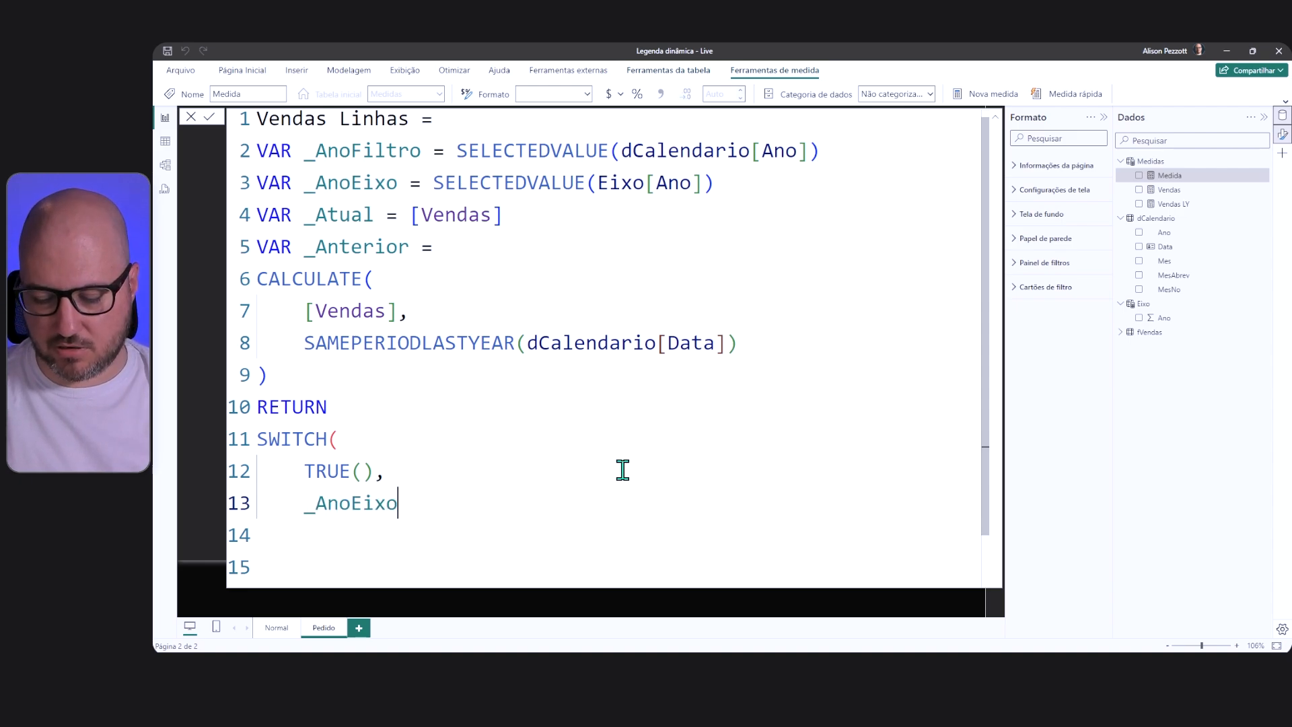
double_click(358, 150)
key("ctrl+c")
left_click(482, 505)
key("ctrl+v")
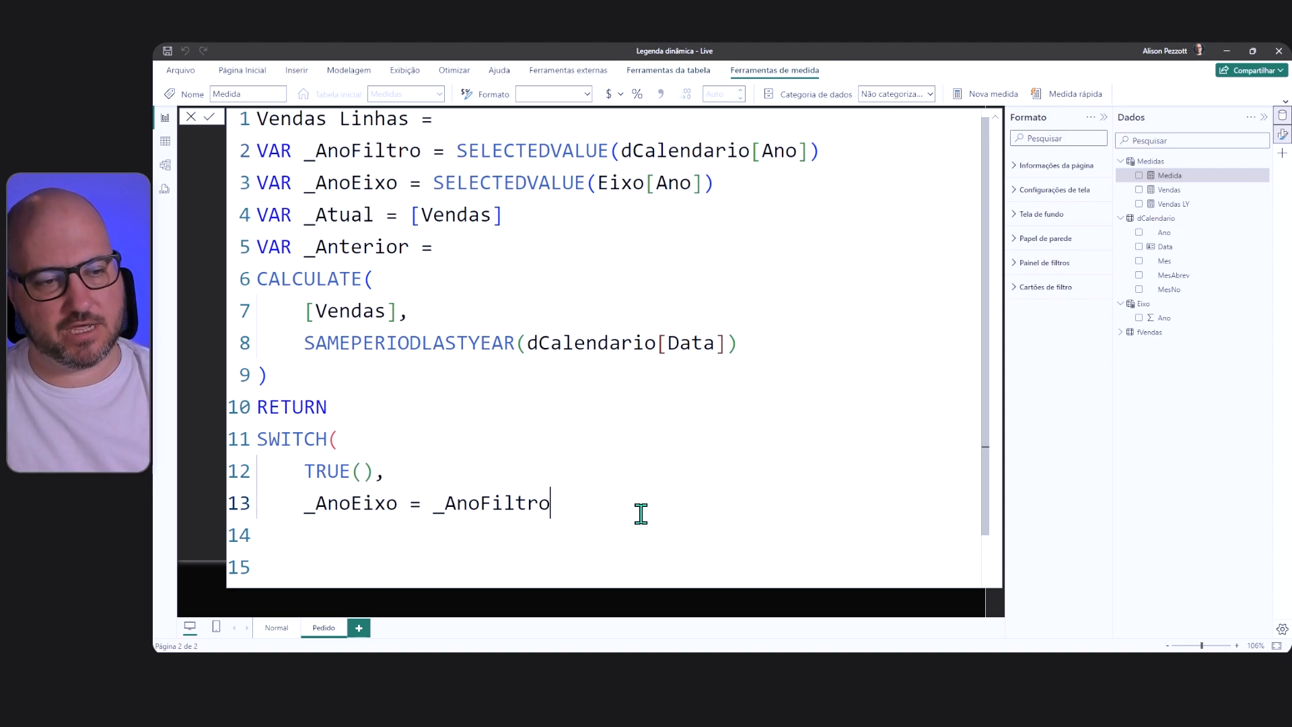
Step: Make the first SWITCH condition return _Atual and start a new line for the second condition
type(",")
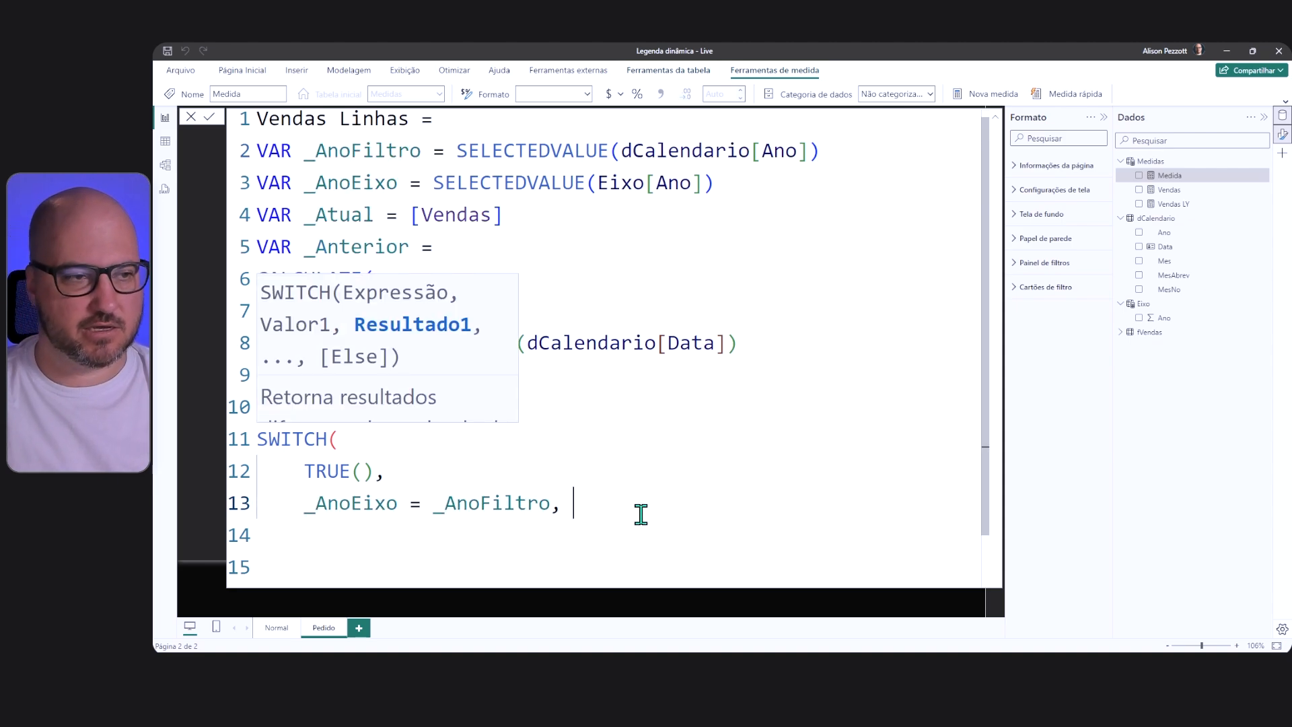
double_click(335, 217)
key("ctrl+c")
left_click(592, 504)
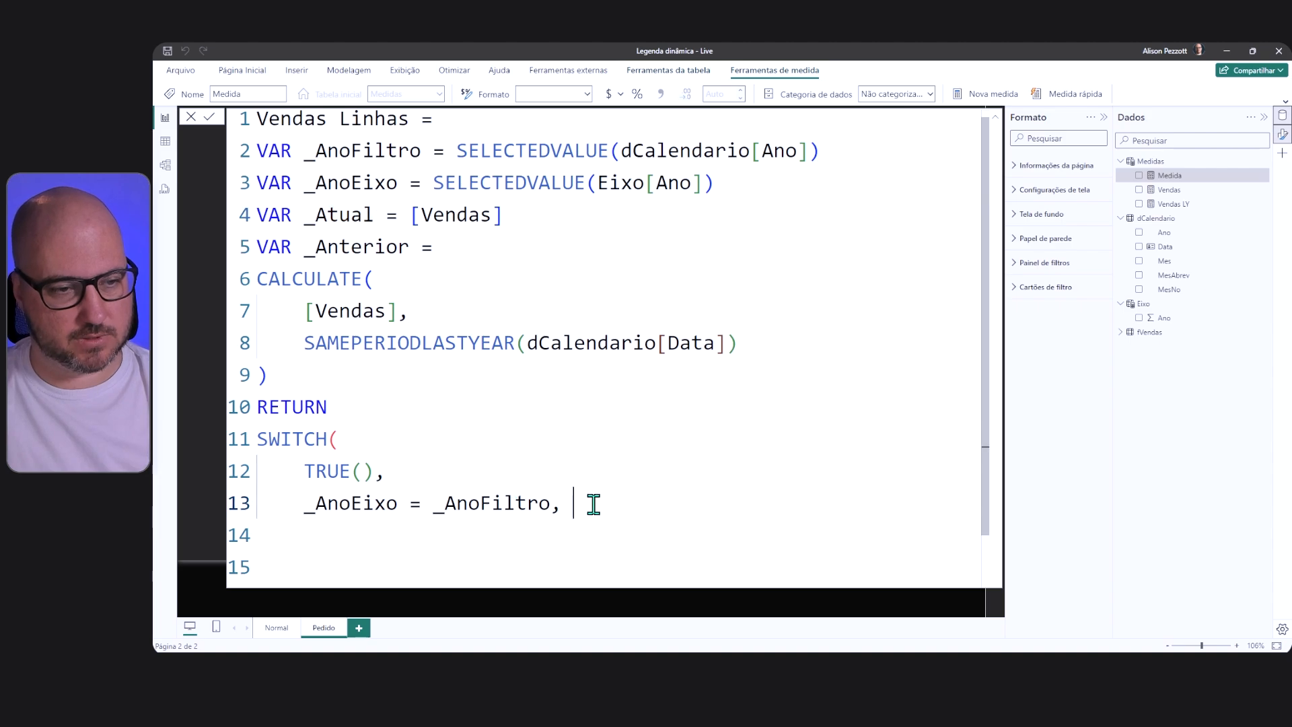
key("ctrl+v")
type(",")
key("Return")
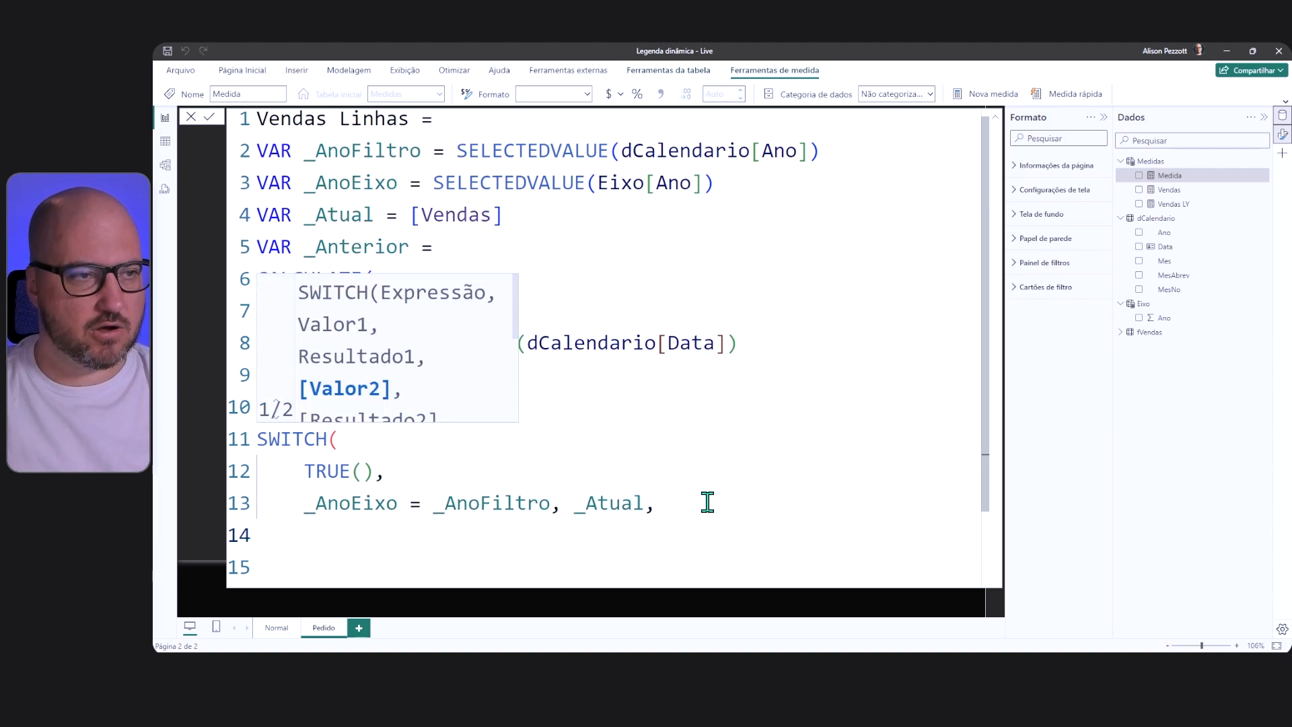
Step: Enter _AnoEixo = _AnoFiltro - 1 as the second SWITCH condition, reusing the first condition's text
left_click_drag(304, 503, 548, 504)
key("ctrl+c")
left_click(485, 539)
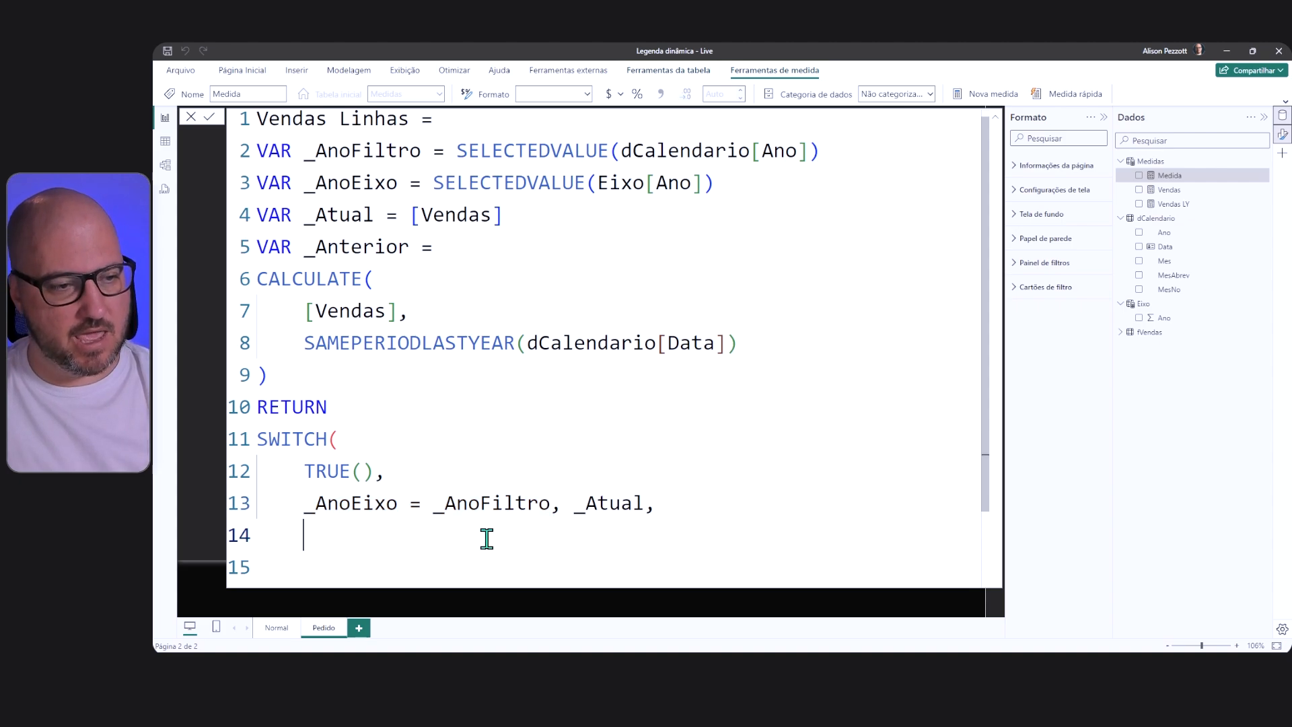
key("ctrl+v")
type("- ")
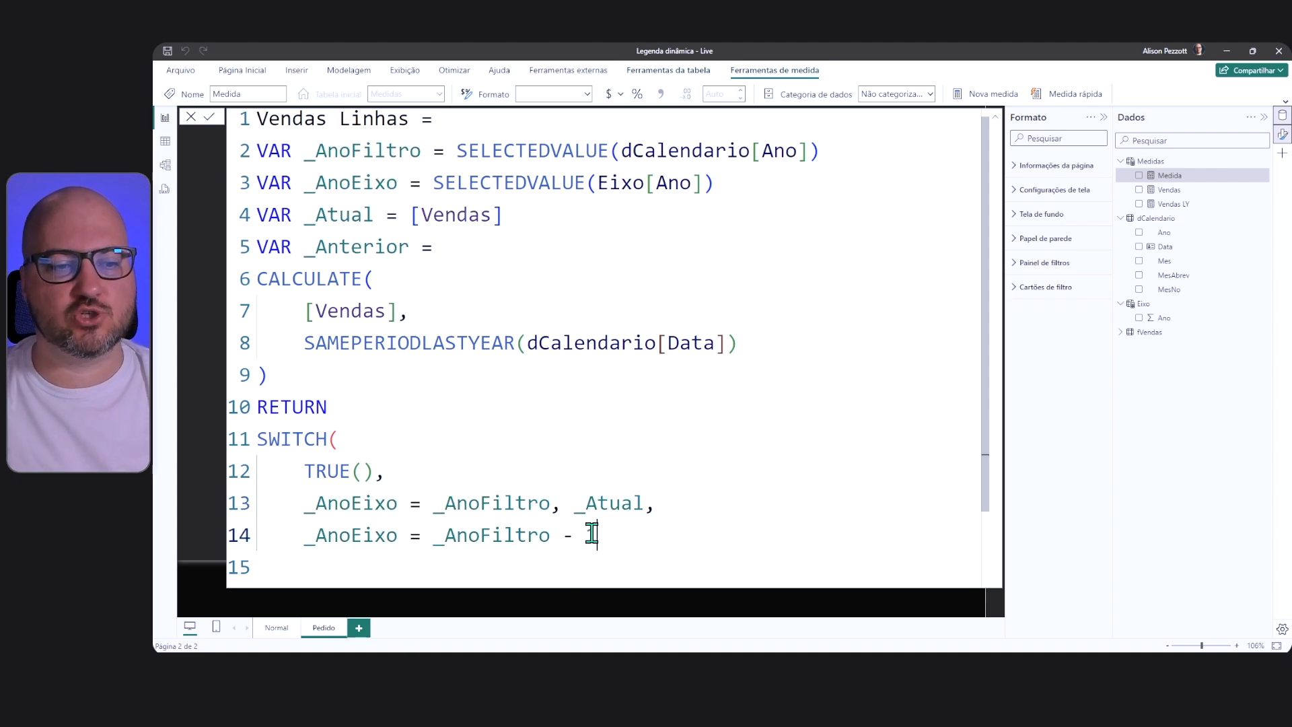
type("1")
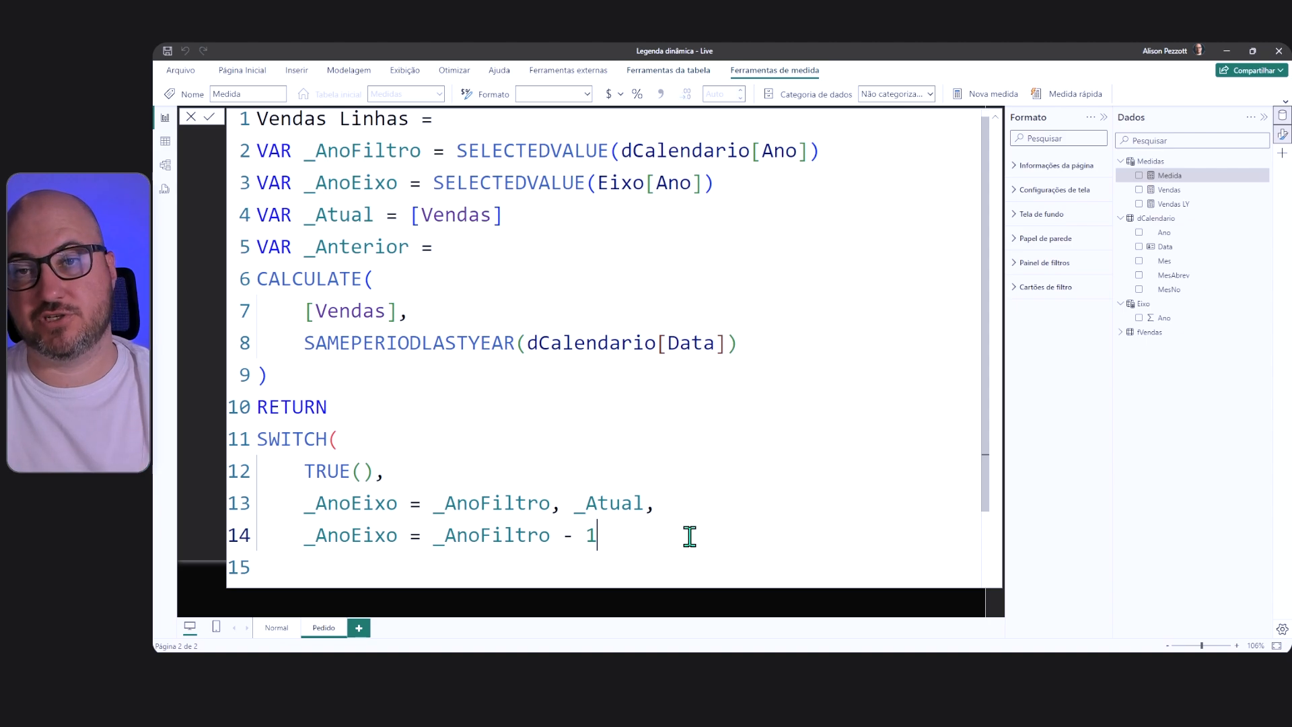
Step: Make the second SWITCH condition return _Anterior and close the SWITCH function
type("_")
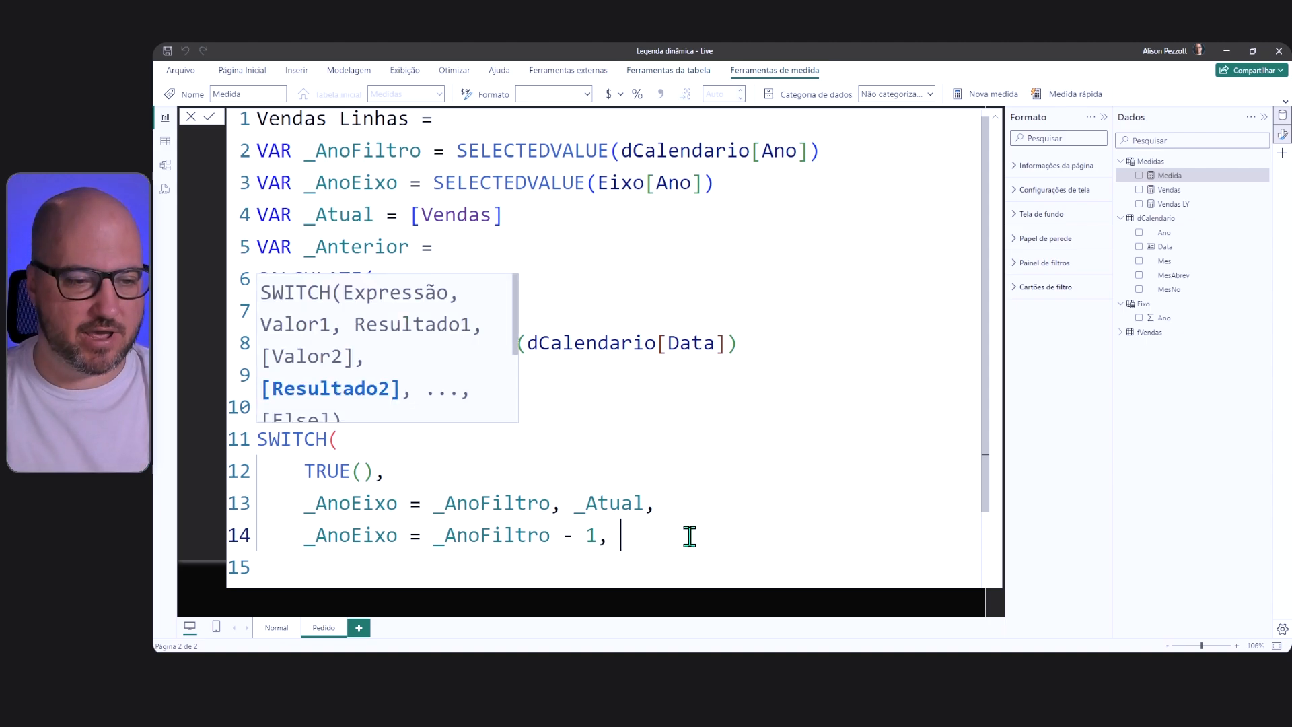
key("Down")
key("Down")
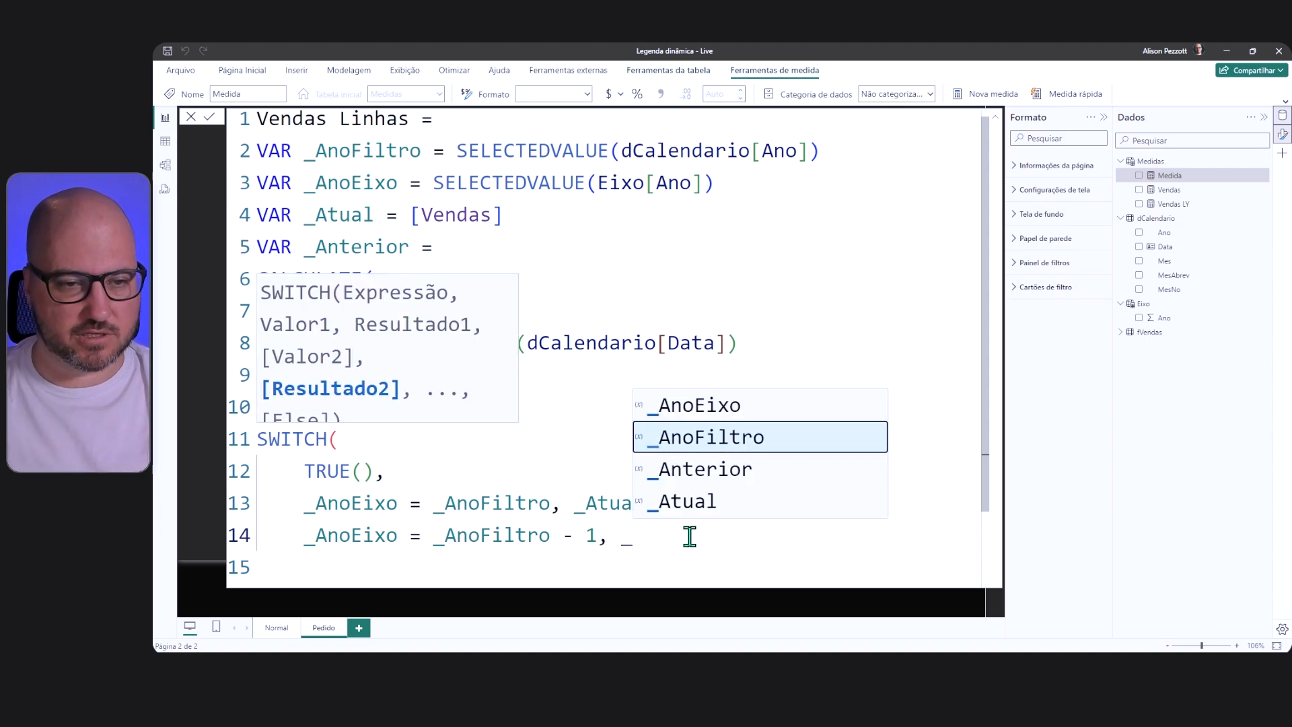
key("Tab")
key("Return")
type(")")
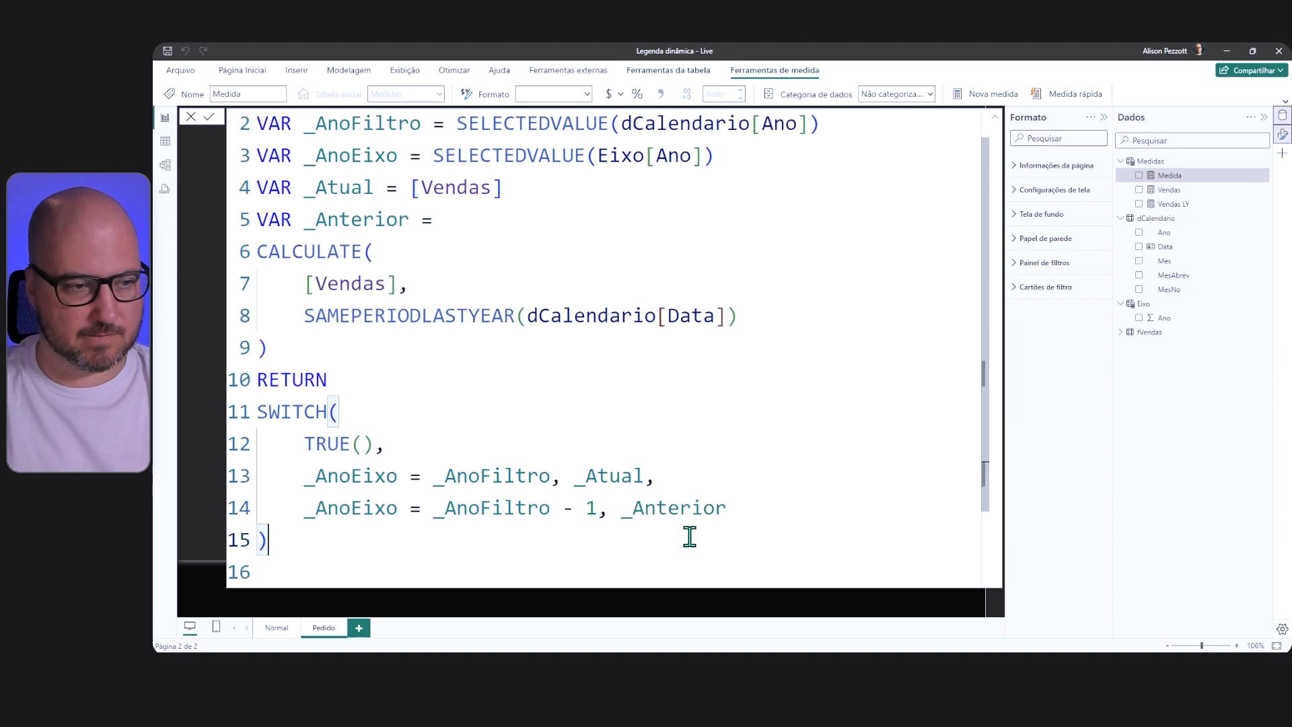
Step: Commit the Vendas Linhas measure and format it as R$ Português (Brasil) currency
key("Return")
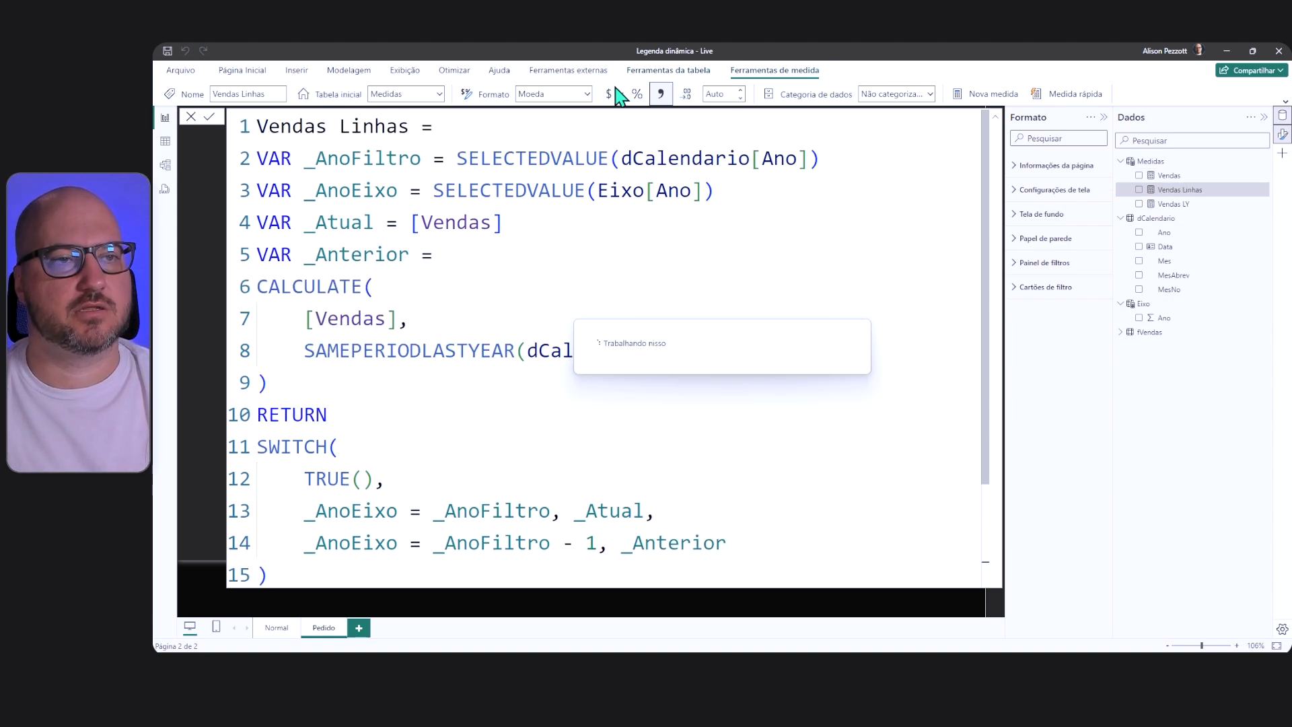
left_click(620, 95)
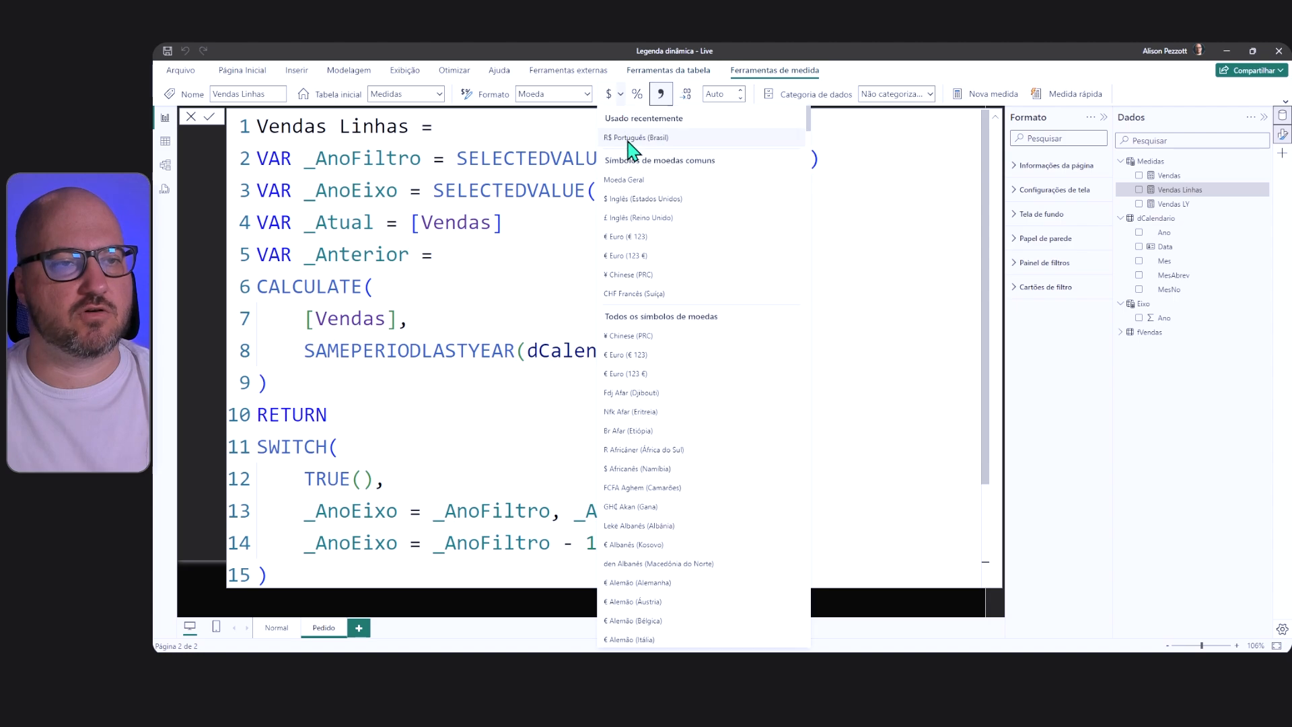
left_click(638, 137)
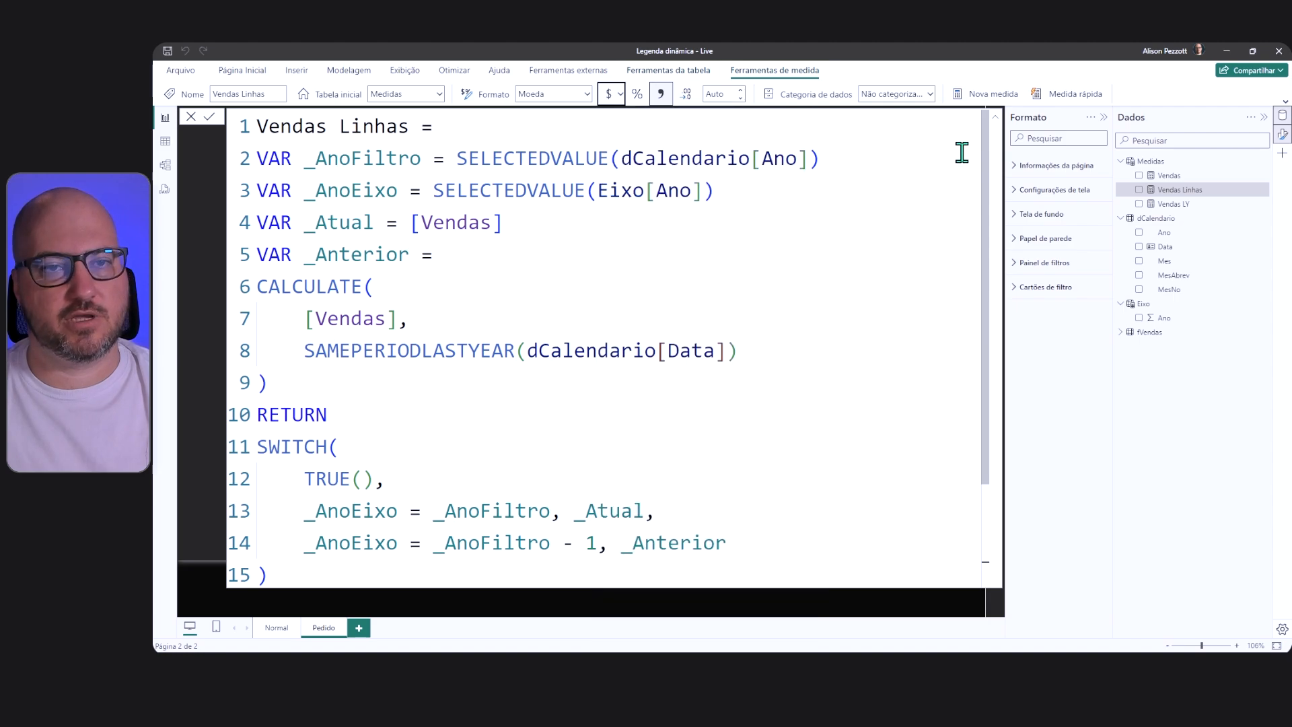
Step: Collapse the formula editor and add the Vendas Linhas measure to the Vendas por Mês e Ano line chart
left_click(996, 120)
left_click_drag(1179, 189, 726, 208)
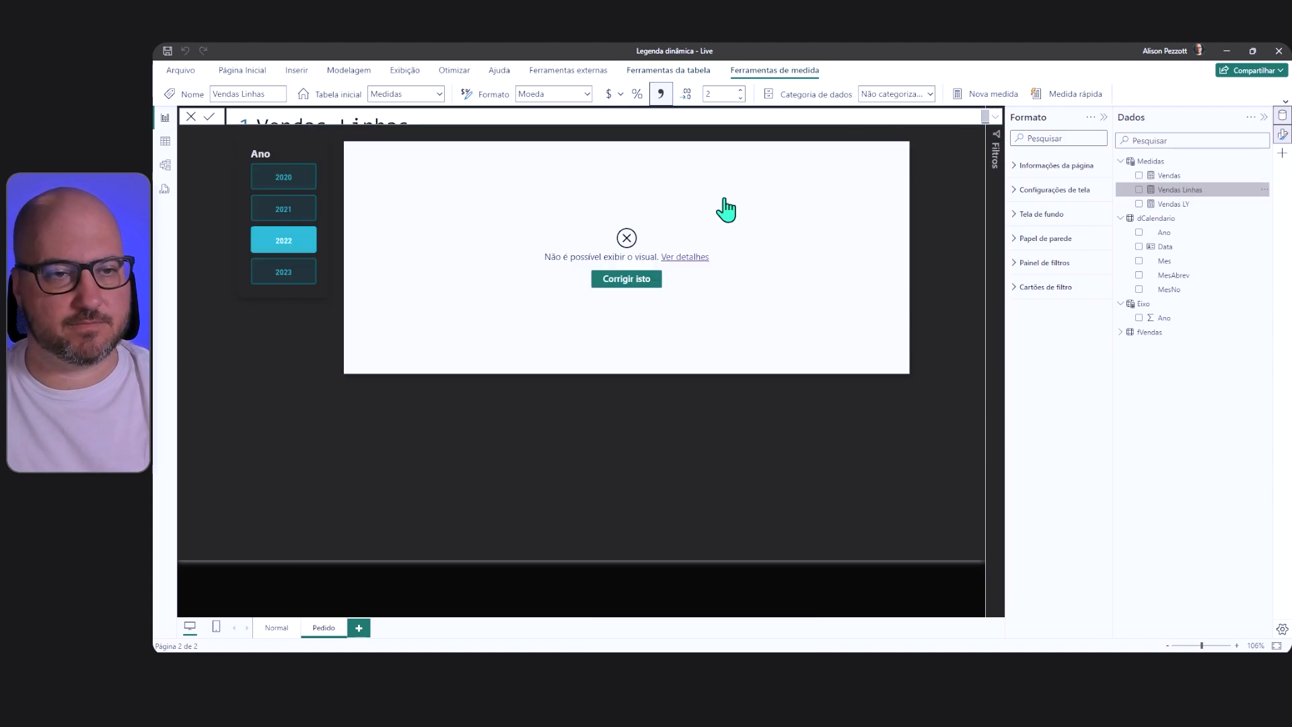
left_click(828, 432)
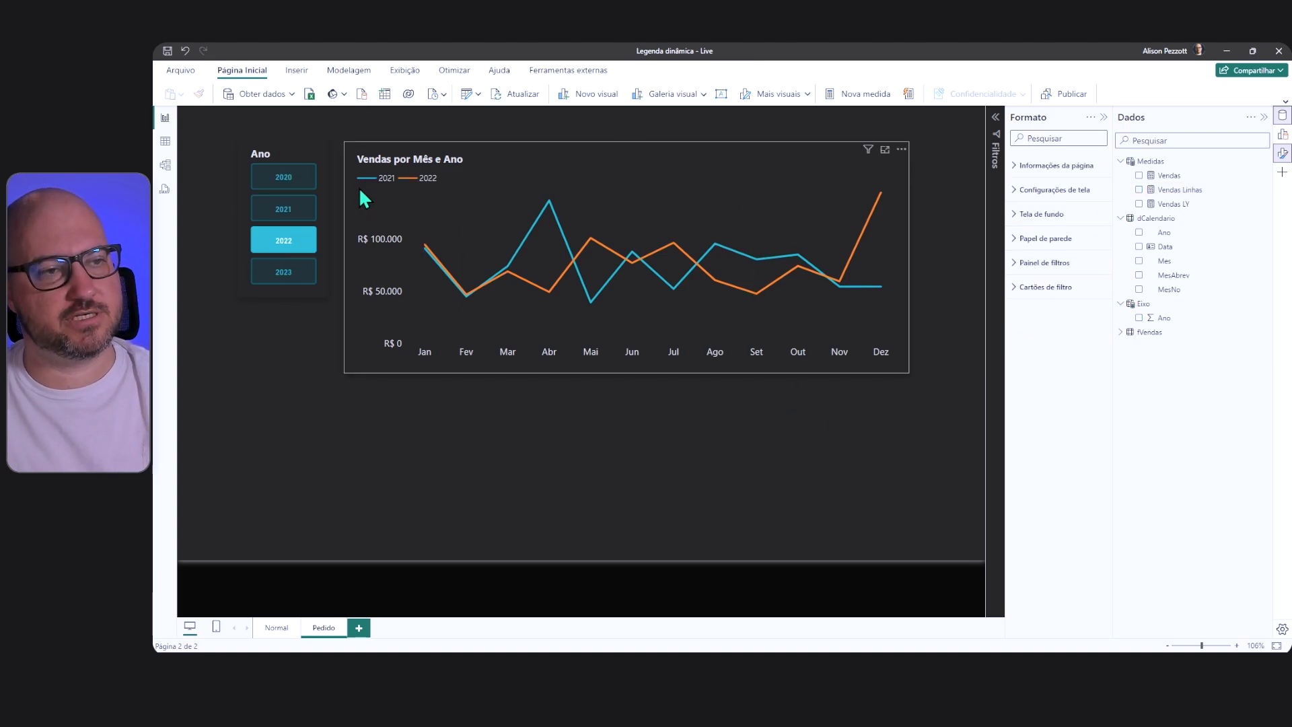
Step: Check how the line chart's legend responds to choosing 2021 and 2023 in the Ano slicer
left_click(301, 214)
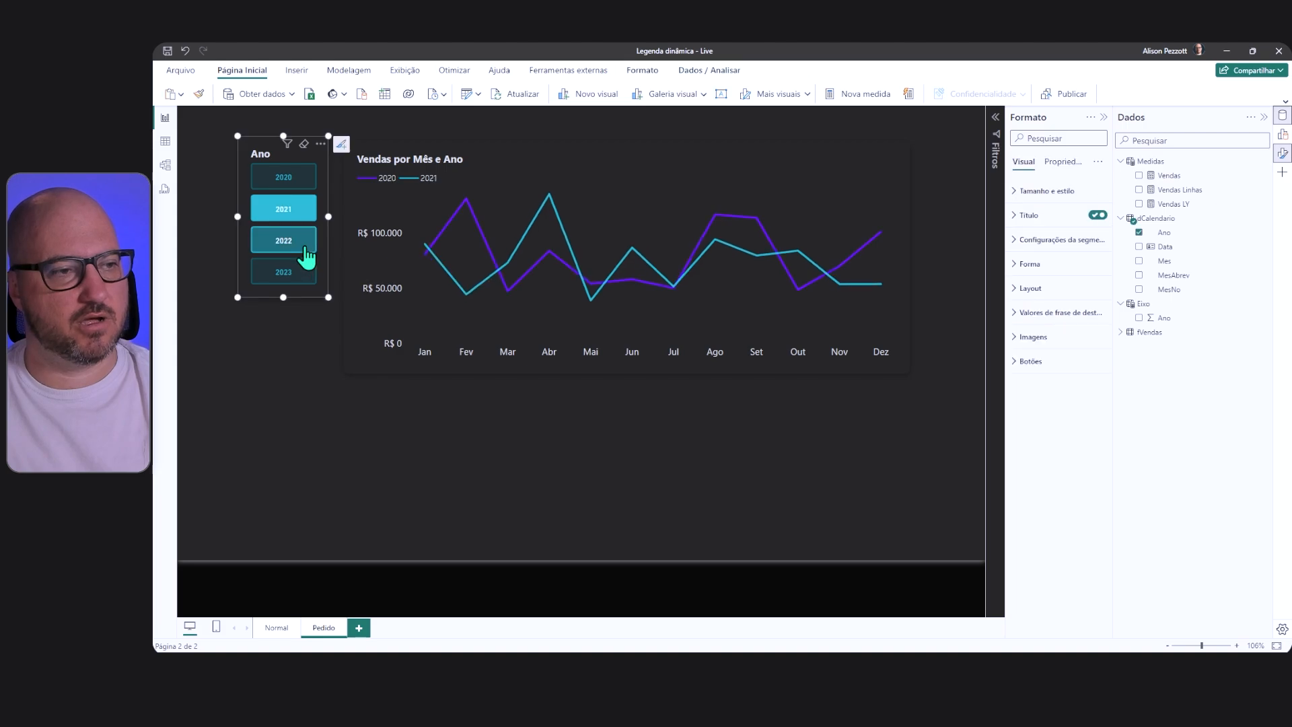
left_click(295, 273)
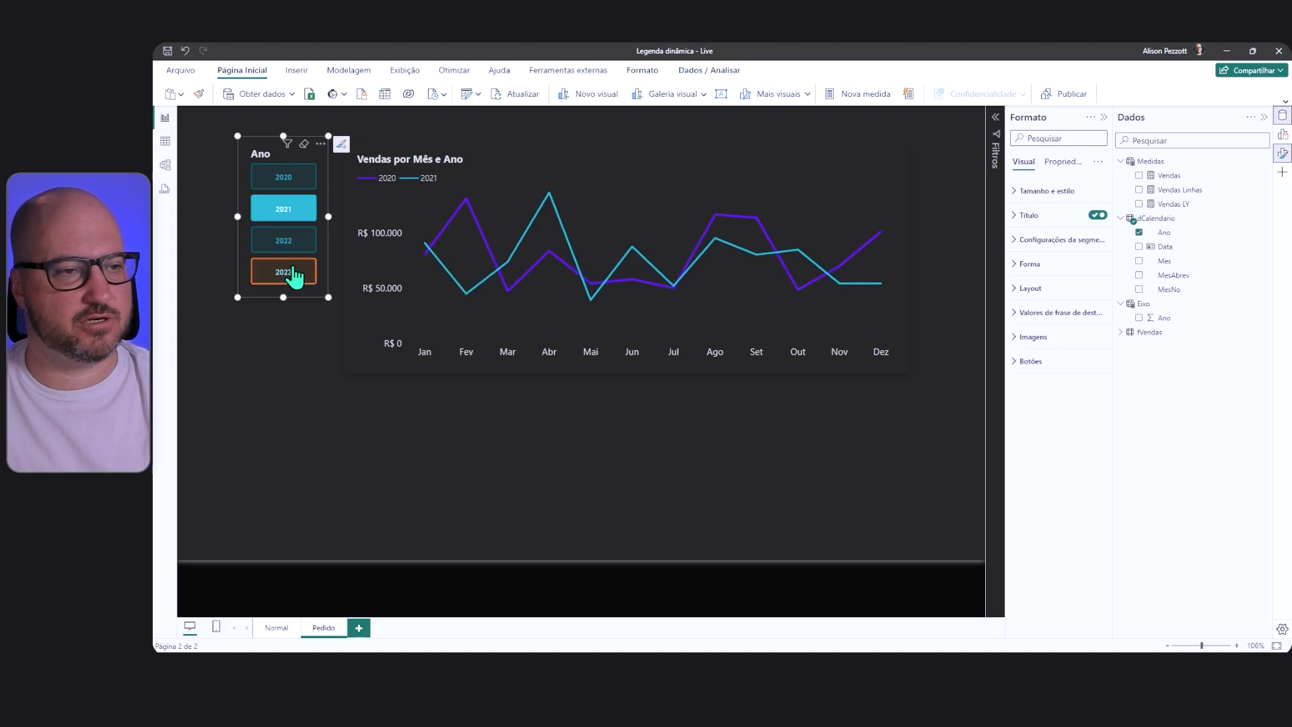
Step: Turn on series labels (Rótulos da série) for the line chart
left_click(858, 269)
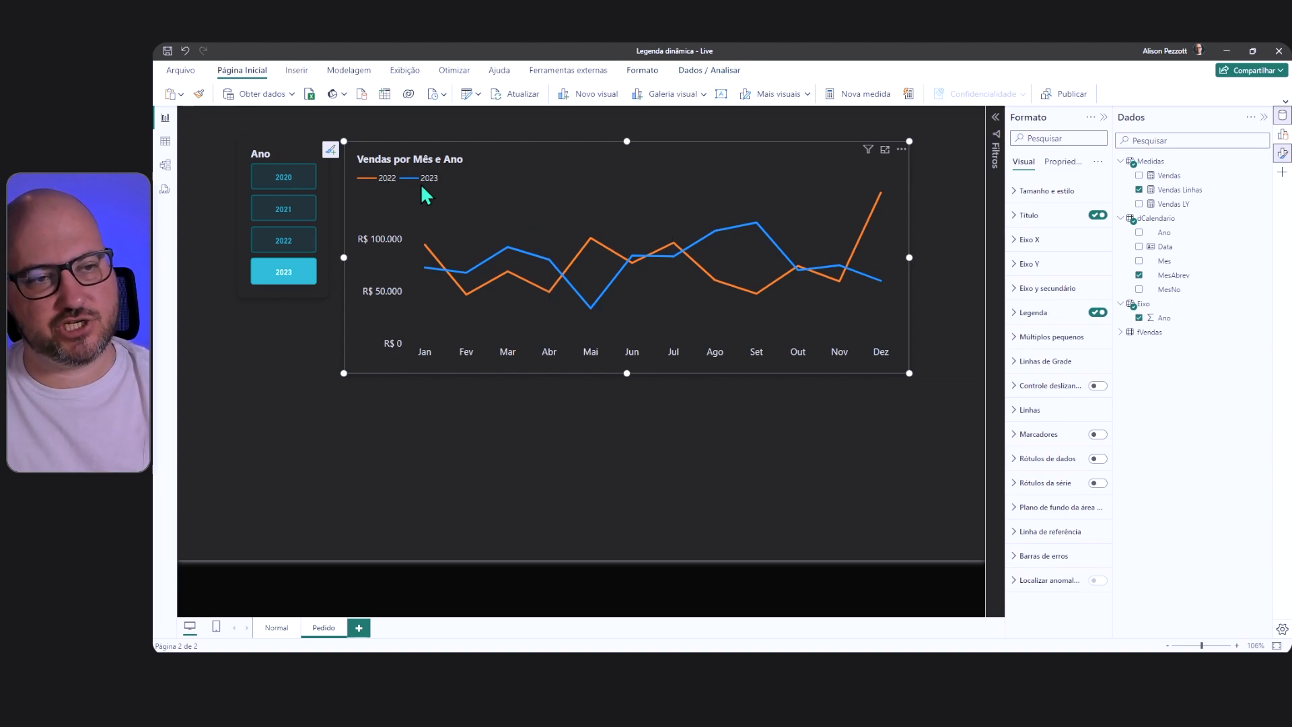
mouse_move(626, 205)
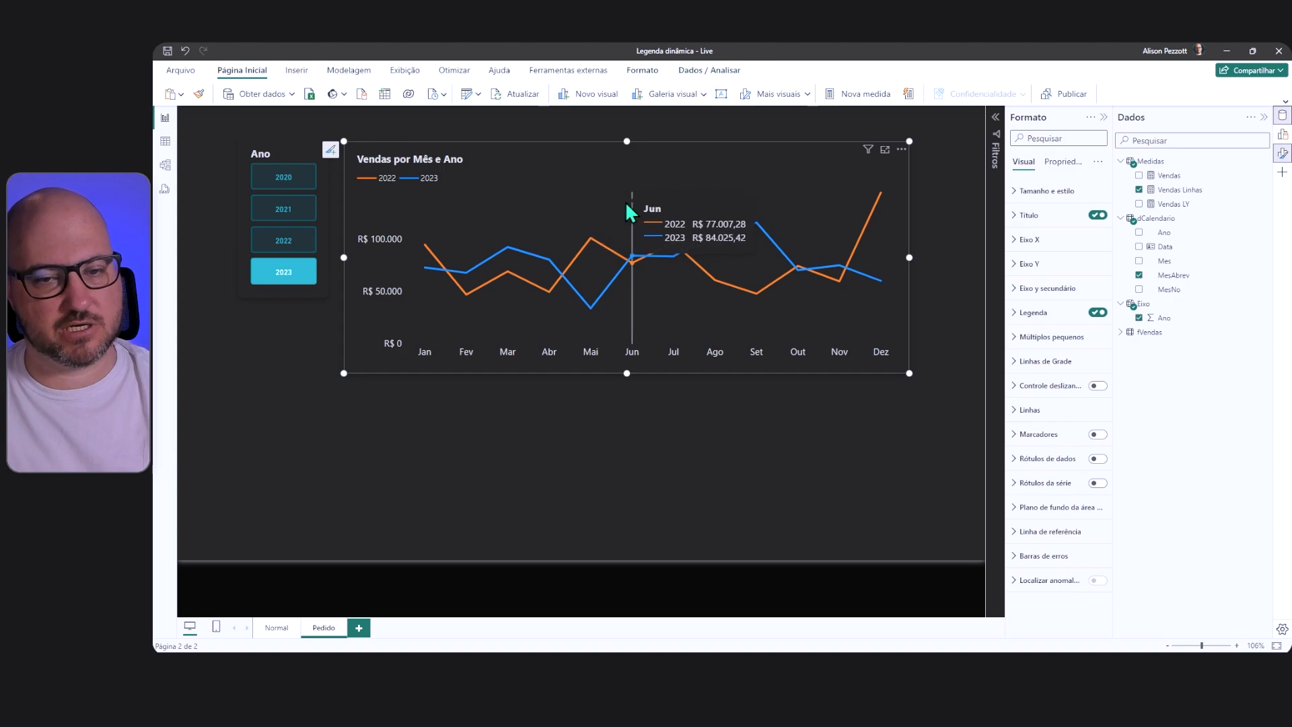
left_click(1098, 483)
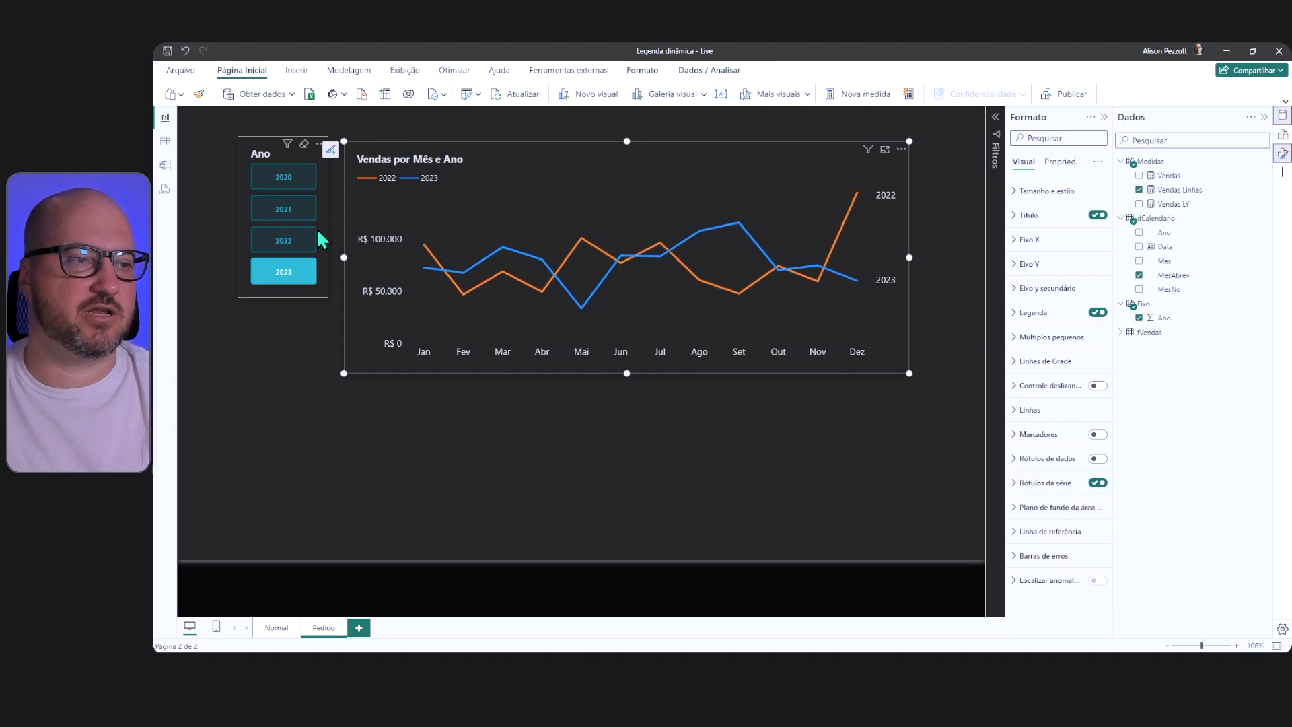
Step: Check the chart's lines and series labels for each year in the Ano slicer, ending with 2023 selected
left_click(283, 209)
left_click(285, 180, "ctrl")
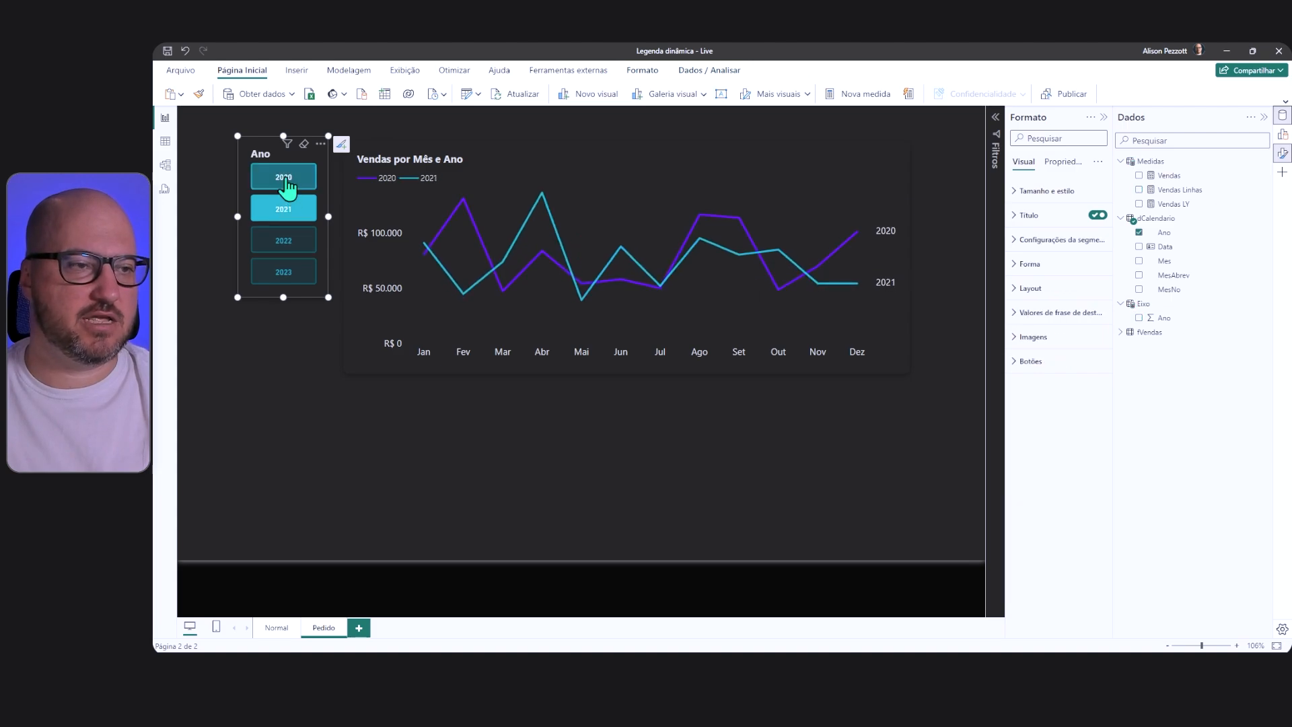
left_click(286, 183)
left_click(284, 208)
left_click(283, 242)
left_click(283, 271)
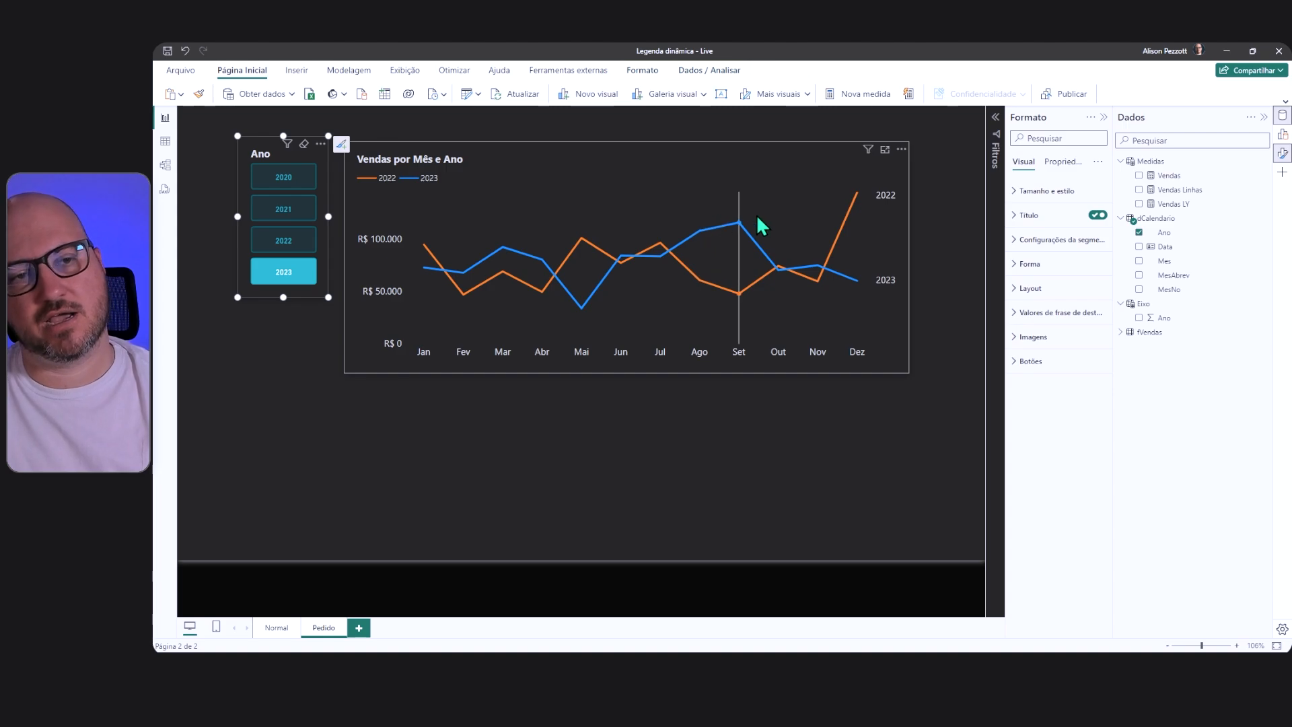
left_click(270, 244)
left_click(280, 214)
left_click(283, 246)
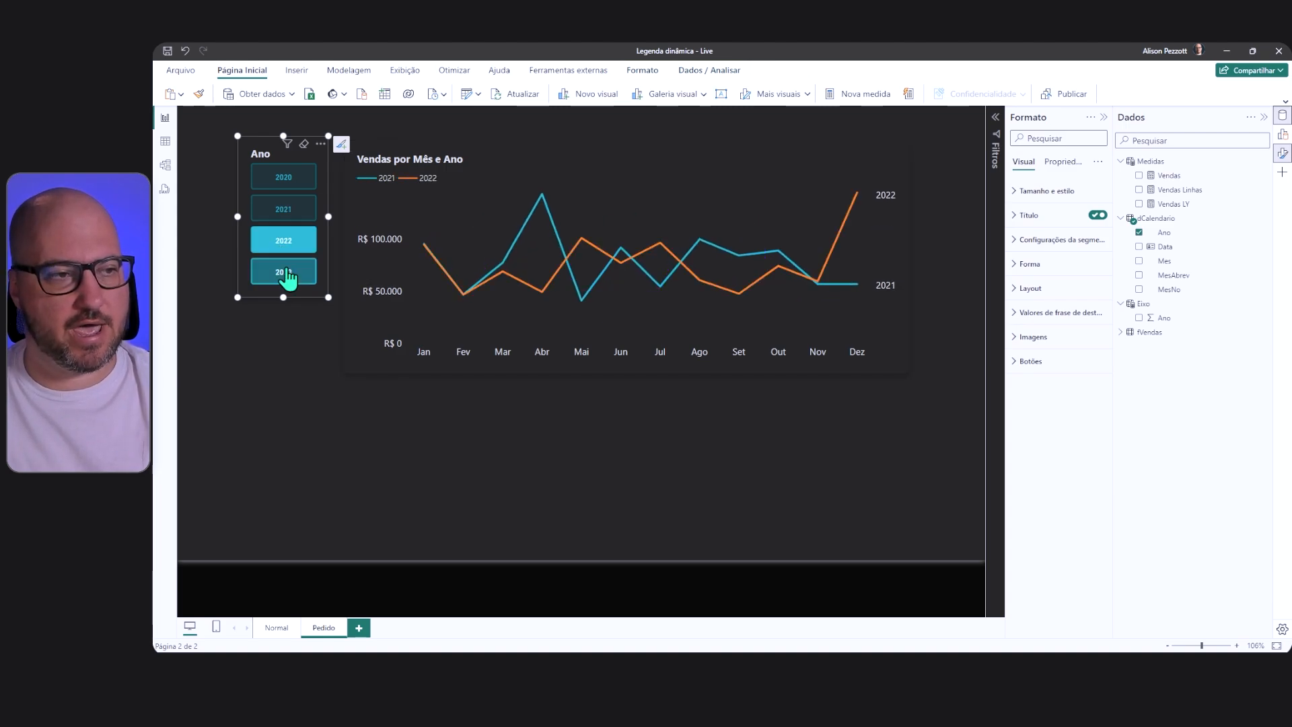
left_click(286, 273)
left_click(606, 461)
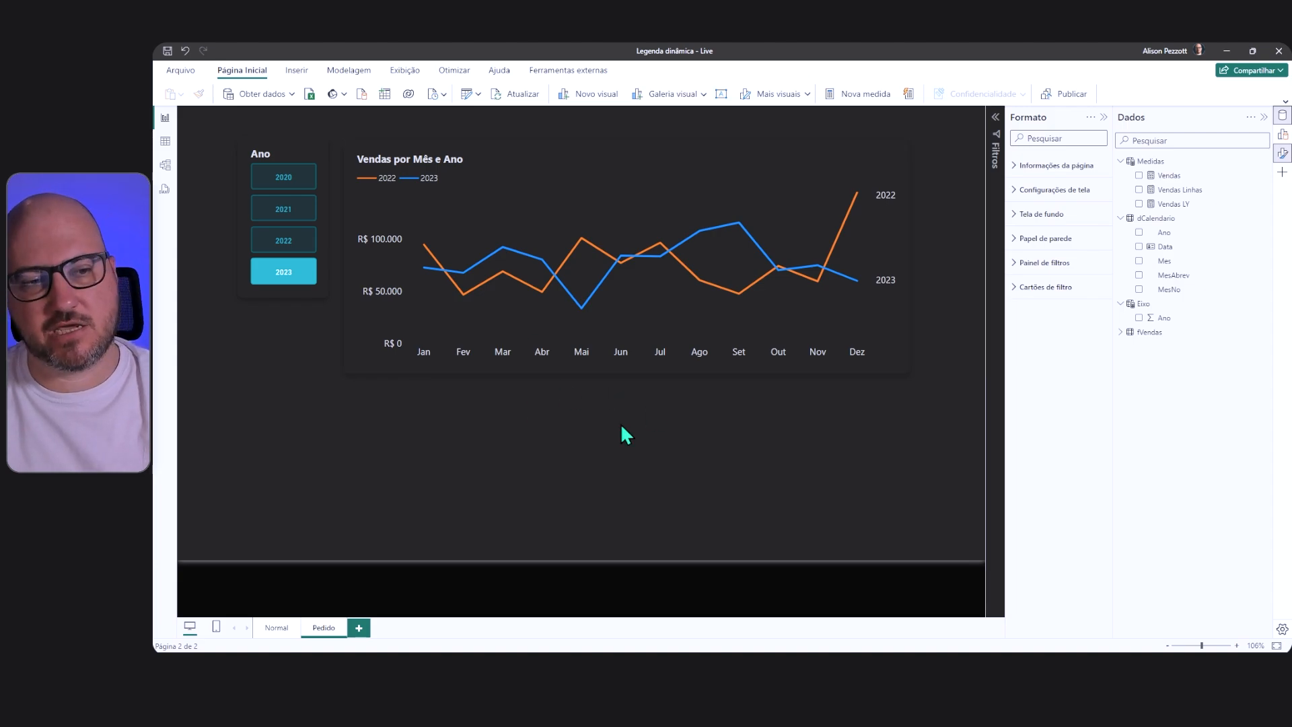
Step: Duplicate the line chart and place the copy directly below the original
left_click(628, 150)
key("ctrl+c")
key("ctrl+v")
left_click_drag(627, 147, 639, 381)
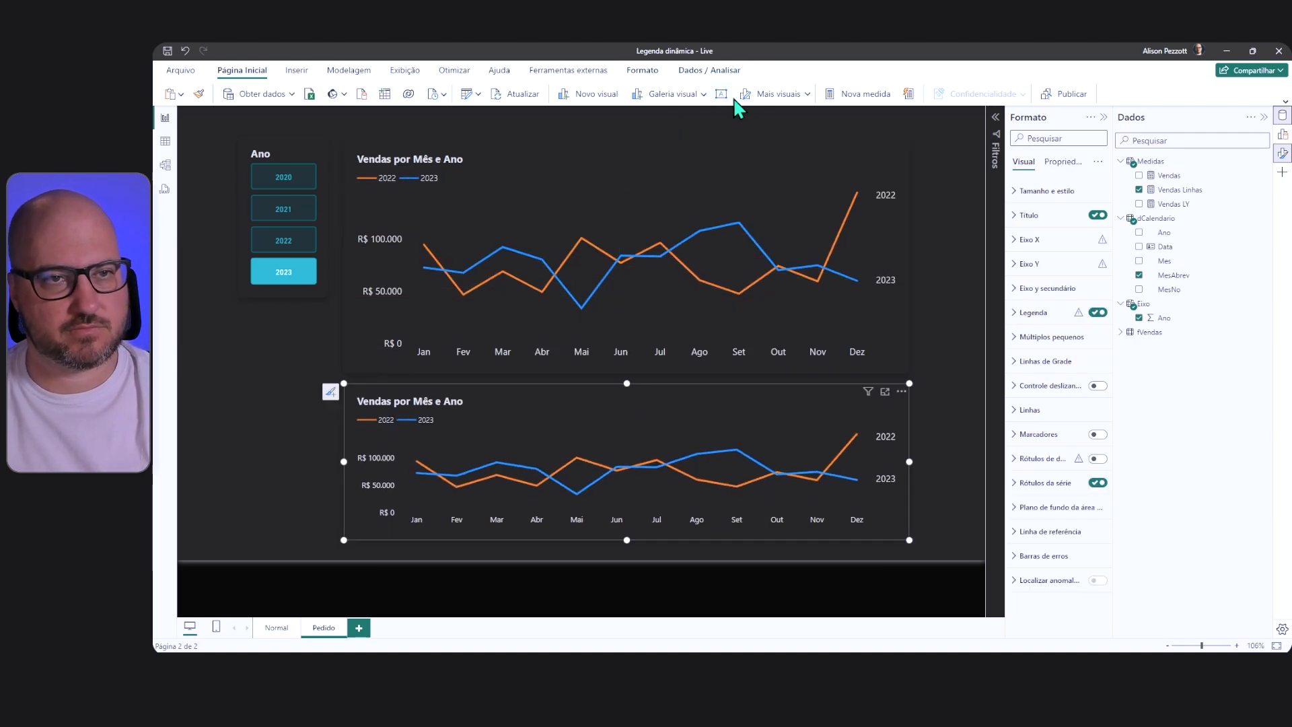
Step: Convert the copied chart to a matrix without column subtotals and display its field assignments
left_click(669, 95)
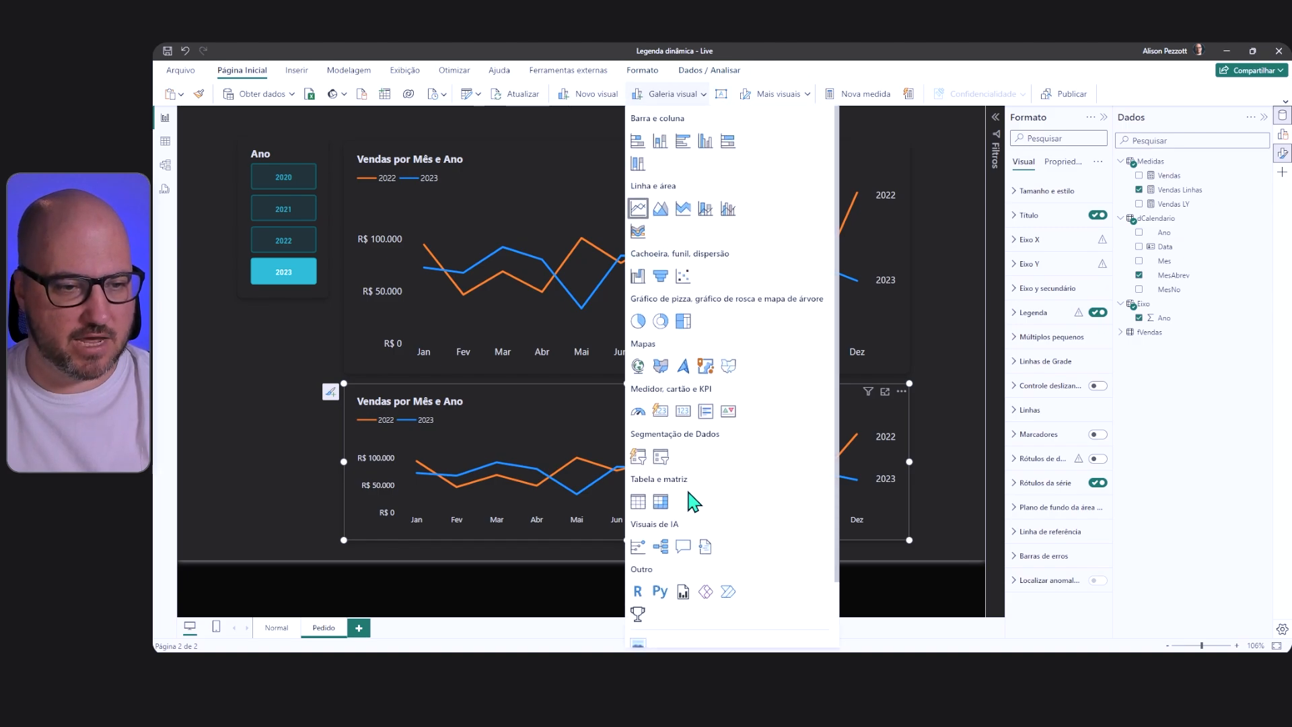
left_click(660, 502)
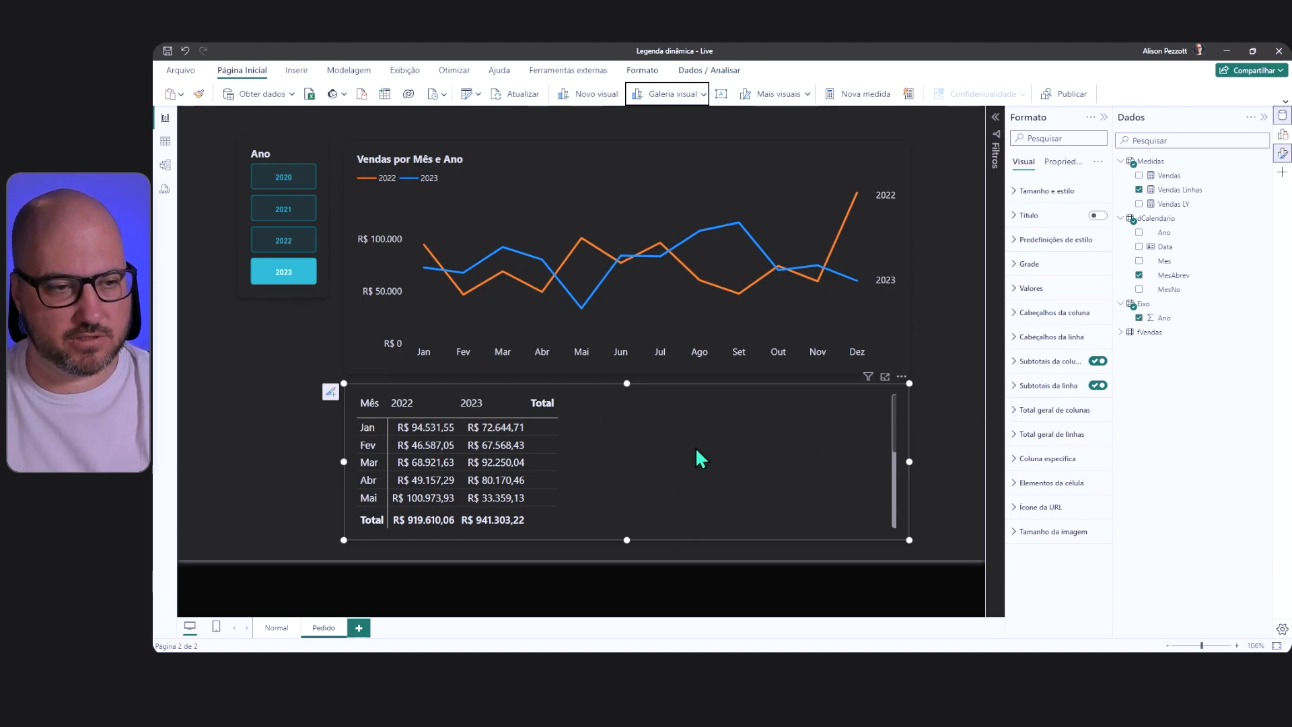
left_click(1098, 361)
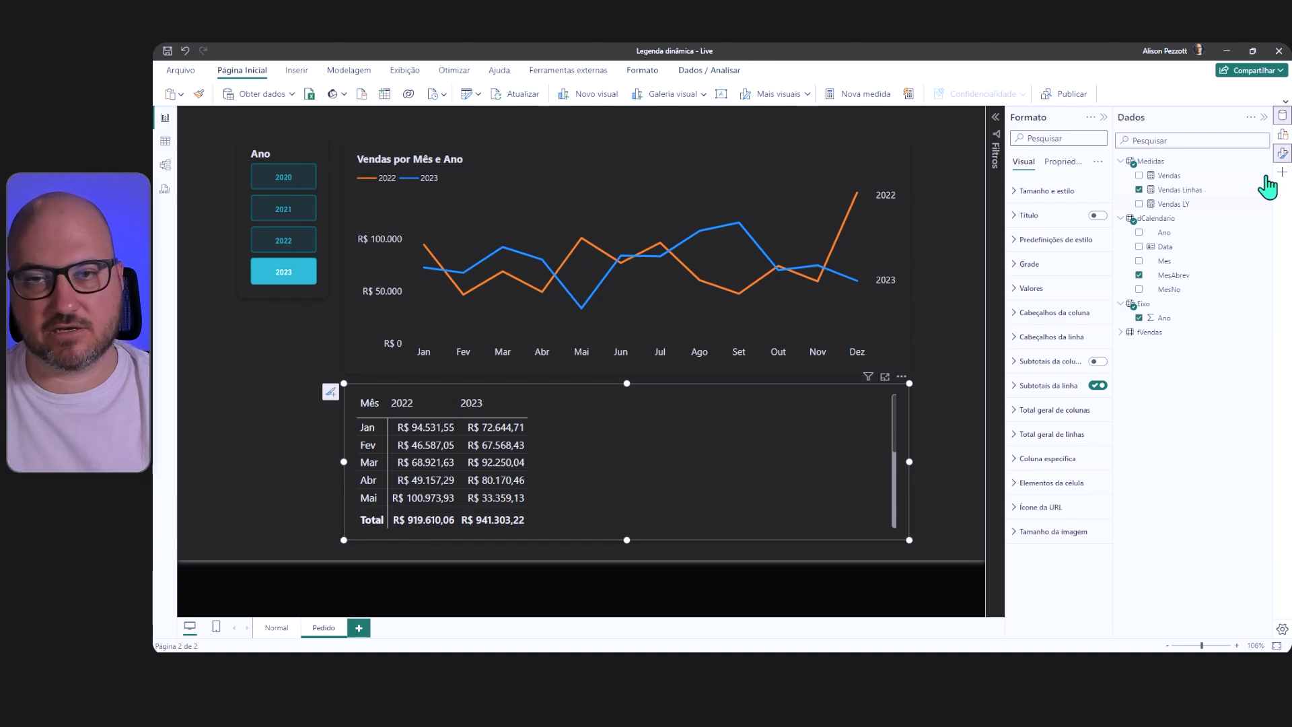
left_click(1282, 154)
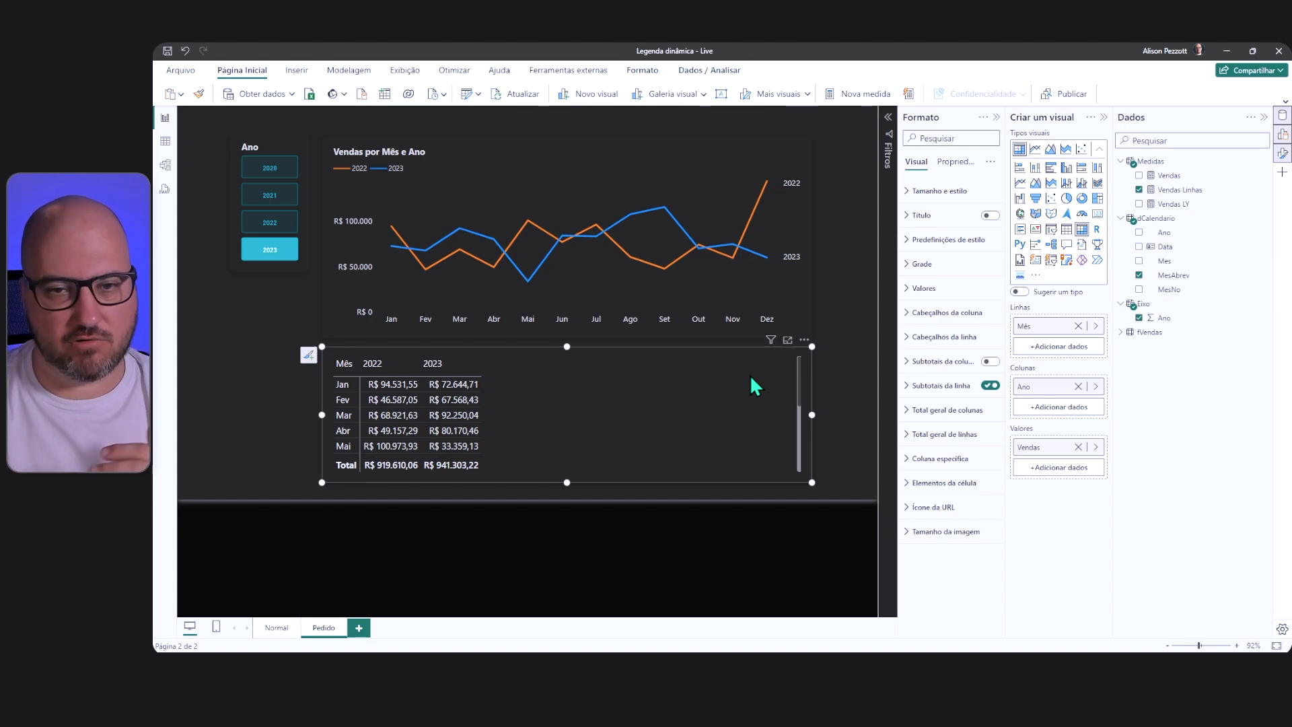
Step: Edit the Eixo table formula to store DISTINCT(dCalendario[Ano]) in a variable named _Fonte on its own line
left_click(1174, 303)
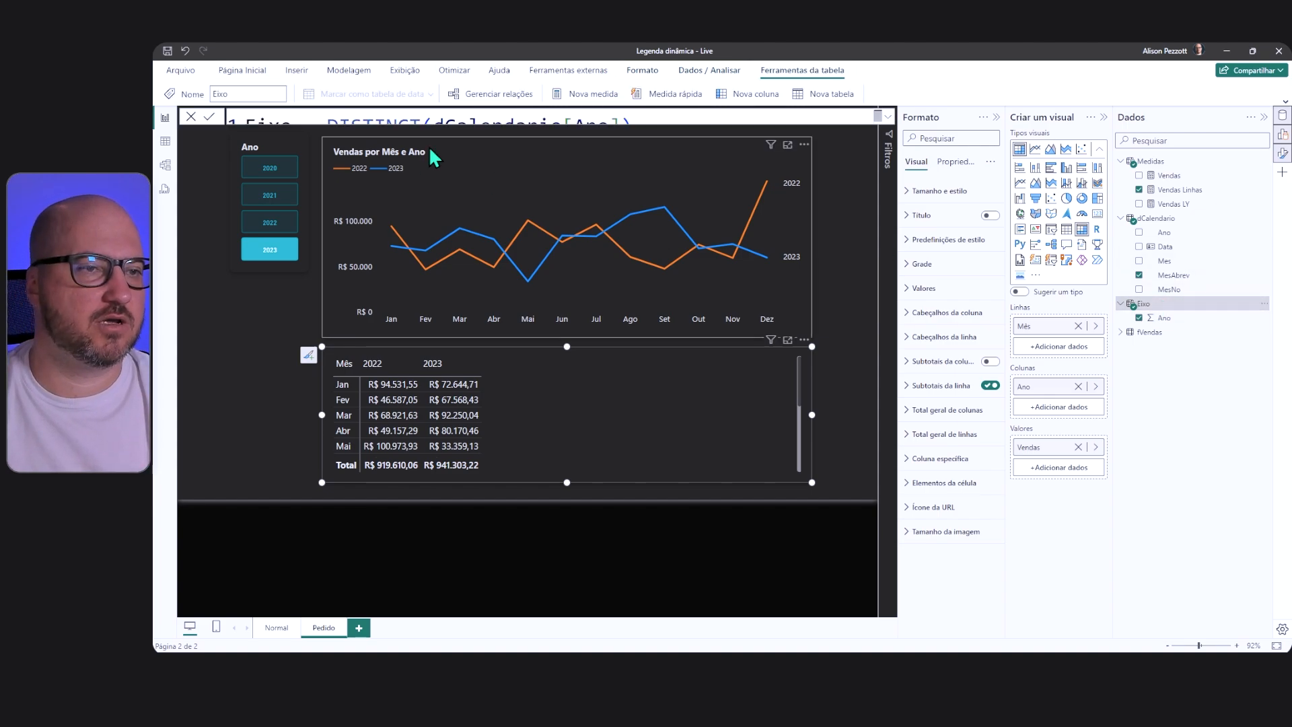
left_click(888, 117)
left_click(324, 129)
double_click(327, 127)
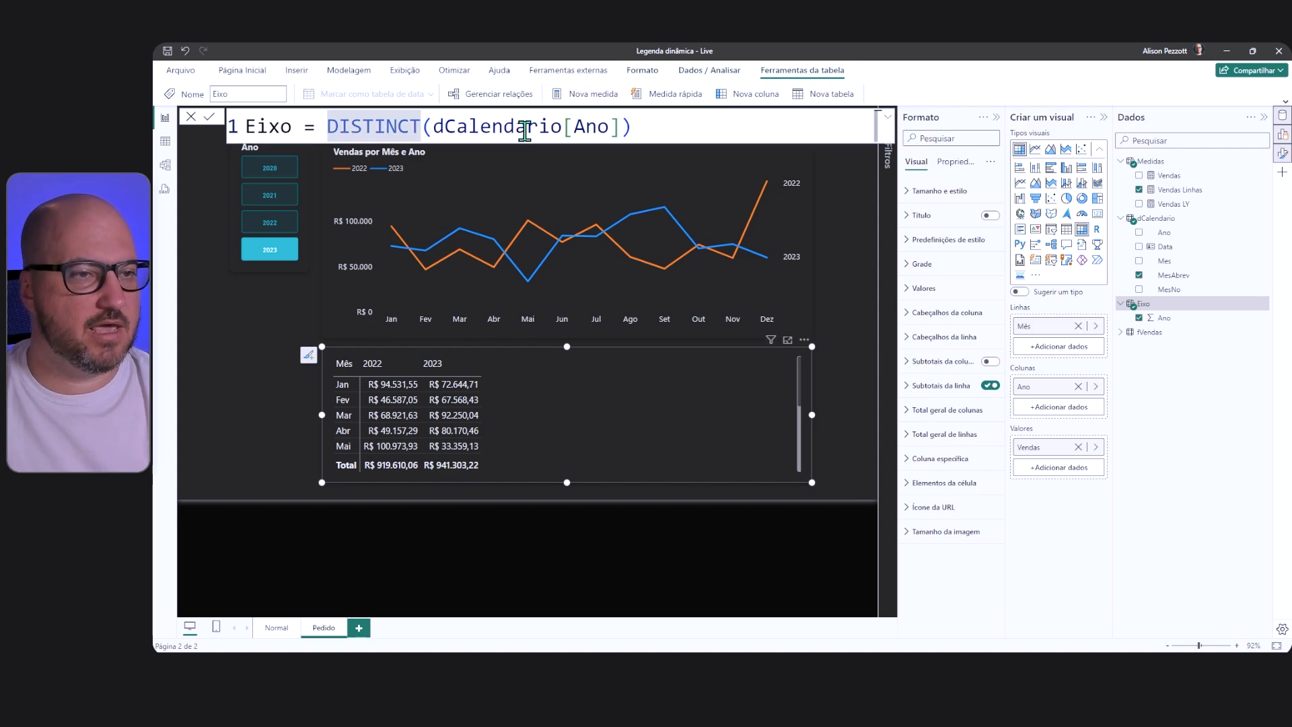
key("shift+Return")
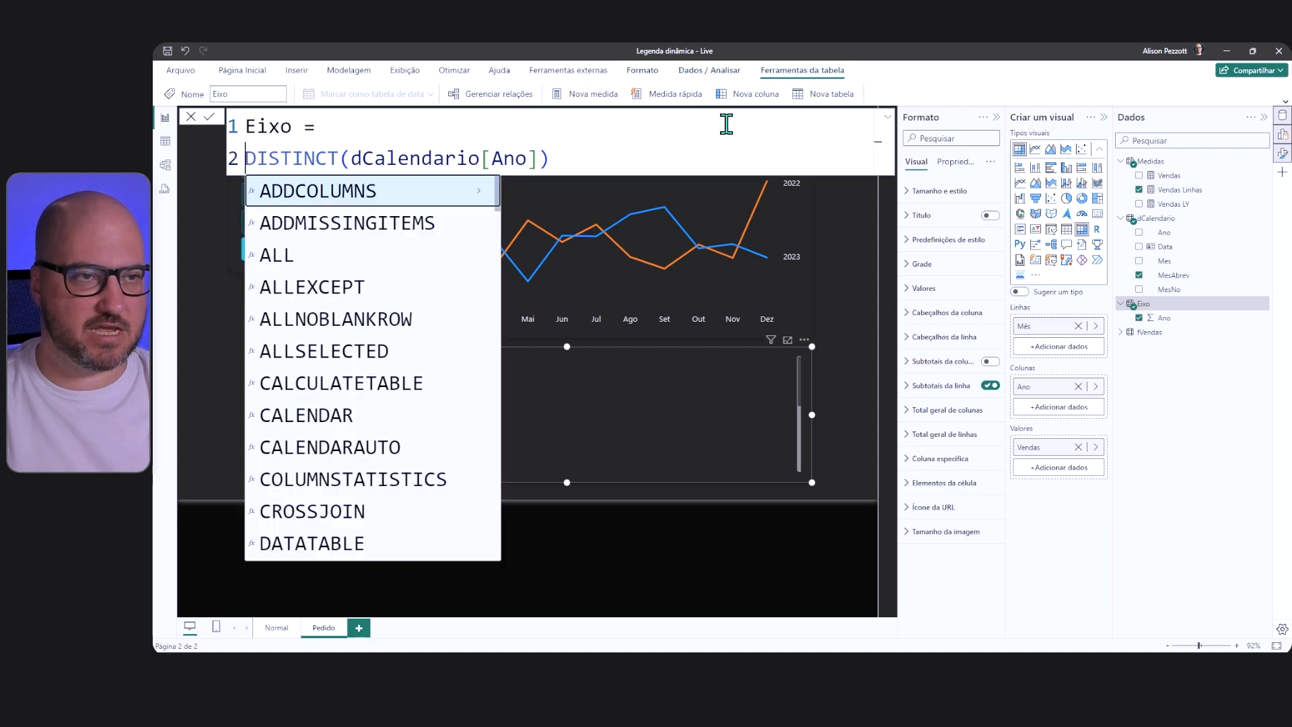
type("VAR ")
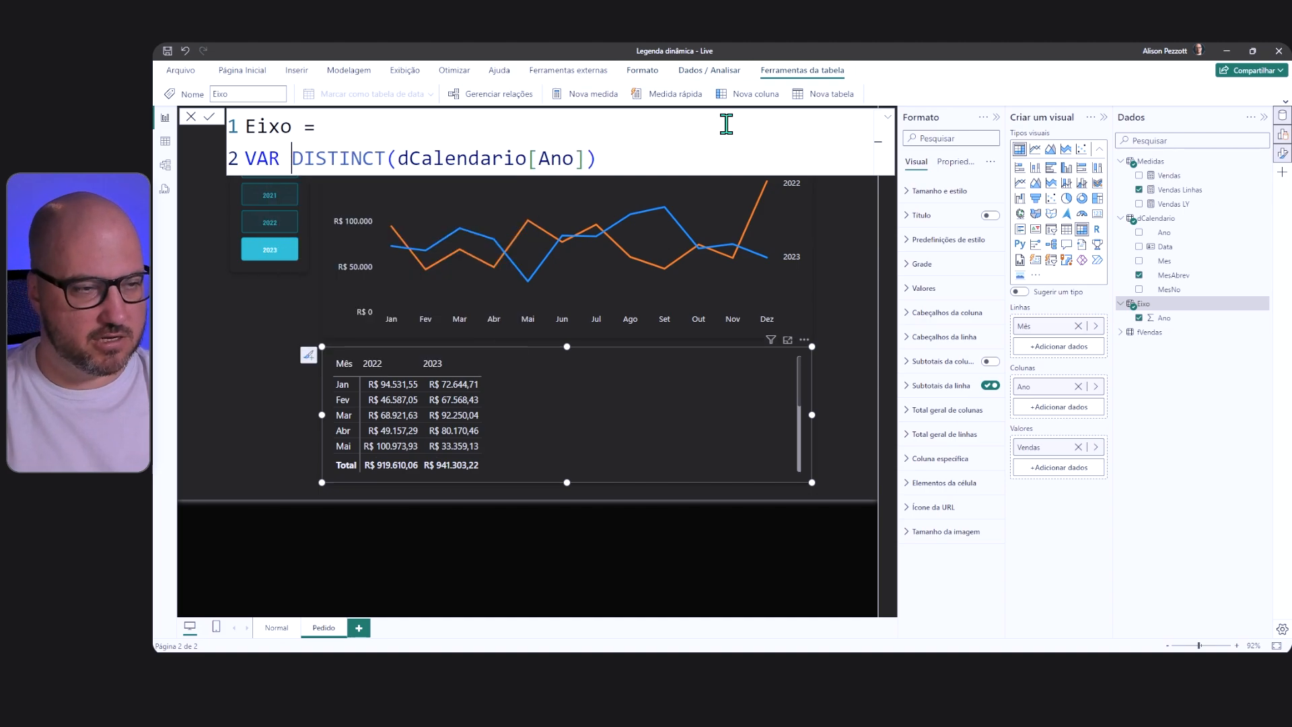
type("_Fonte =")
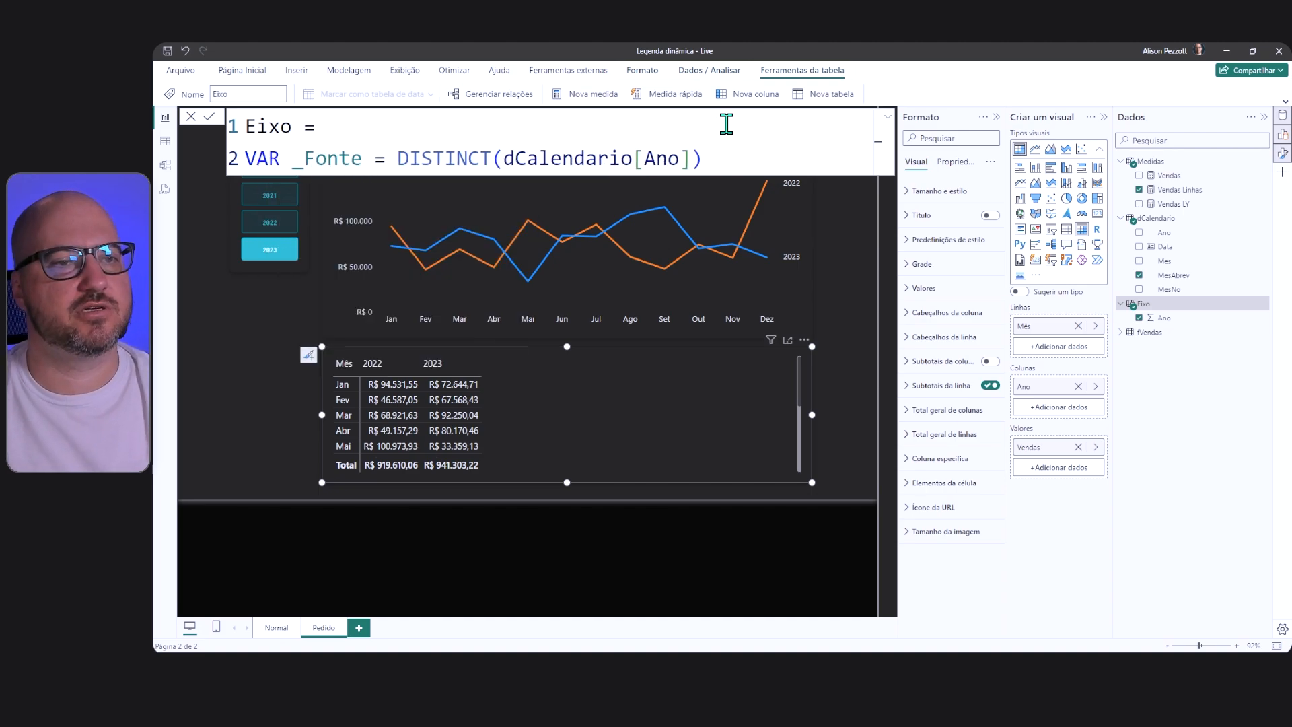
Step: Reduce the formula text size and declare a variable _Anos that begins with ADDCOLUMNS over _Fonte
left_click(749, 159)
scroll(749, 159, "down", 5)
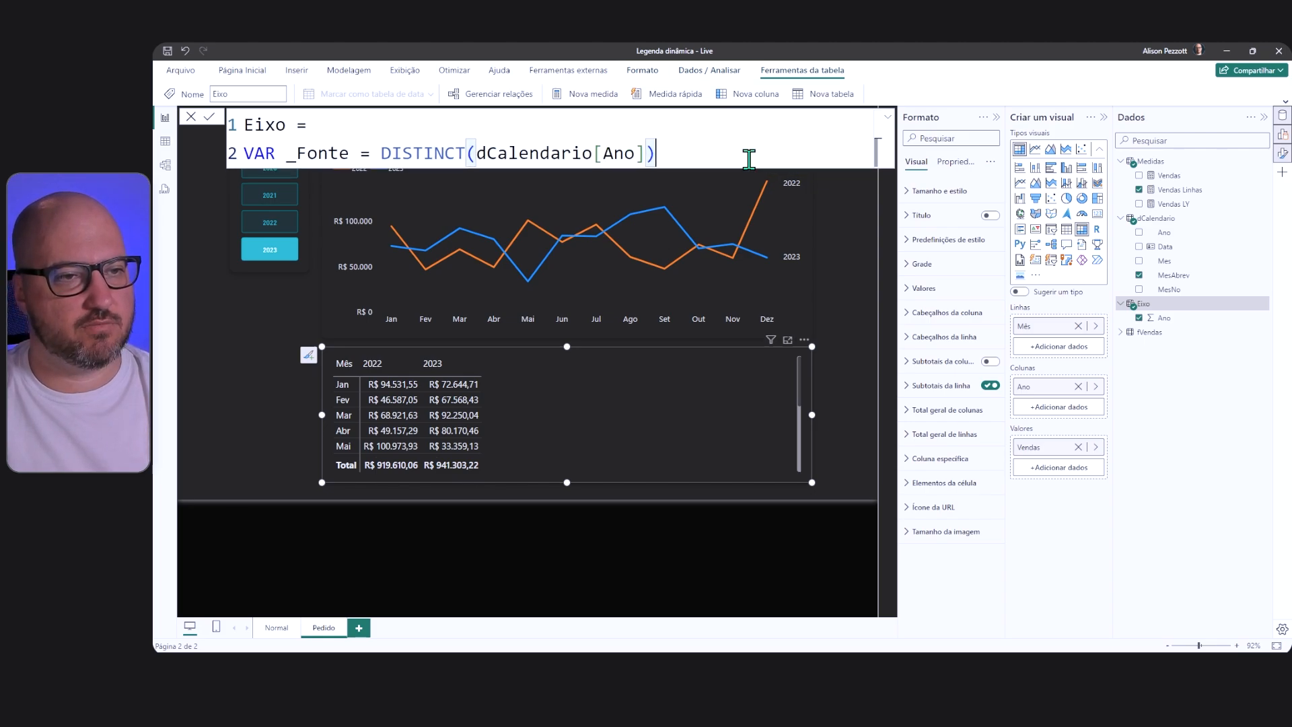
scroll(648, 144, "down", 1)
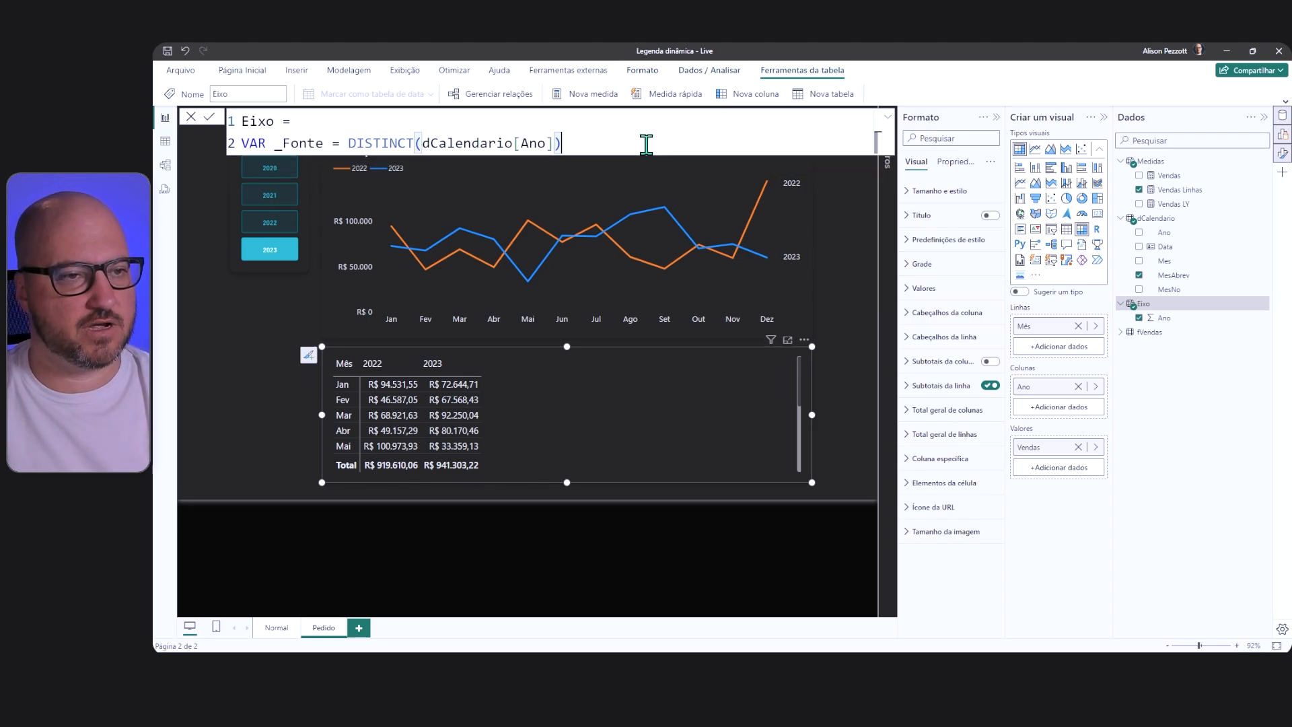
type("VAR ")
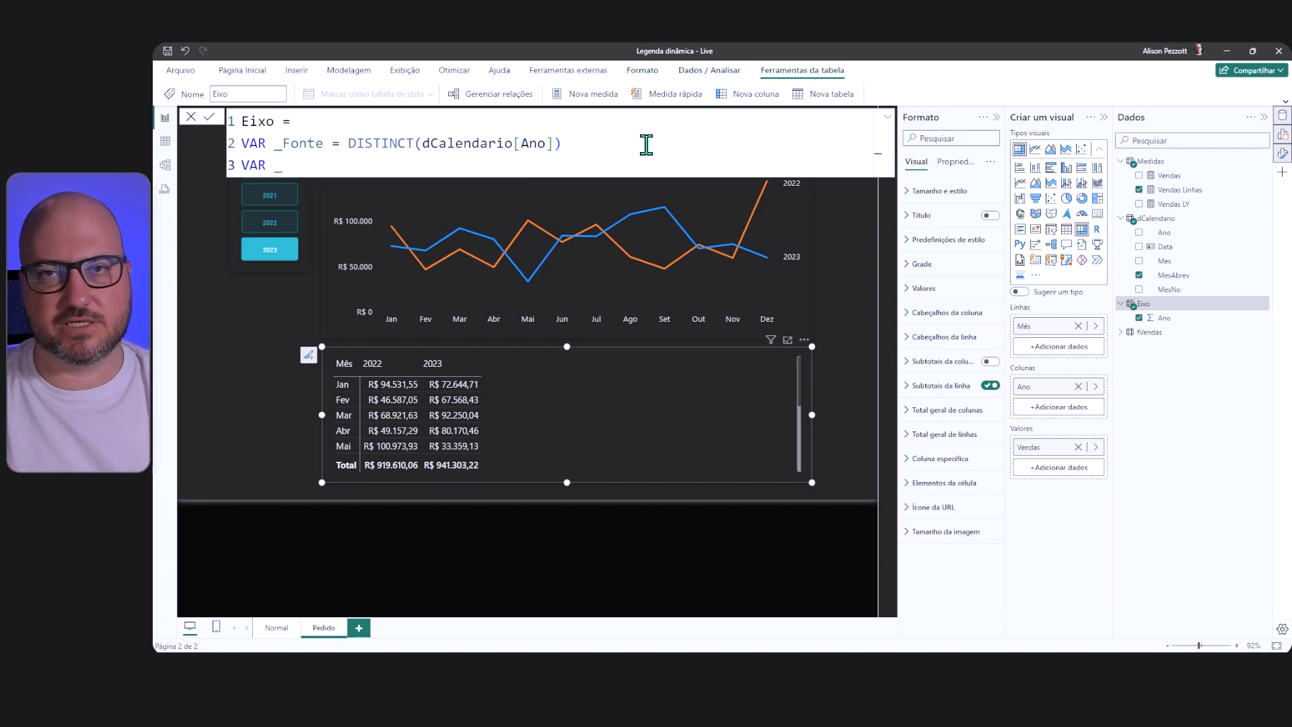
type("_Anos =")
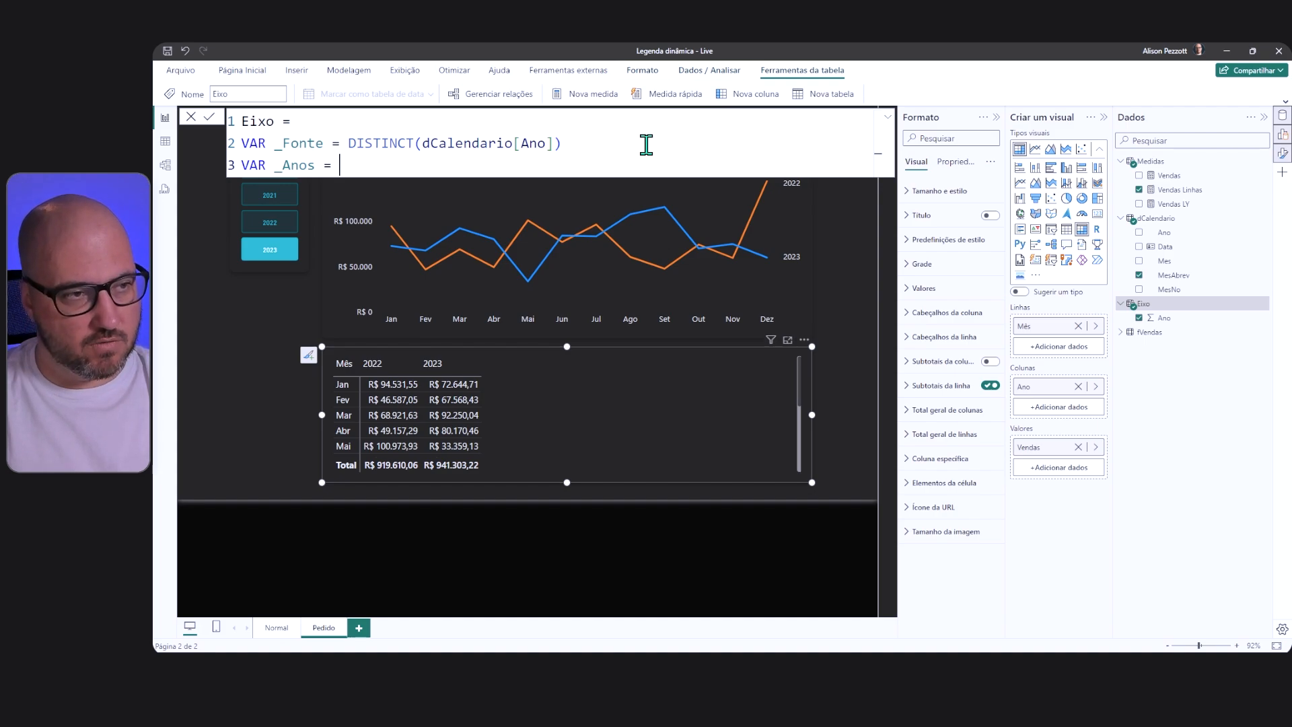
type("ADD")
key("Tab")
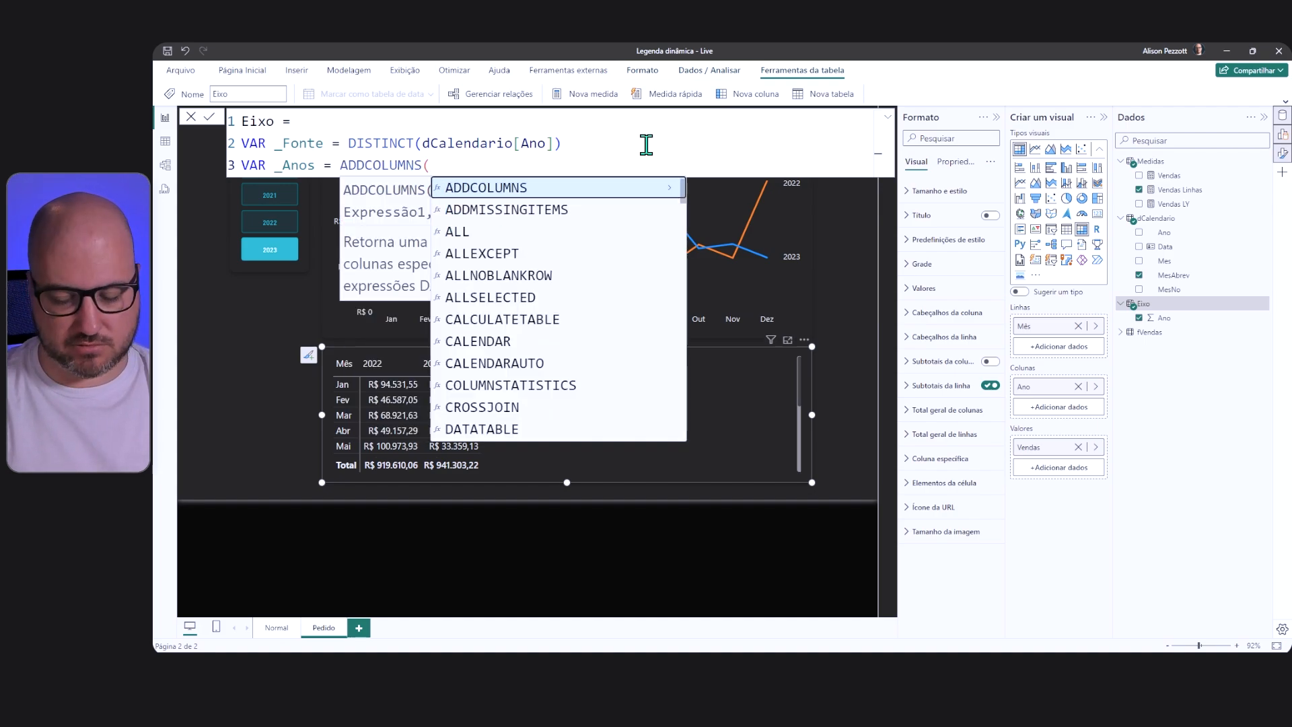
type("_F")
key("Tab")
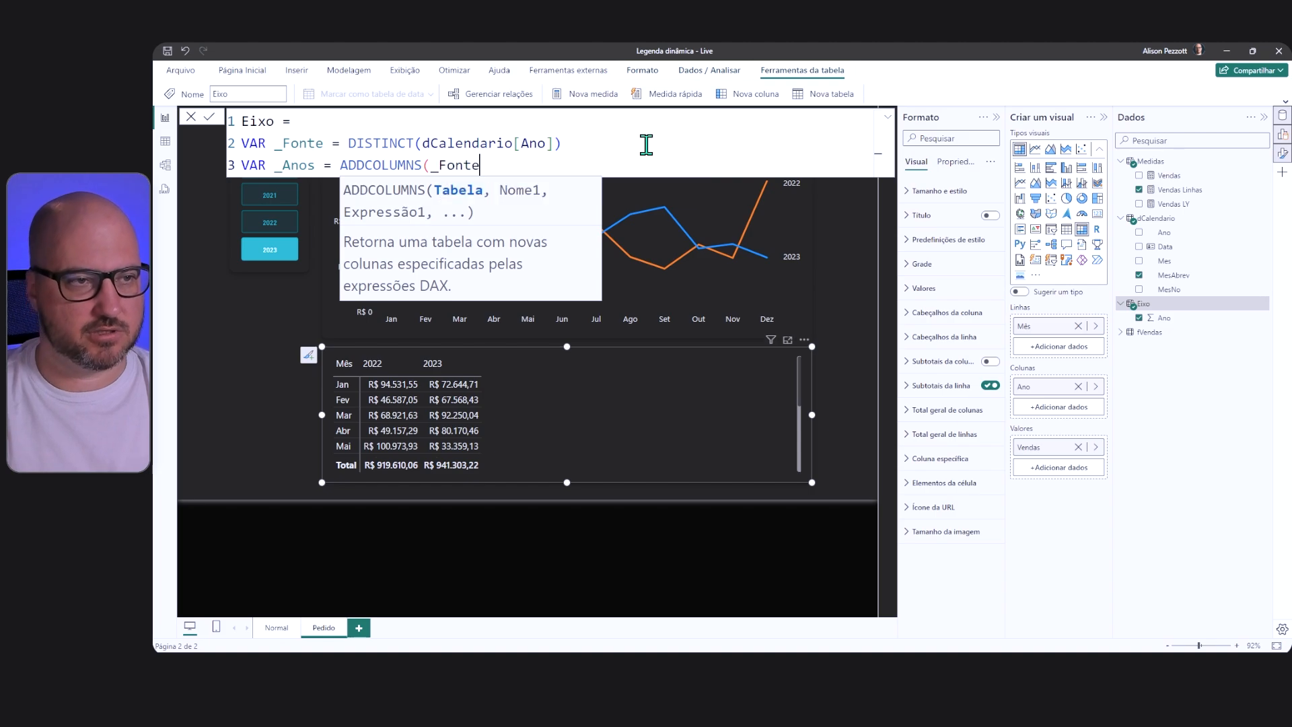
Step: Add a "Tag" column with the constant value "Anos" to the ADDCOLUMNS call of the _Anos variable
type(",\"")
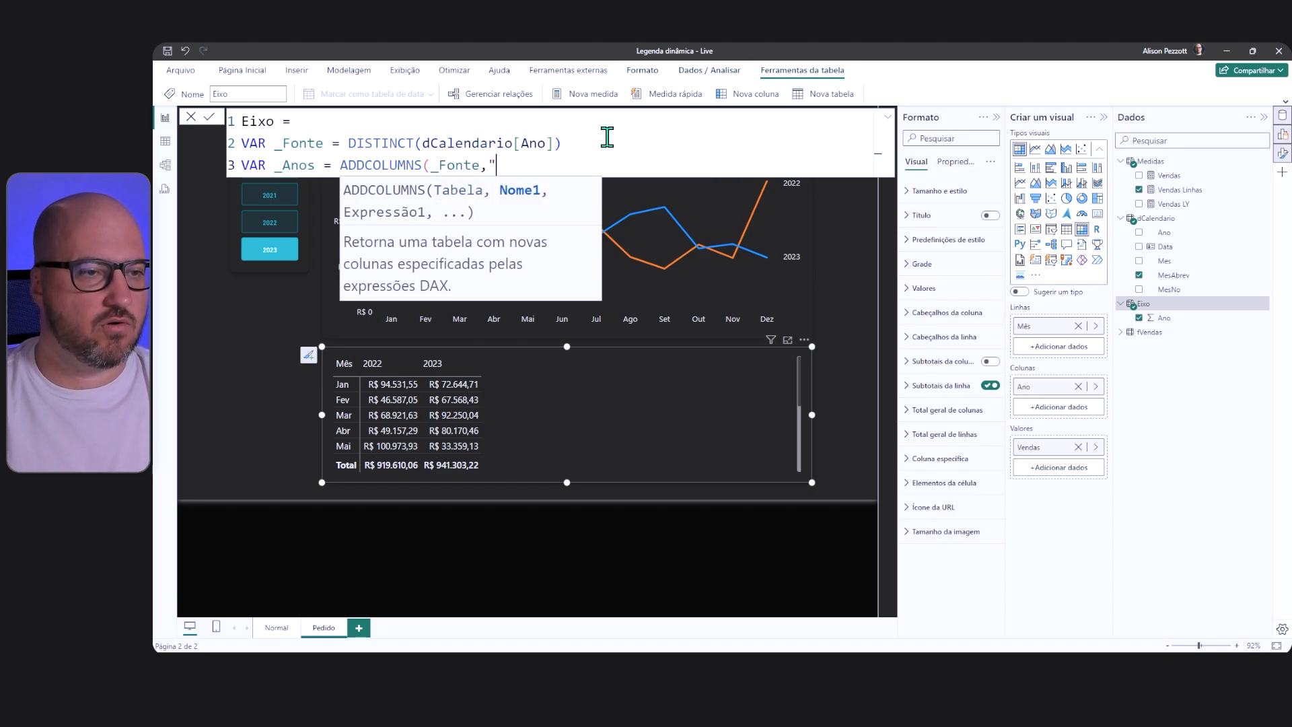
type("Tag\"")
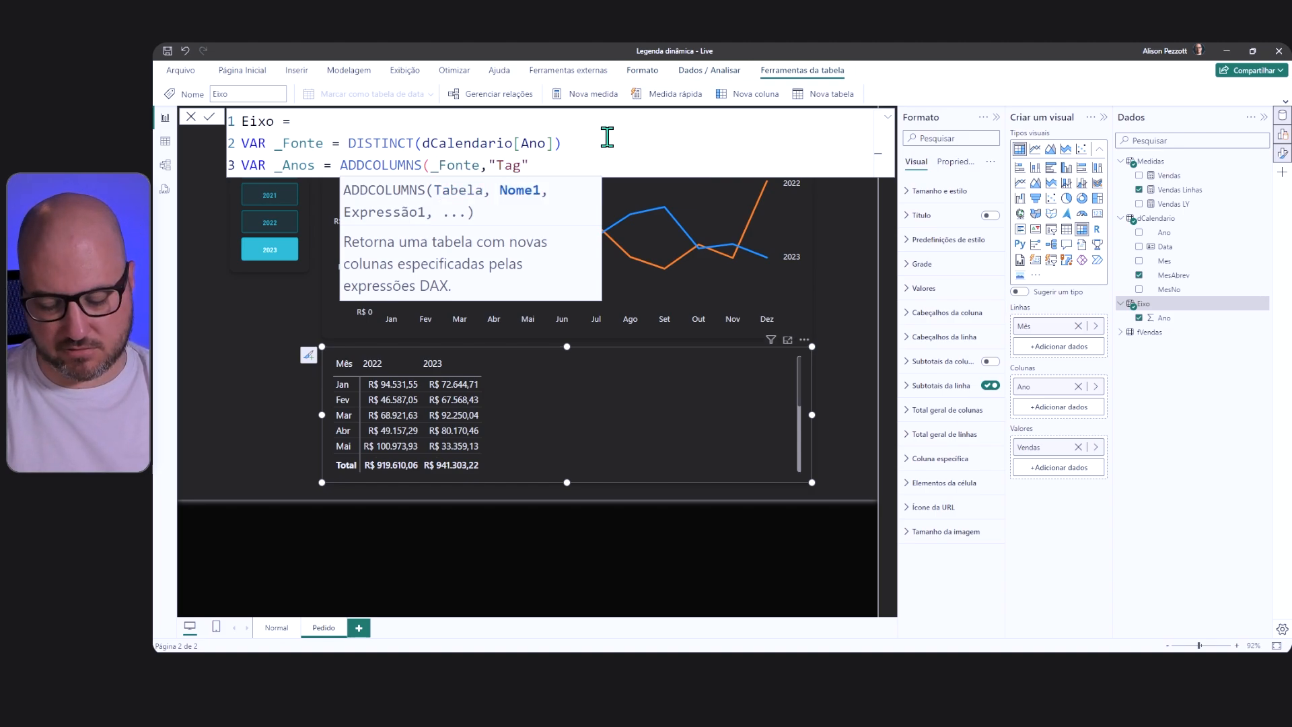
type(", \"Ano")
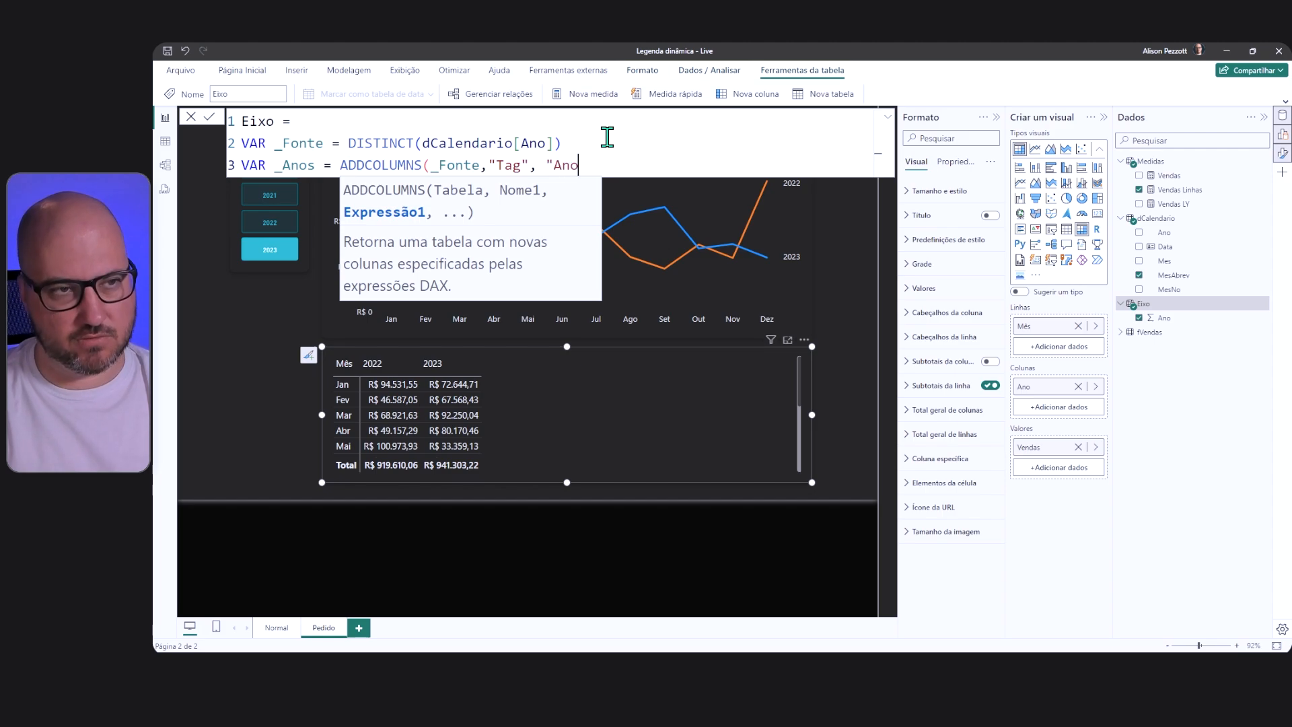
type("s\"")
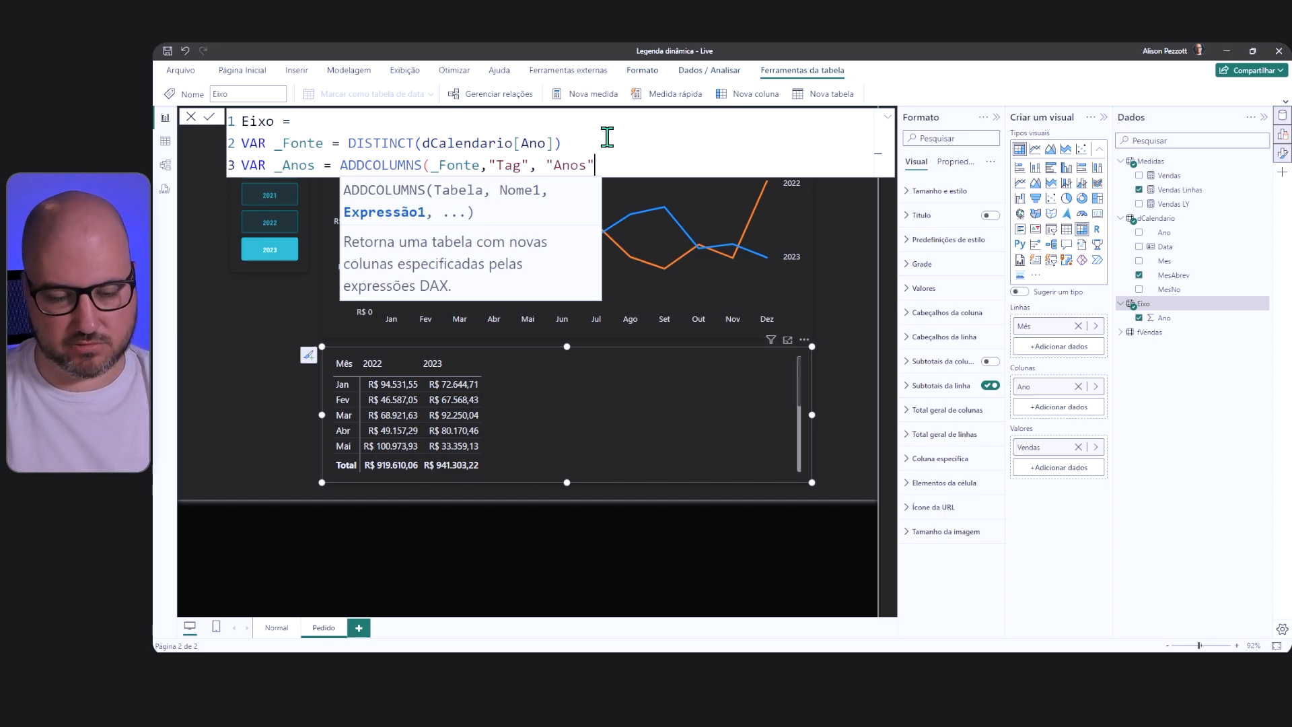
type(",")
left_click(490, 164)
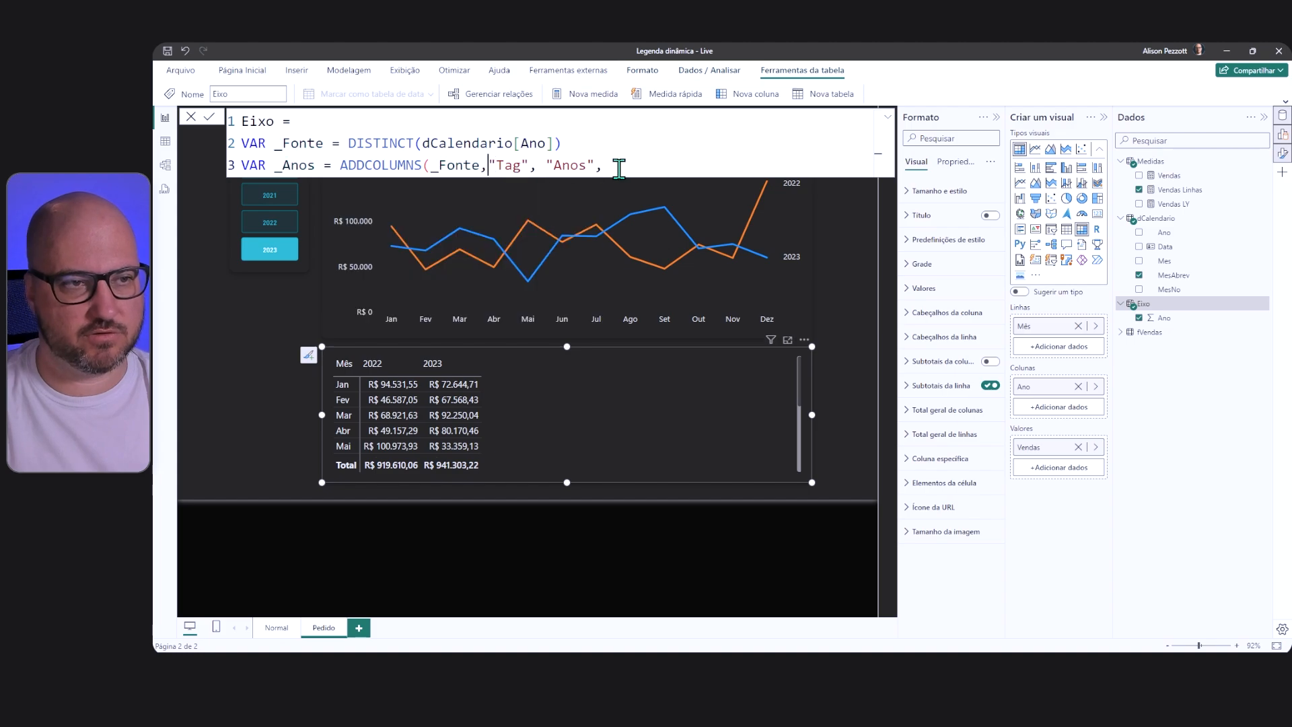
left_click(659, 167)
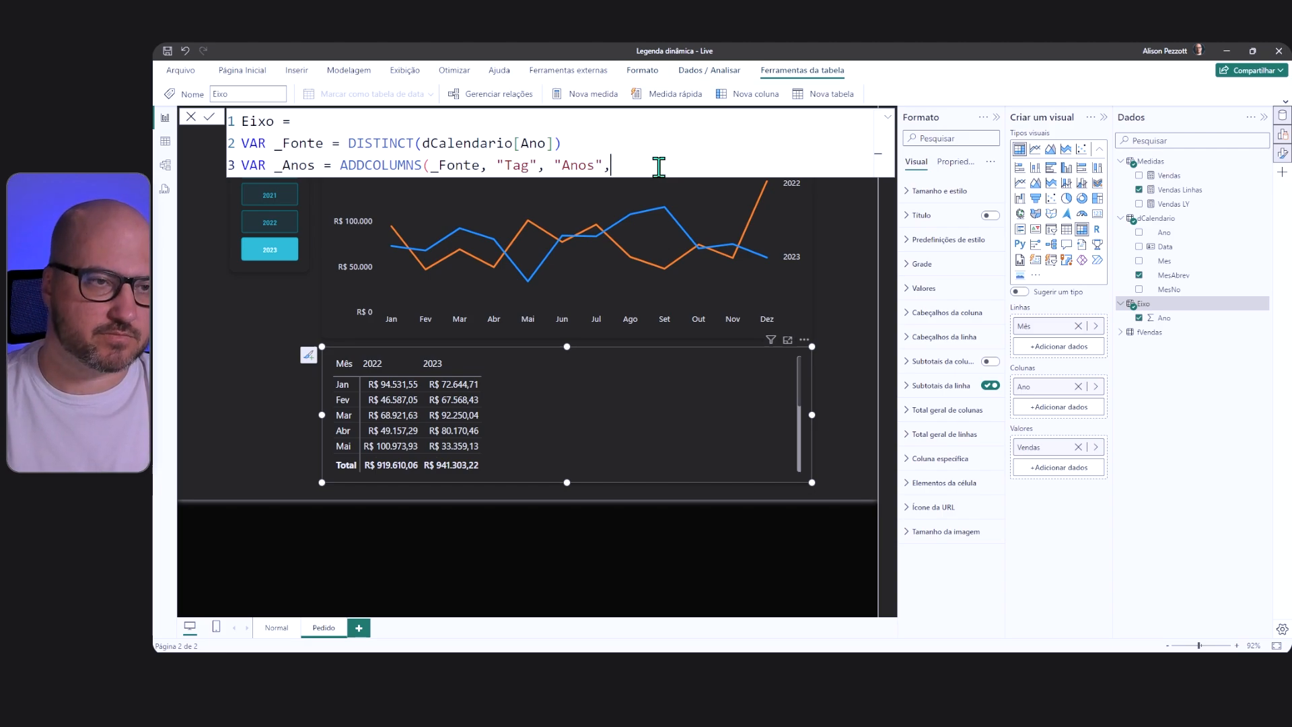
Step: Add an "Eixo" column that takes [Ano] to the _Anos variable and close its ADDCOLUMNS call
type("\"")
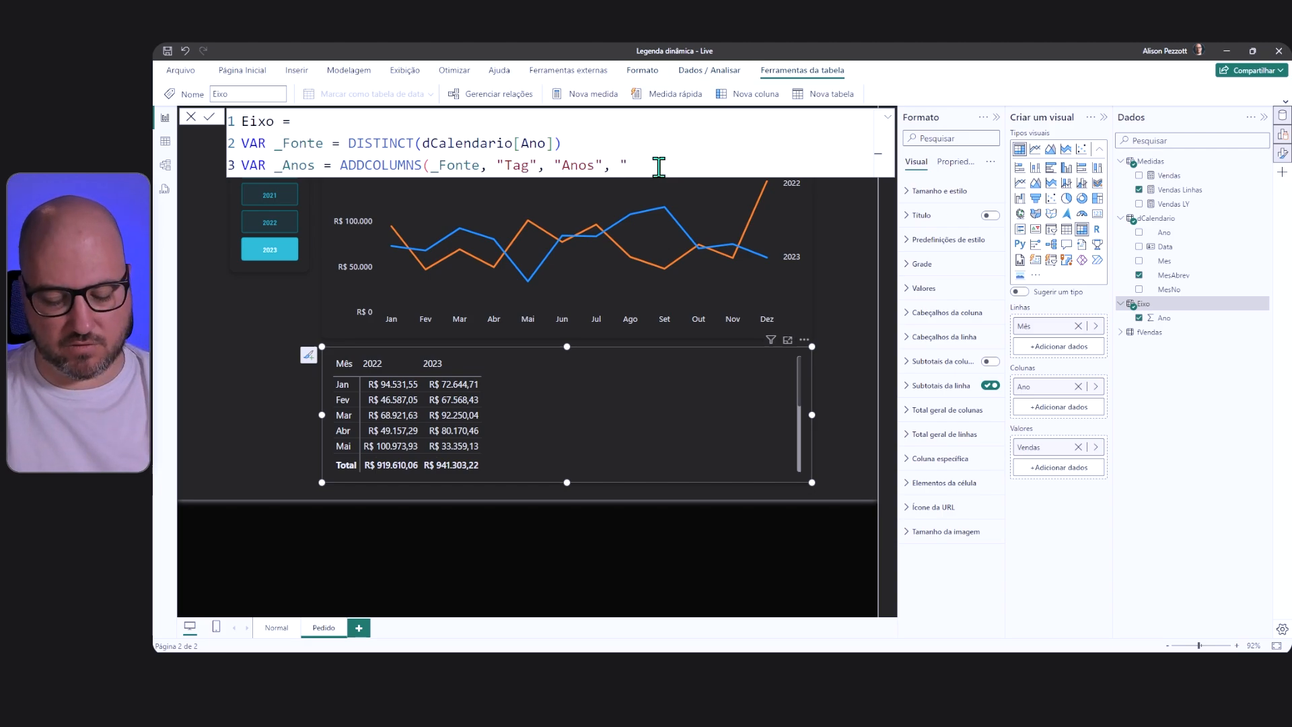
type("Eixo\", ")
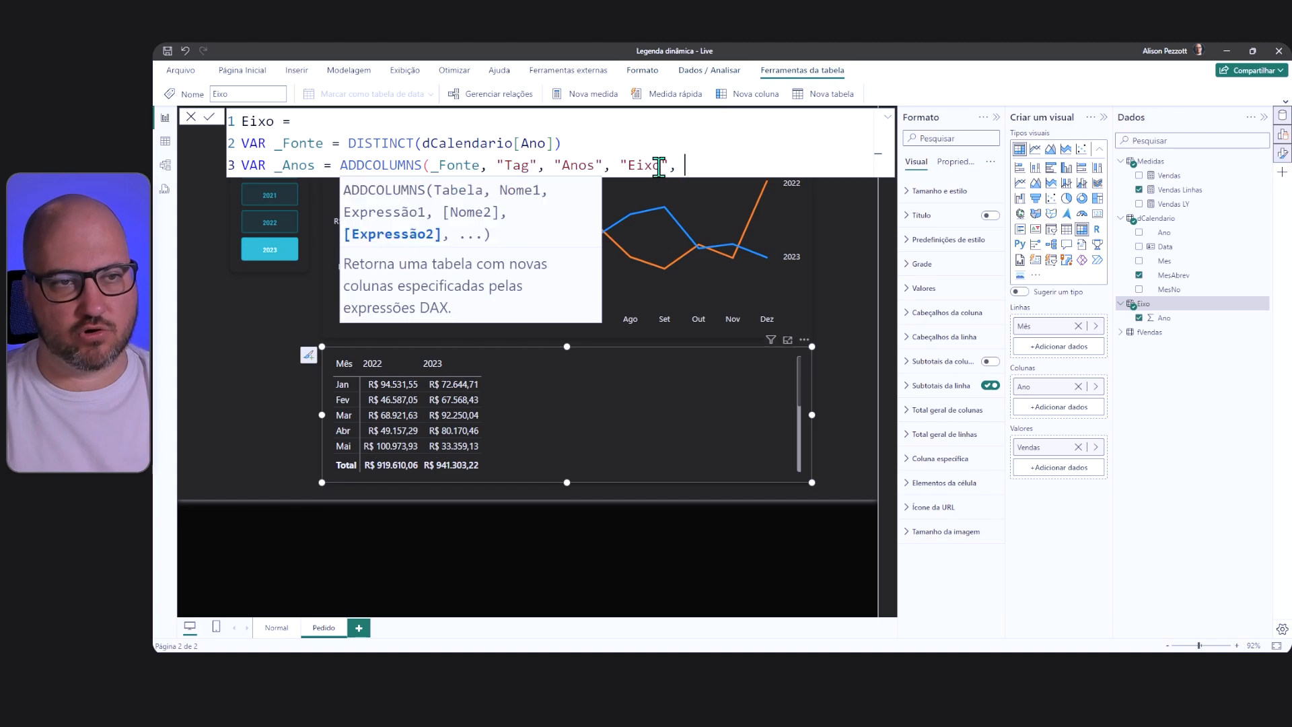
type("[Ano]")
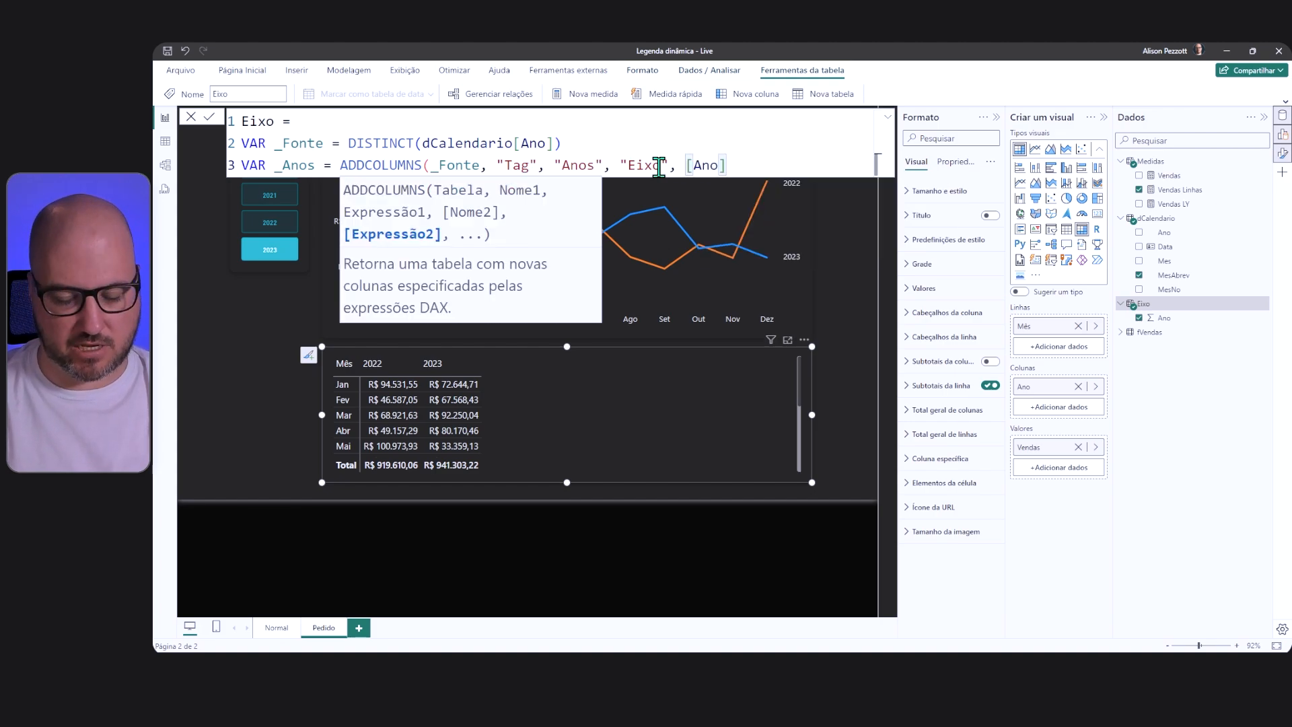
type(")")
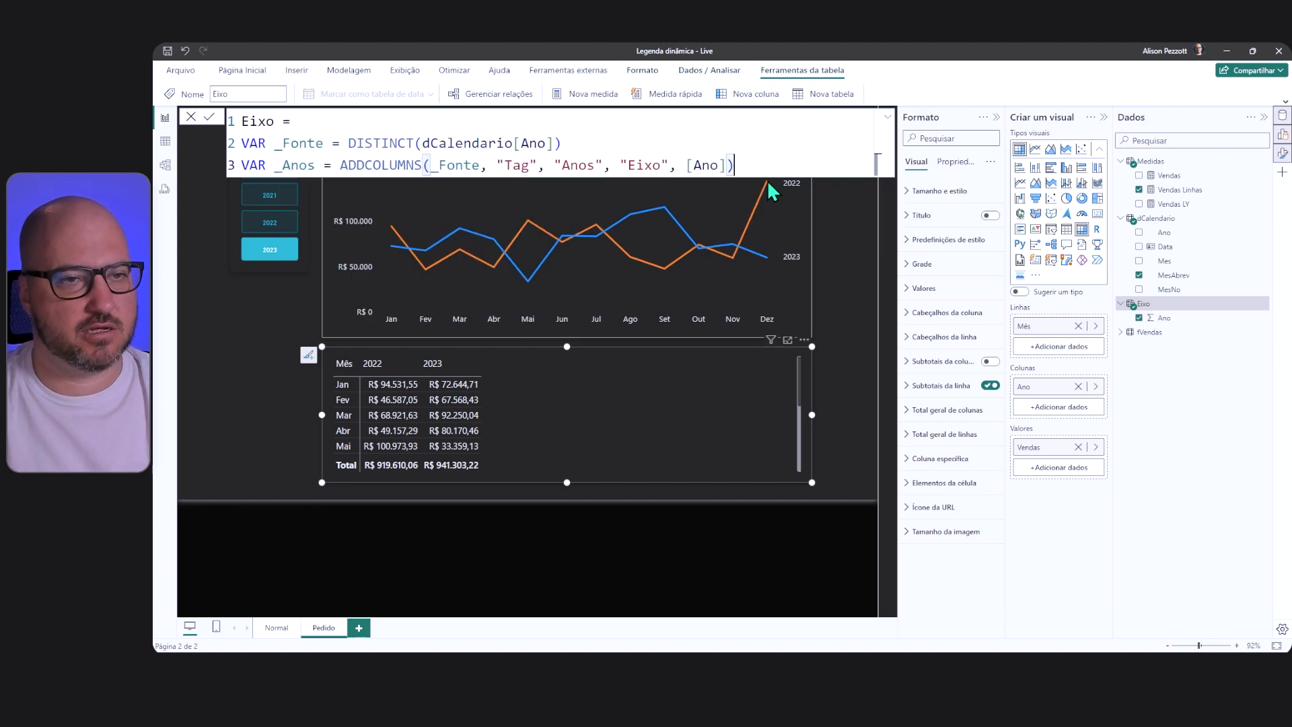
Step: Add a RETURN section that outputs _Anos on its own line and commit the Eixo table formula
key("shift+Return")
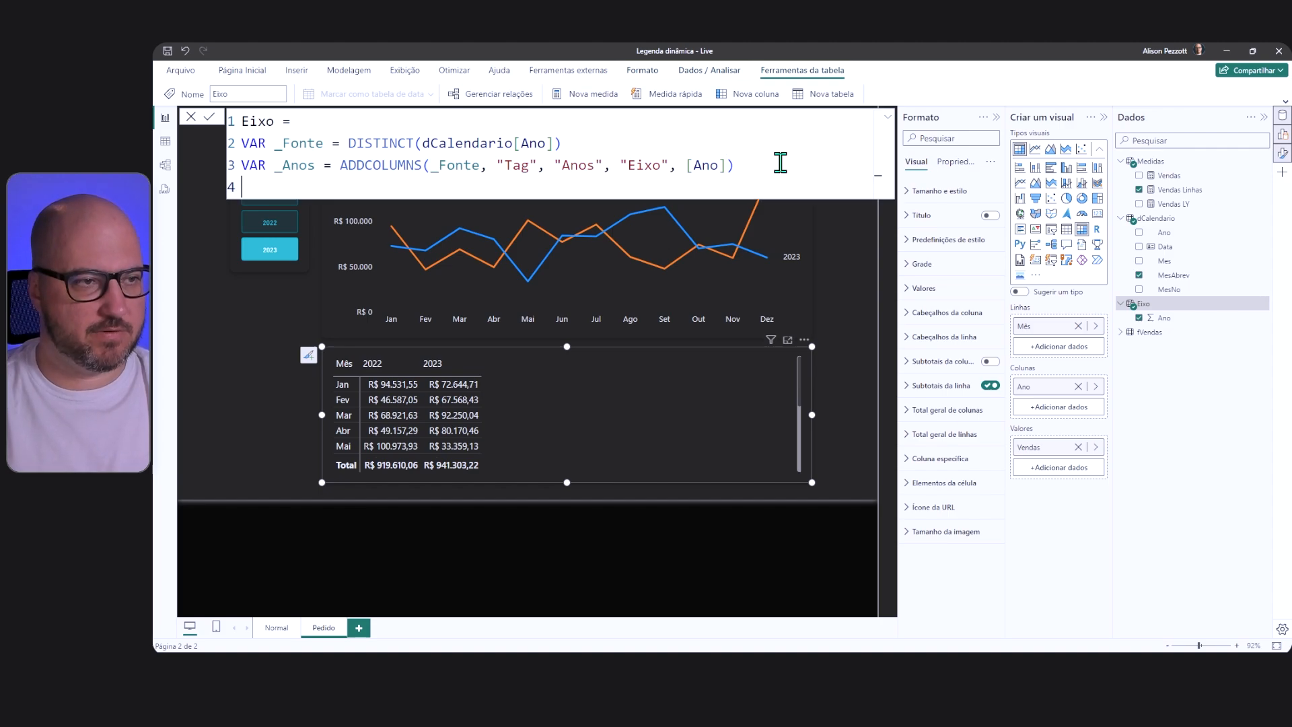
type("RETURN")
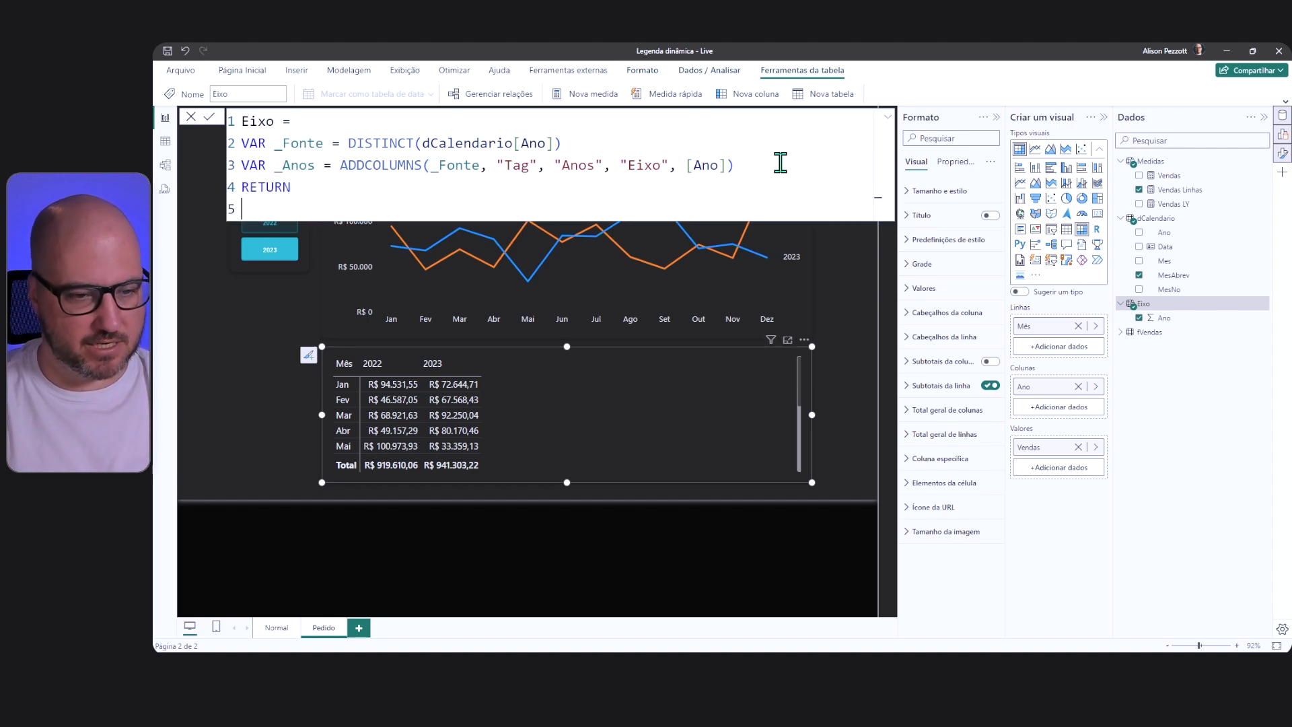
key("shift+Return")
type("_Anos")
key("Return")
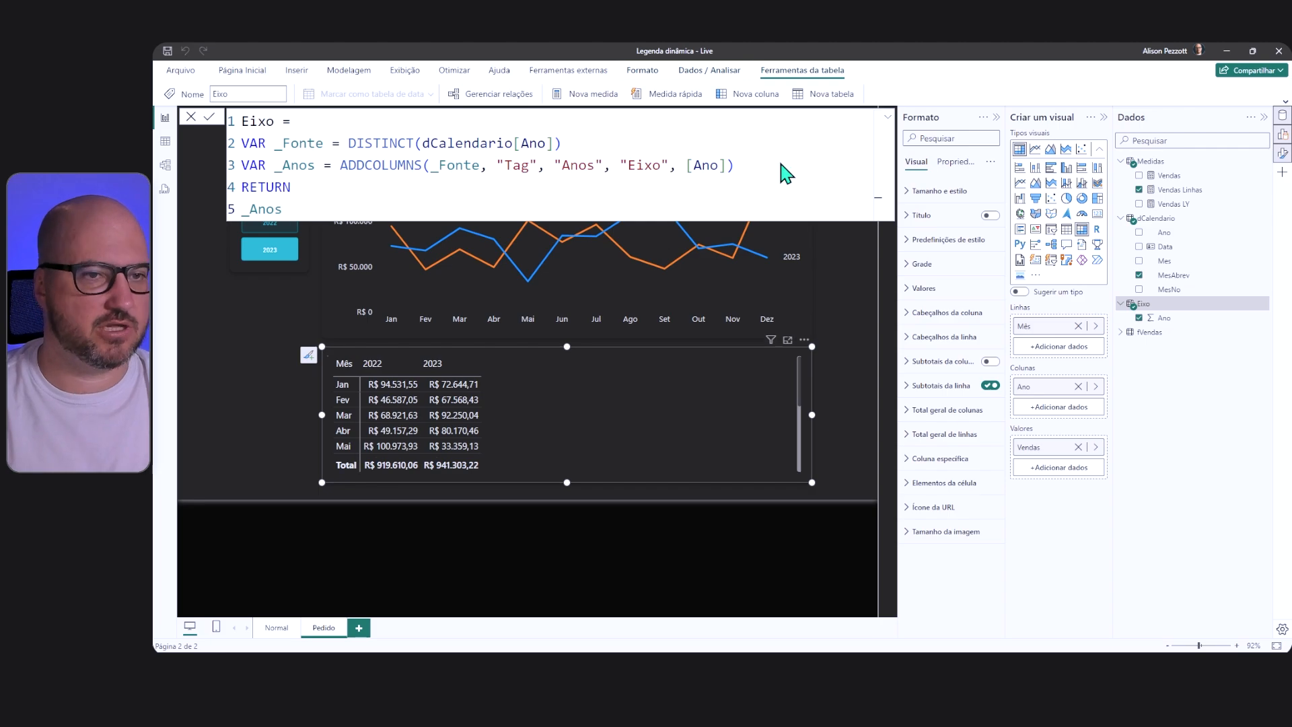
Step: Display the Eixo table's data in the table view and examine its Ano, Tag and Eixo columns
left_click(165, 142)
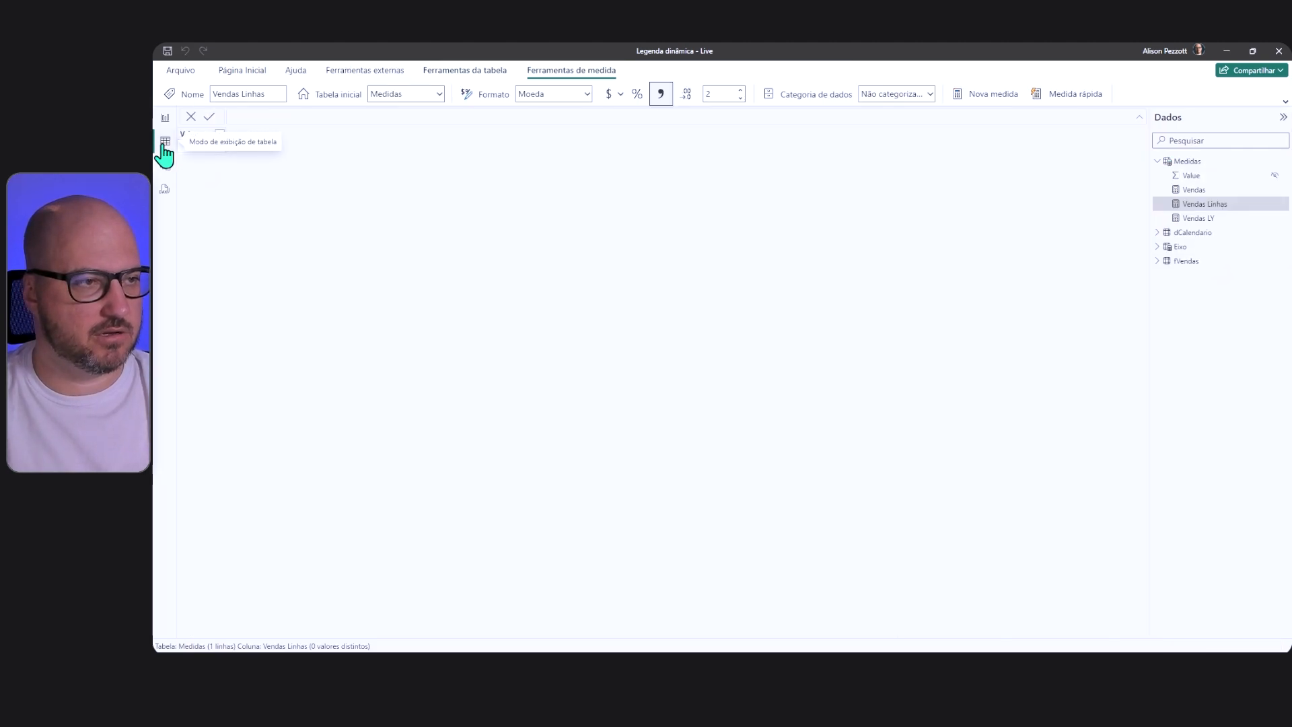
left_click(1197, 247)
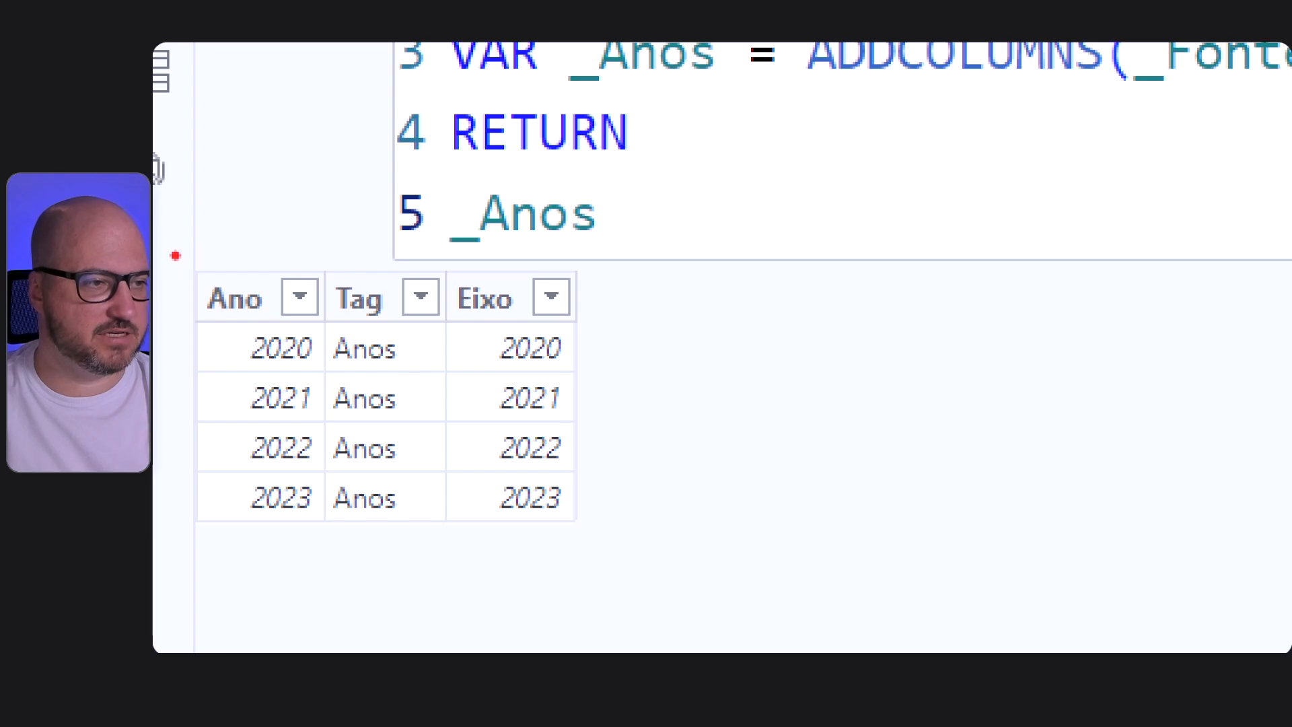
mouse_move(170, 250)
left_mouse_down()
mouse_move(303, 539)
mouse_move(332, 538)
left_mouse_up()
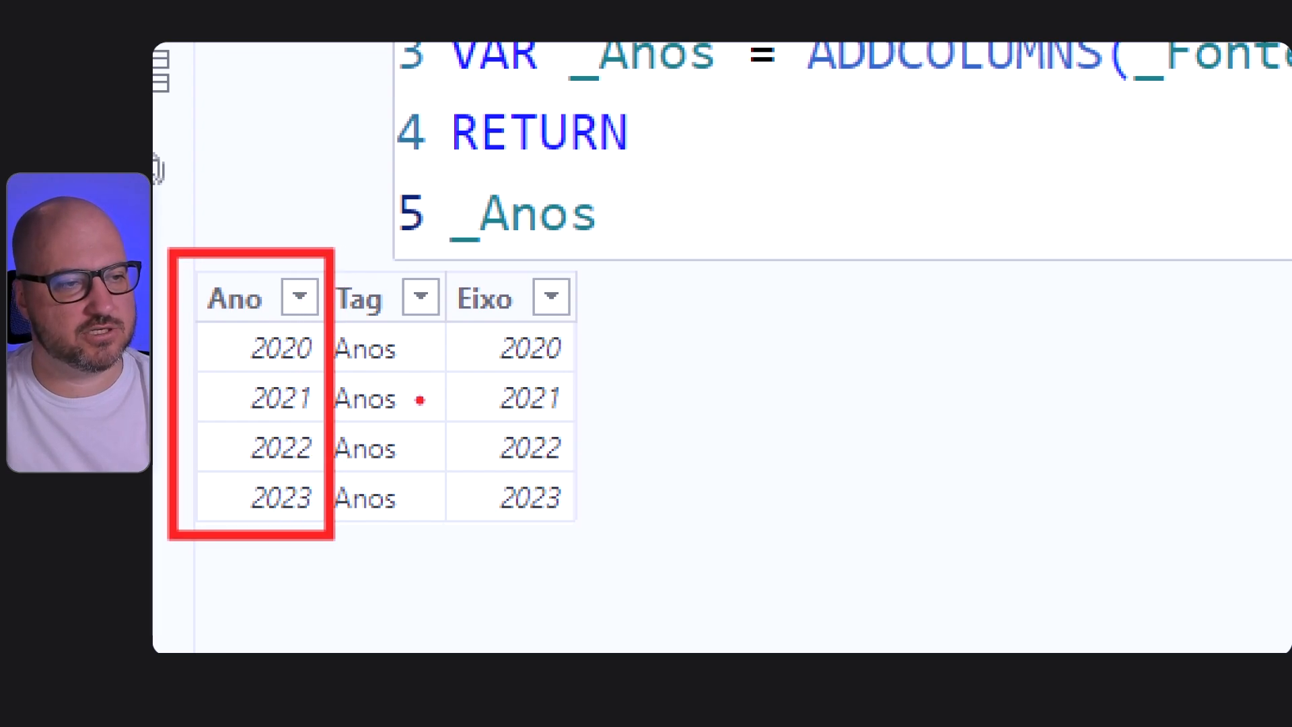
left_click_drag(381, 269, 382, 101)
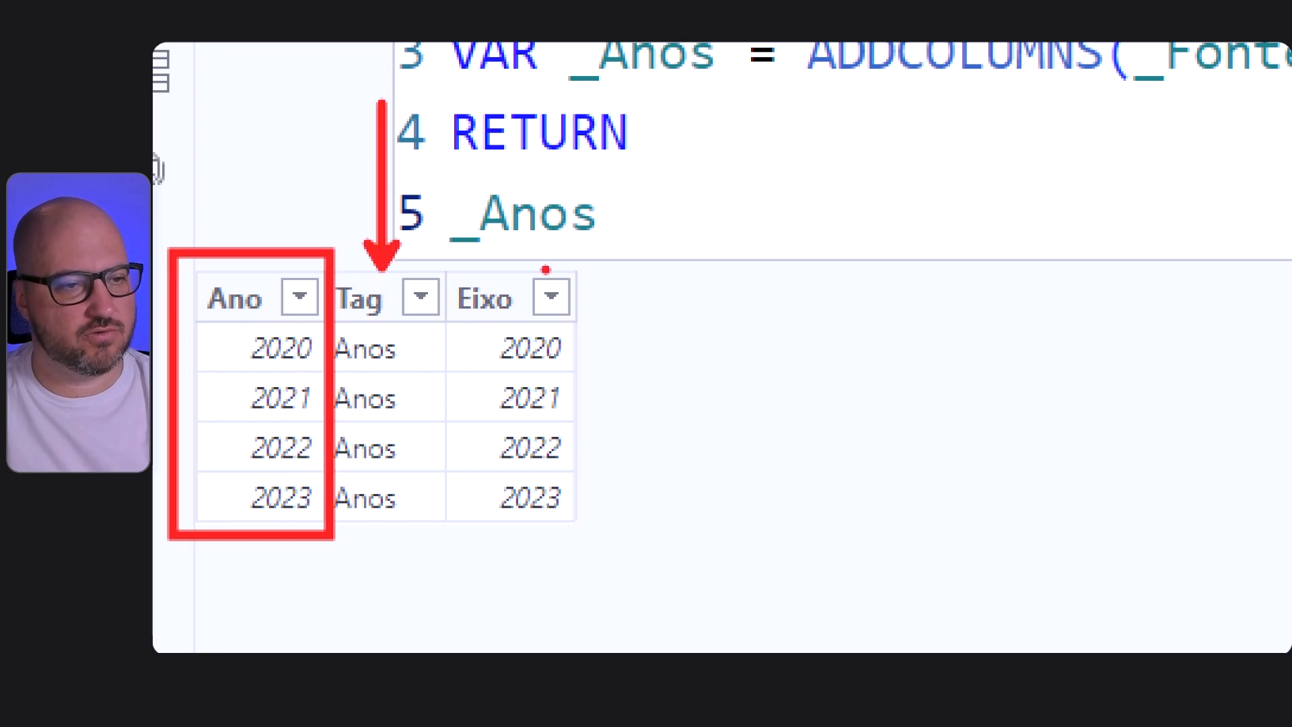
left_click_drag(546, 271, 569, 99)
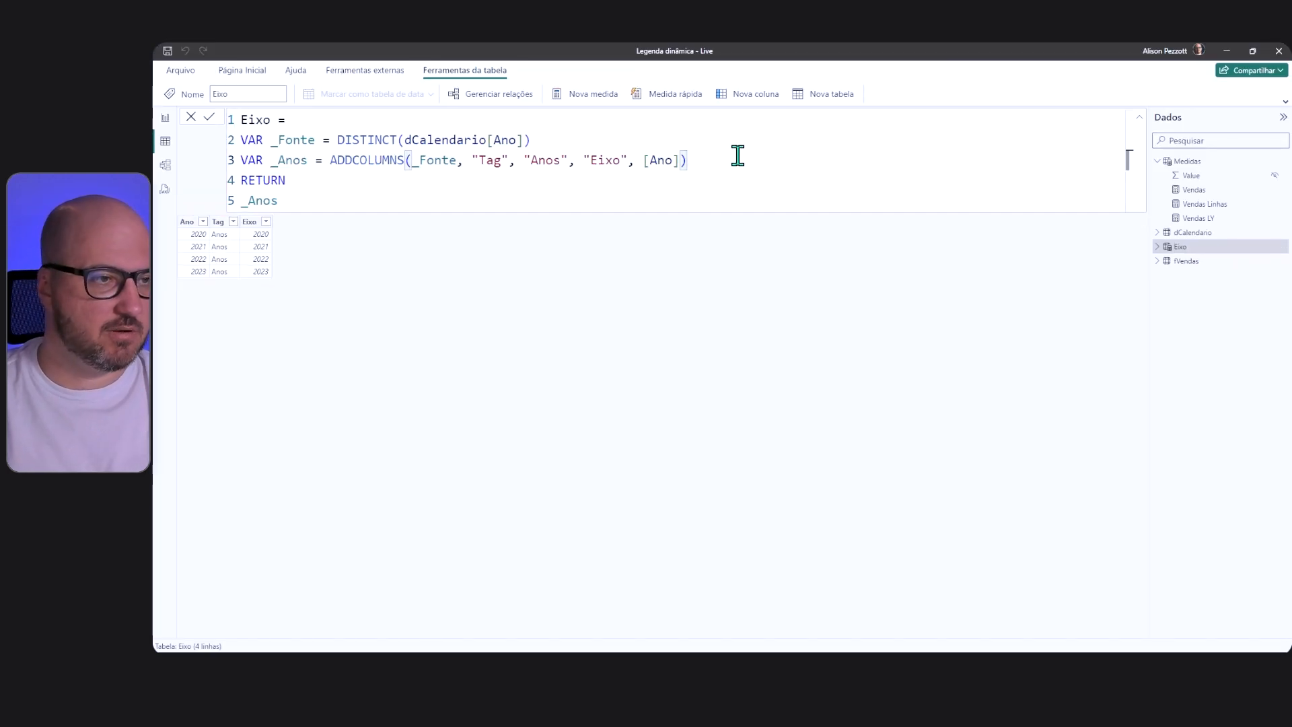
Step: Declare a variable _Difs below _Anos using ADDCOLUMNS over _Fonte with a "Tag" column set to "Dif"
key("shift+Return")
type("VAR ")
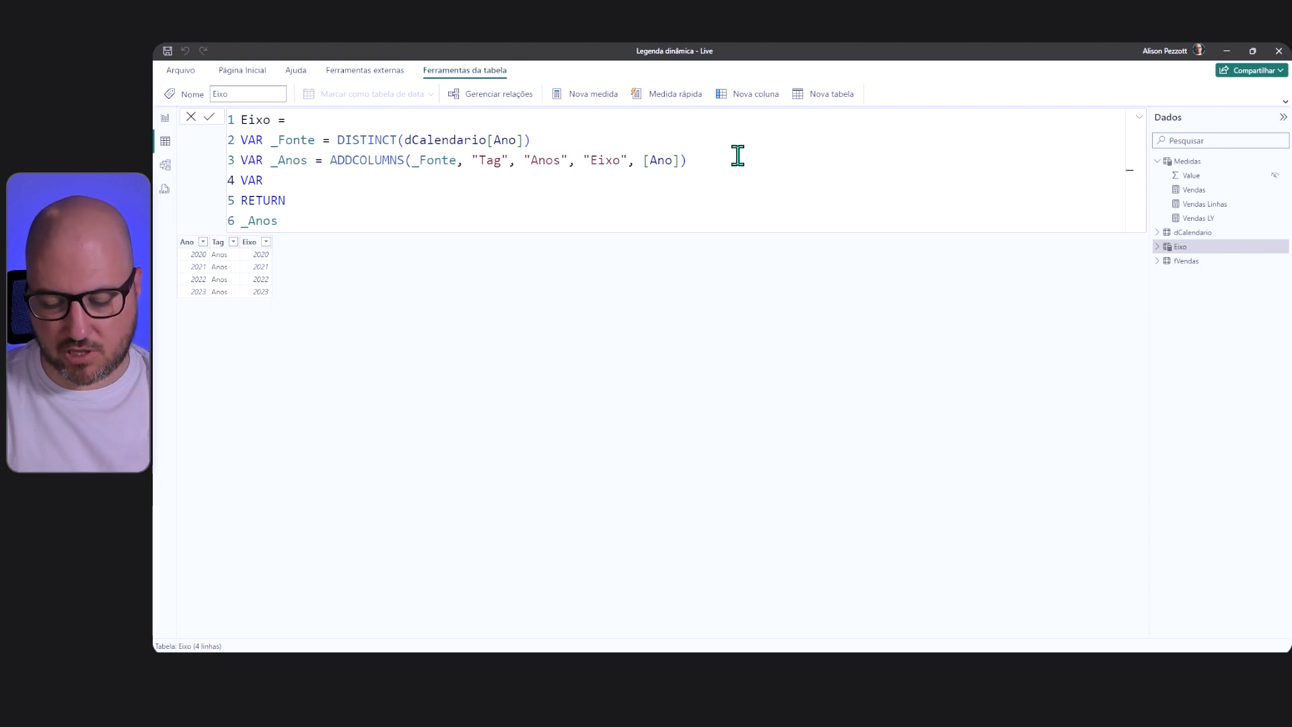
type("_Difs")
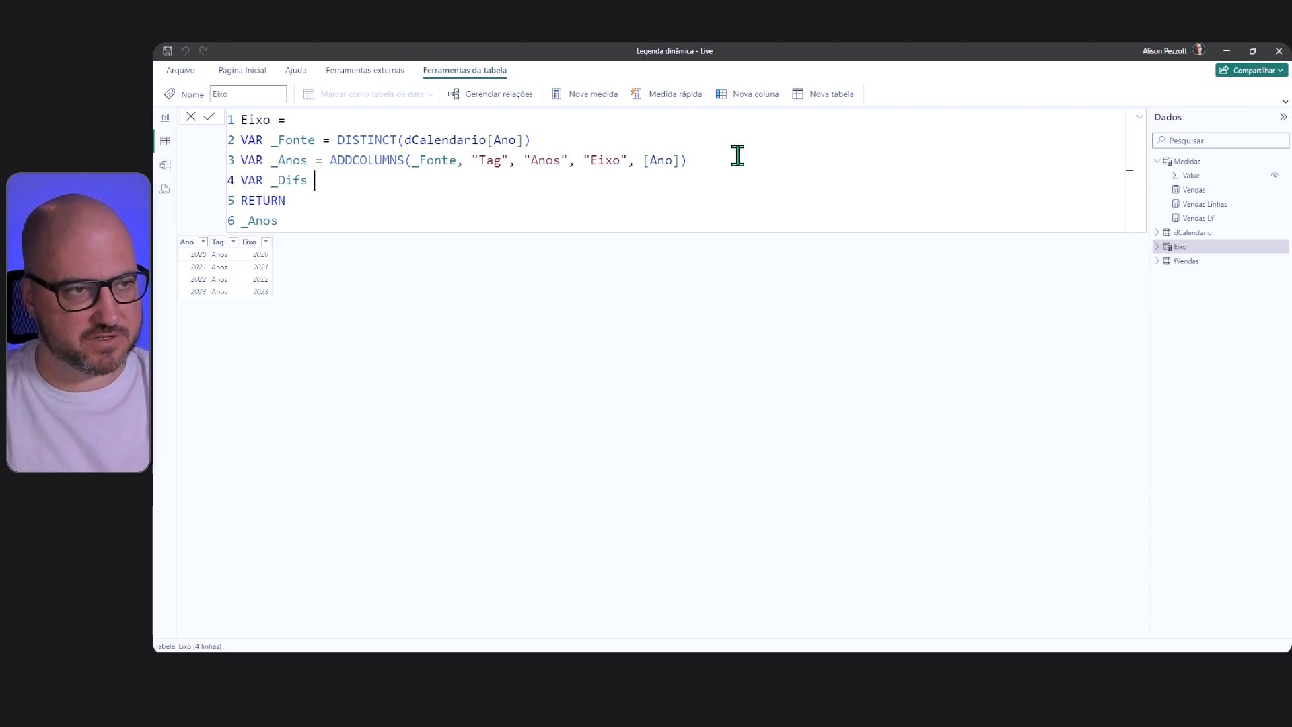
type(" = AD")
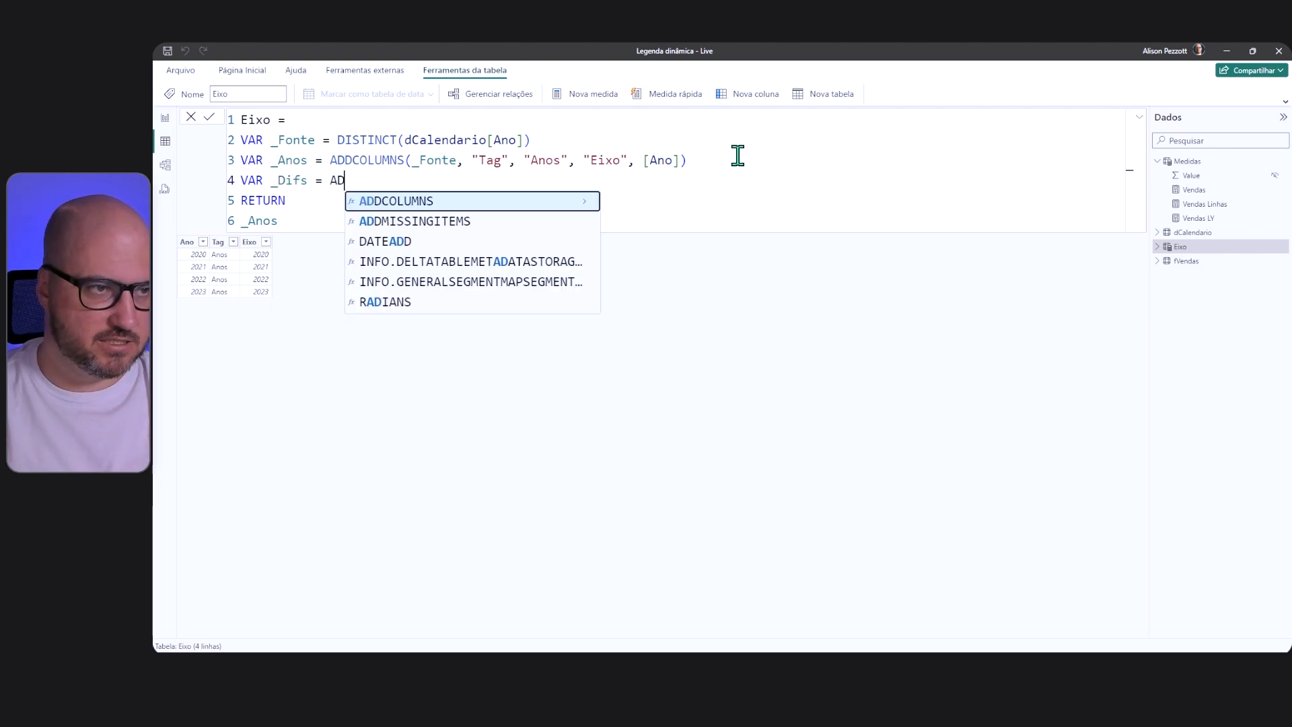
type("DCOLUMNS(_Fonte,")
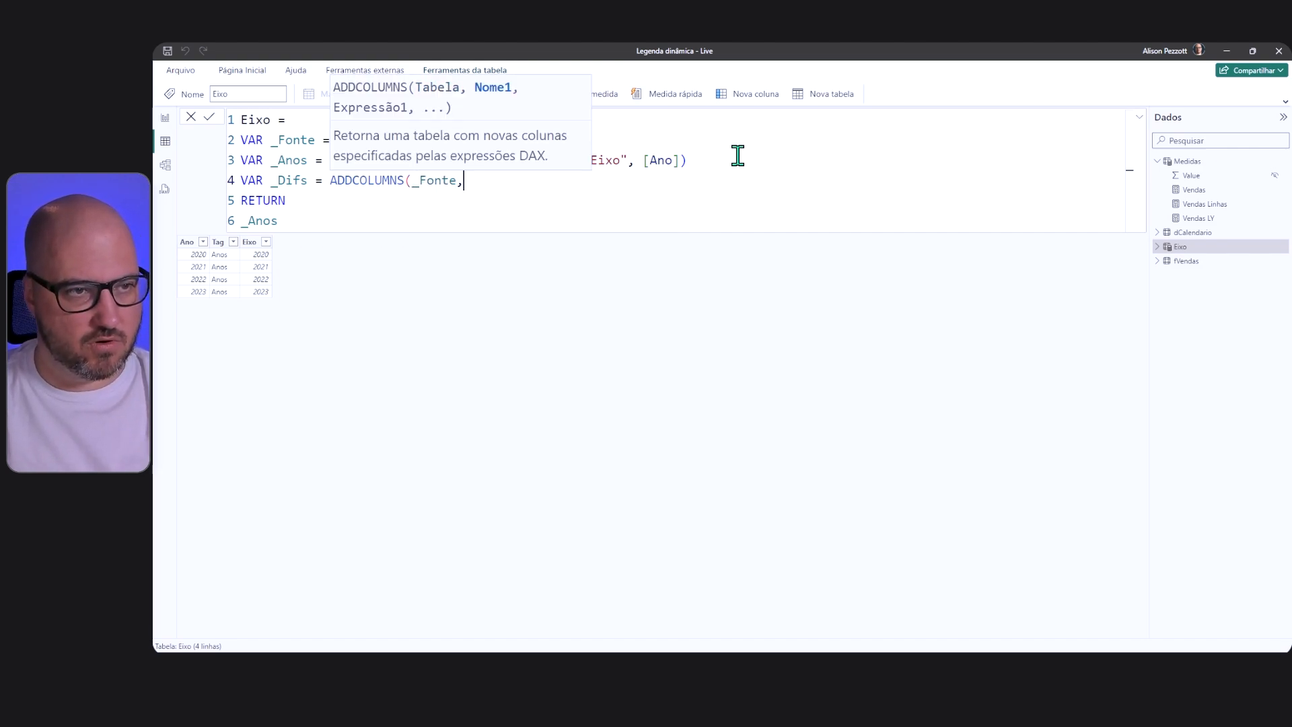
type(" \"Tag\",")
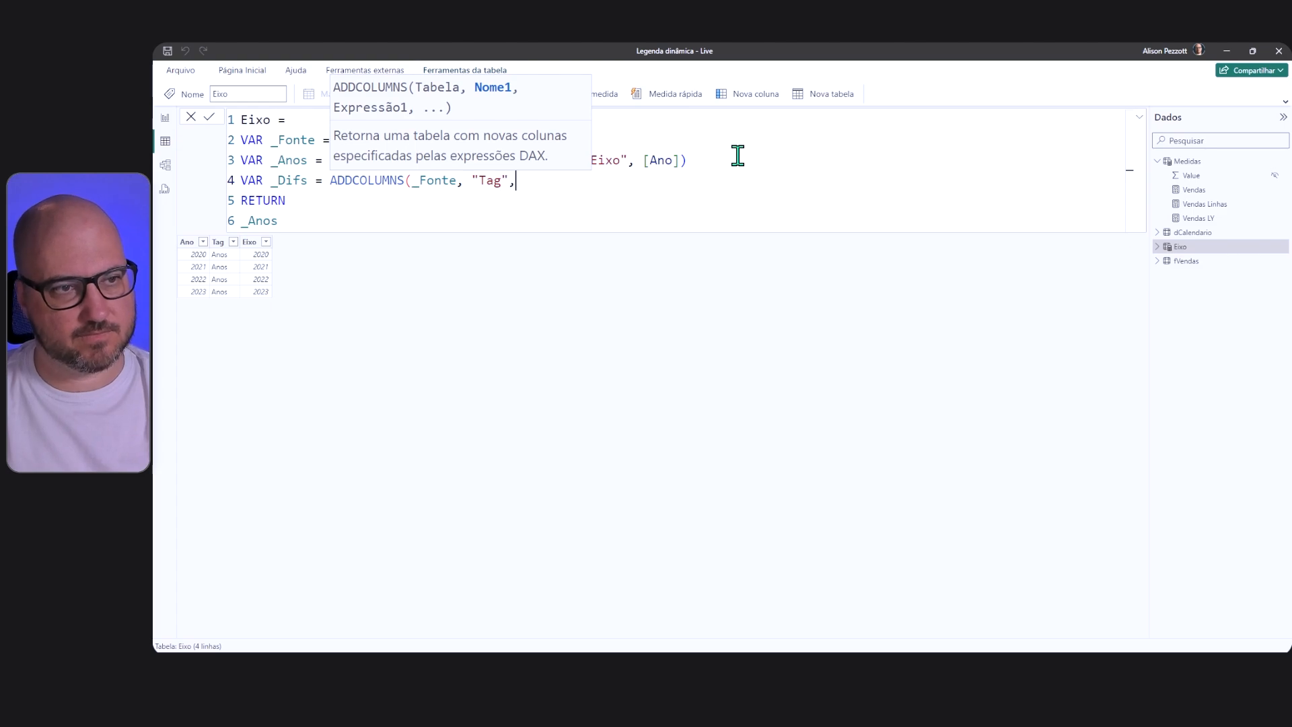
type(" \"Di")
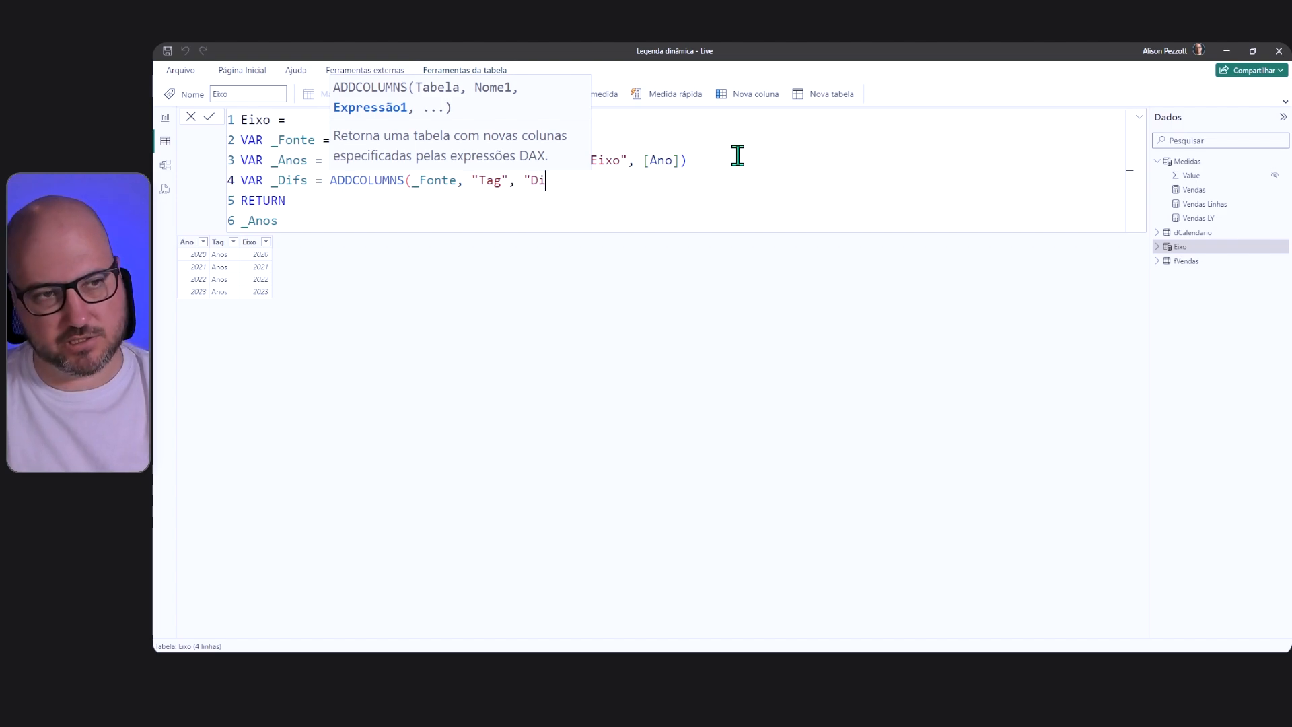
type("f\", ")
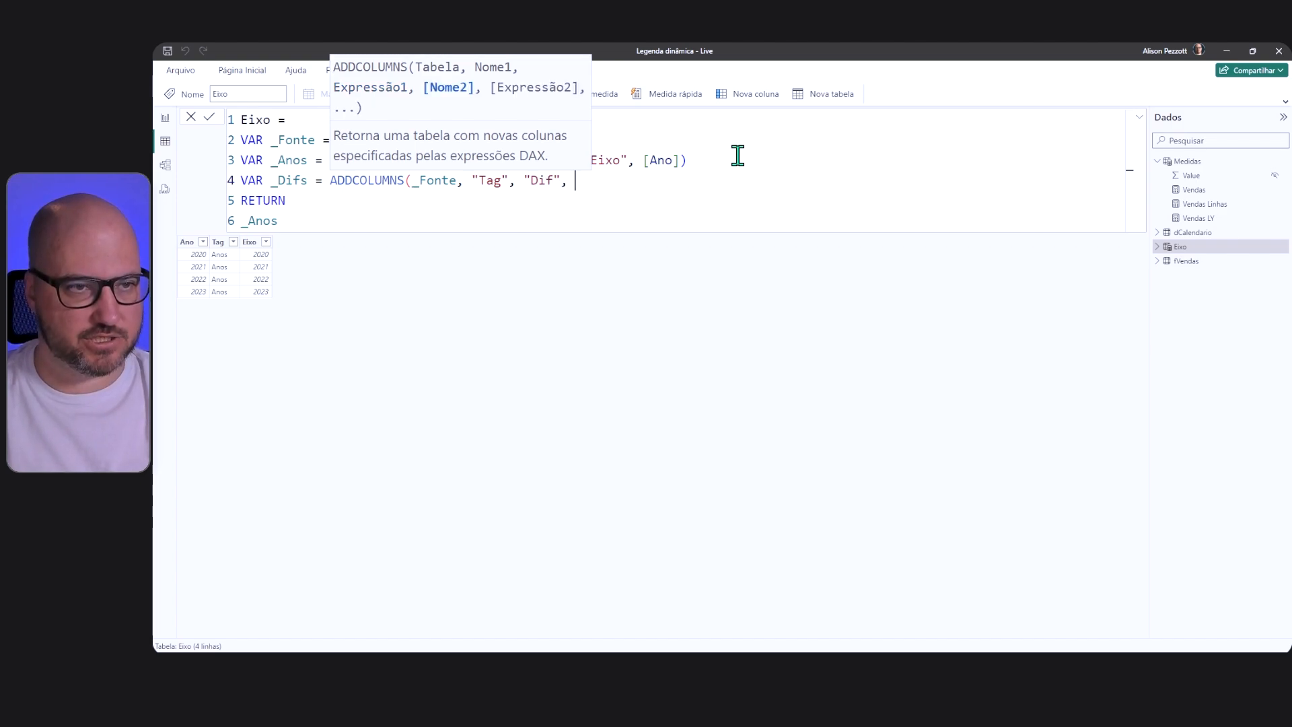
Step: Add an "Eixo" column to _Difs built from "Dif " & [Ano] & "-" & [Ano]-1 and close the ADDCOLUMNS call
type("\"Eix")
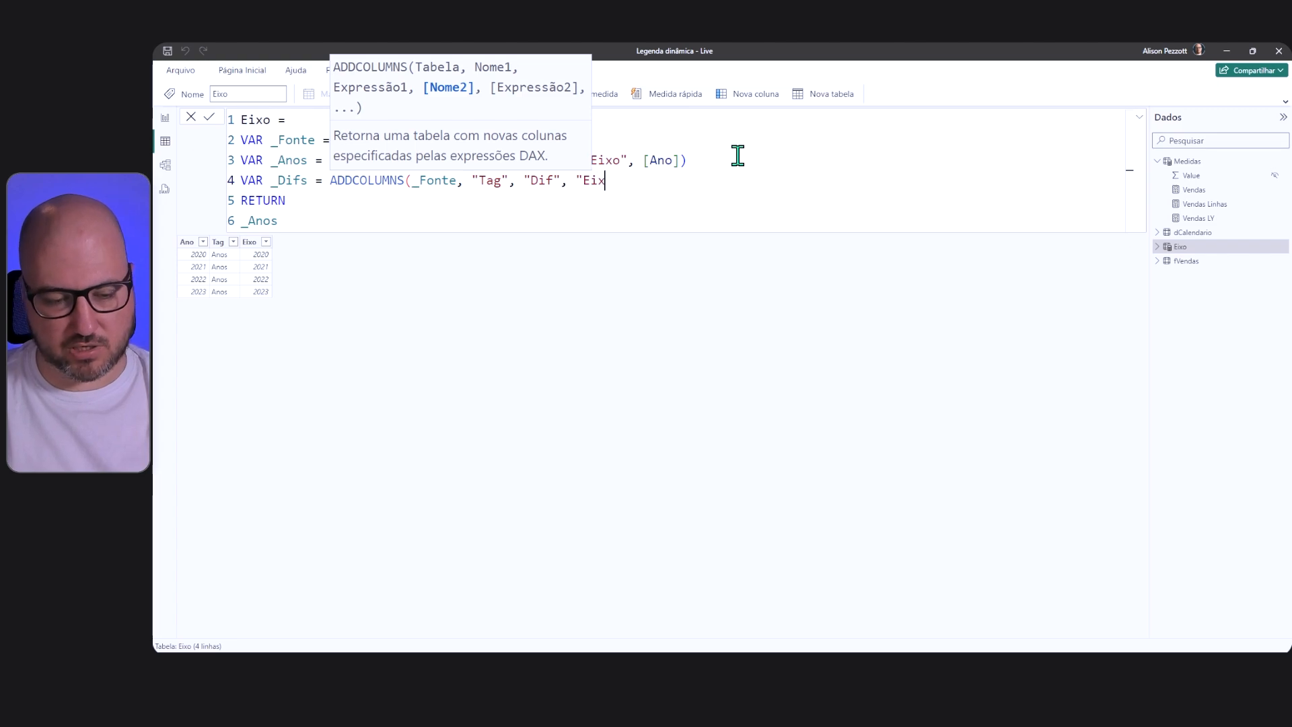
type("o\", ")
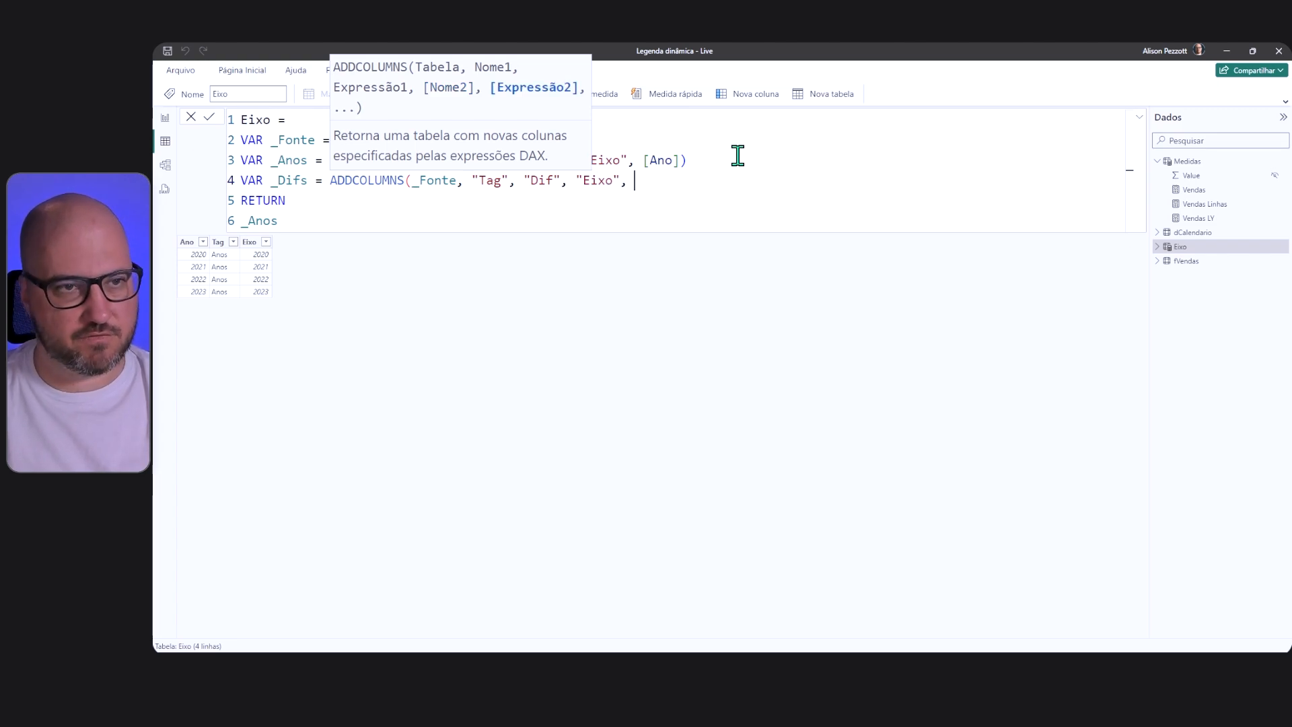
type("\"Dif \" &")
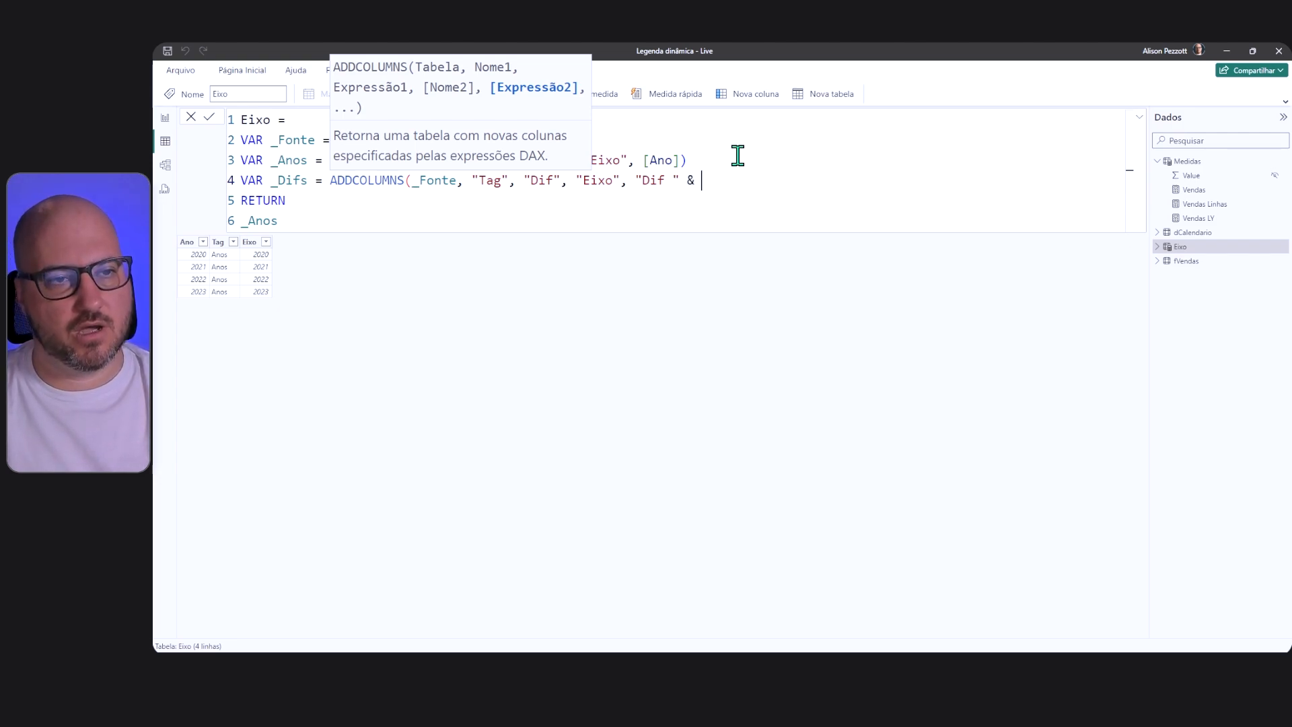
type(" [Ano]")
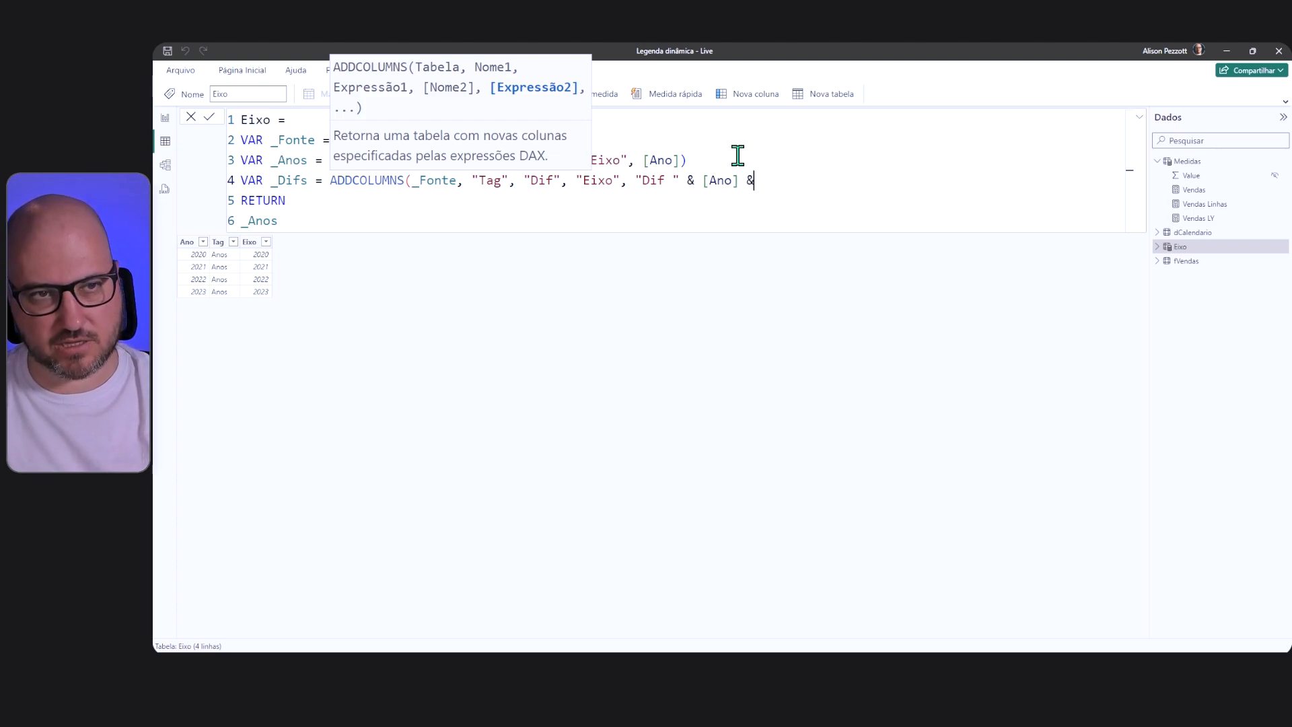
type(" & \"")
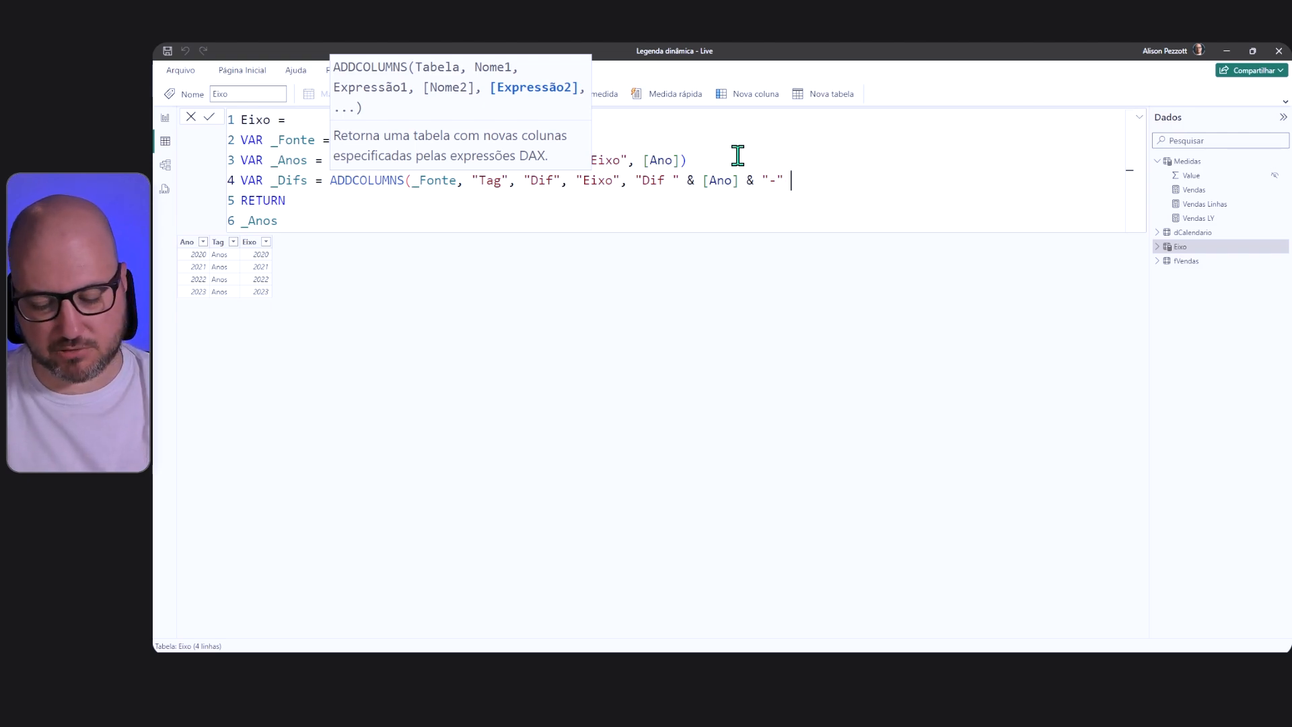
type("-\" &")
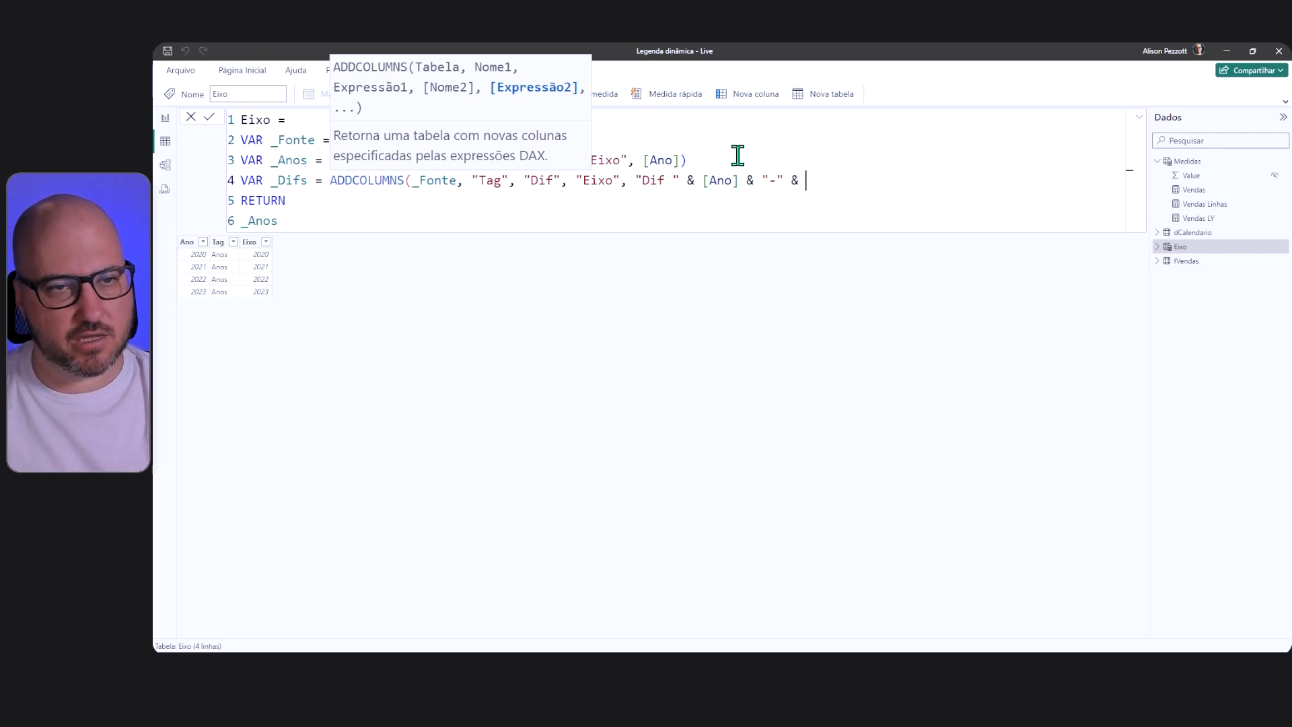
type(" [Ano]=")
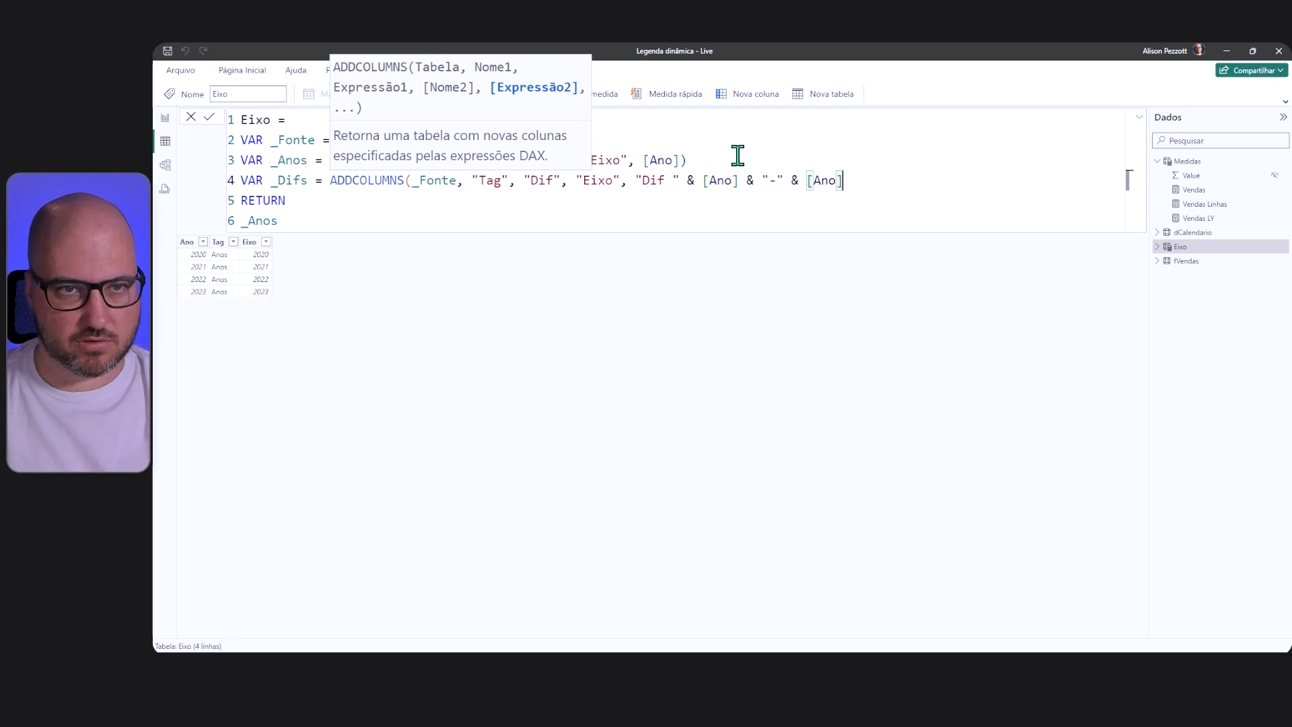
key("BackSpace")
type("-1")
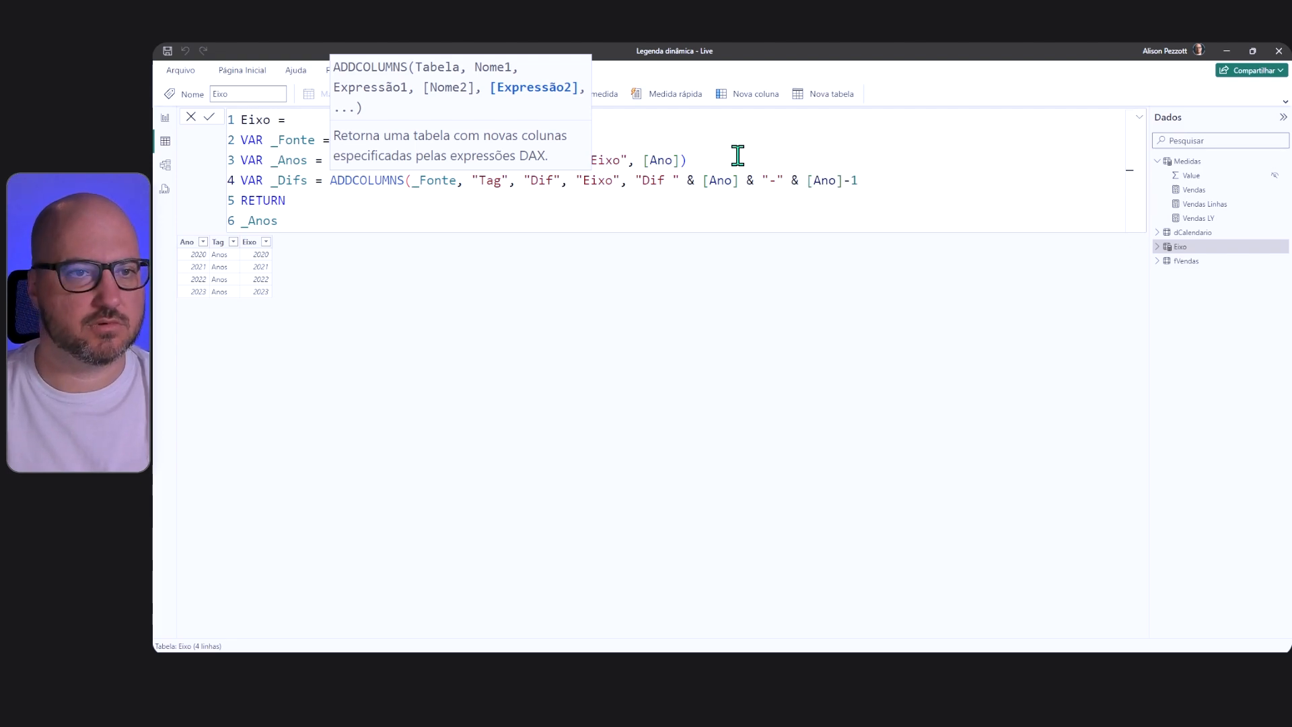
type(")")
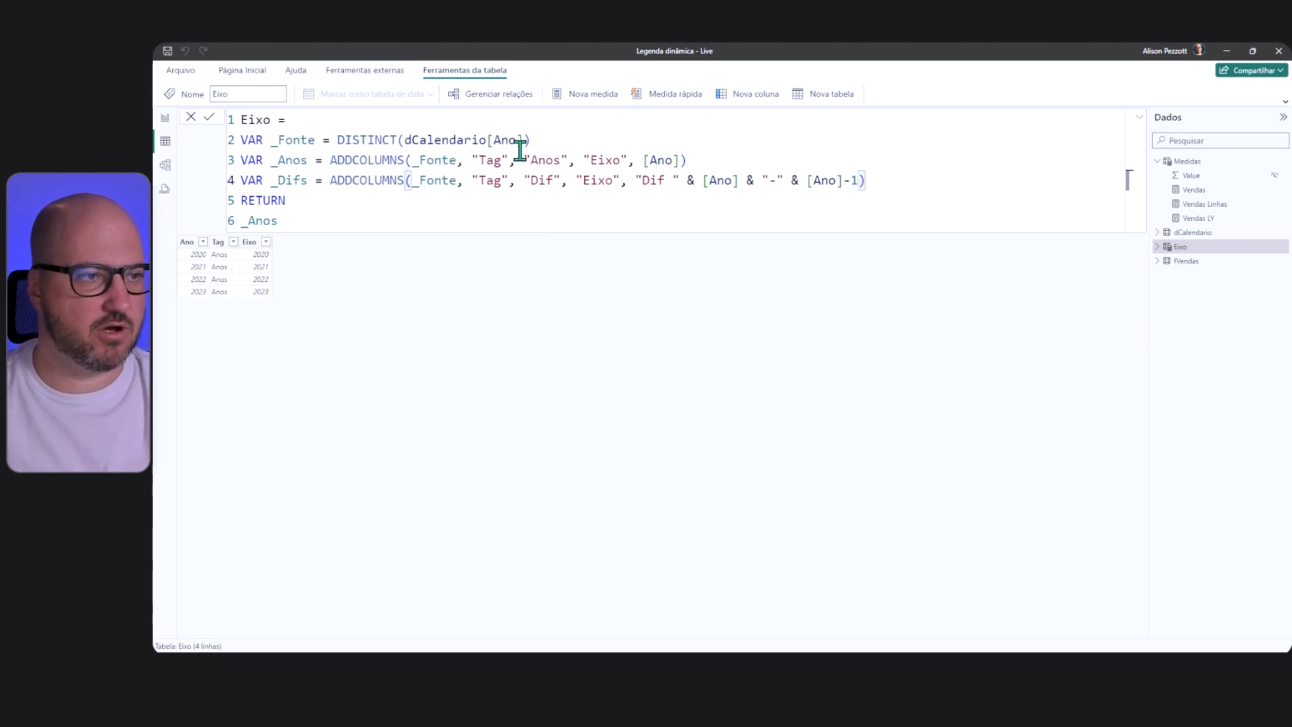
Step: Return _Difs instead of _Anos in the Eixo table formula, commit it, and examine the Tag and Eixo columns
double_click(285, 183)
key("ctrl+c")
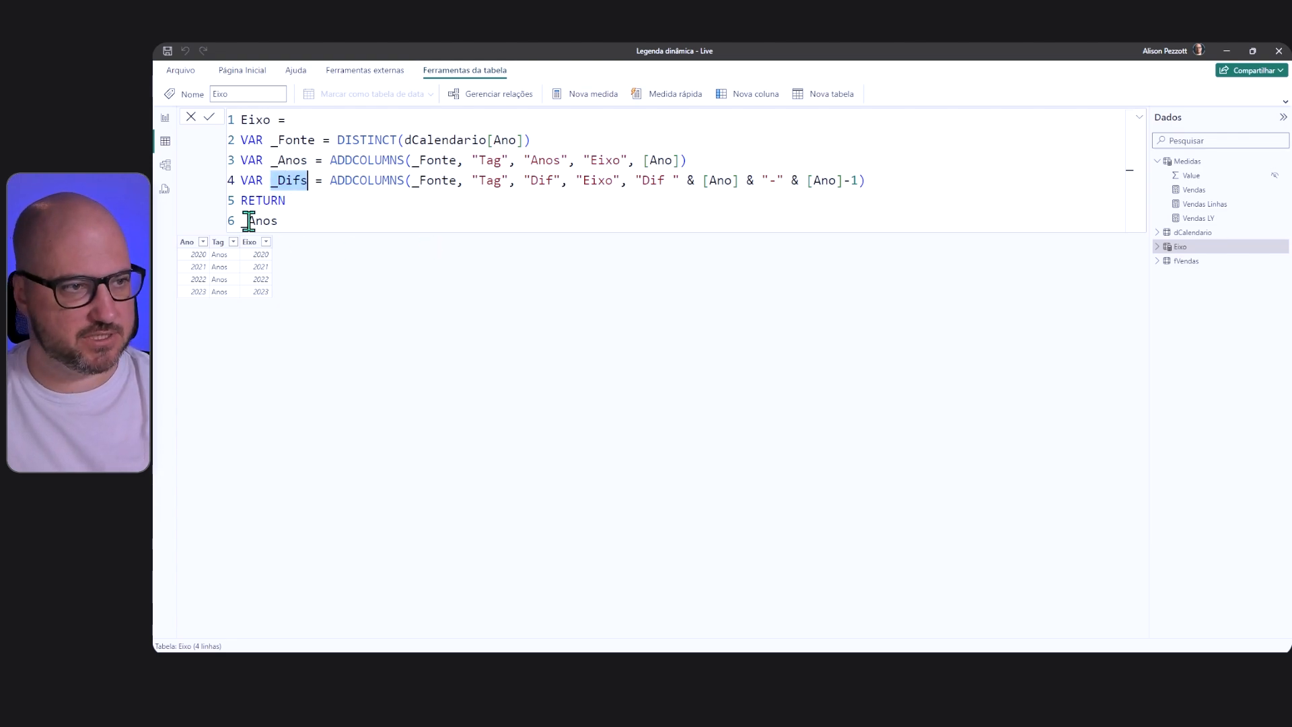
left_click_drag(243, 221, 373, 224)
key("ctrl+v")
key("Return")
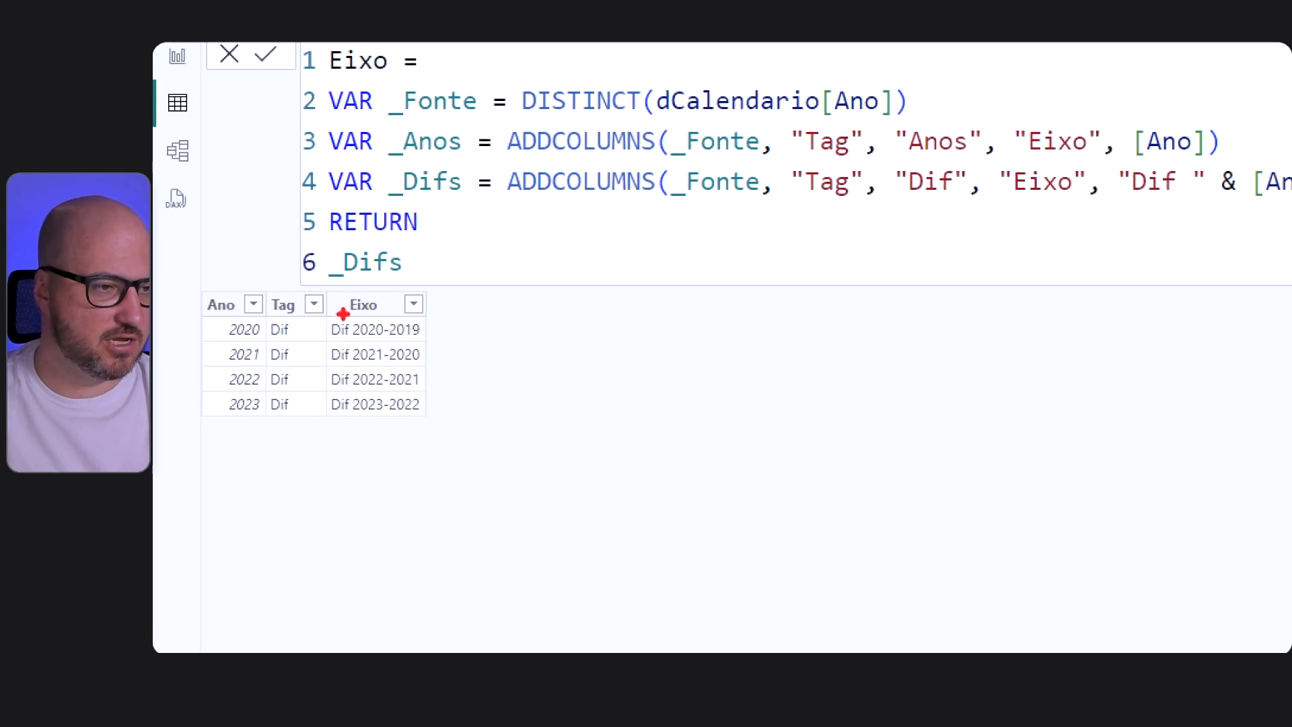
left_click_drag(324, 314, 443, 429)
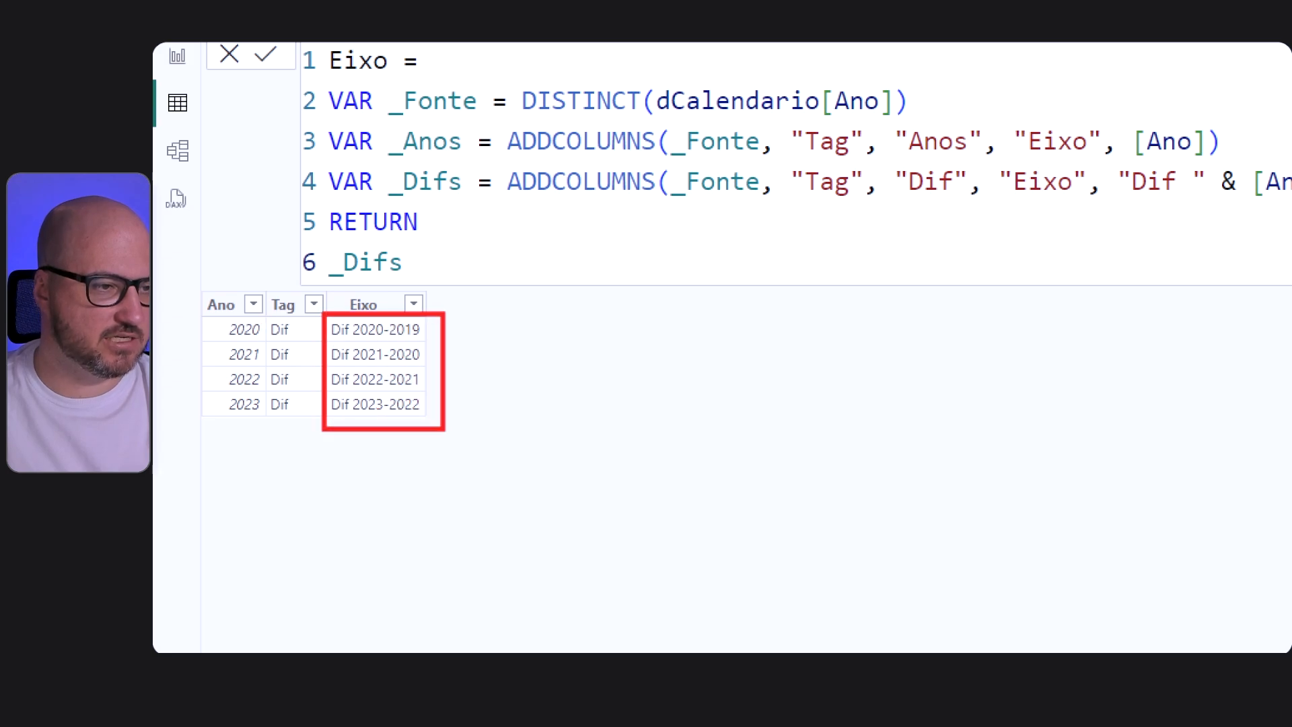
left_click_drag(259, 313, 327, 436)
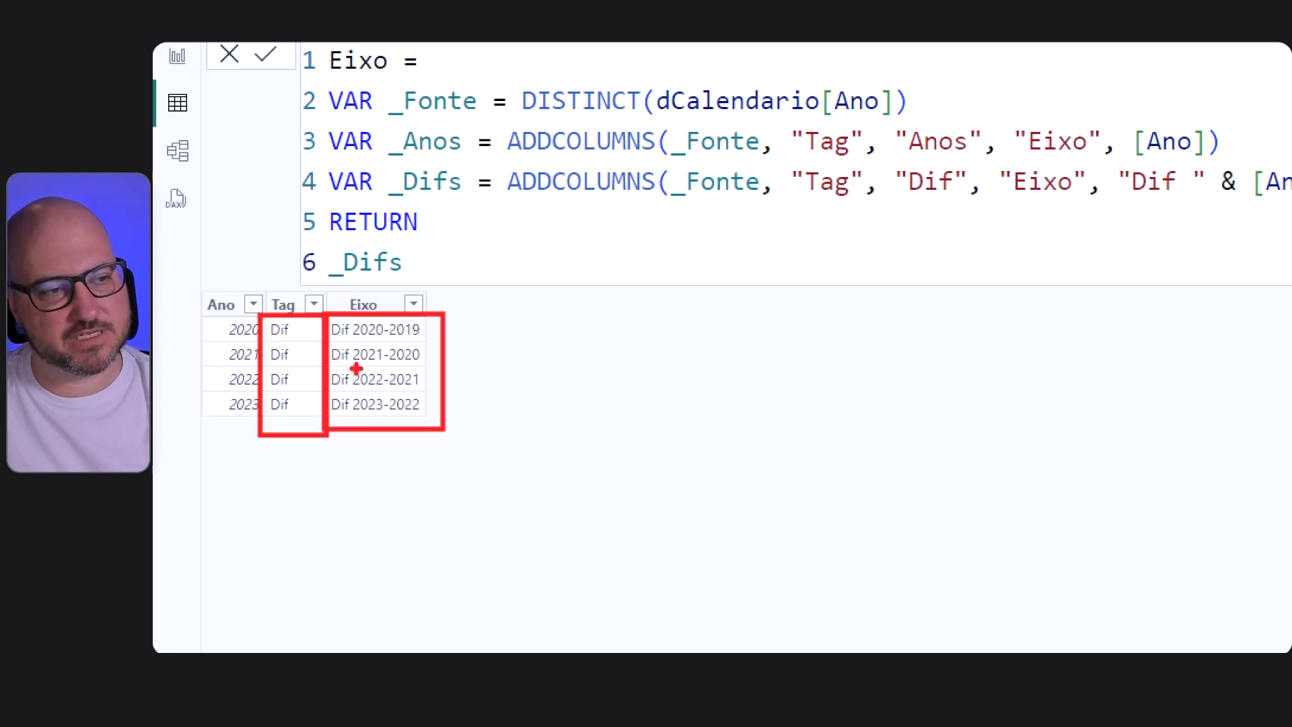
key("Escape")
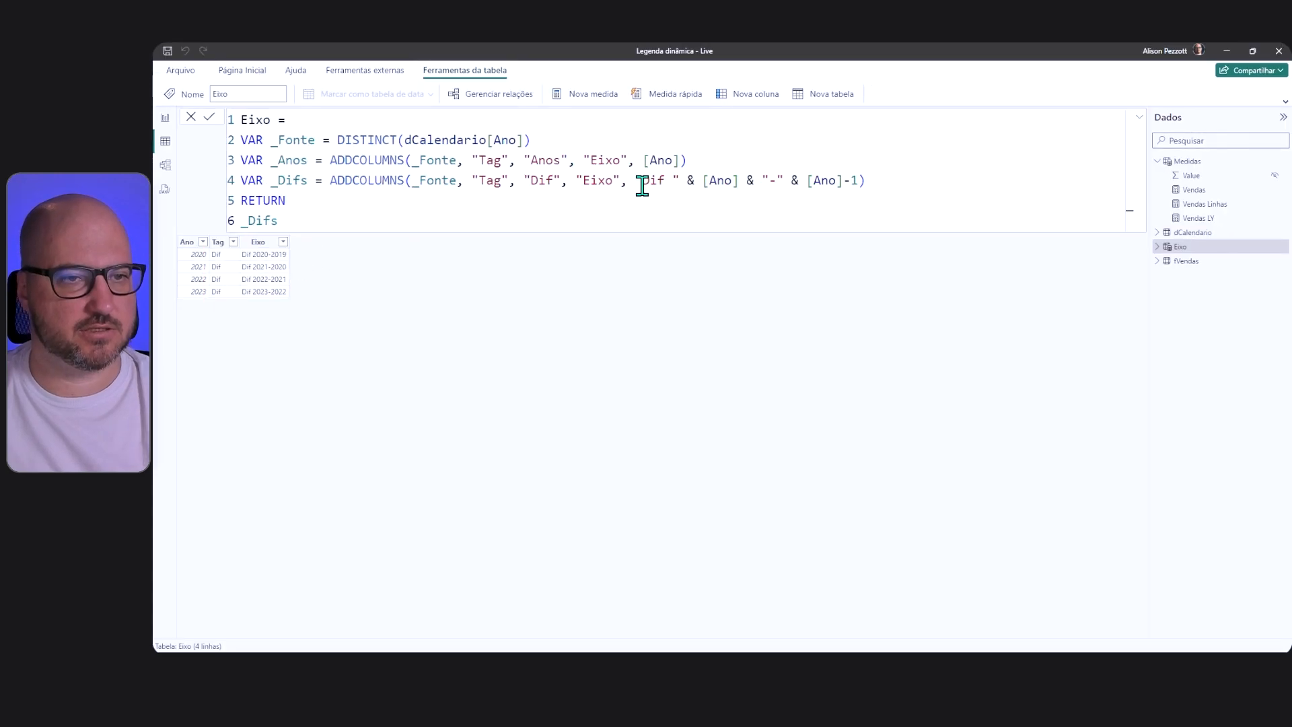
Step: Declare a variable _Vars below _Difs using a copy of the ADDCOLUMNS expression from _Difs
key("Return")
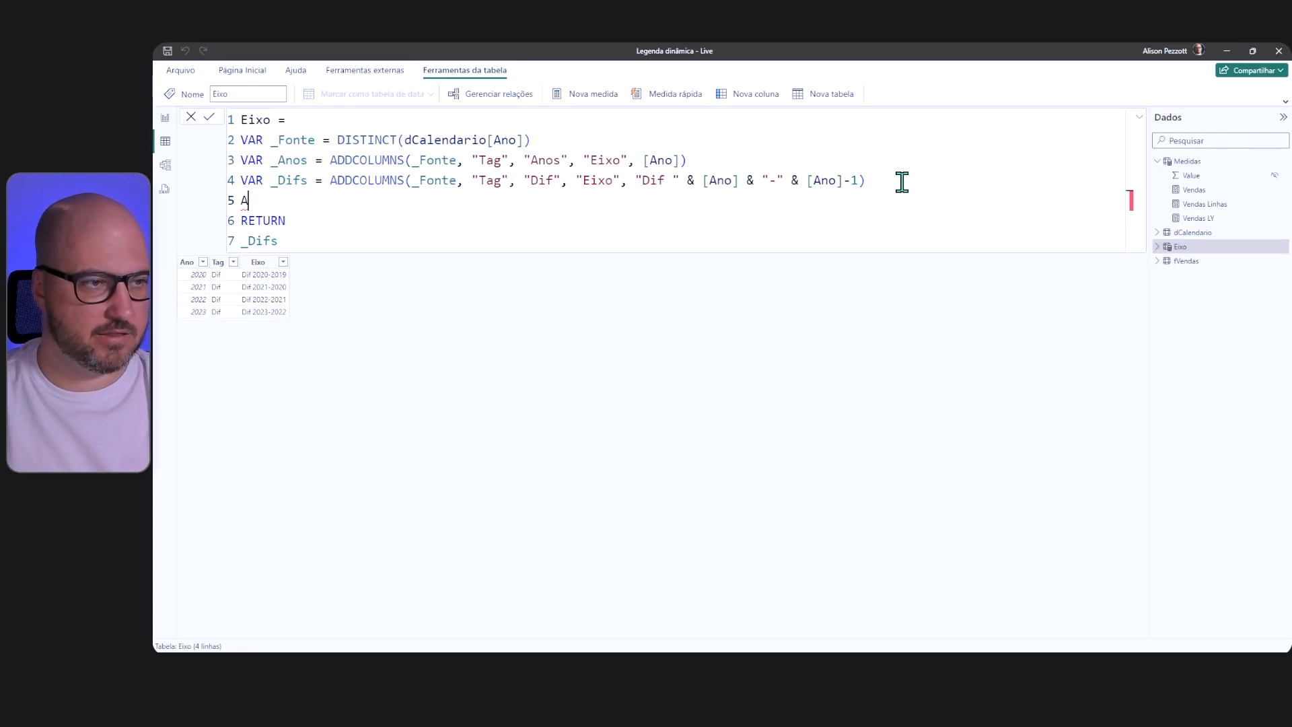
type("VAR _")
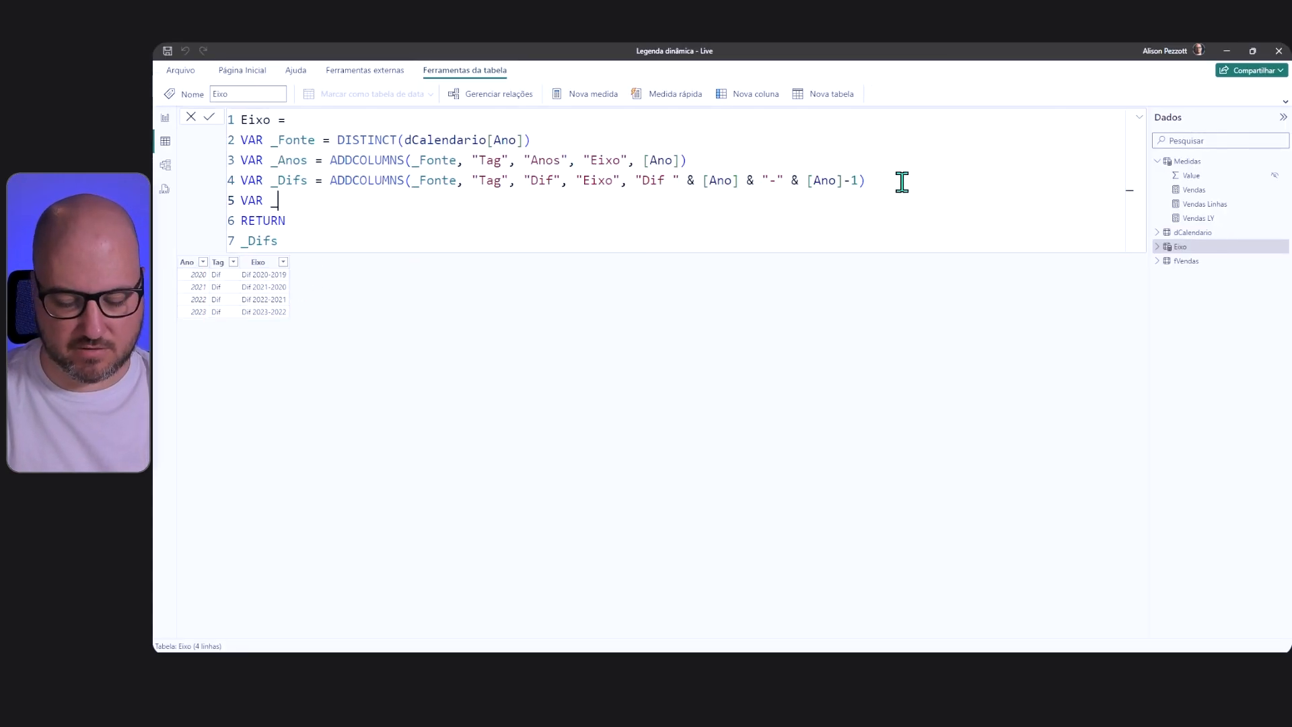
type("Vars =")
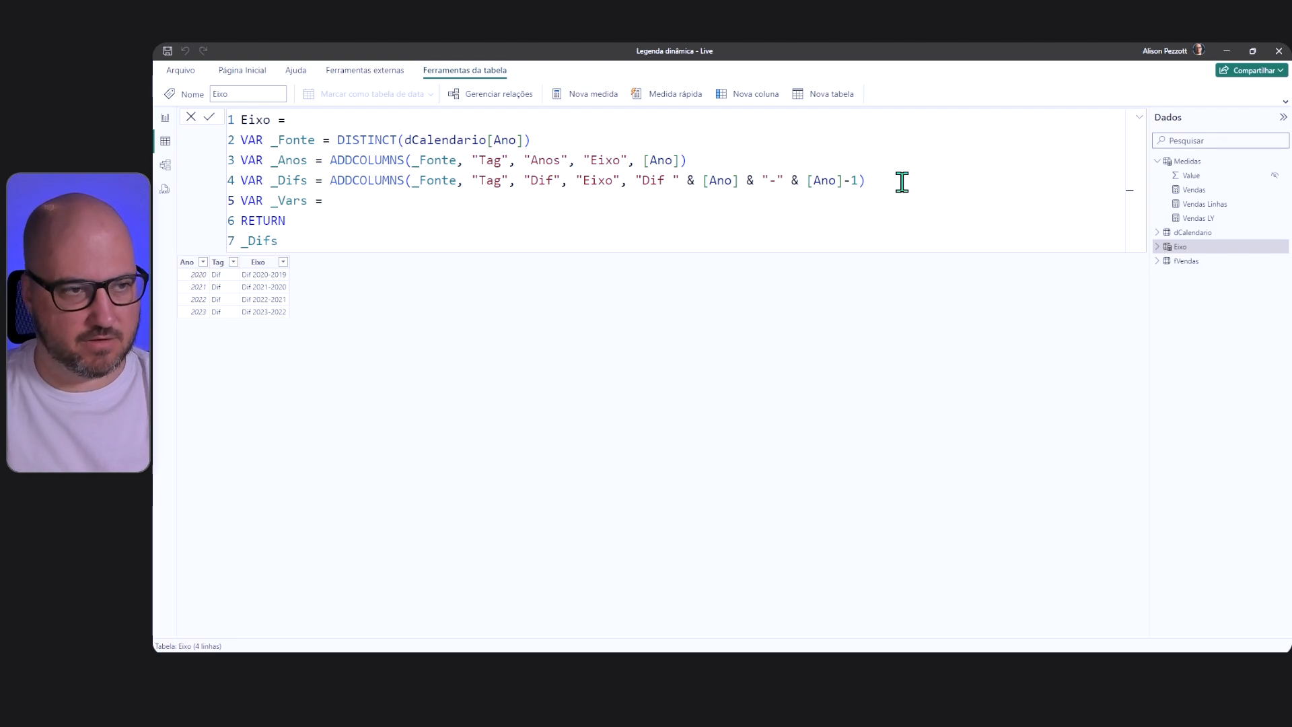
type(" AD")
key("BackSpace")
key("BackSpace")
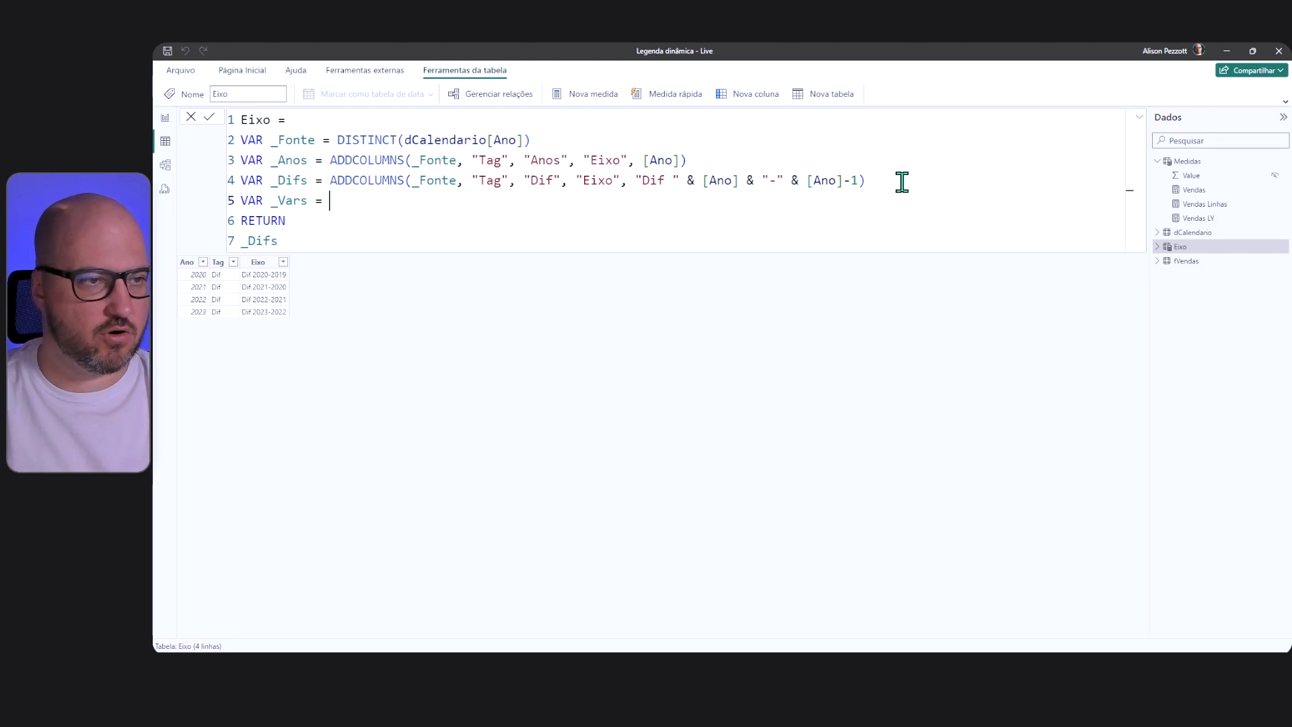
double_click(329, 180)
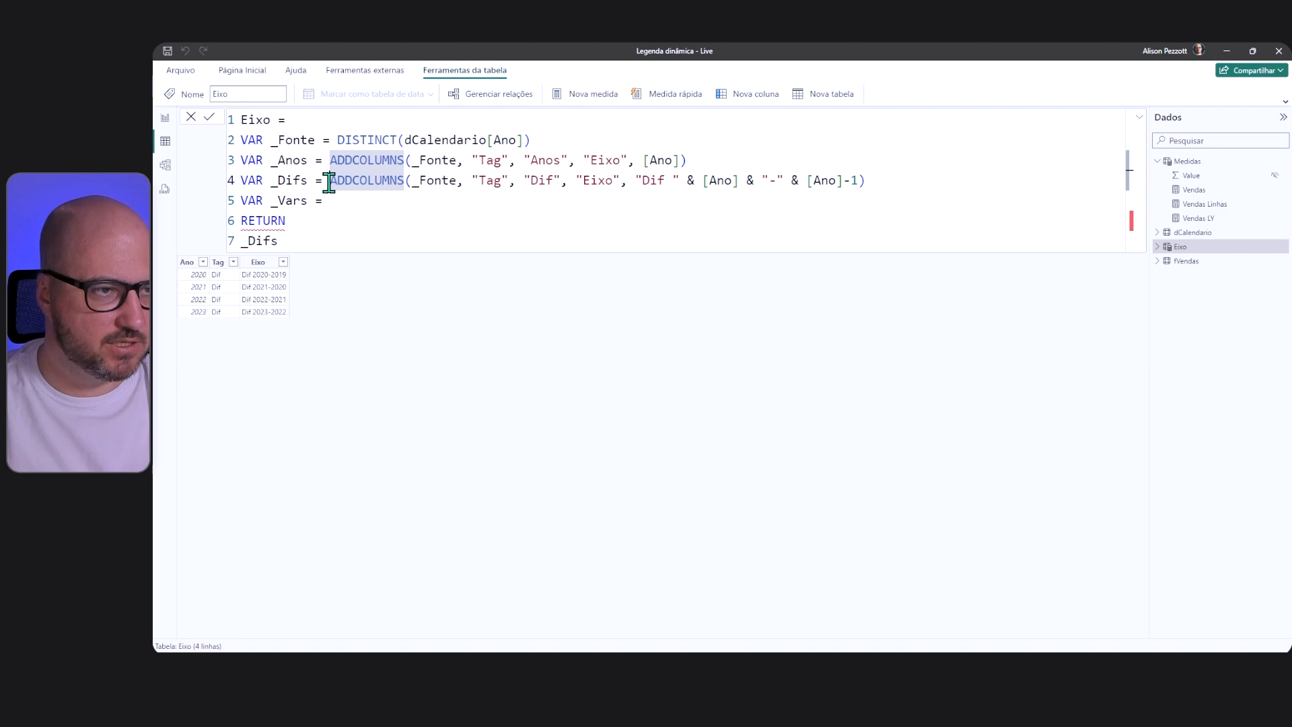
left_click_drag(332, 181, 876, 180)
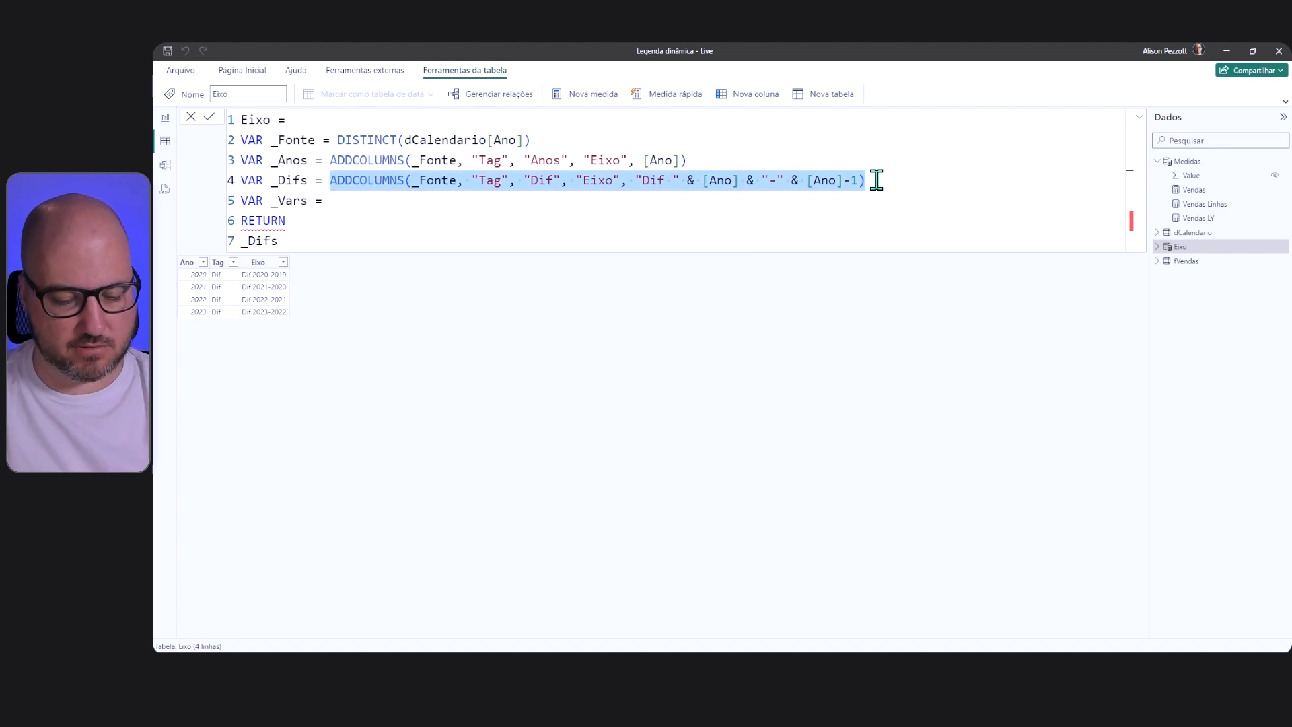
key("ctrl+c")
left_click(414, 200)
key("ctrl+v")
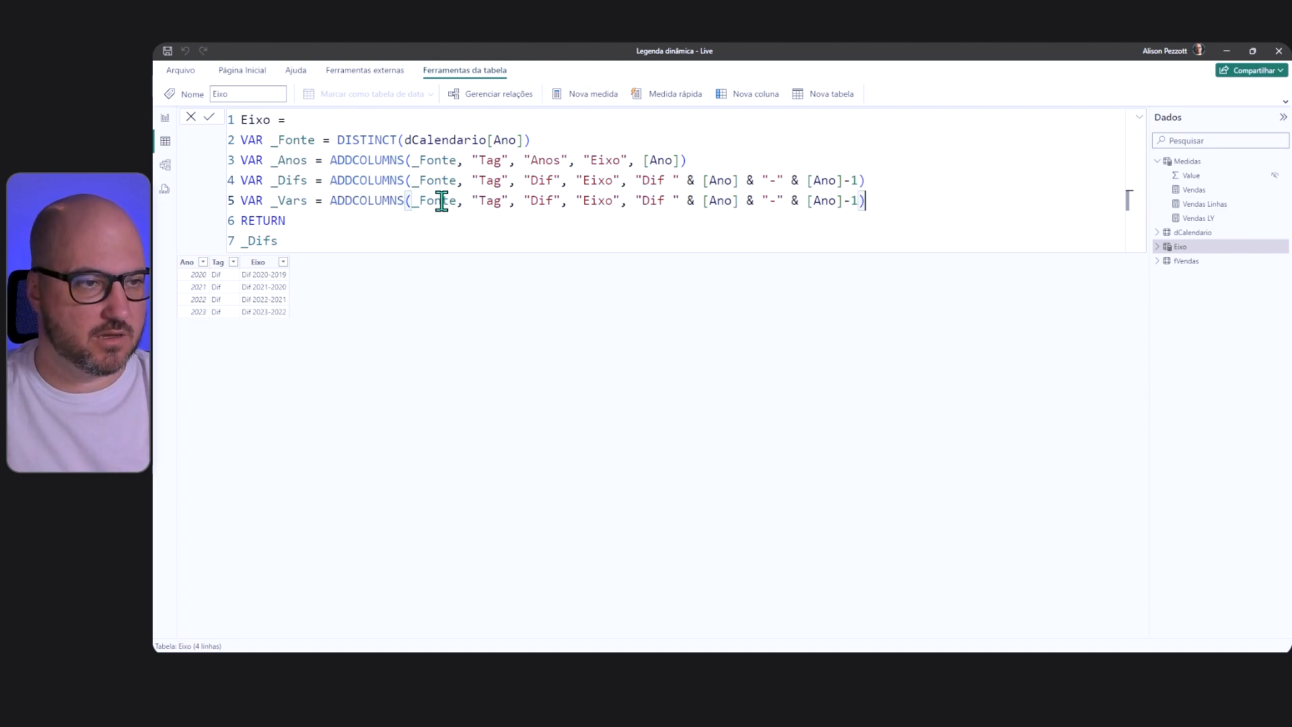
Step: In _Vars, set the Tag value to "Var", the Eixo prefix to "Var % " and the year separator to "/"
double_click(542, 199)
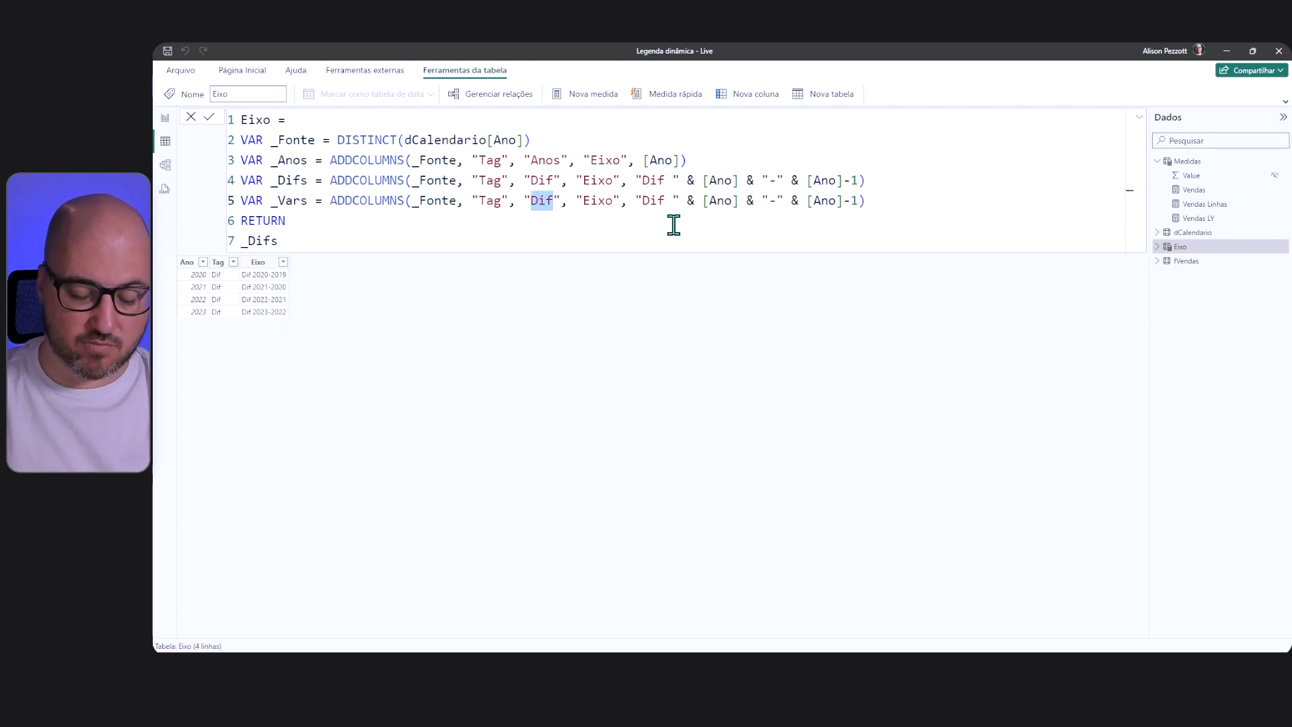
type("Var")
double_click(653, 201)
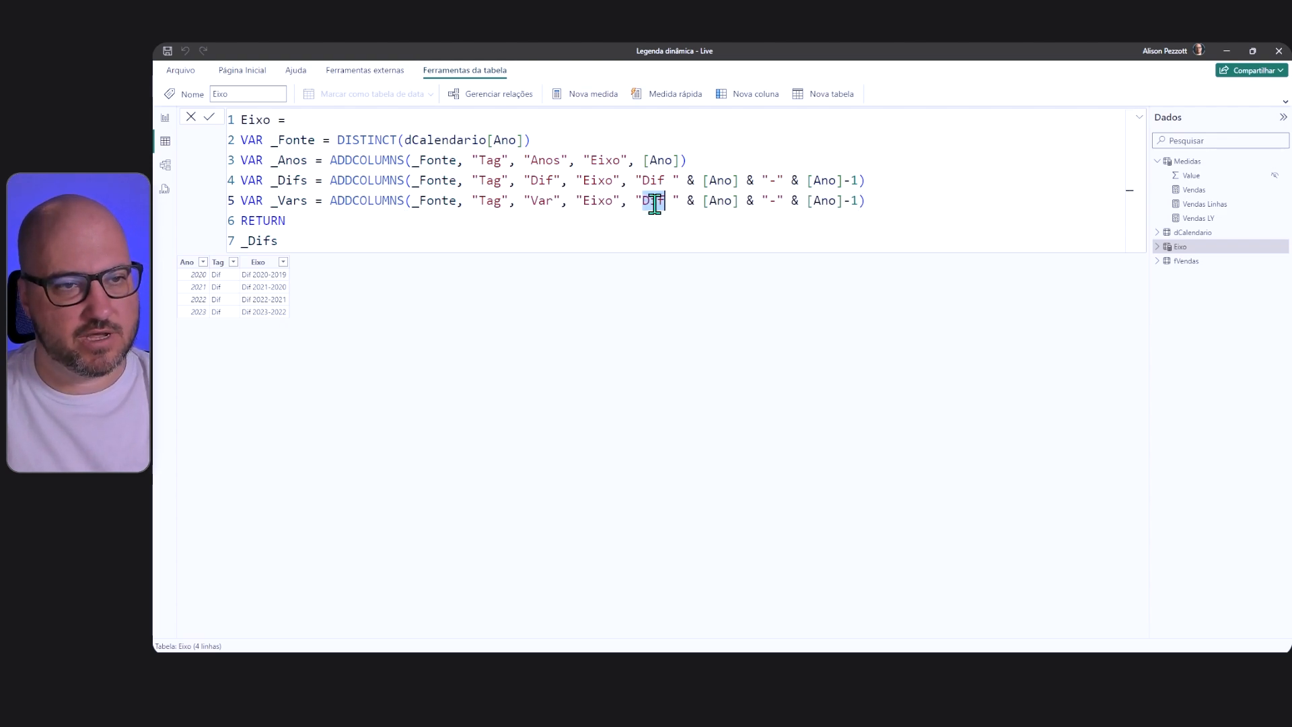
type("VAr %")
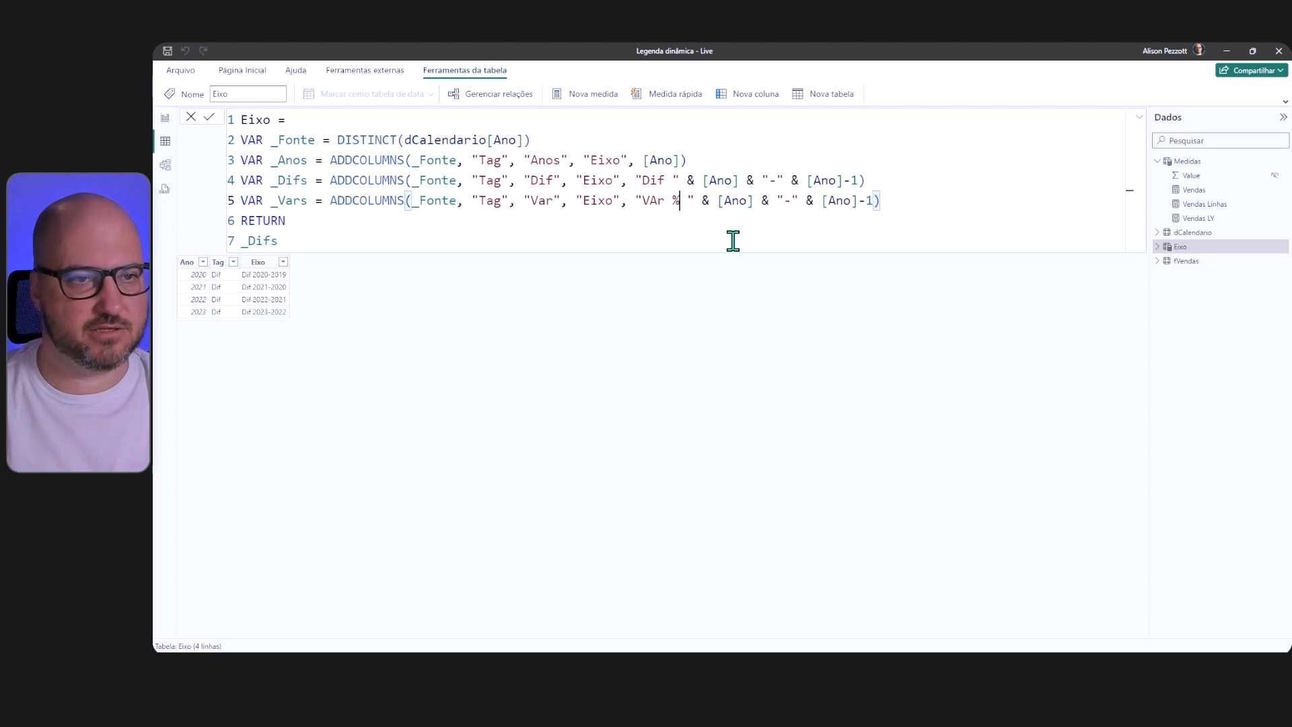
key("BackSpace")
type("a")
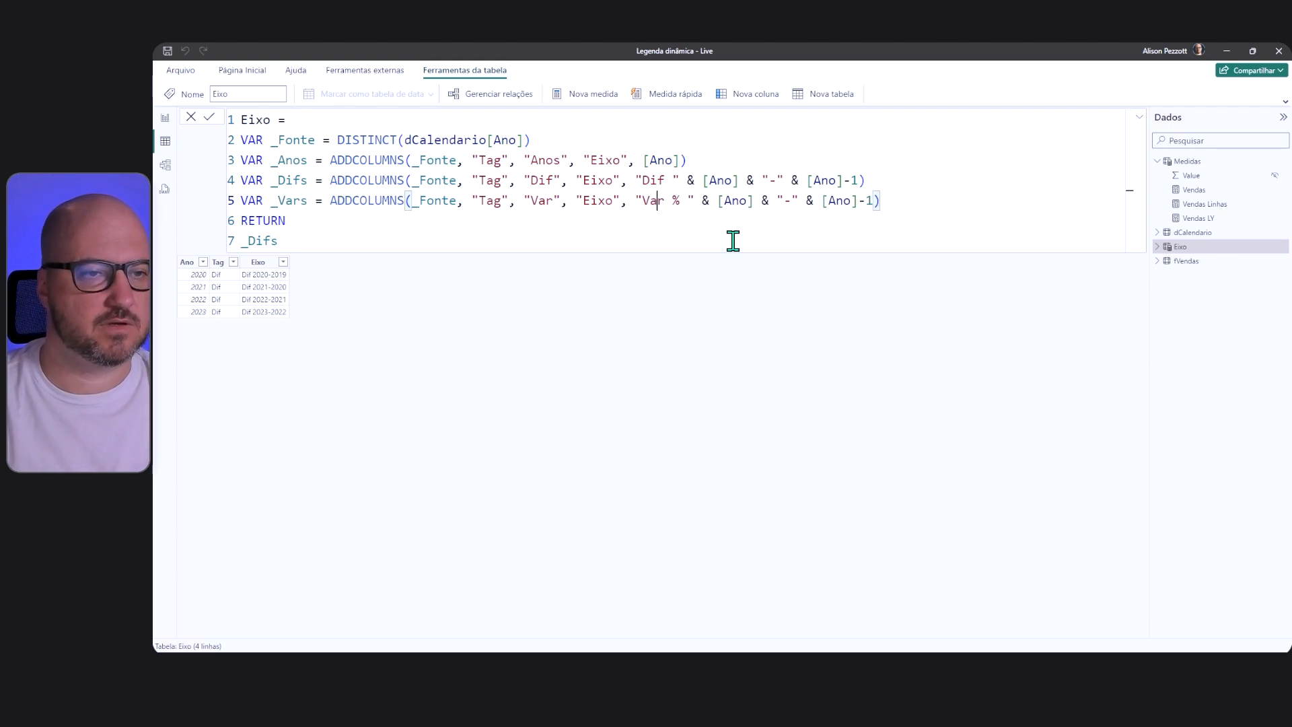
left_click(788, 201)
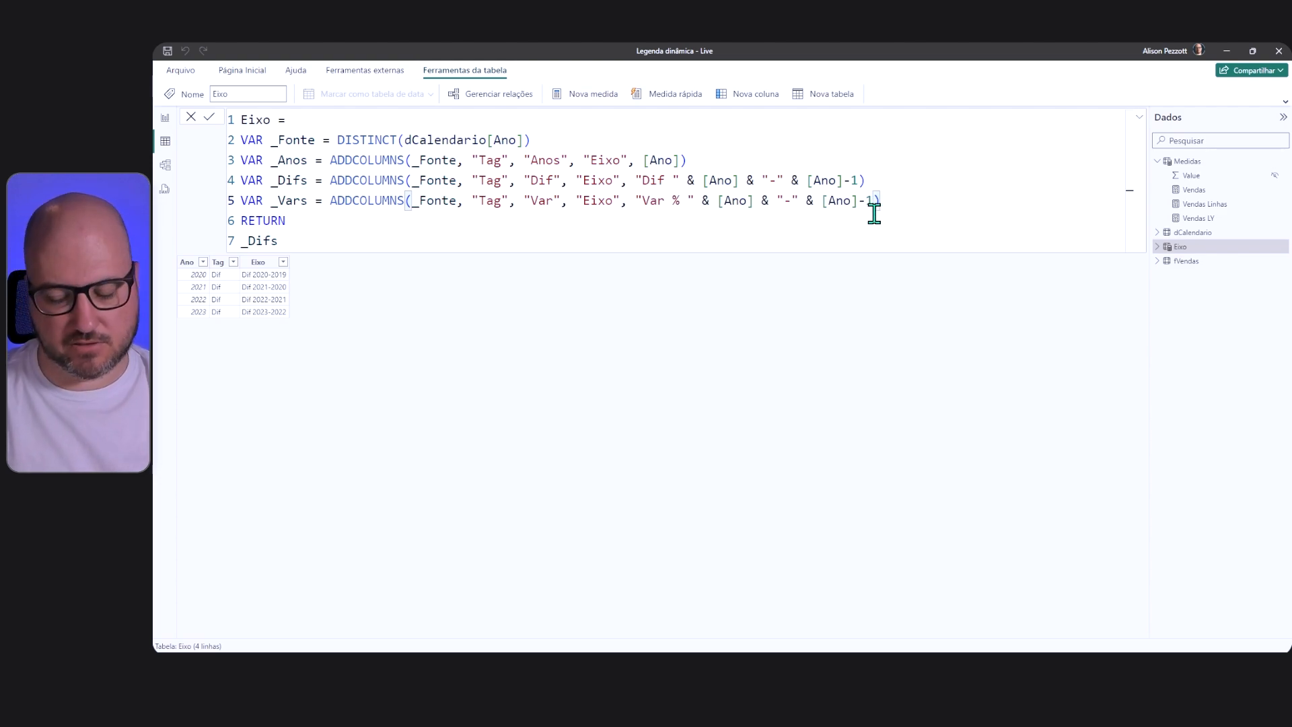
key("BackSpace")
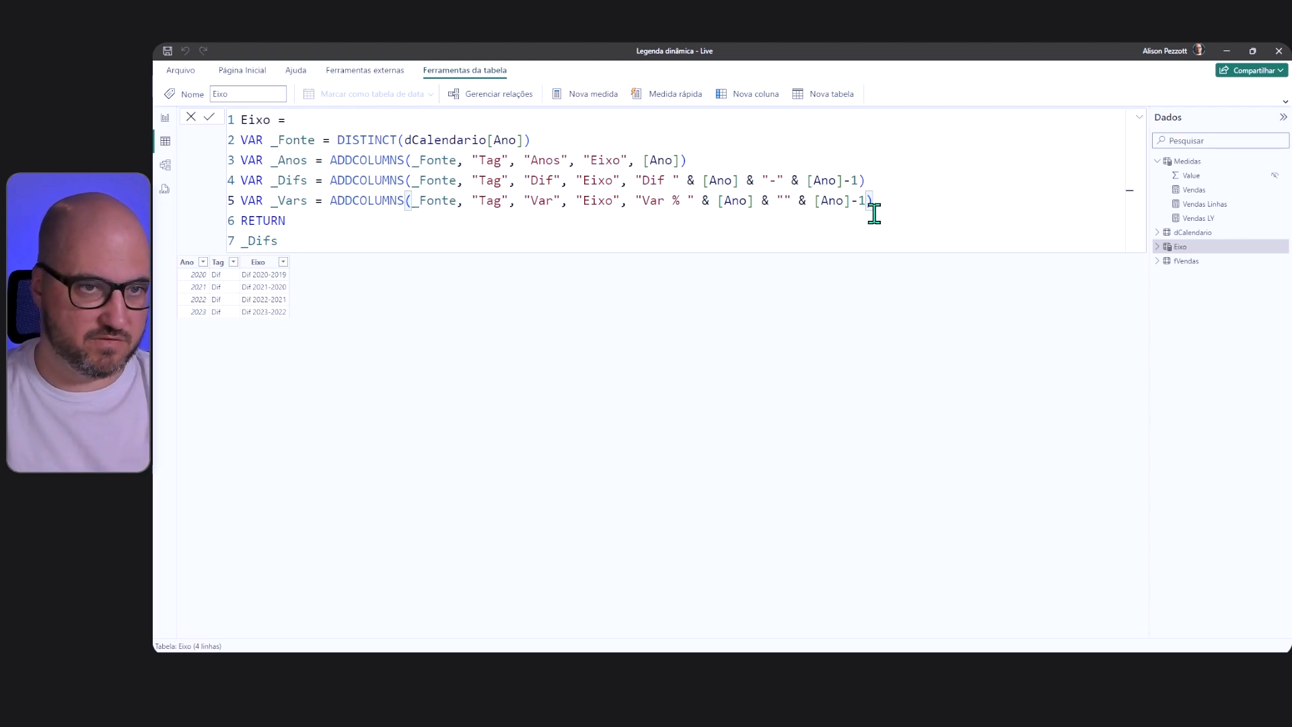
type("/")
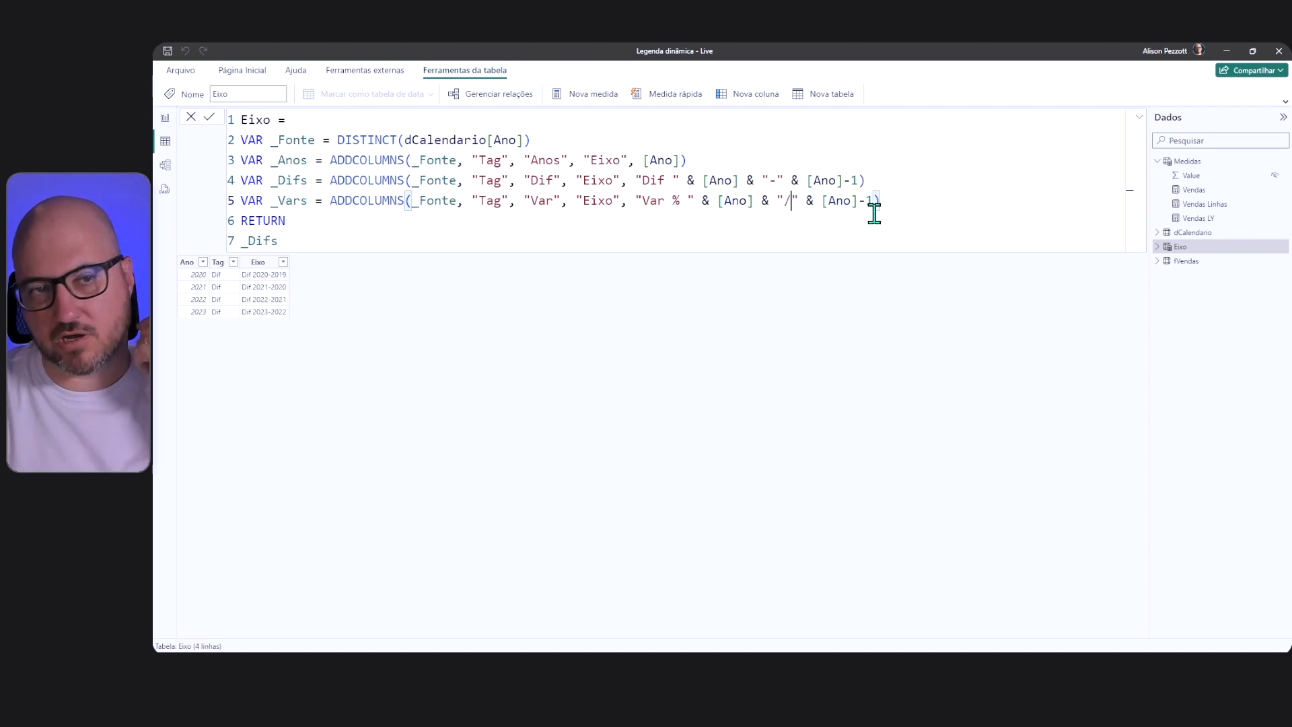
Step: Return _Vars instead of _Difs in the Eixo table formula, commit it, and examine the Eixo column
double_click(297, 201)
key("ctrl+c")
double_click(259, 241)
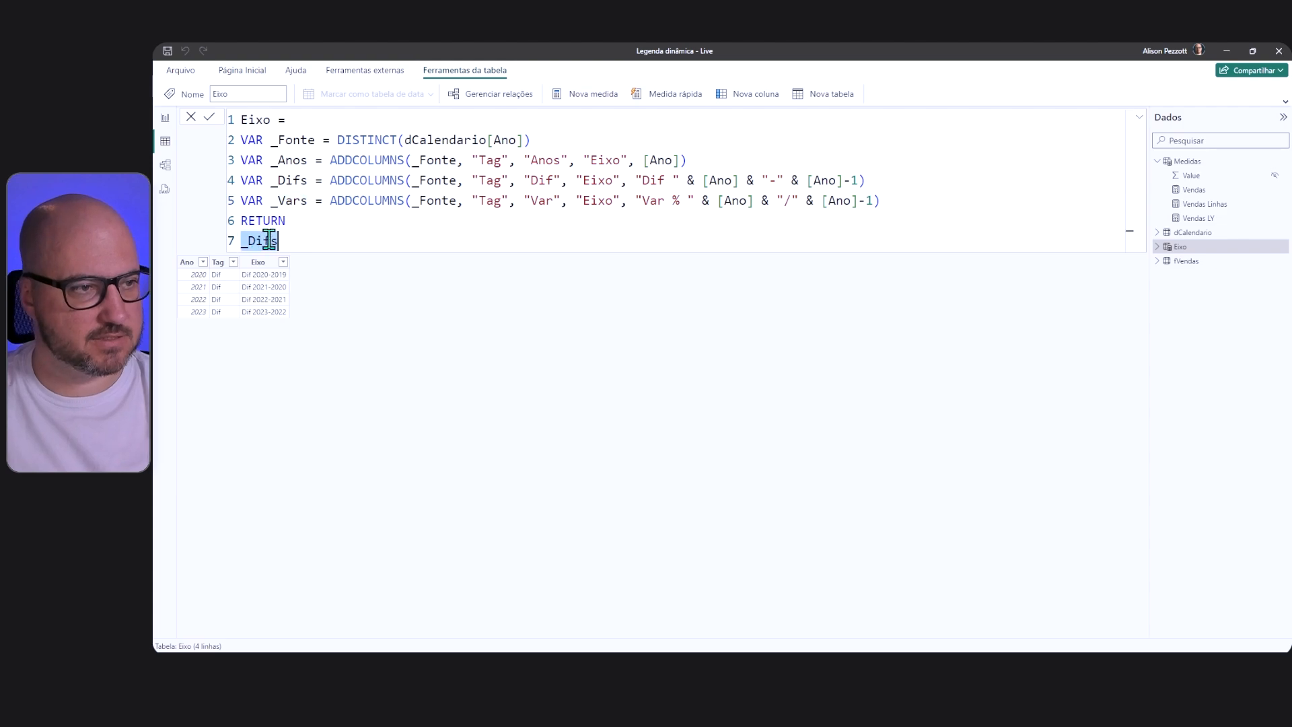
key("ctrl+v")
key("Return")
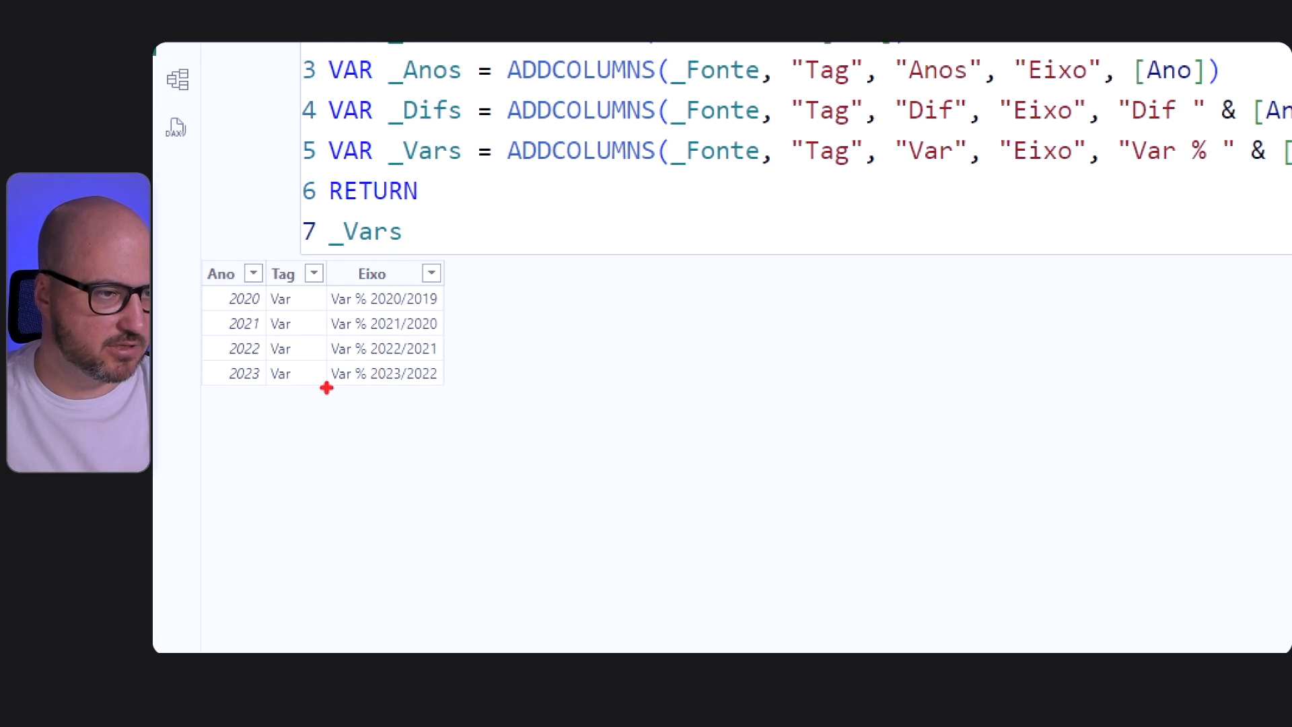
left_click_drag(317, 244, 464, 408)
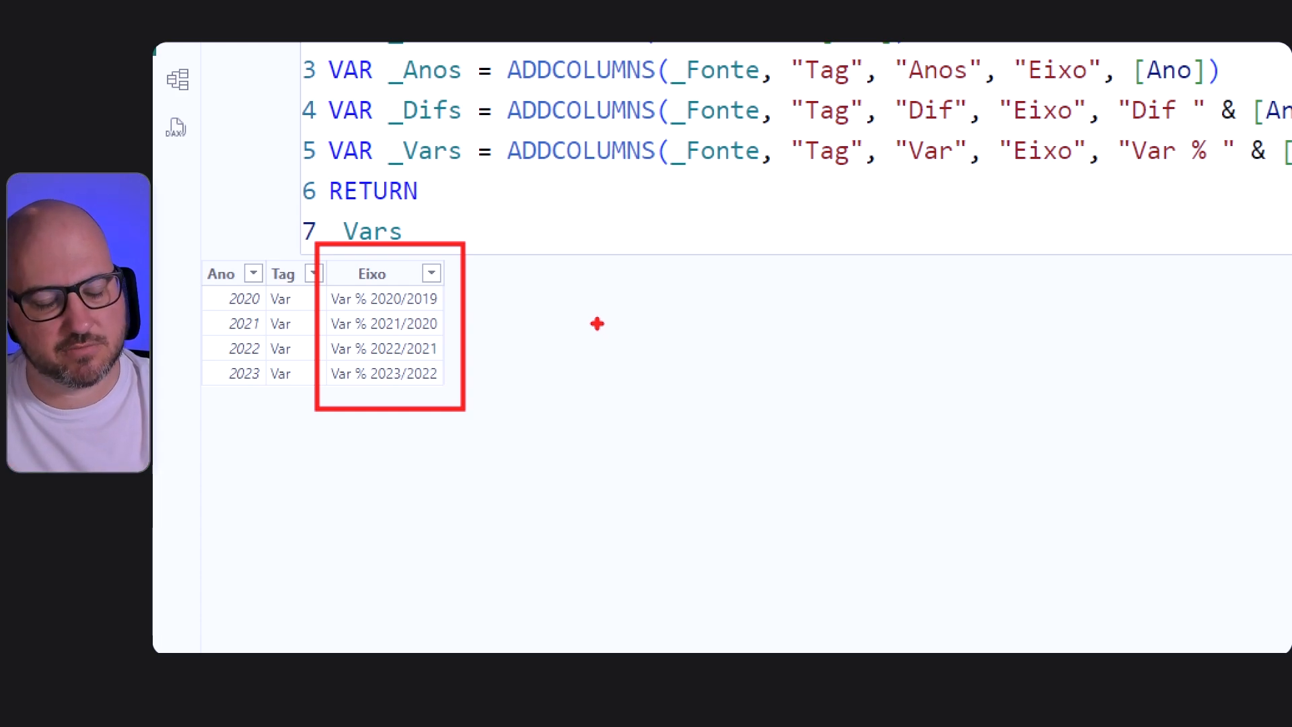
key("Escape")
Step: Replace the returned _Vars with UNION(_Anos, _Difs, _Vars), commit the Eixo table, and review its combined rows
left_click_drag(292, 242, 228, 240)
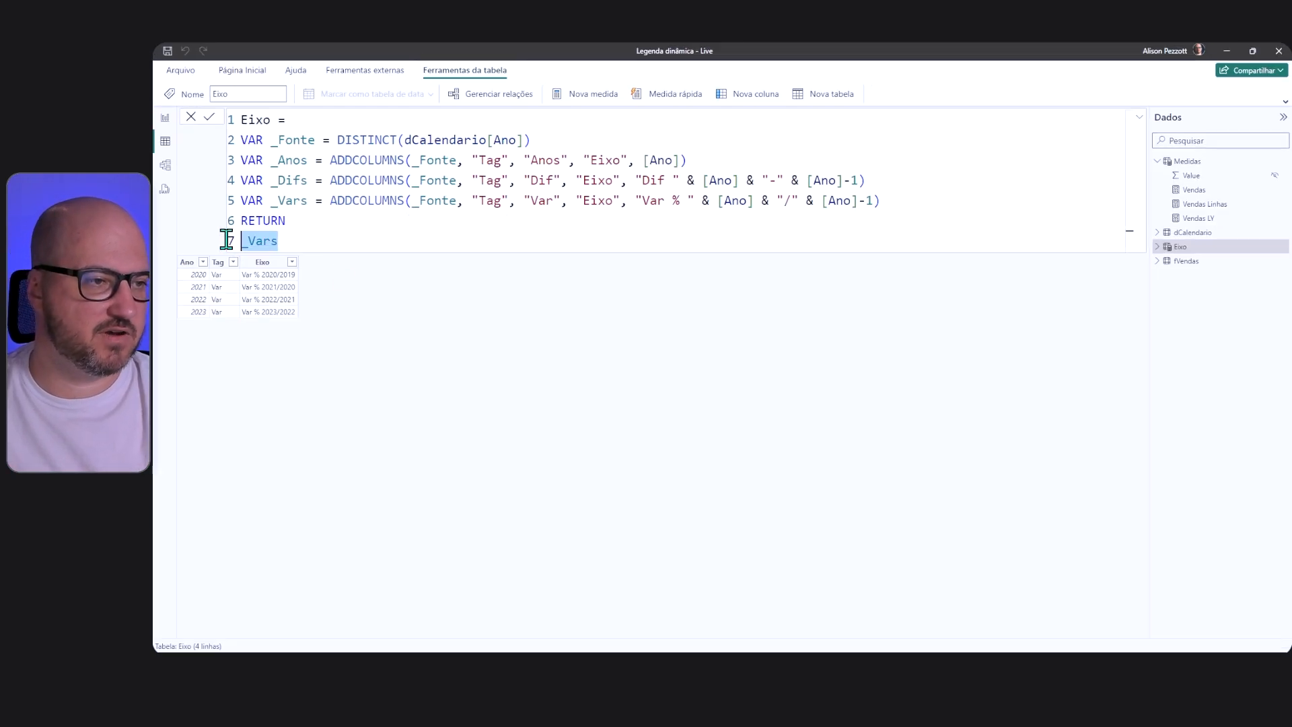
key("BackSpace")
type("UNI")
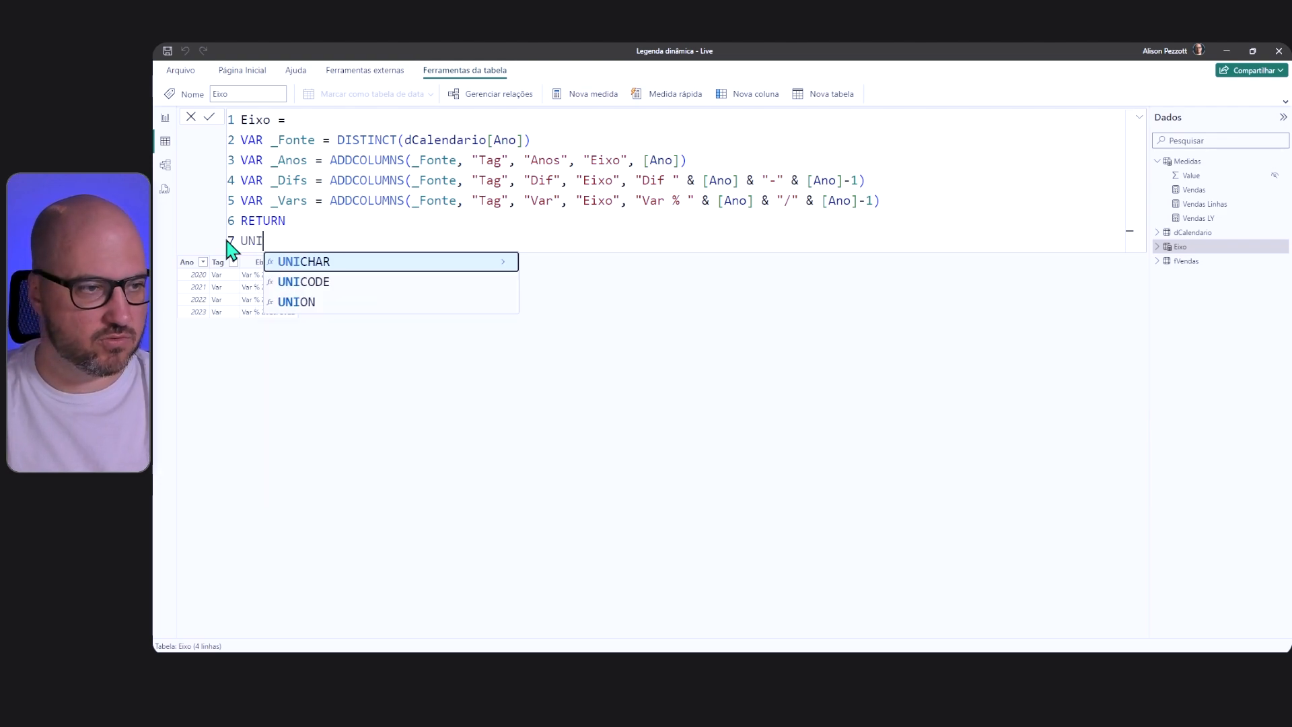
type("ON(_")
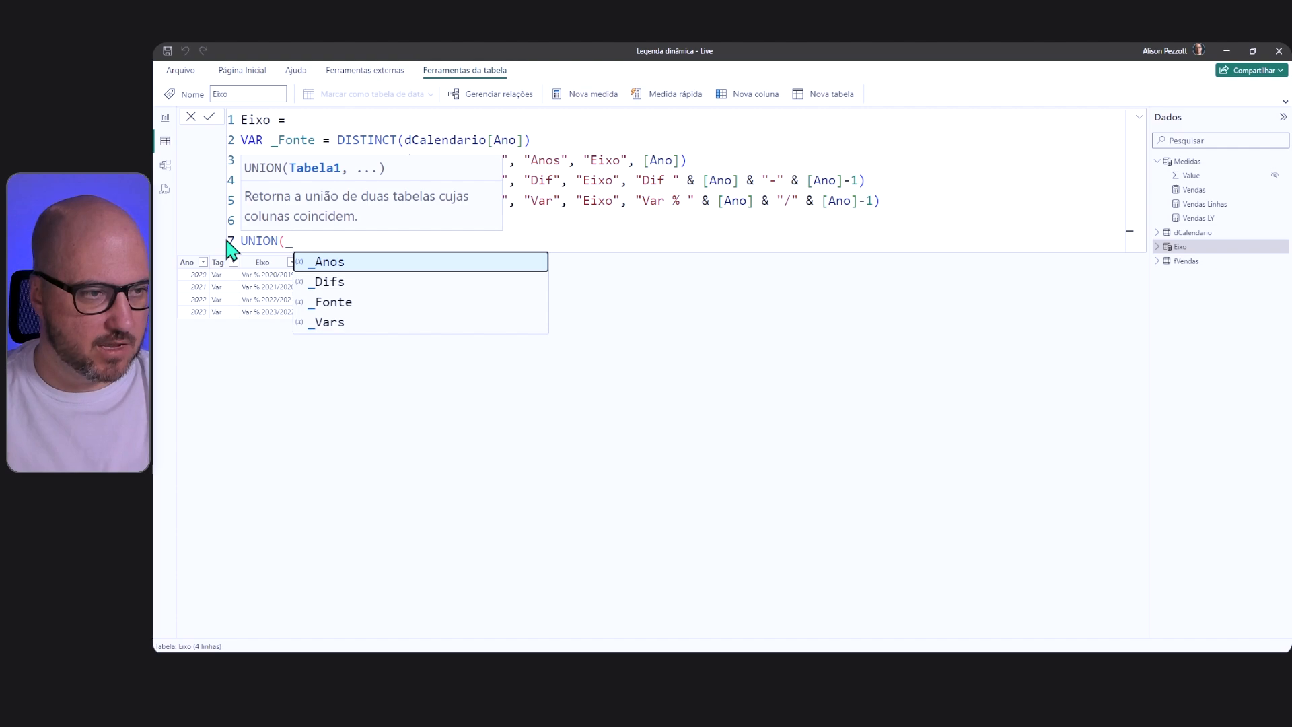
type("Anos,")
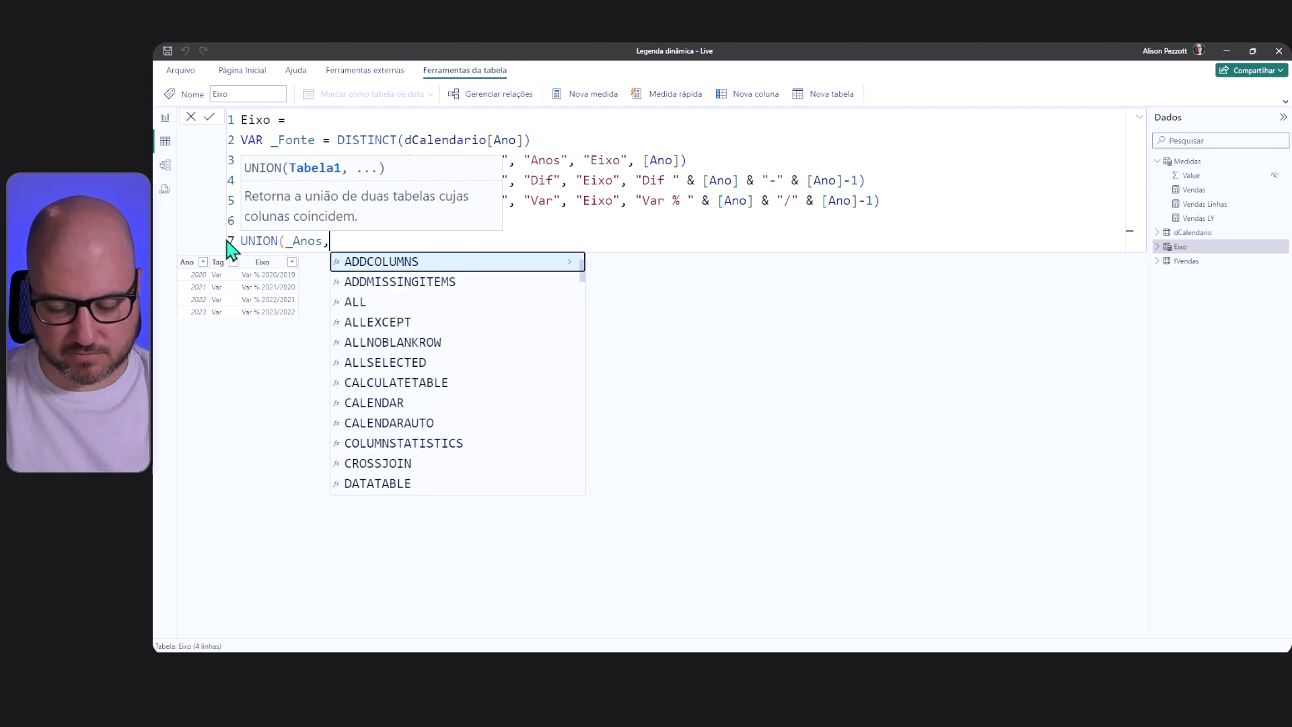
type(" _Difs,")
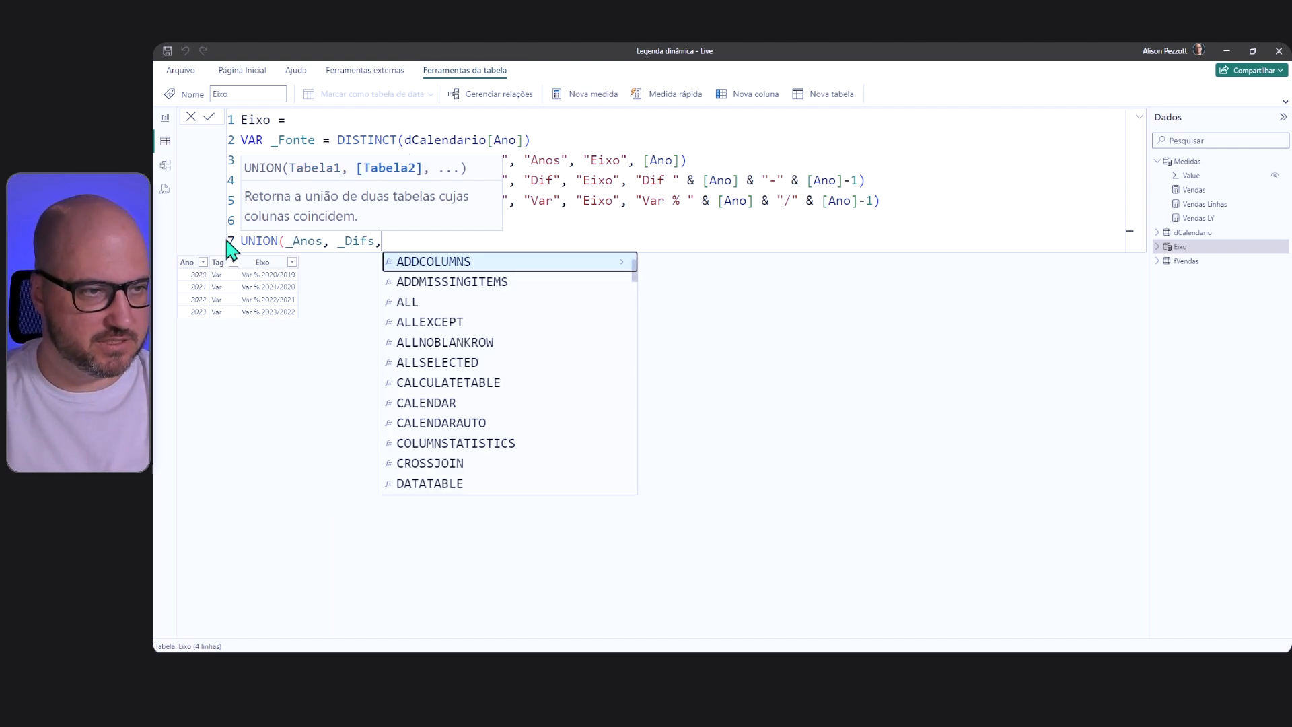
type(" _Vars")
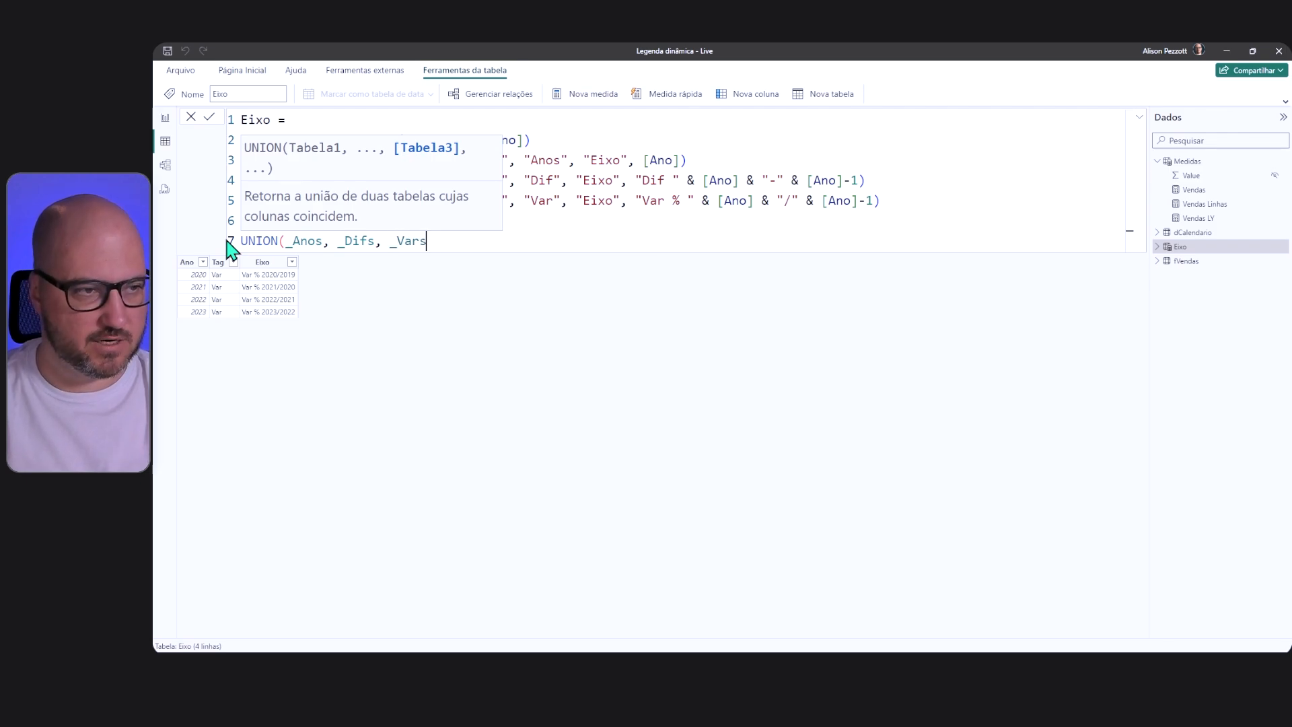
type(")")
key("Return")
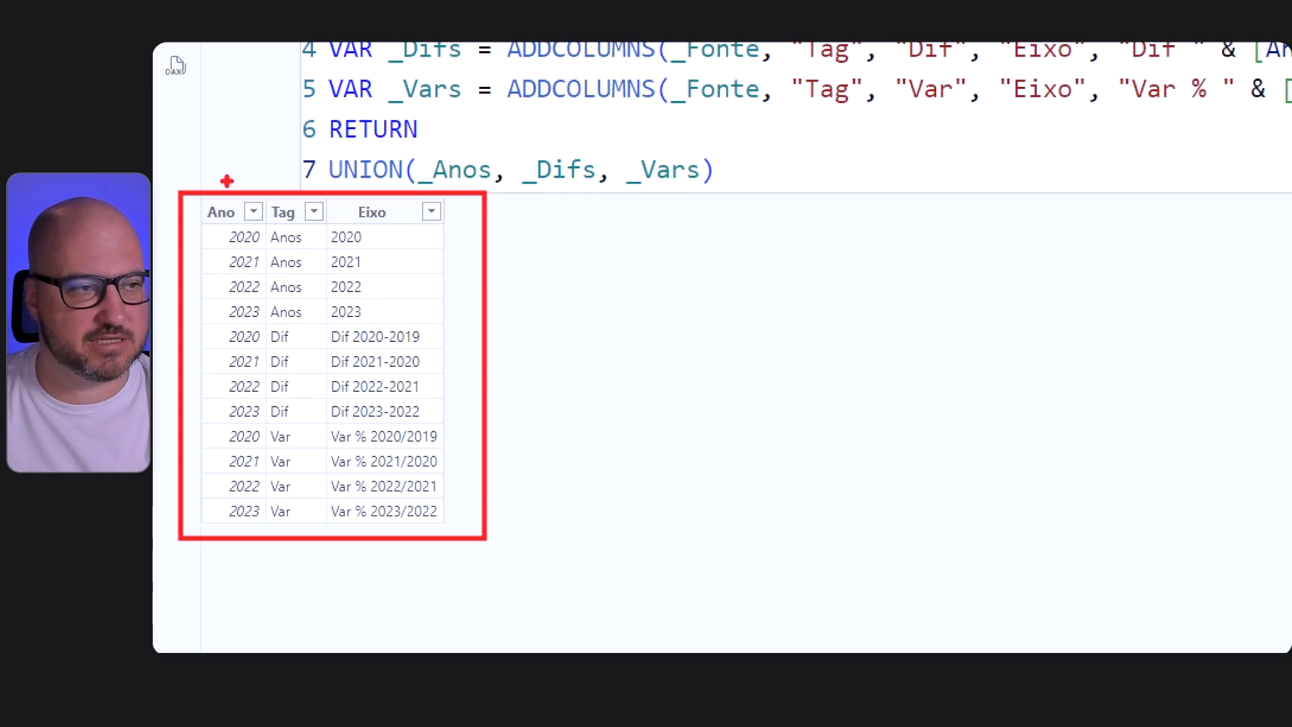
left_click_drag(227, 181, 227, 64)
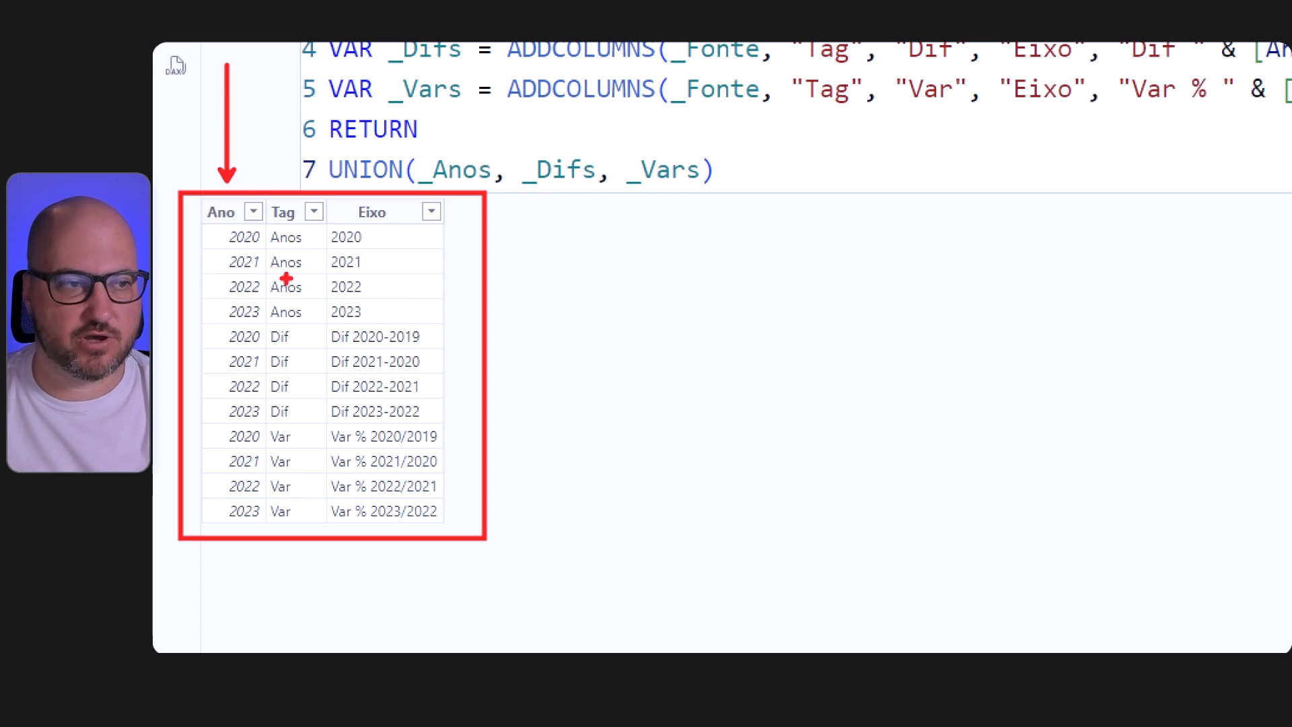
mouse_move(262, 222)
left_mouse_down()
mouse_move(330, 324)
mouse_move(313, 410)
mouse_move(327, 423)
mouse_move(327, 524)
left_mouse_up()
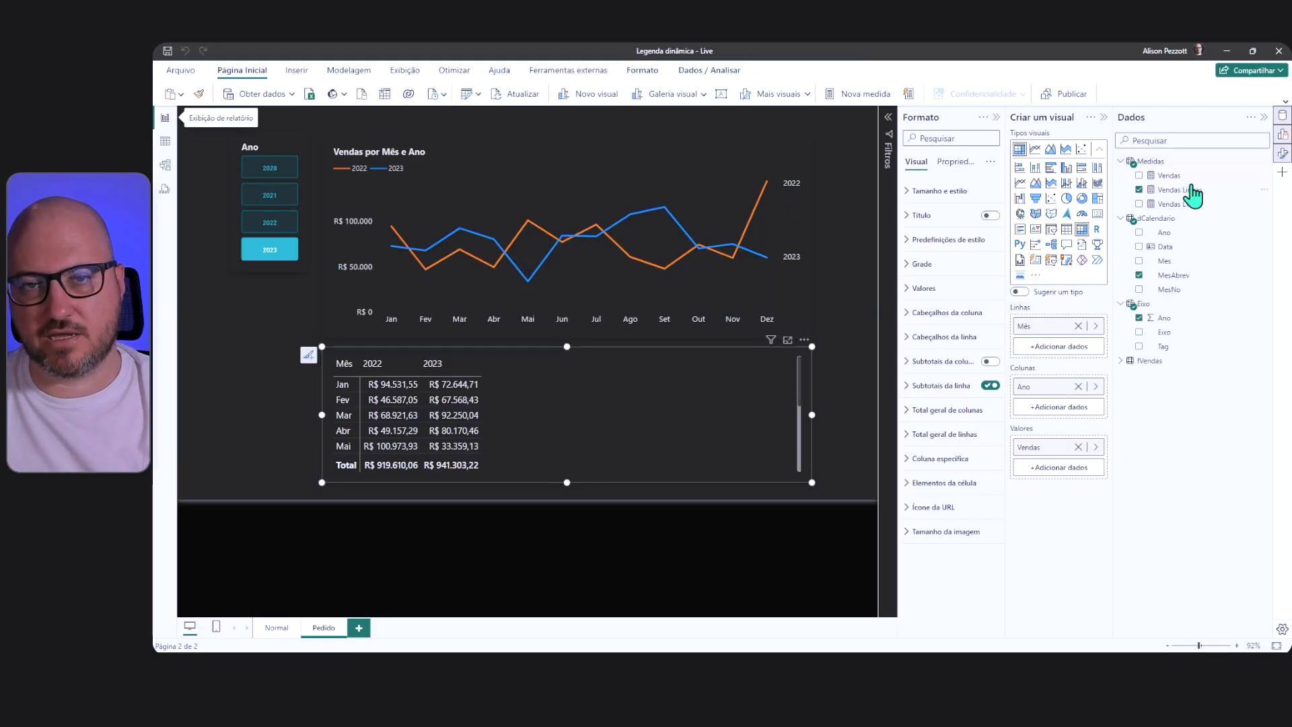
Step: Create a new measure in the Medidas table containing a copy of the full Vendas Linhas formula
left_click(1177, 189)
left_click(712, 157)
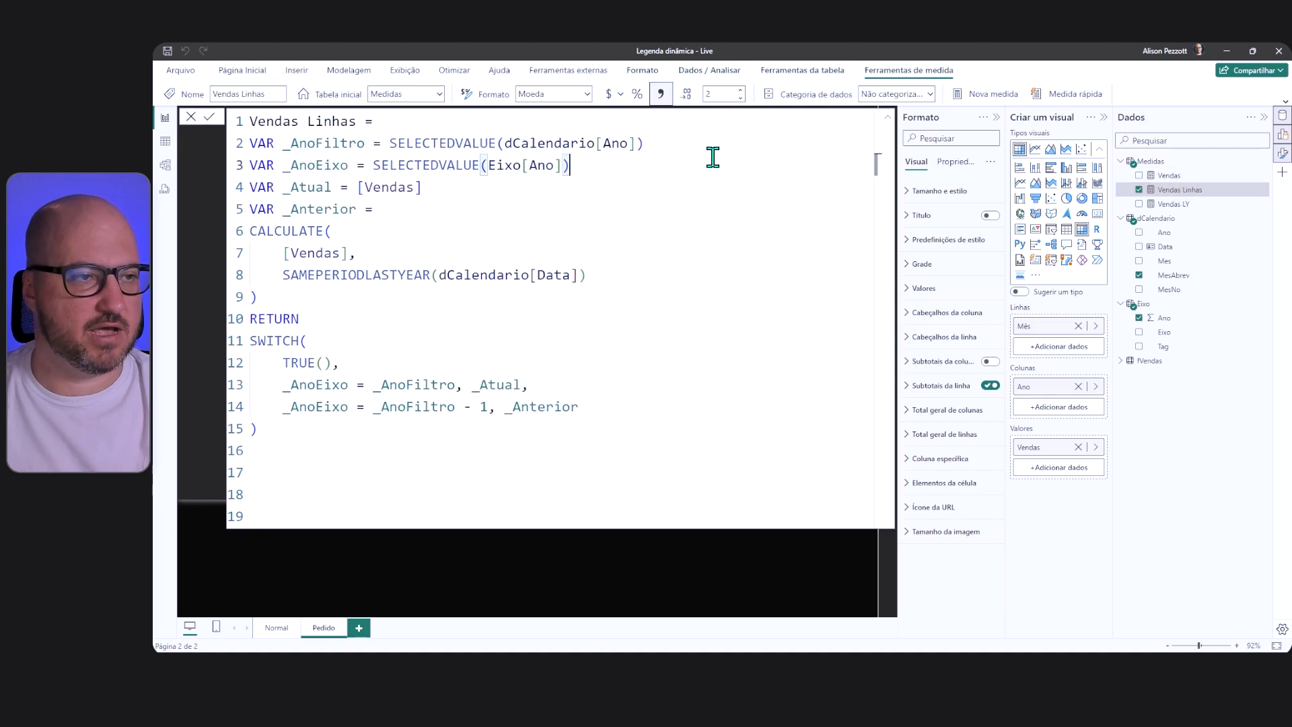
key("ctrl+a")
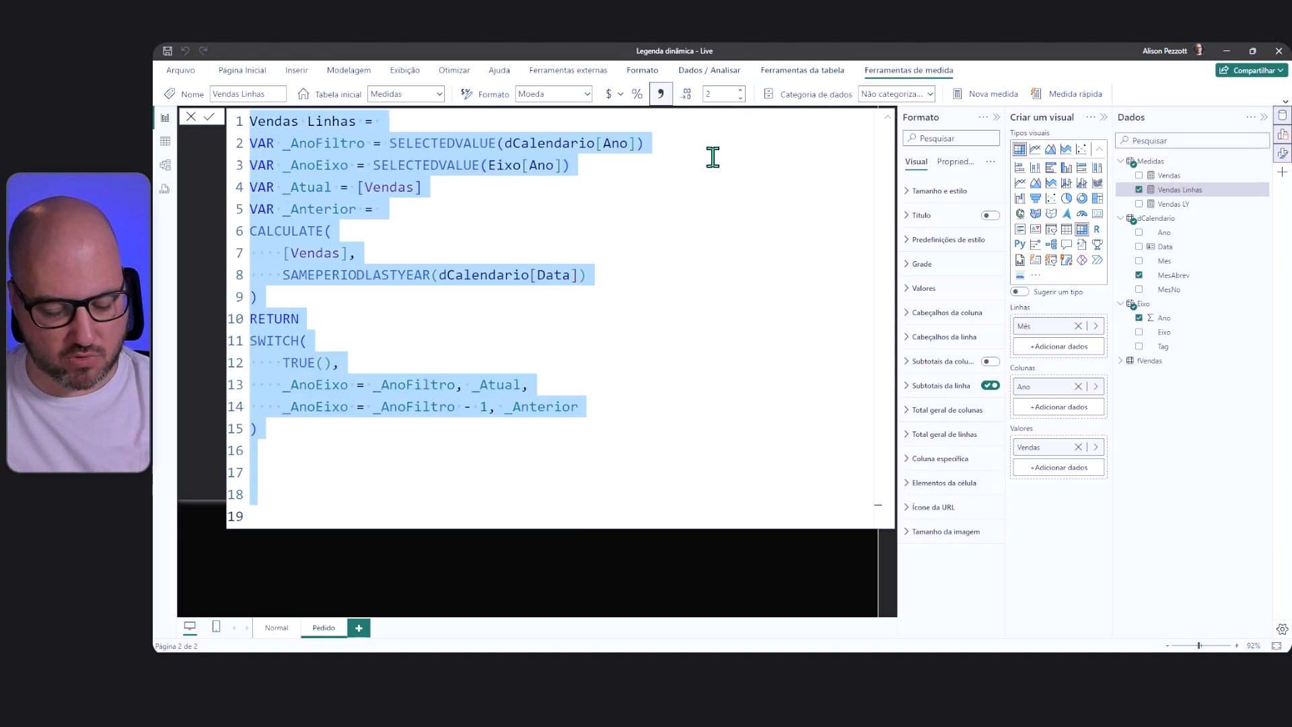
right_click(1172, 162)
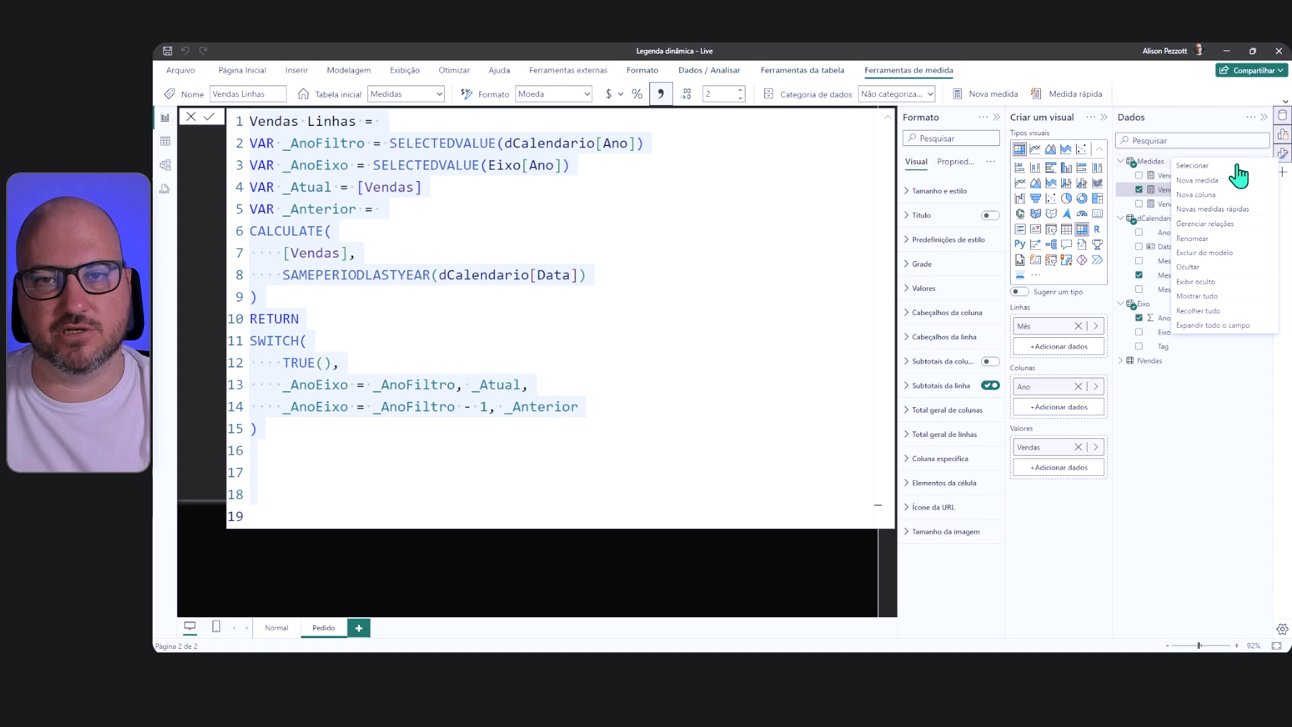
left_click(1230, 183)
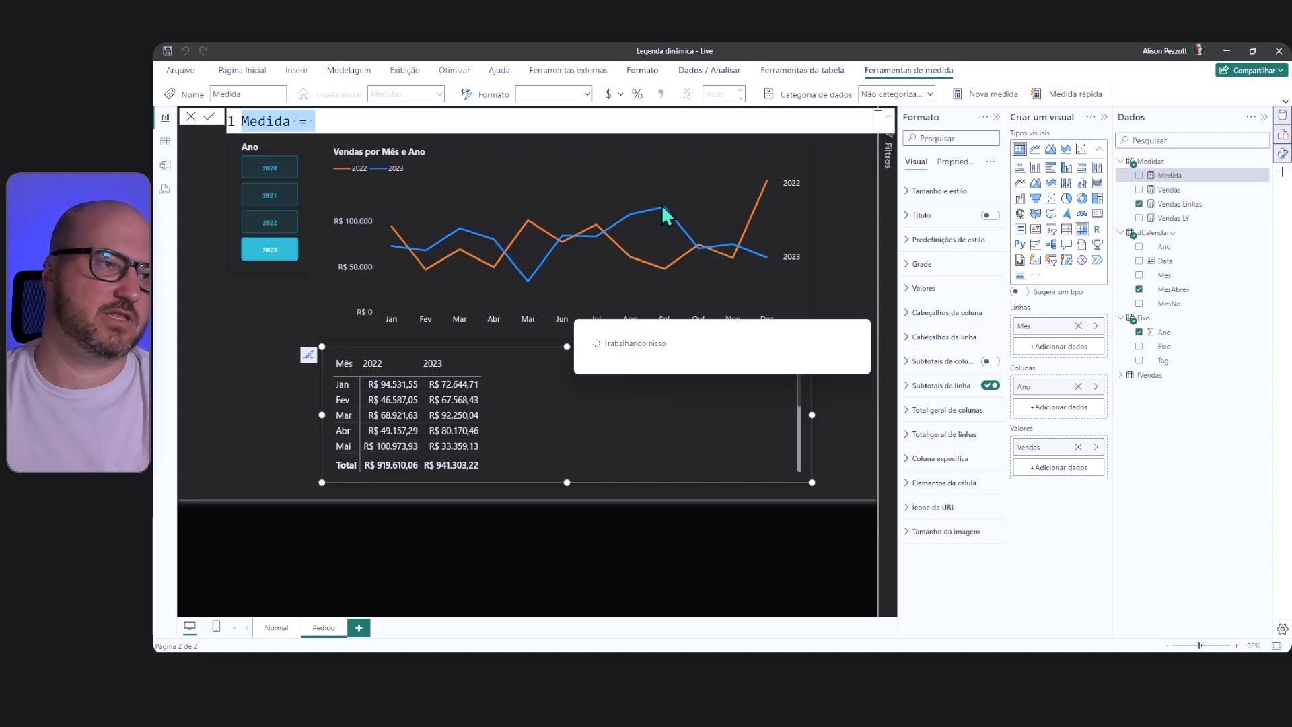
left_click(438, 124)
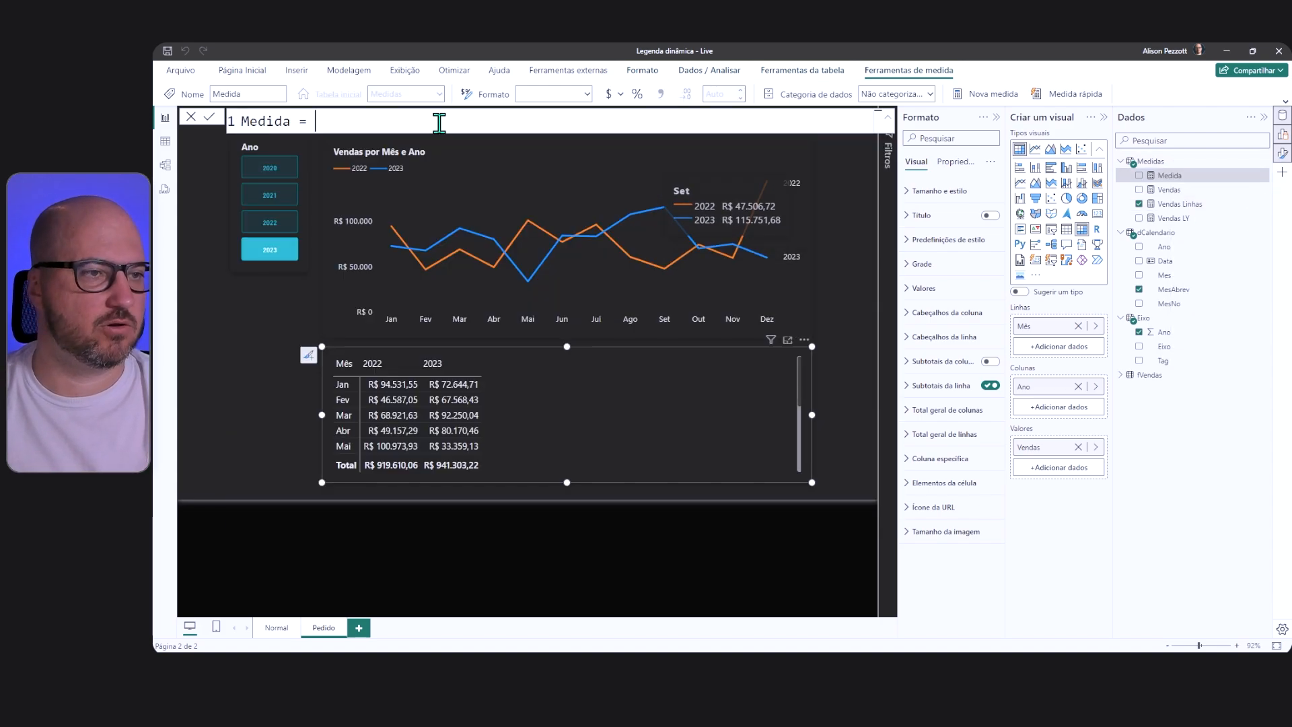
key("ctrl+v")
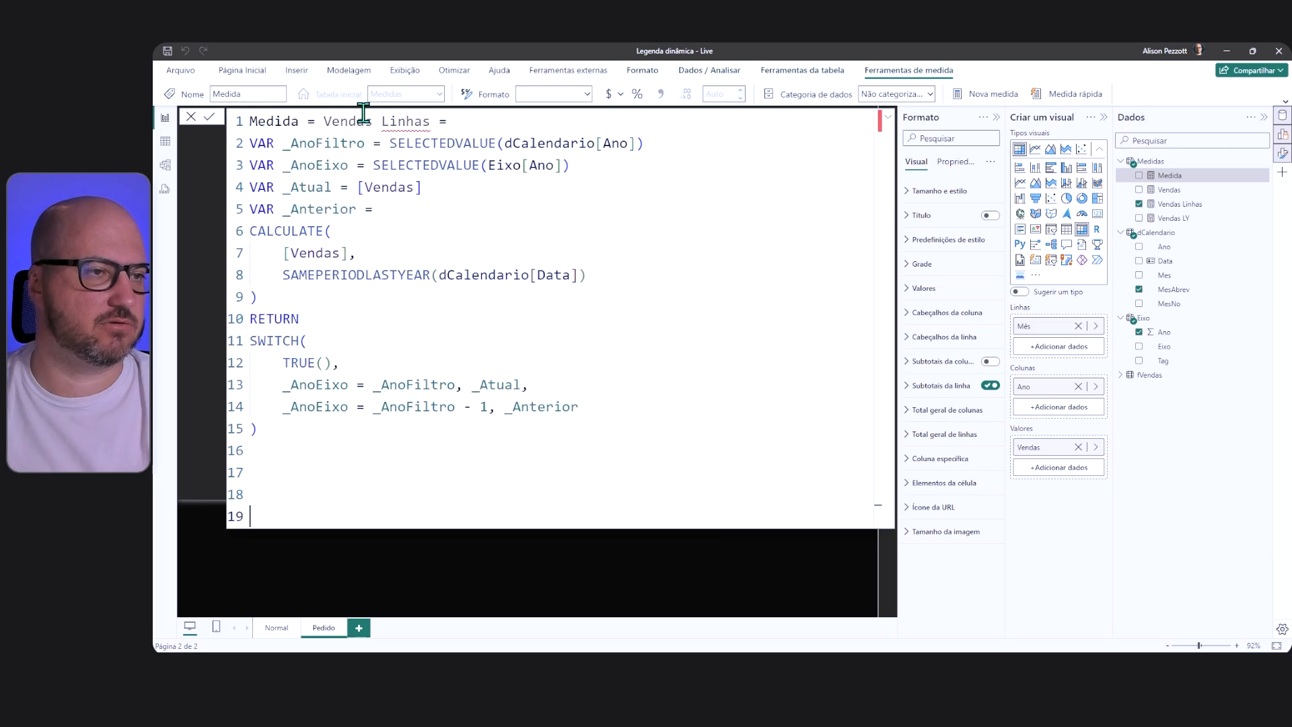
Step: Remove the leftover "Medida =" prefix and rename the copied measure to Vendas Matriz in its formula
left_click_drag(323, 119, 245, 119)
key("BackSpace")
double_click(321, 119)
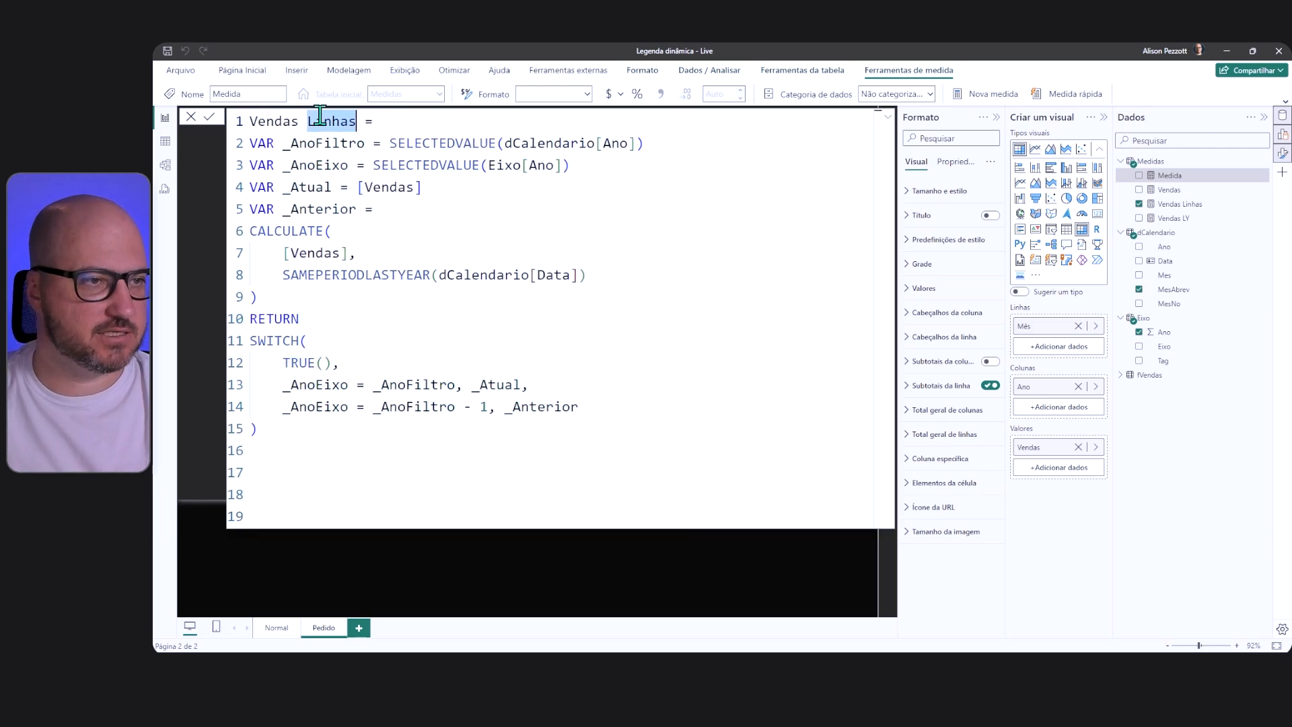
type("Matriz")
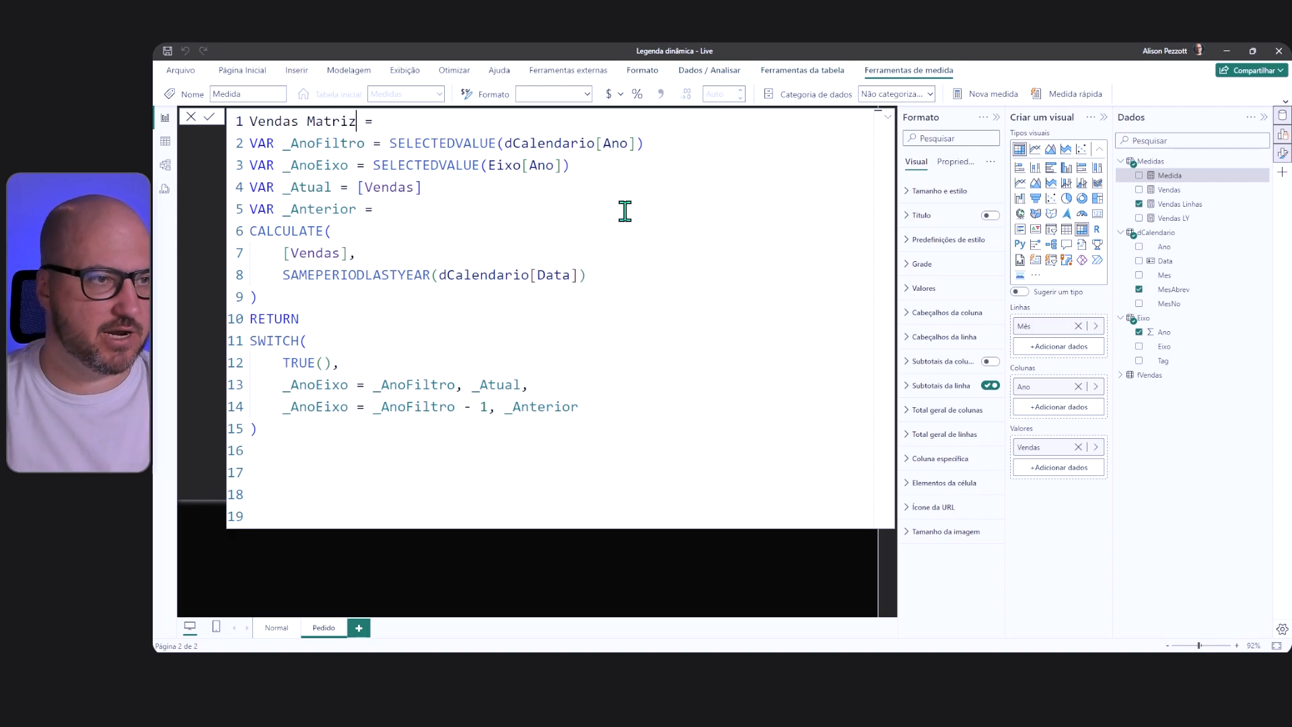
Step: Below the _Anterior CALCULATE block, declare a variable _Dif as _Atual - _Anterior
left_click(654, 170)
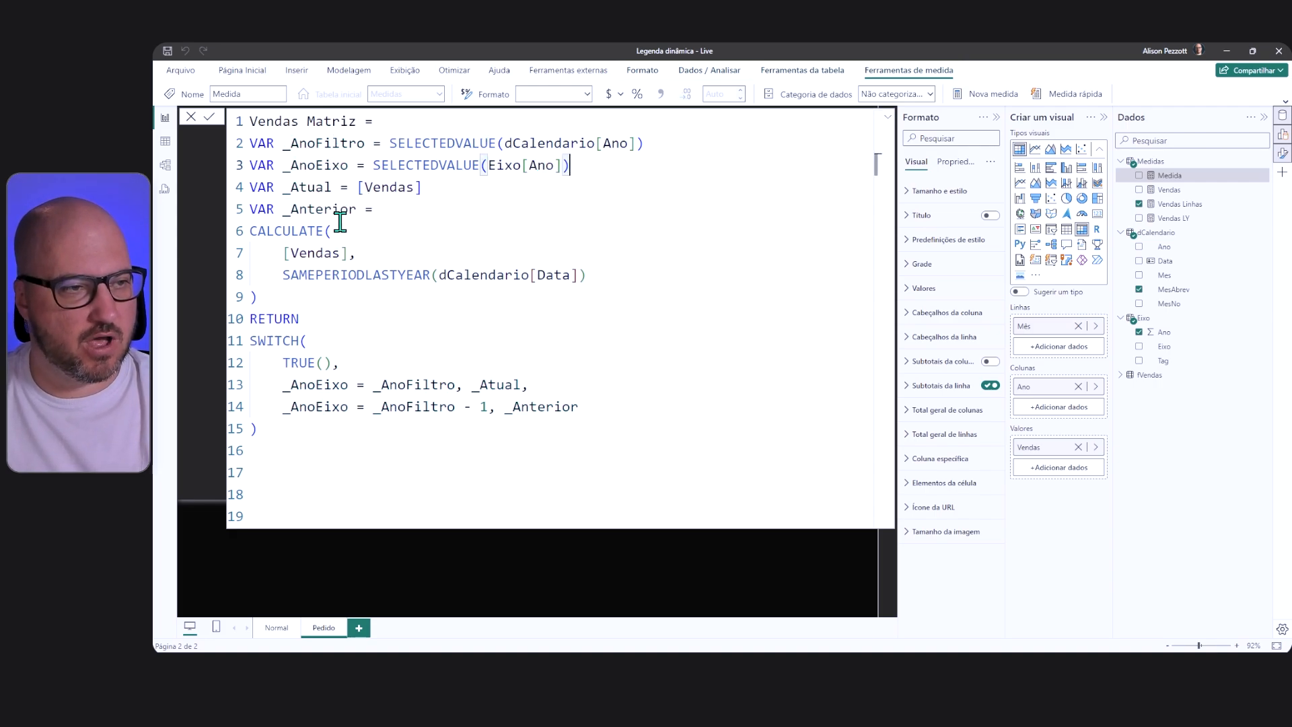
left_click(294, 296)
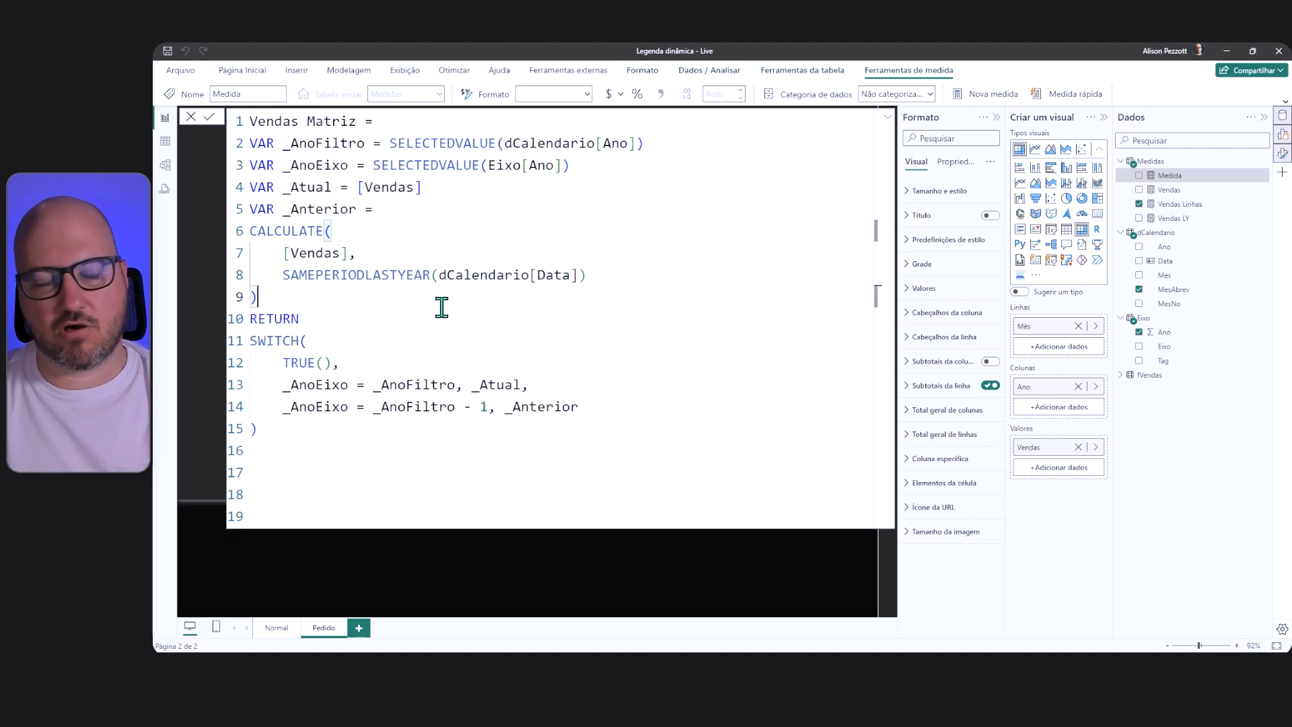
key("Return")
type("VAR")
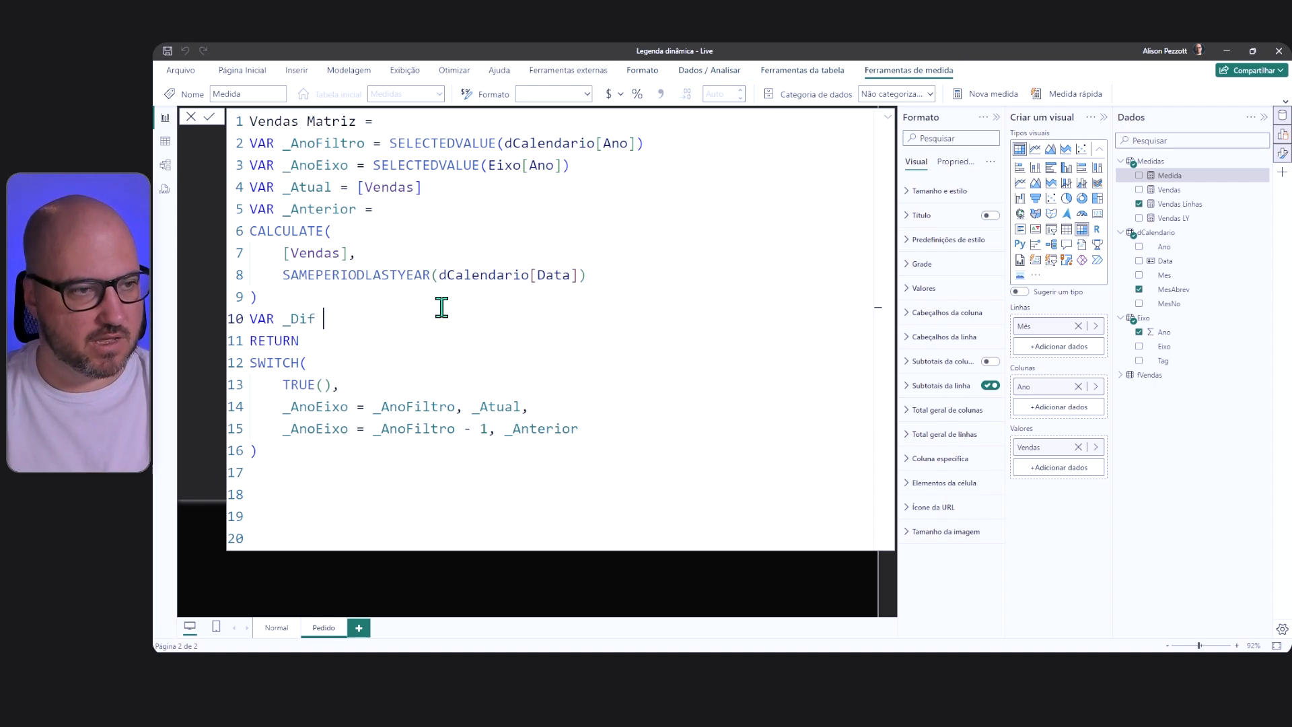
type("_Dif = _")
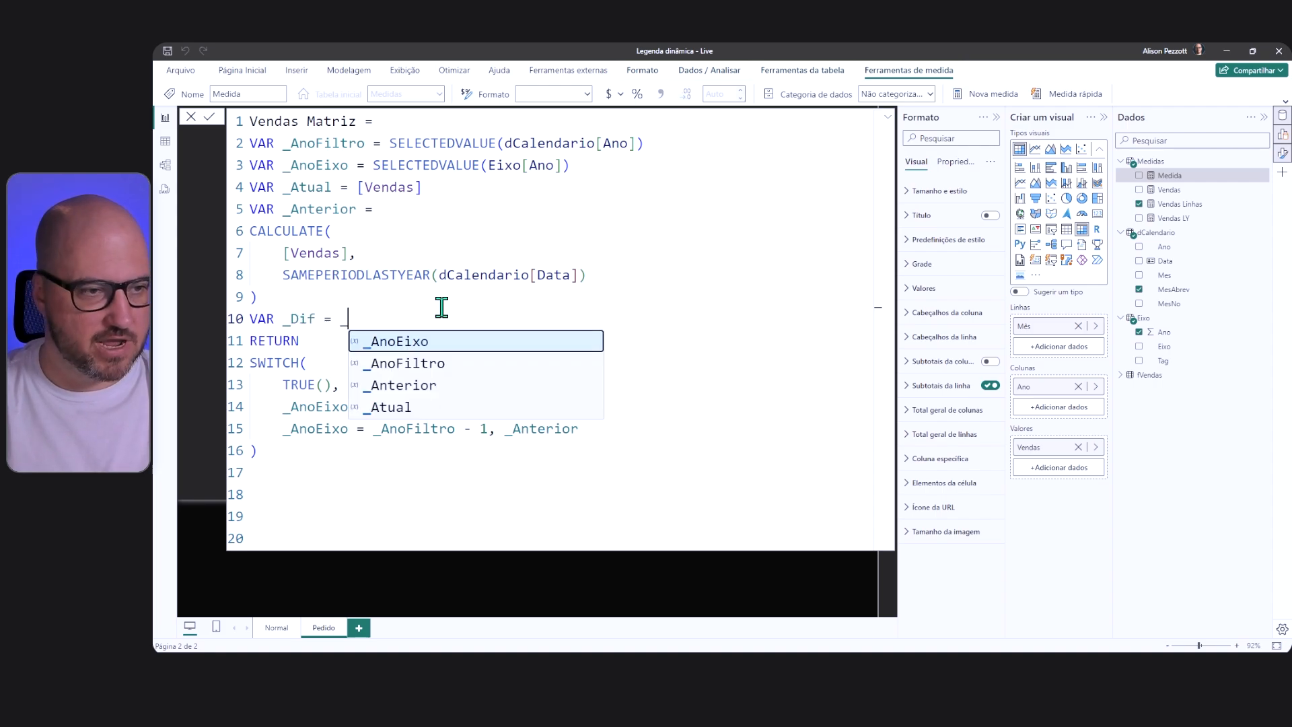
key("Down")
key("Down")
key("Down")
key("Tab")
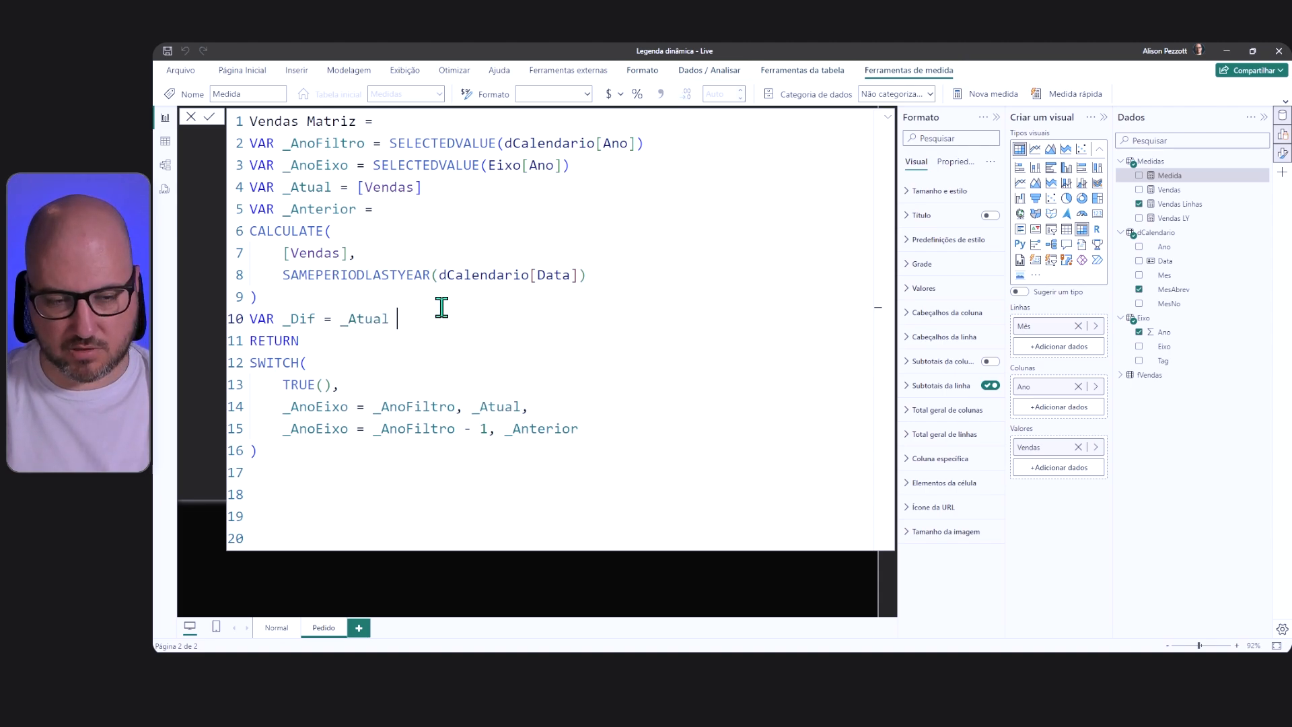
type("- _Ant")
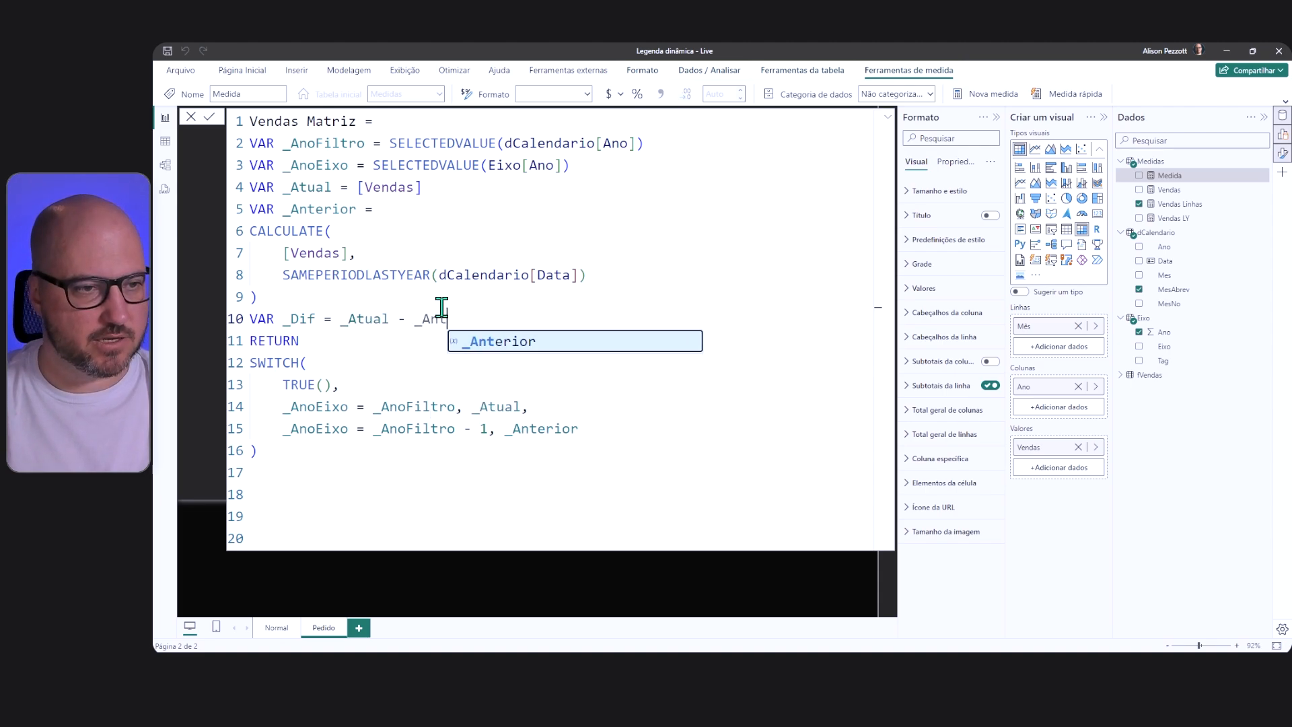
key("Tab")
Step: Declare a variable _Var below _Dif as DIVIDE of _Dif by _Anterior
key("Return")
type("VAR")
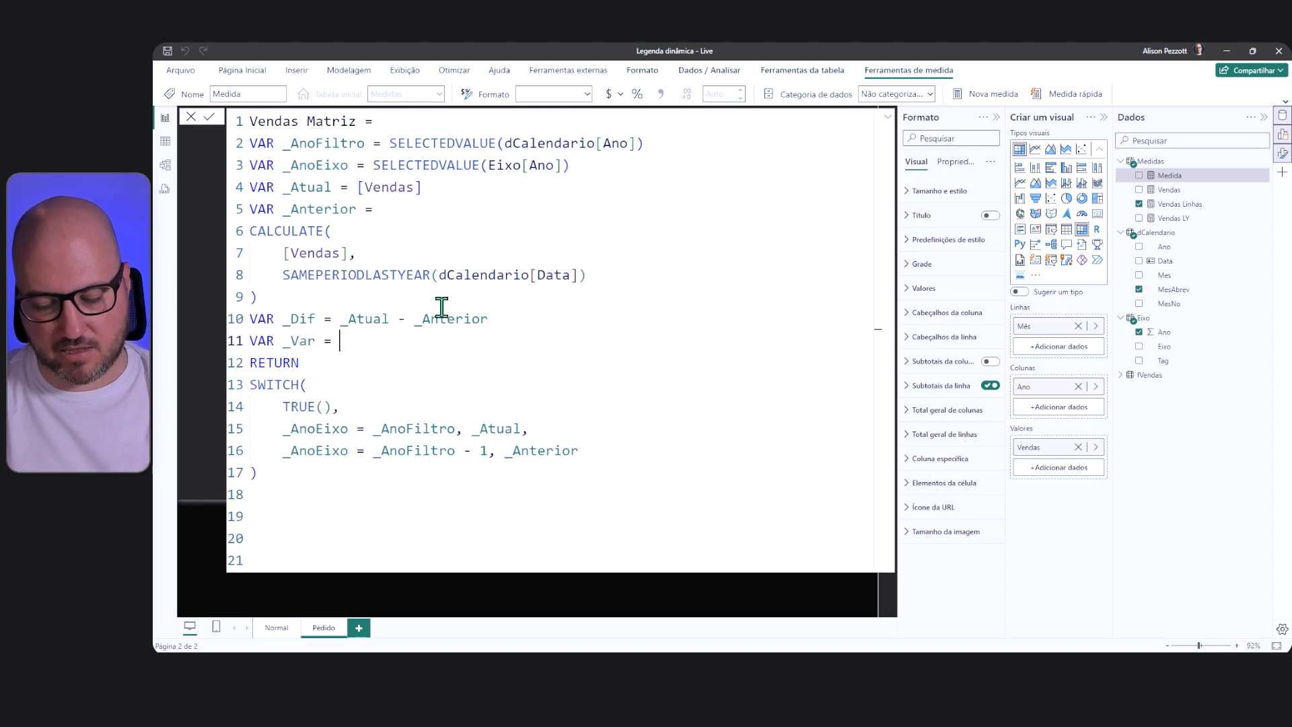
type("_Var = _D")
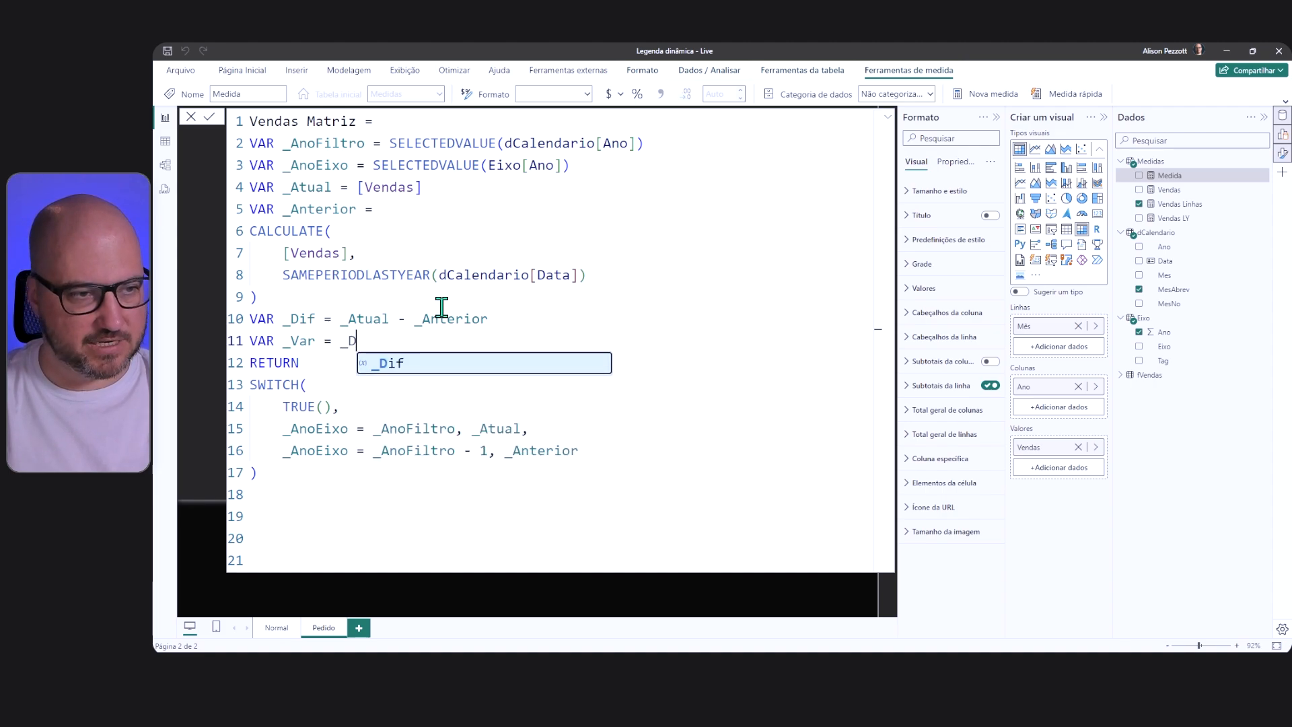
key("Tab")
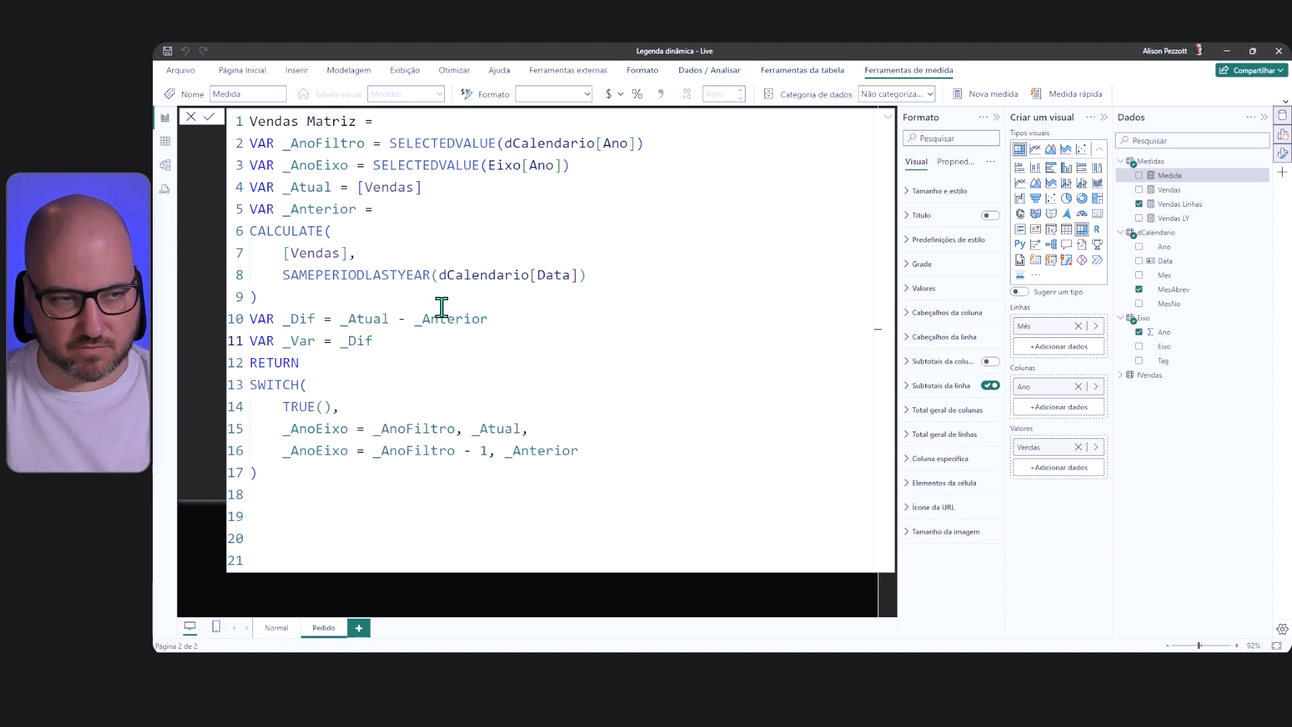
key("Left")
key("Left")
key("Left")
key("Left")
key("Left")
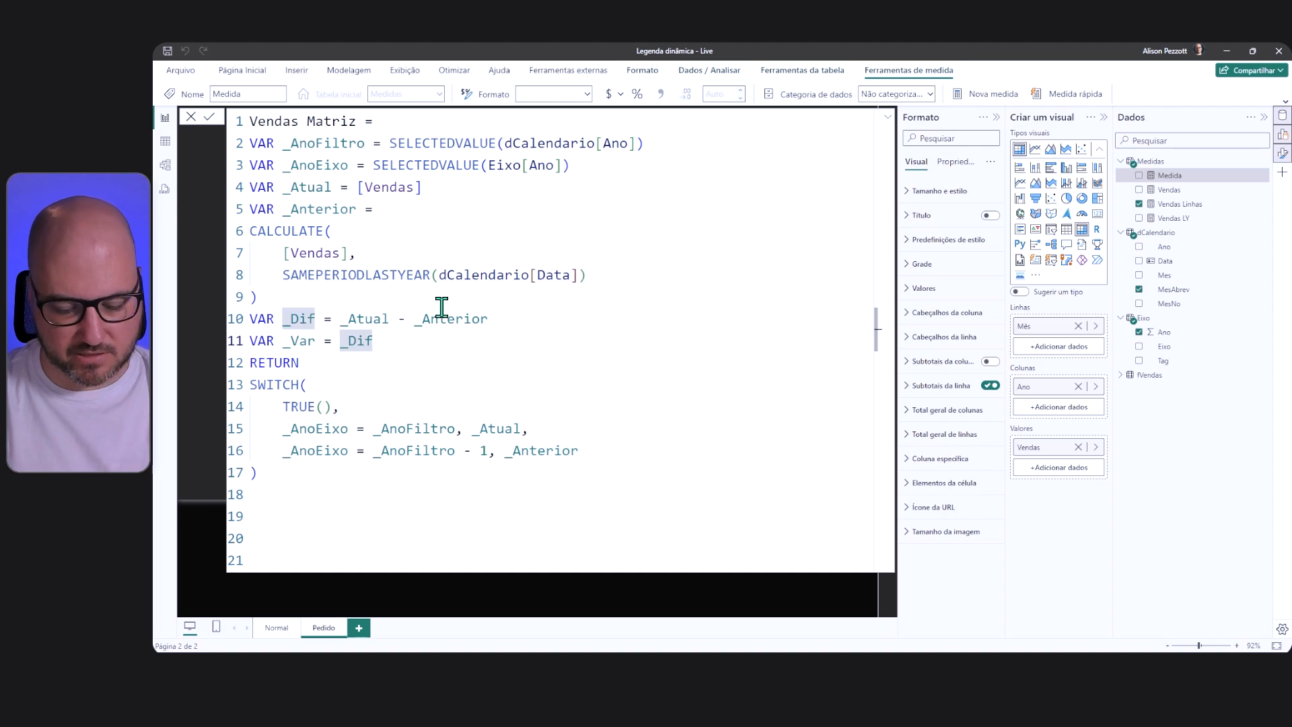
type("DIVIDE(")
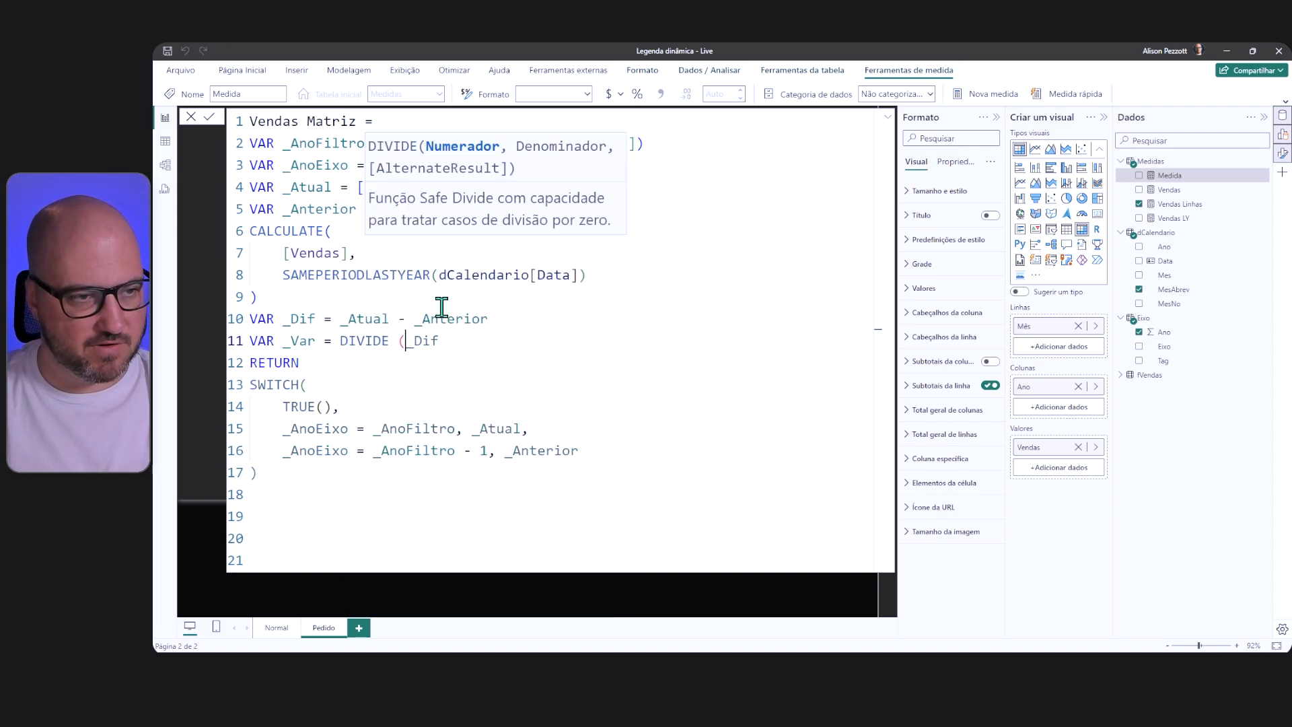
key("End")
type(", ")
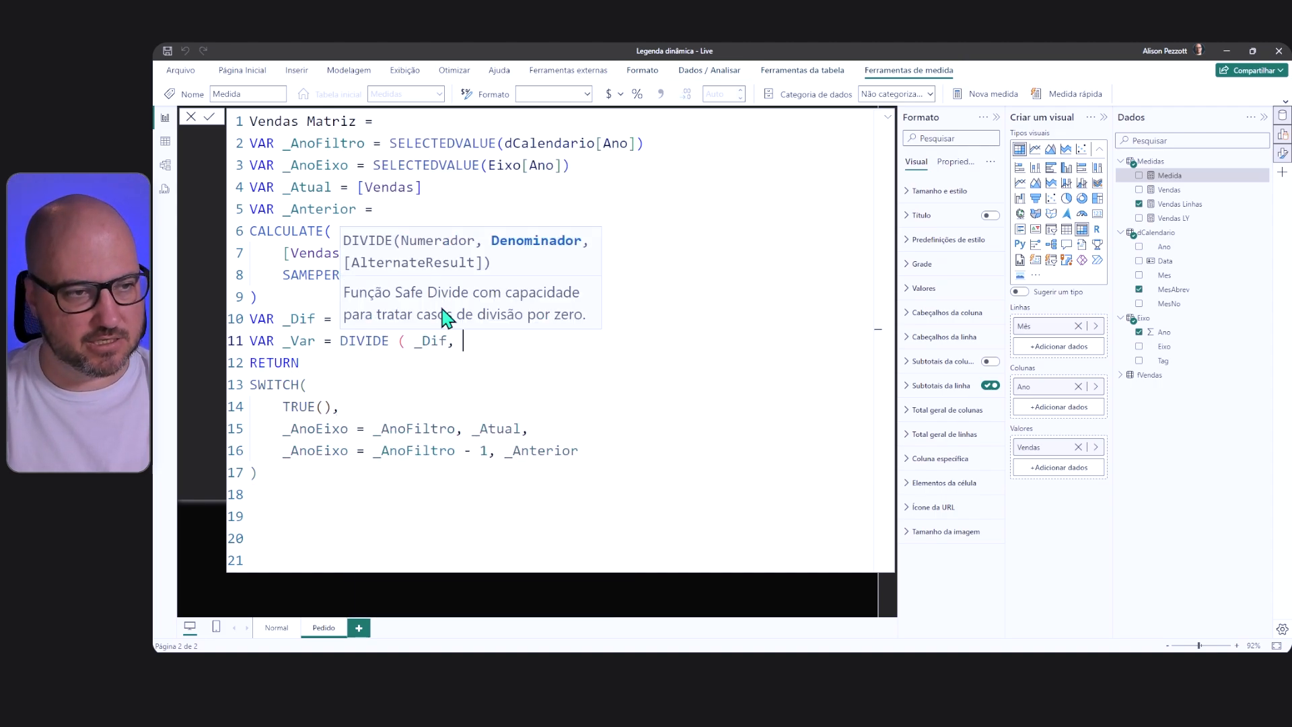
type("_")
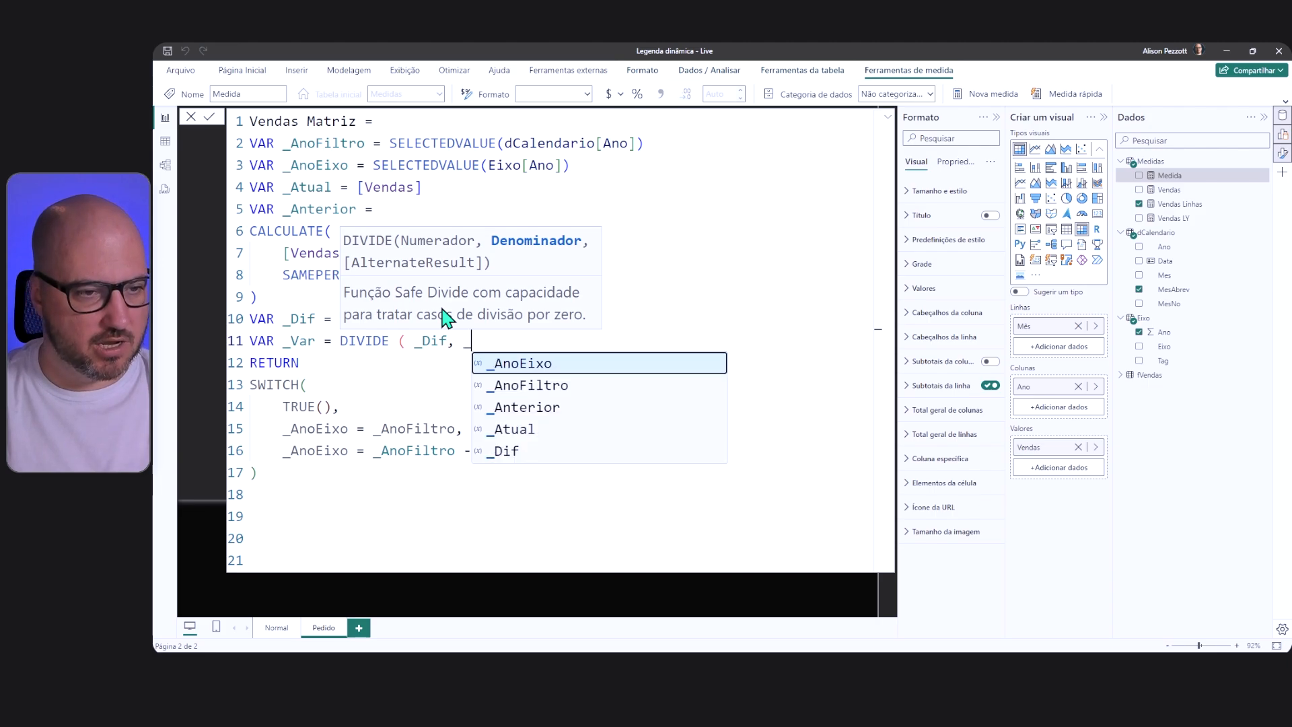
key("Down")
key("Down")
key("Tab")
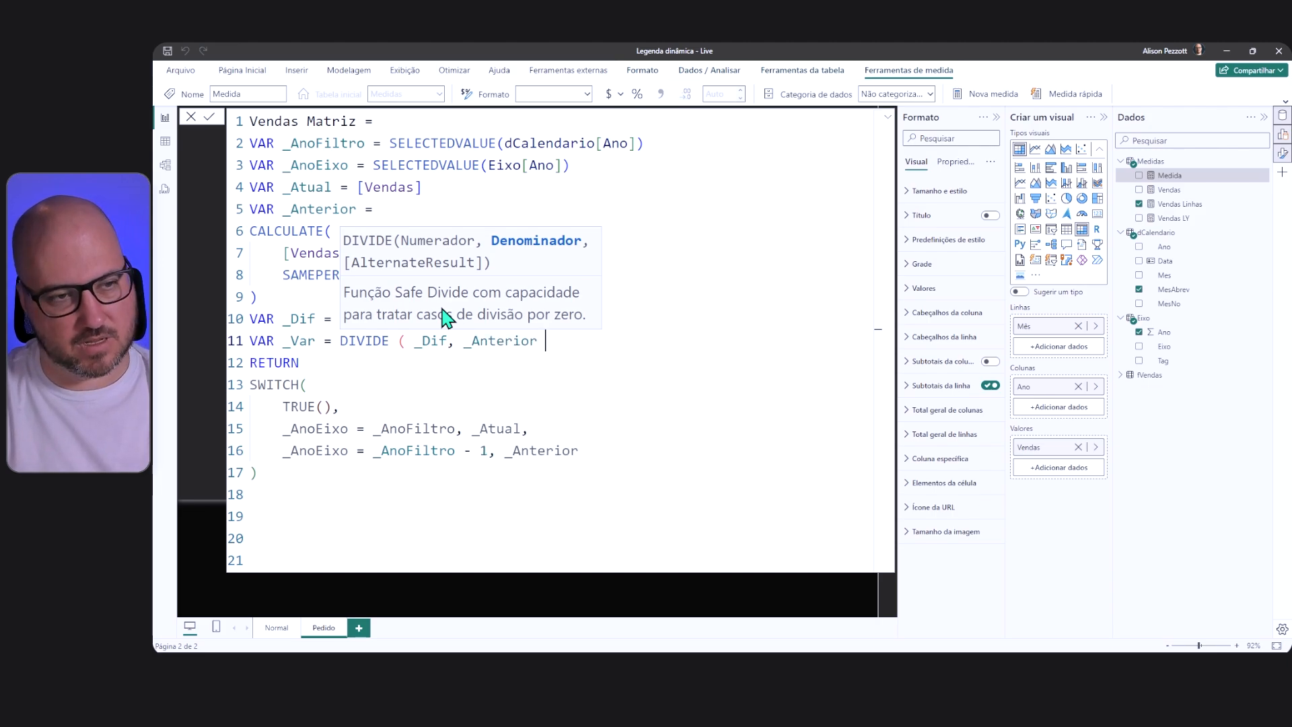
type(")")
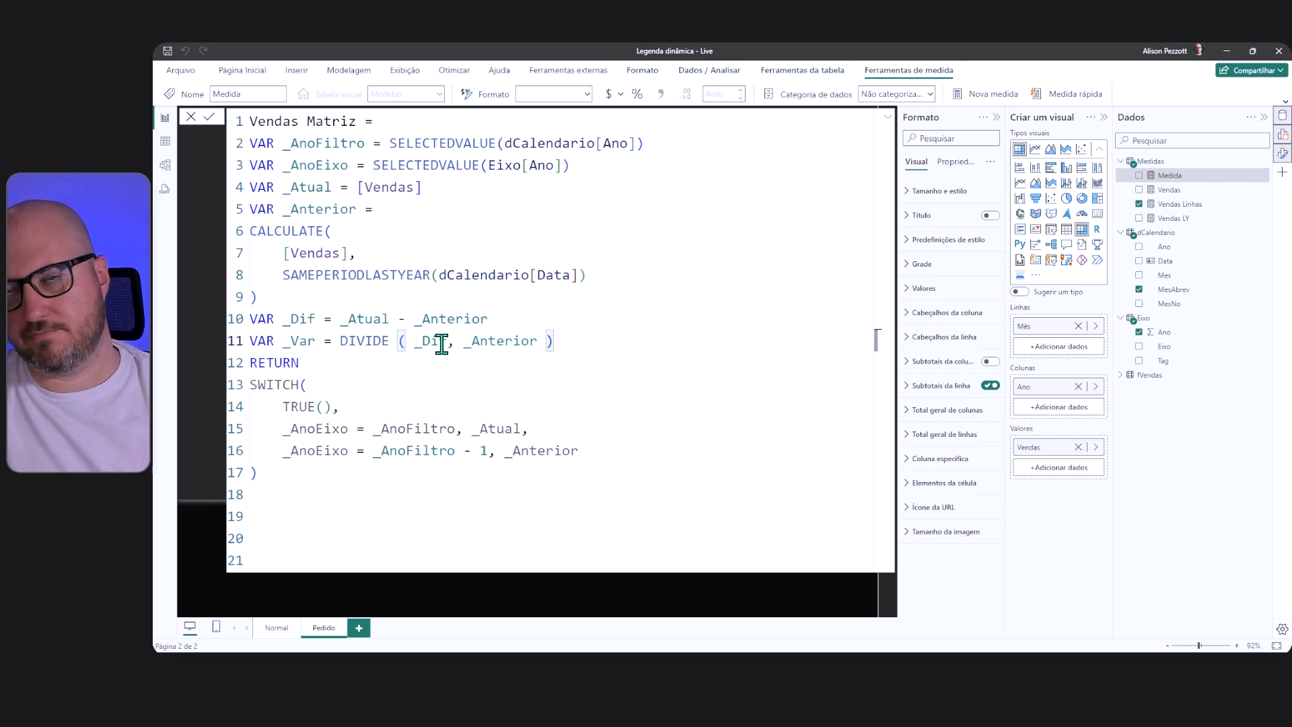
Step: Remove the extra spaces before the opening and closing parentheses of DIVIDE in the _Var line
left_click(405, 341)
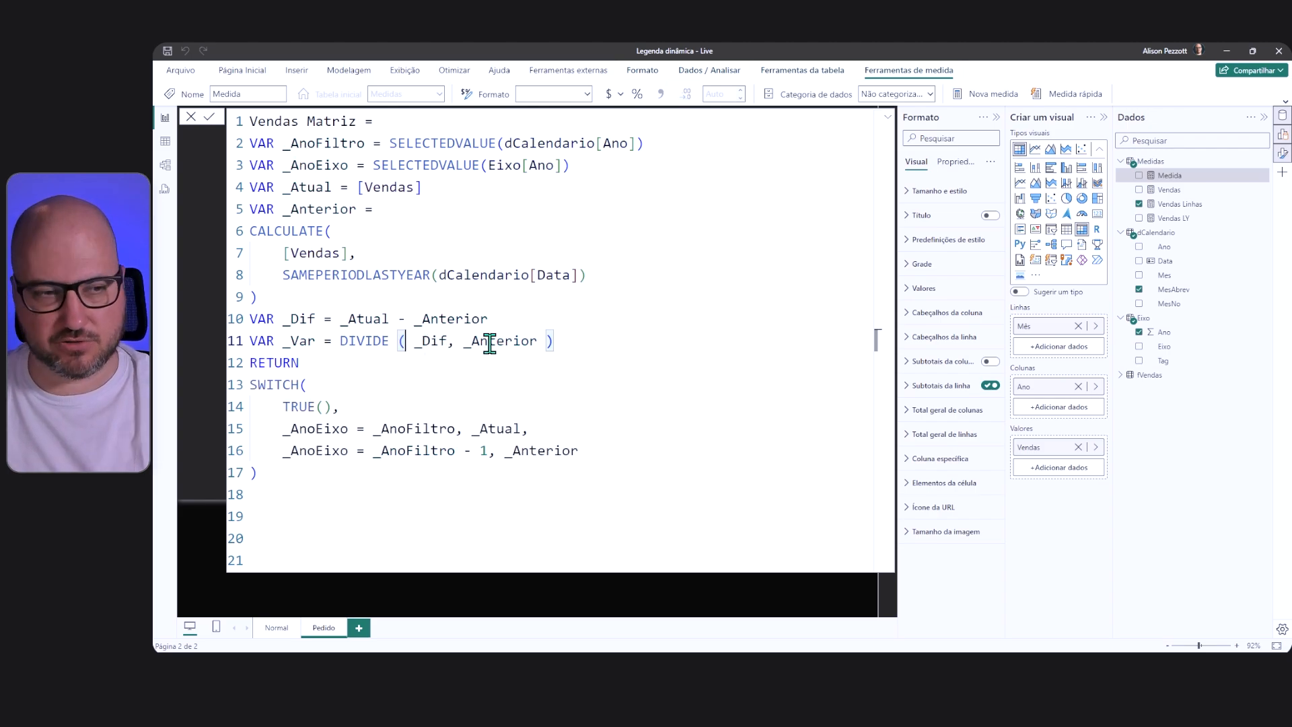
key("Left")
key("BackSpace")
left_click(539, 340)
key("BackSpace")
left_click(584, 340)
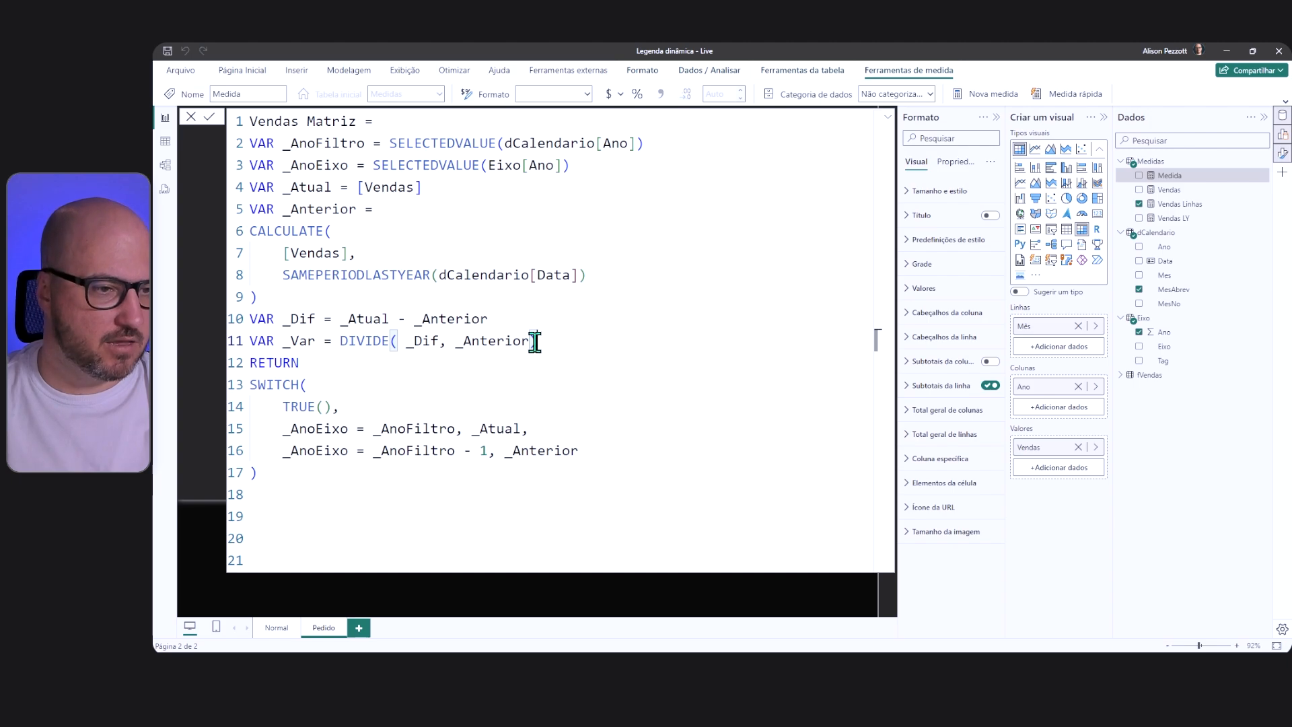
Step: Append an && operator after _AnoFiltro in the SWITCH condition that returns _Atual
left_click(456, 432)
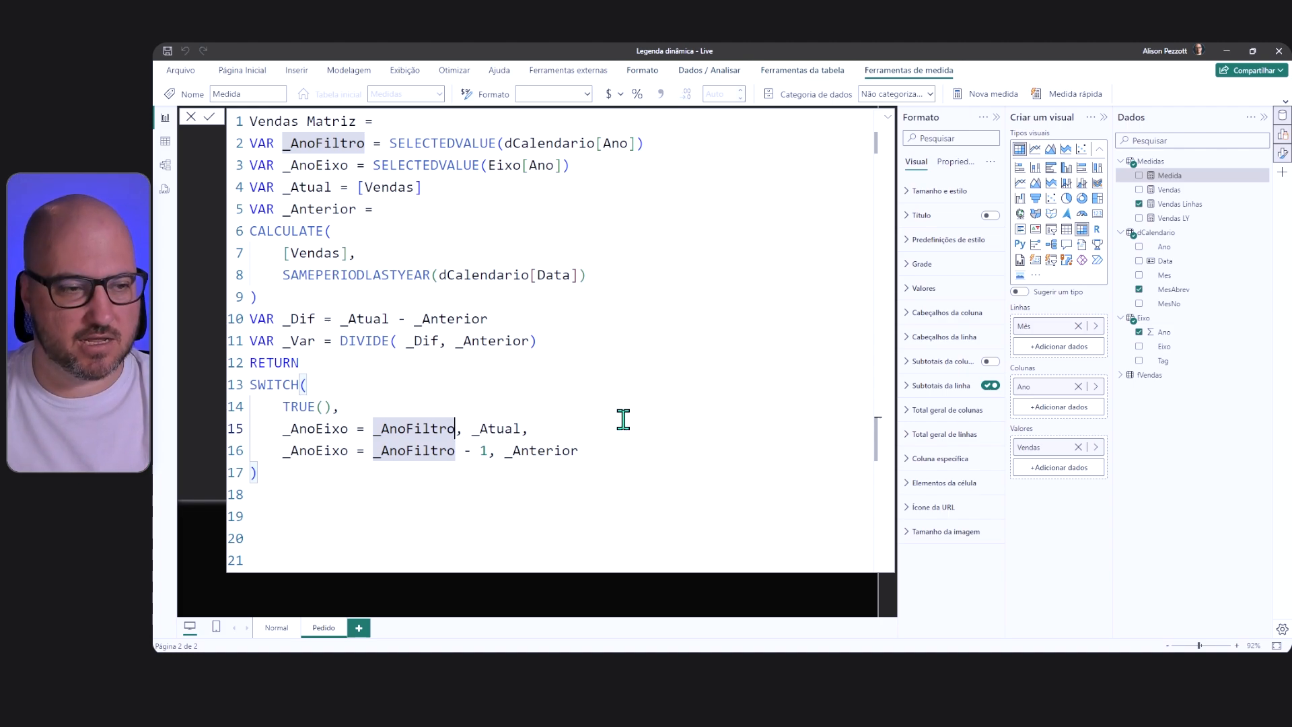
left_click(564, 429)
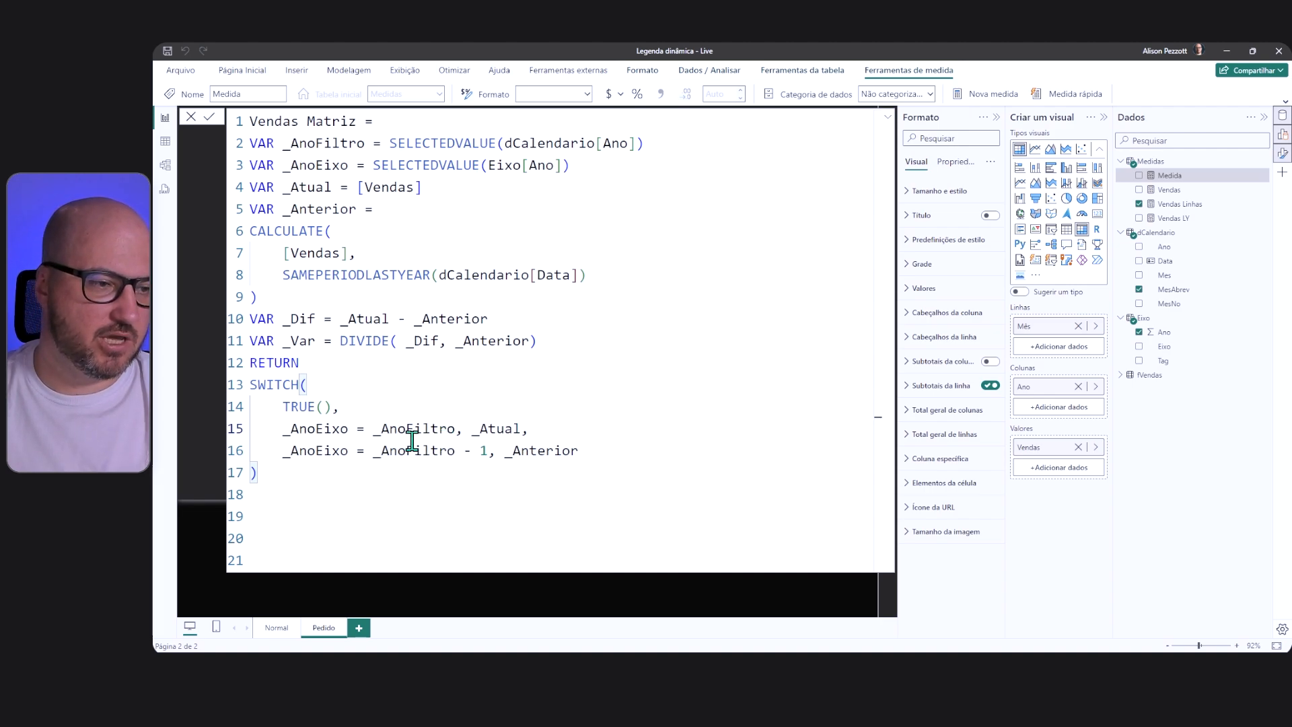
left_click(455, 429)
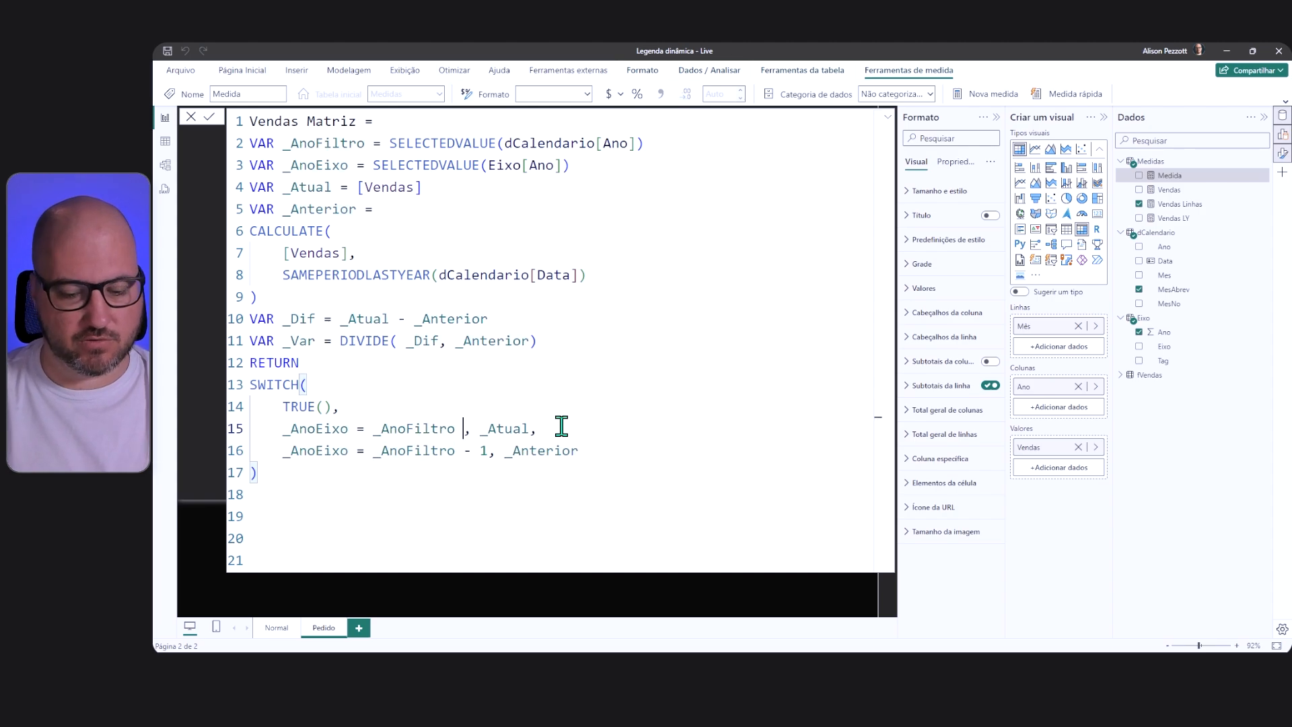
type("&")
key("BackSpace")
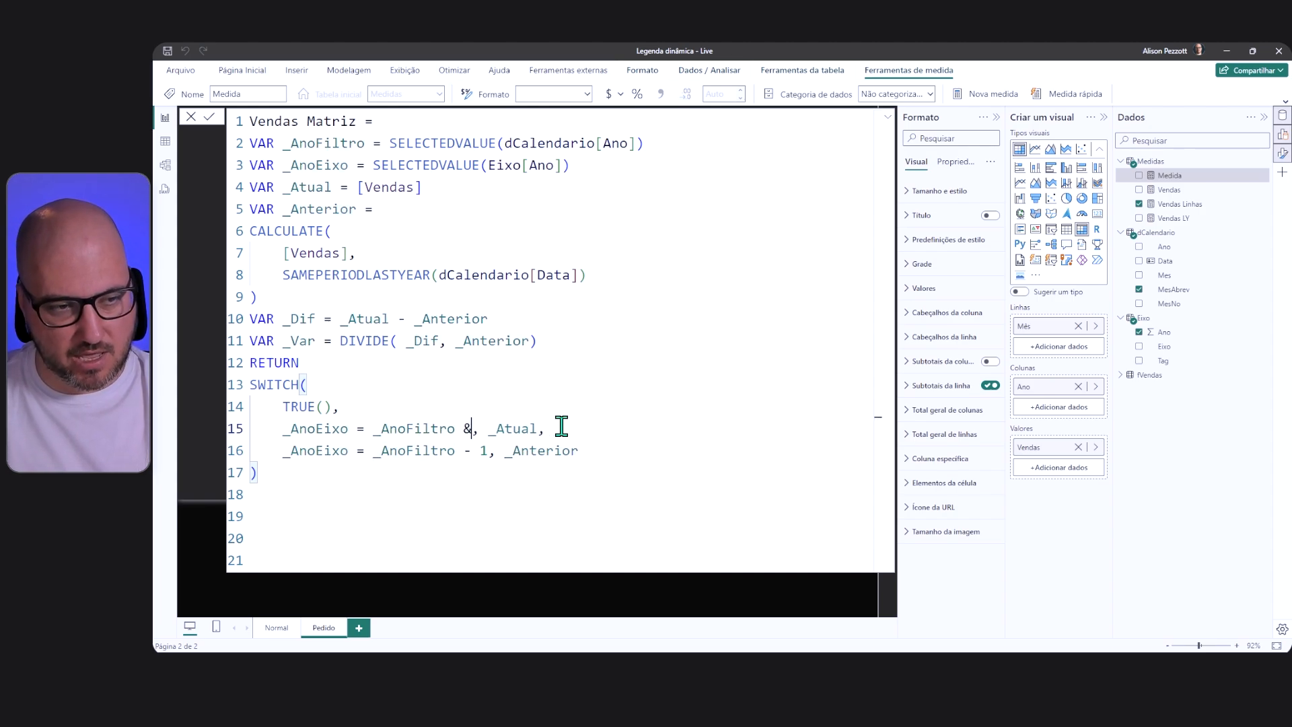
type("&")
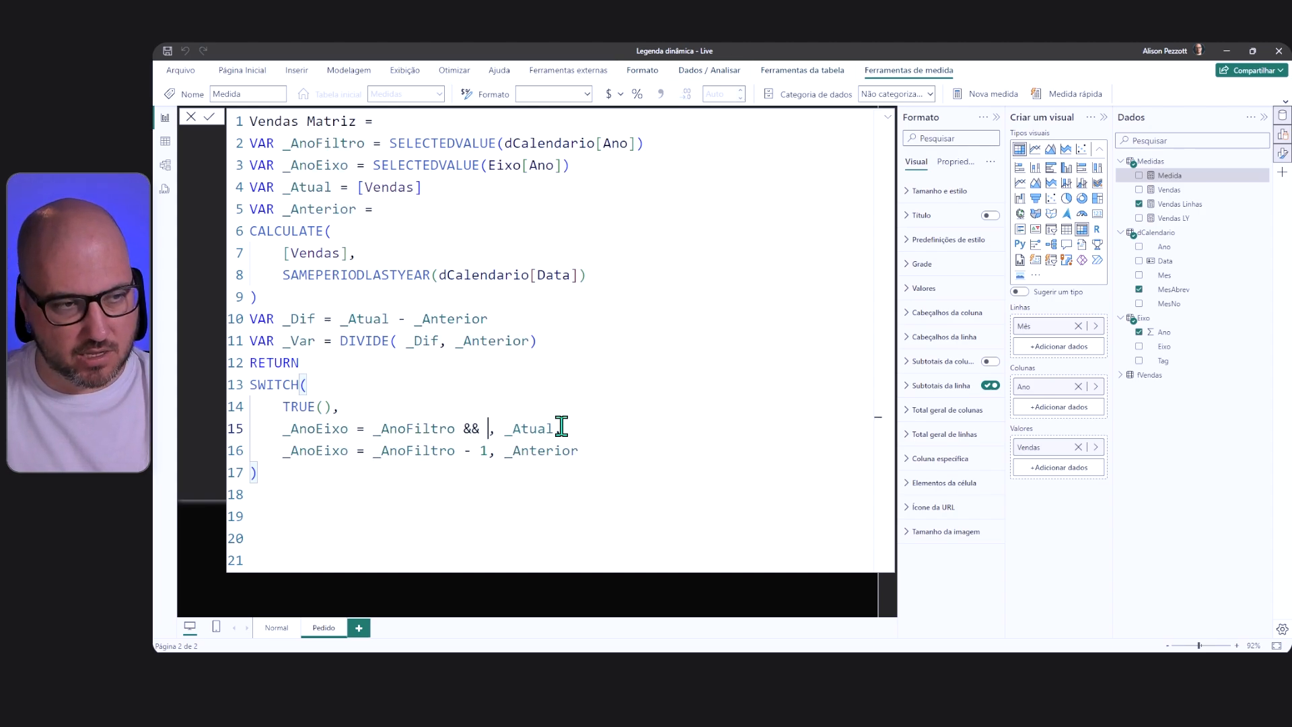
Step: Declare a variable _Tag below _AnoEixo as SELECTEDVALUE(Eixo[Tag])
left_click(612, 165)
key("Return")
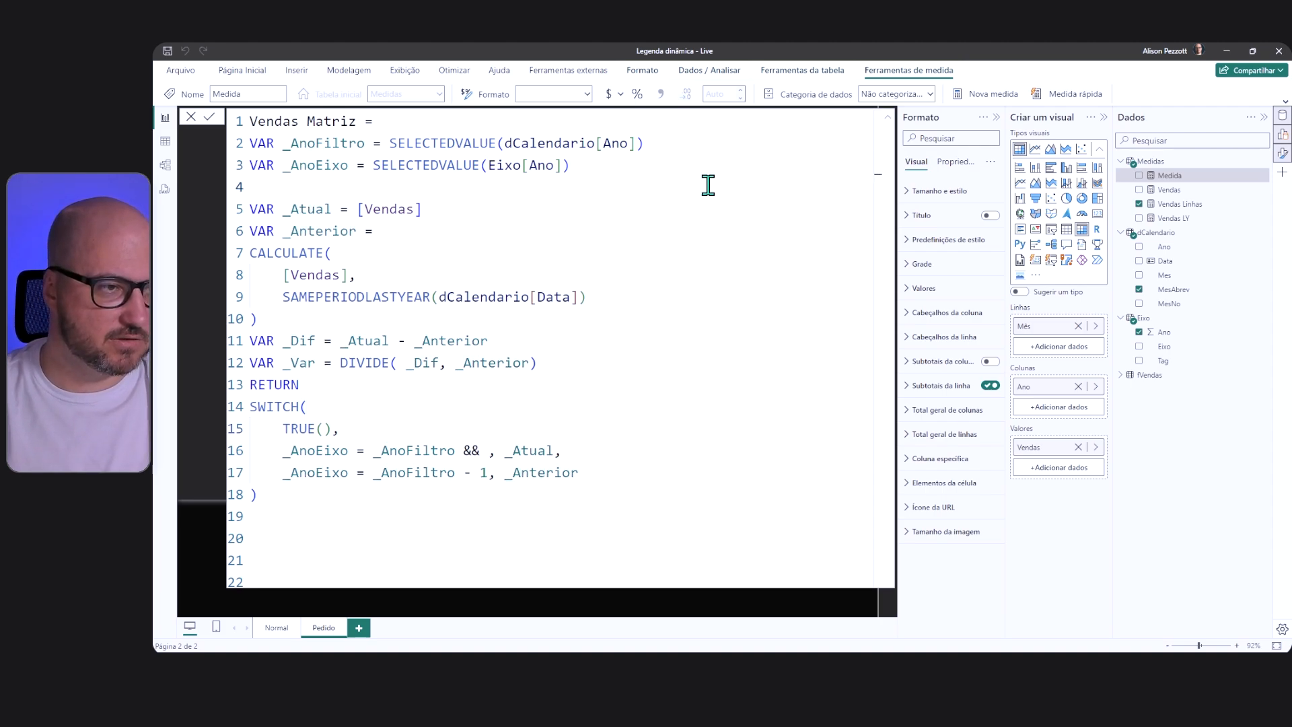
type("VAR _Tag")
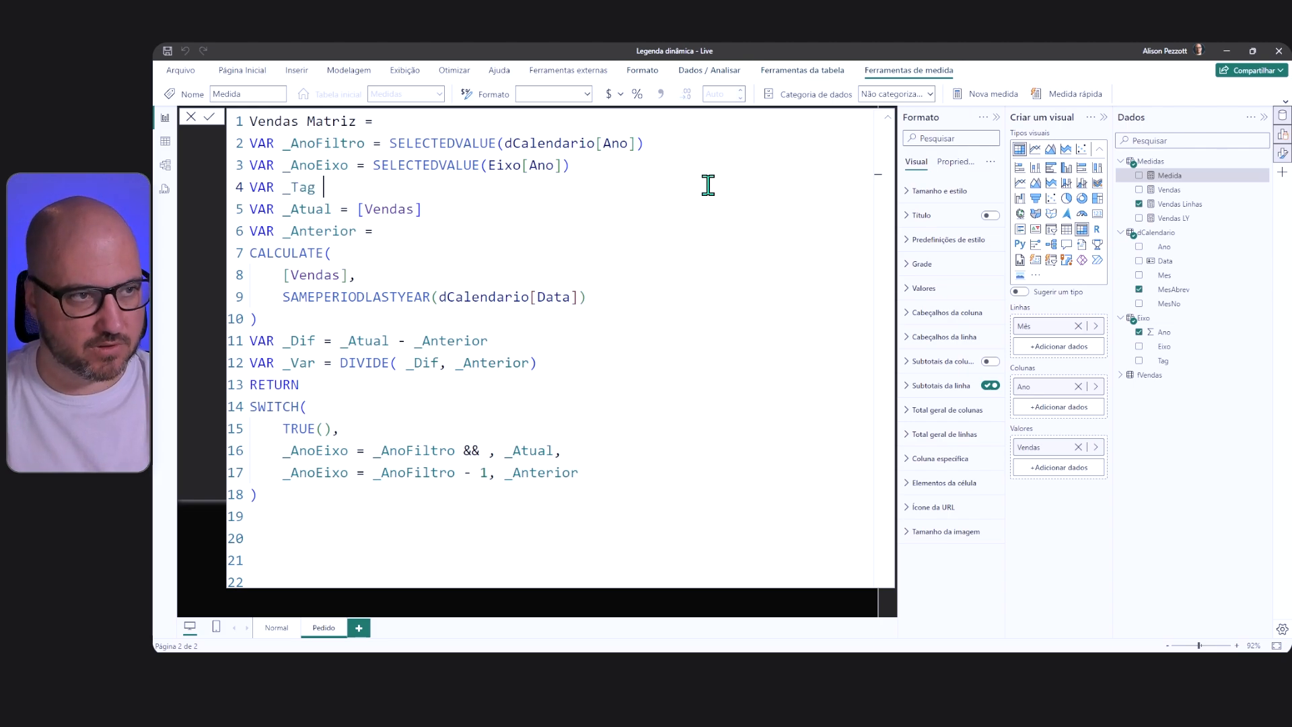
type(" = SELE")
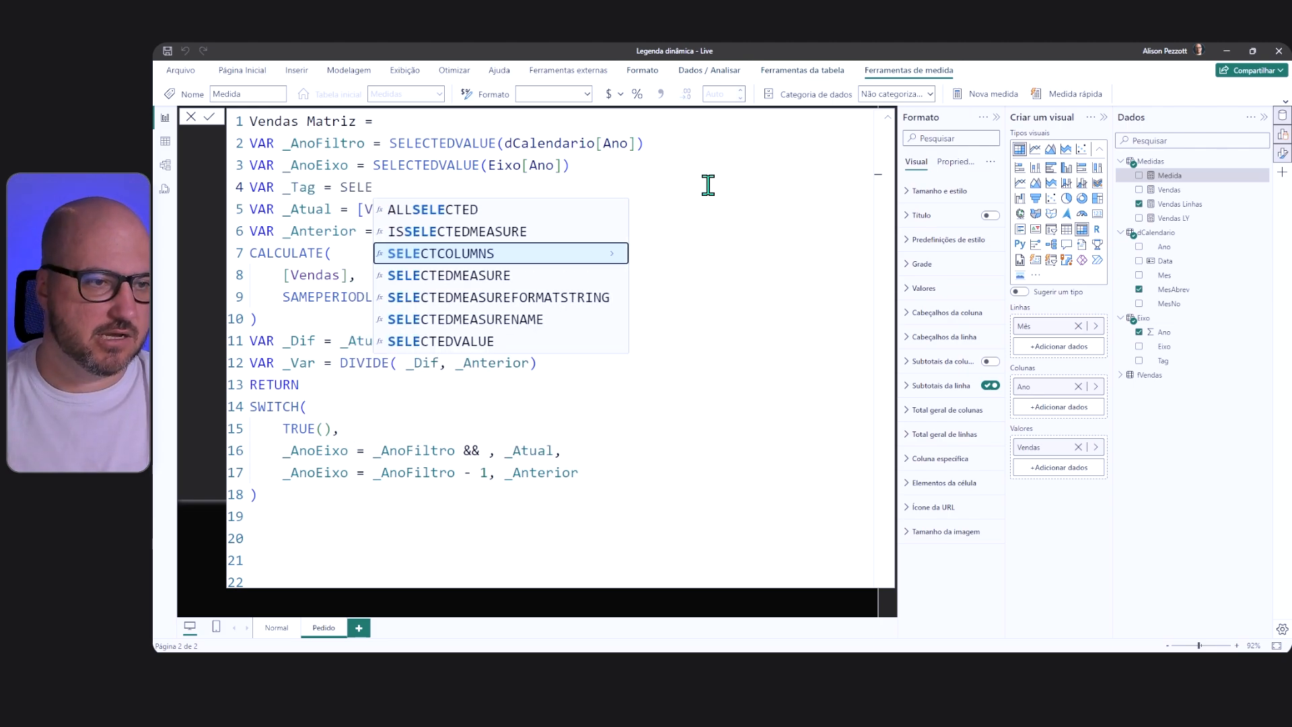
key("Down")
key("Down")
key("Down")
key("Down")
key("Tab")
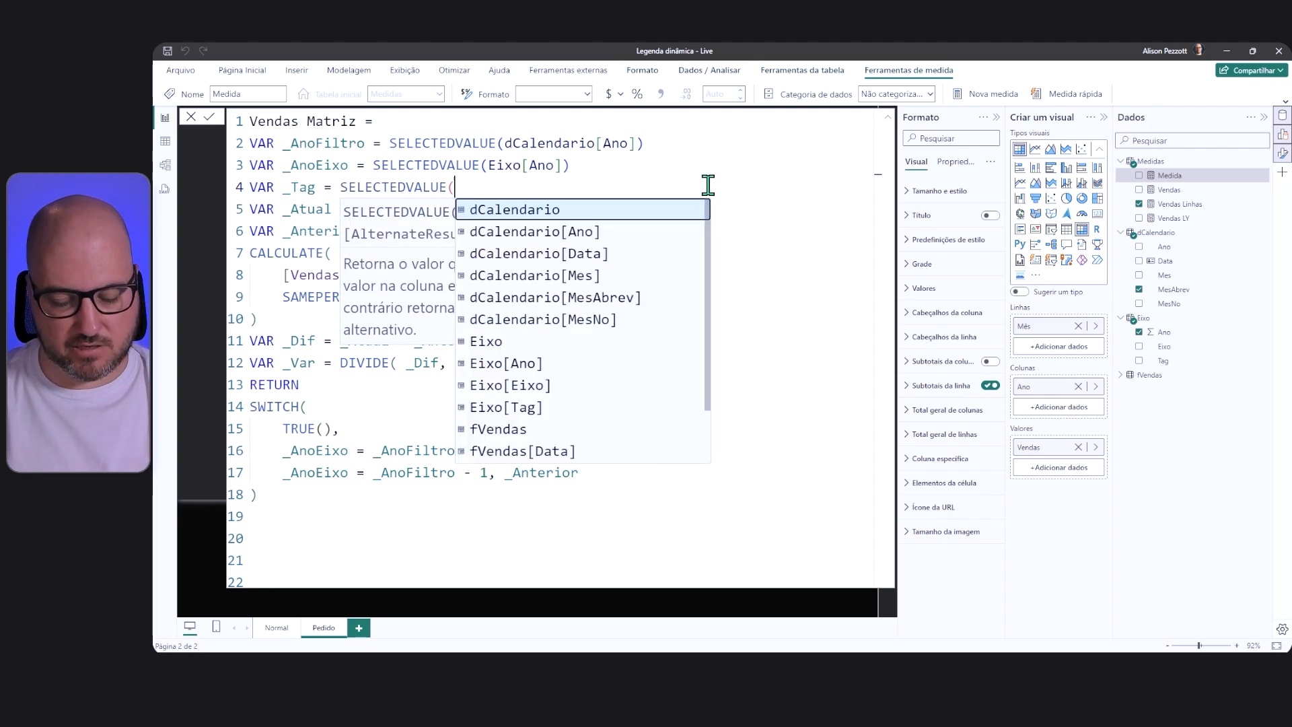
type("Eixo")
key("Down")
key("Down")
key("Down")
key("Tab")
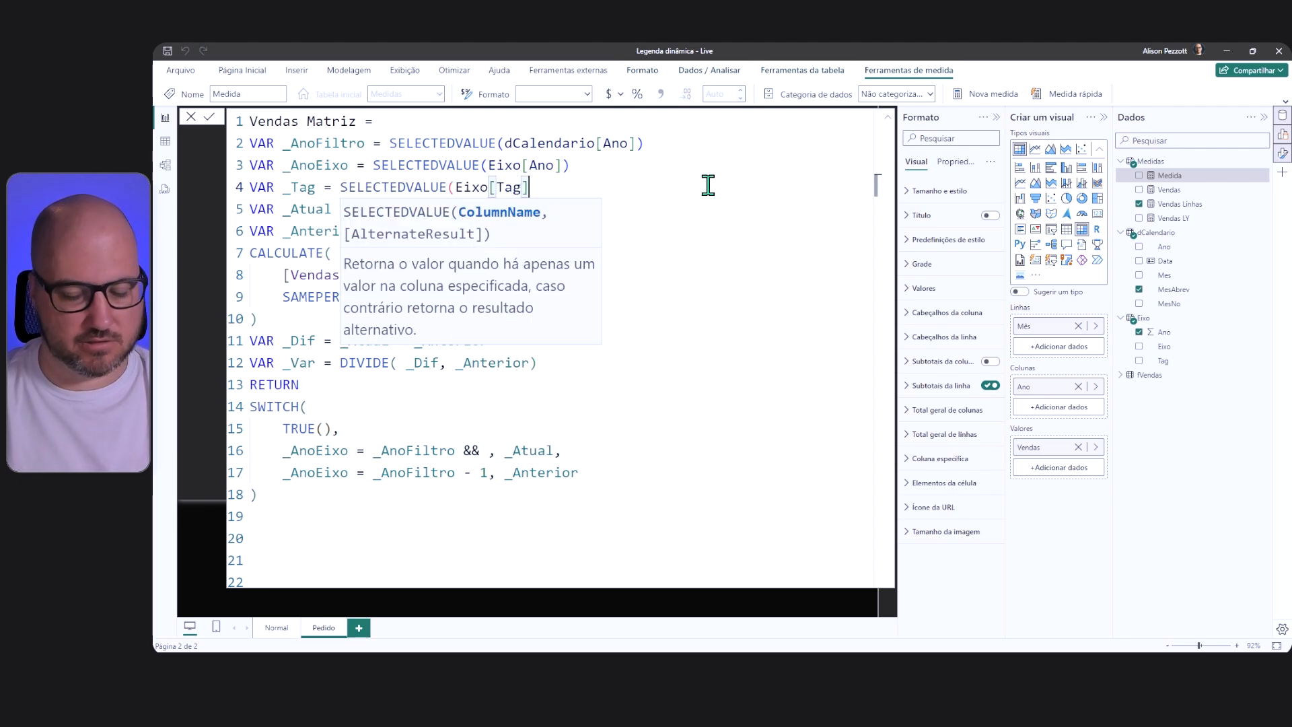
type(")")
Step: Complete the SWITCH condition that returns _Atual with _Tag = "Ano" after the && operator
double_click(294, 183)
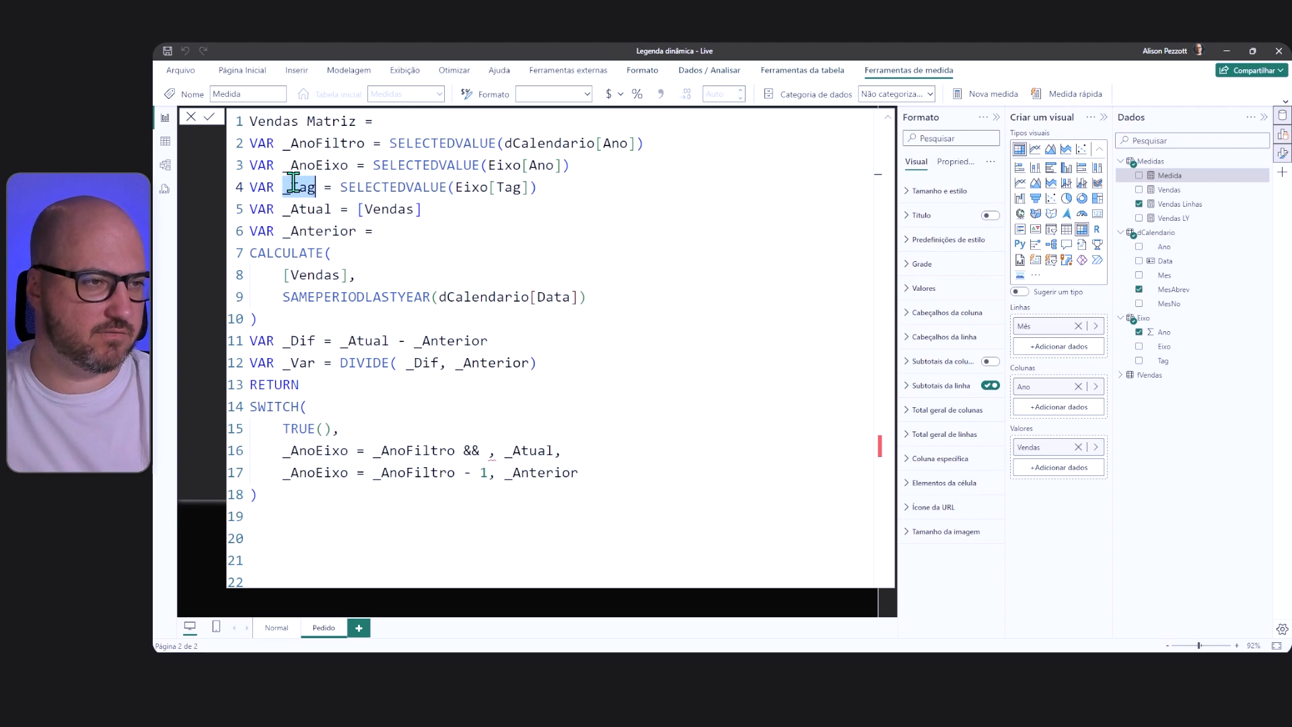
left_click(483, 450)
type("_Tag = \"")
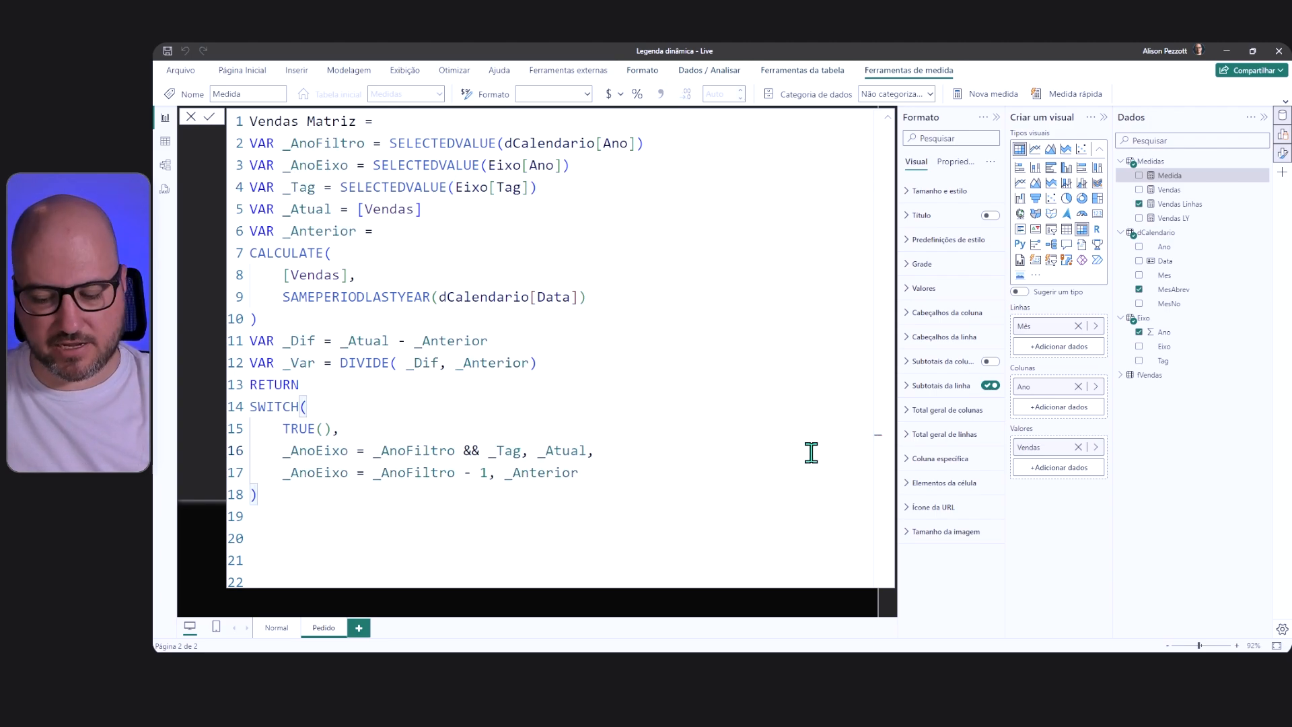
type("Ano\"")
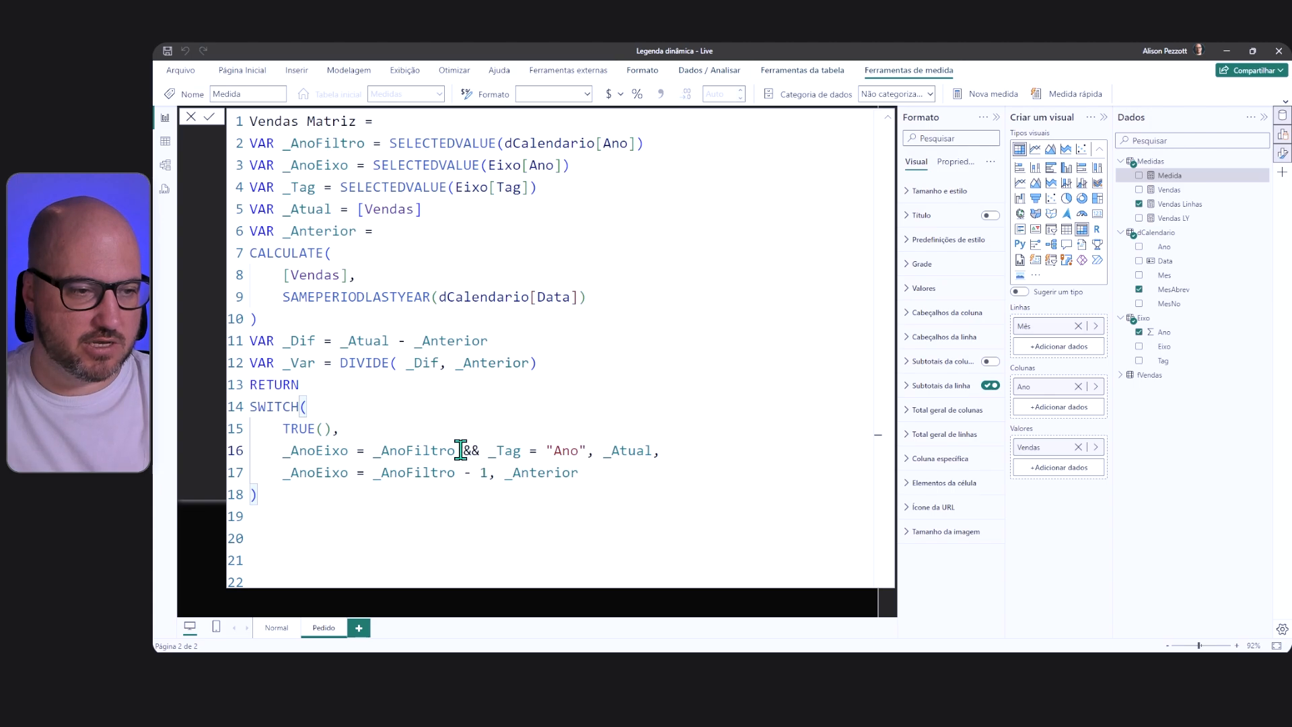
Step: Copy && _Tag = "Ano" from the _Atual condition into the _Anterior condition, right after _AnoFiltro - 1
left_click_drag(456, 450, 588, 448)
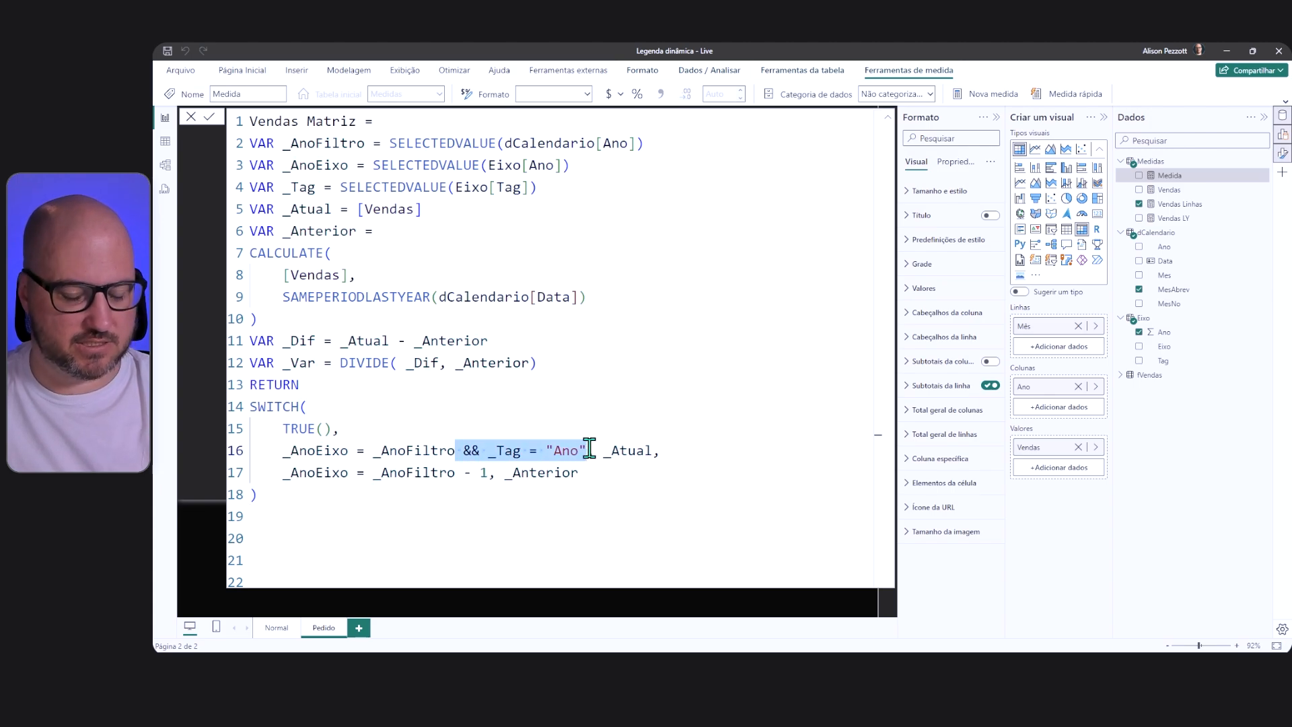
key("ctrl+c")
left_click(493, 474)
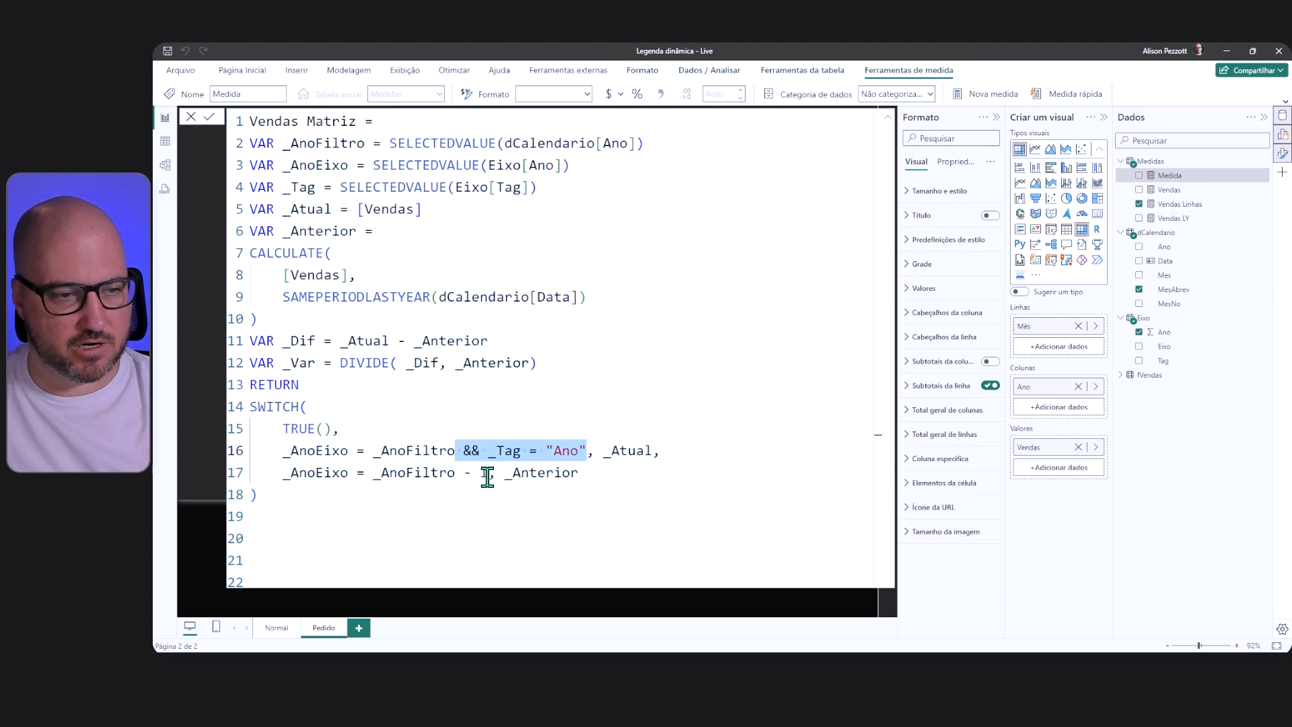
key("ctrl+v")
Step: Add a third SWITCH condition below the _Anterior line, duplicating _AnoEixo = _AnoFiltro && _Tag = "Ano" followed by a comma
left_click(752, 464)
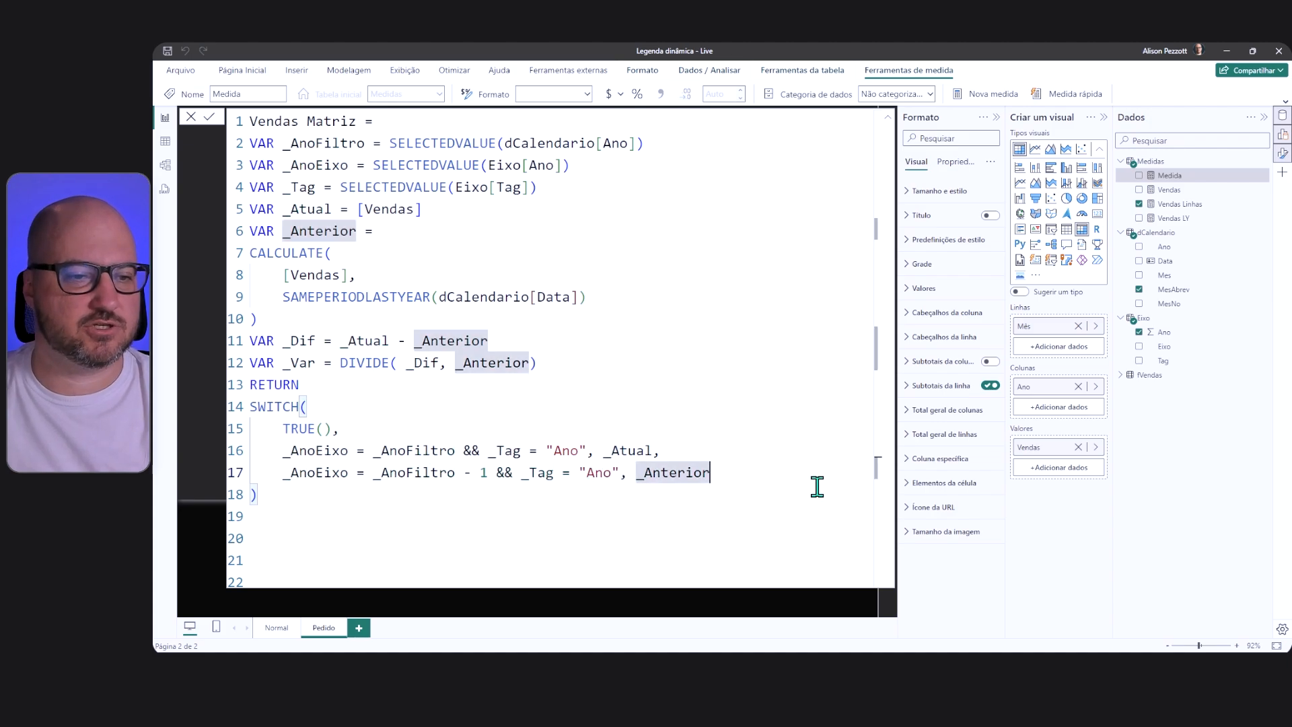
type(",")
key("Return")
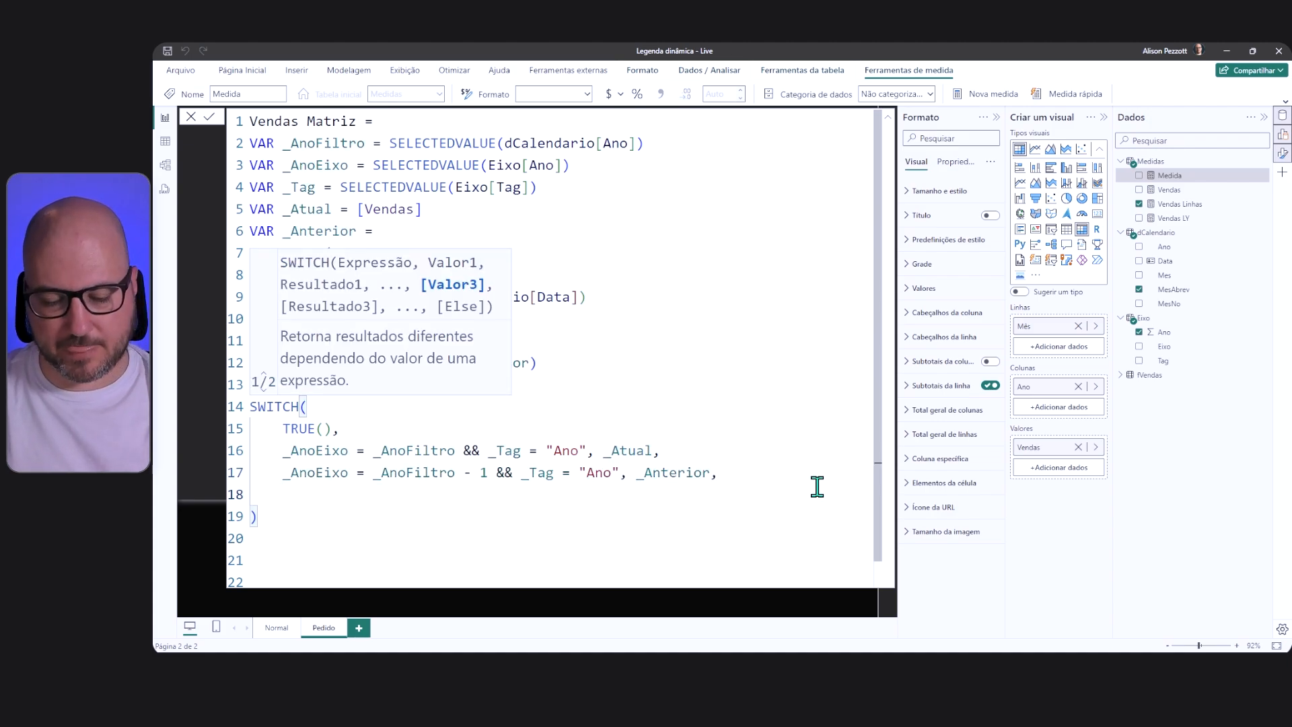
left_click_drag(280, 451, 592, 450)
key("ctrl+c")
left_click(346, 496)
key("ctrl+v")
type(",")
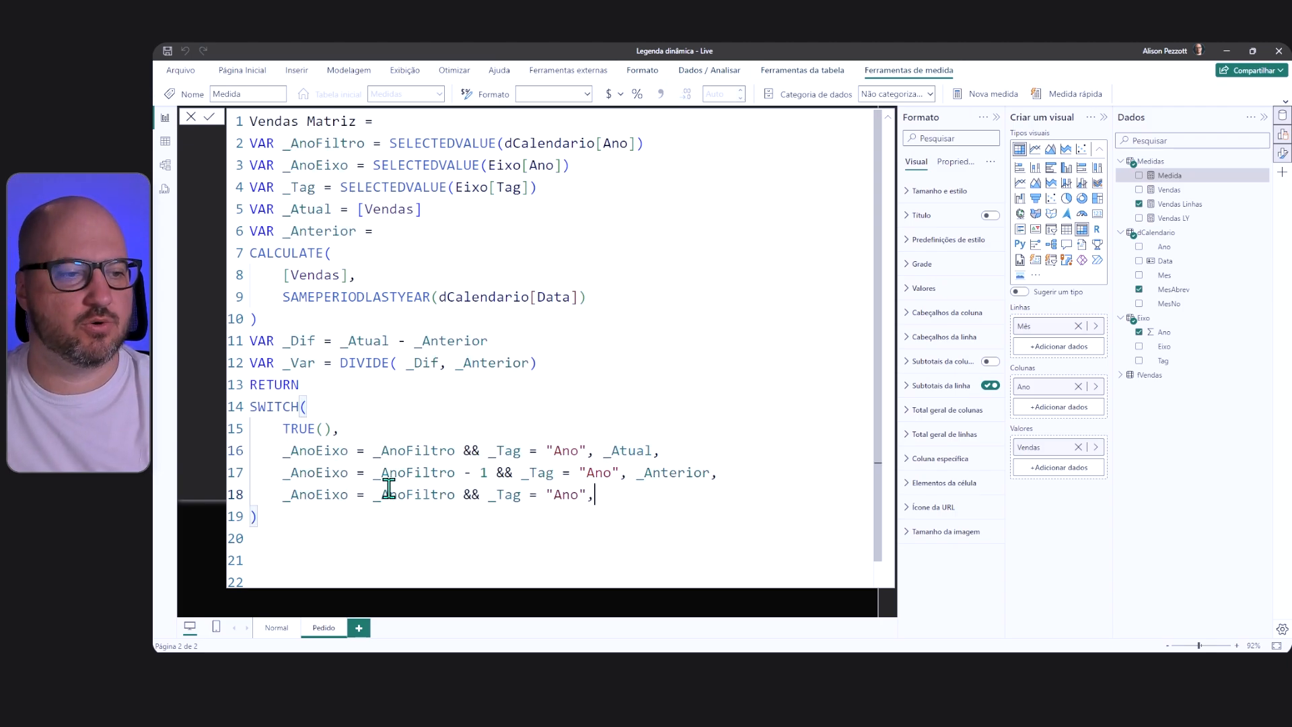
Step: Change the tag in the third SWITCH condition to "Dif" and make it return _Dif
left_click(457, 494)
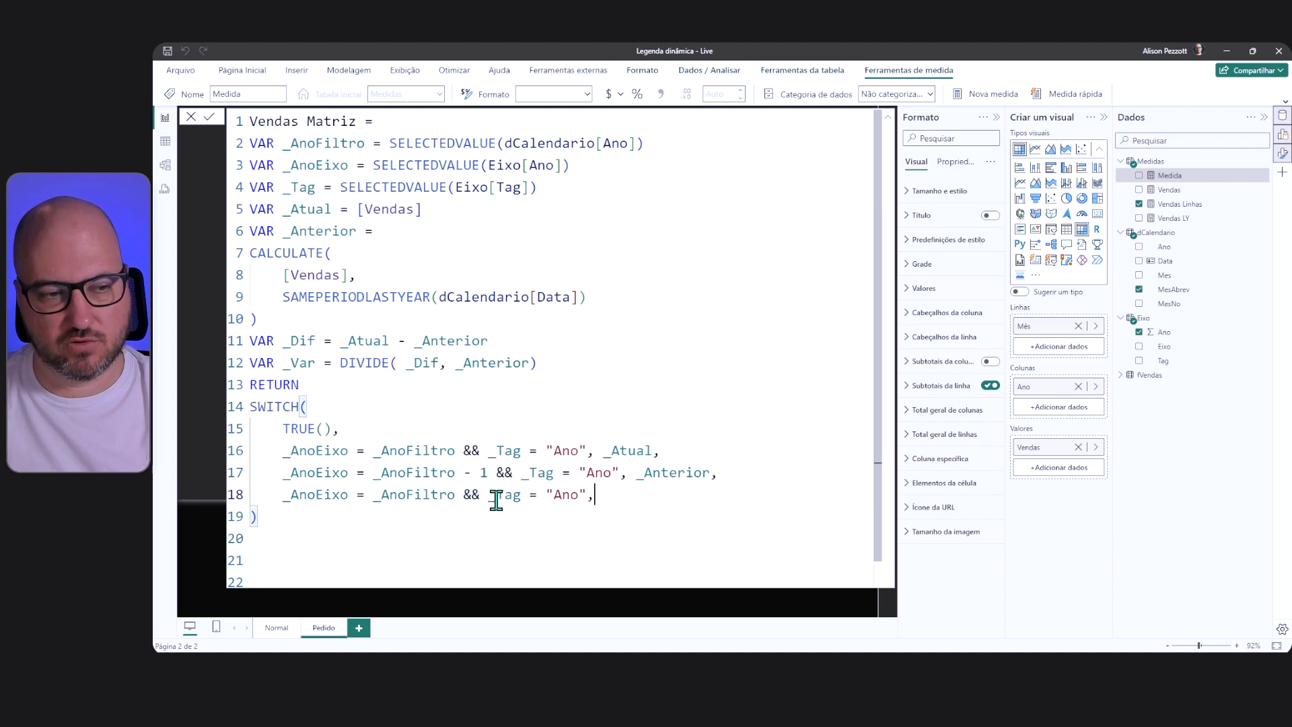
left_click_drag(555, 495, 568, 496)
double_click(568, 495)
type("Dif\",")
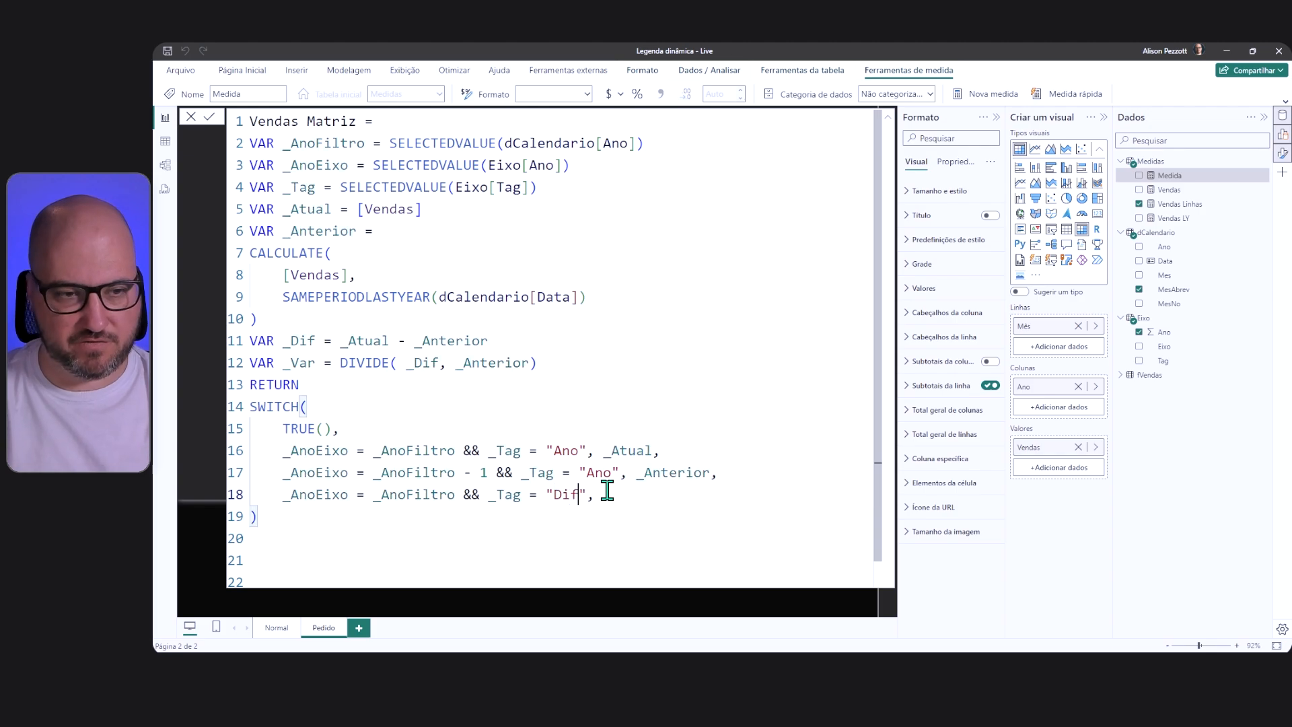
type(" _D")
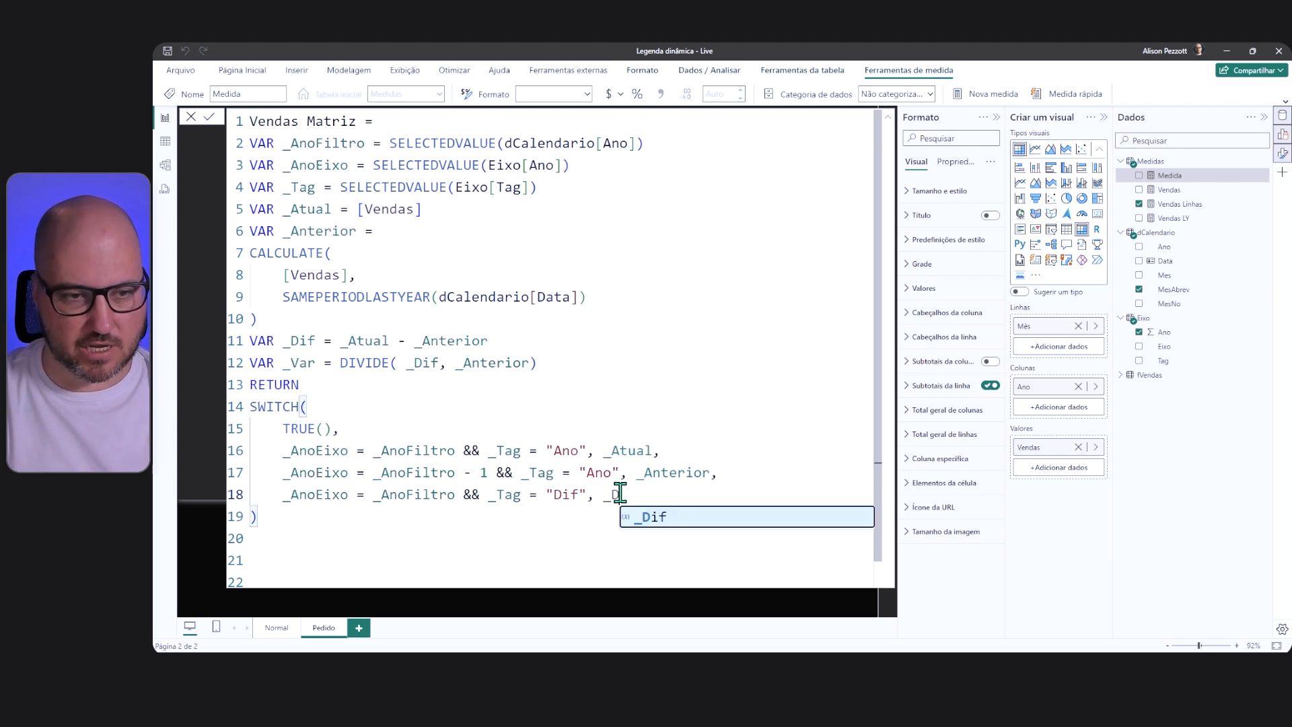
key("Tab")
Step: Duplicate the "Dif" condition as a fourth SWITCH line, changing its tag to "Var" and its result to _Var
type(",")
key("Return")
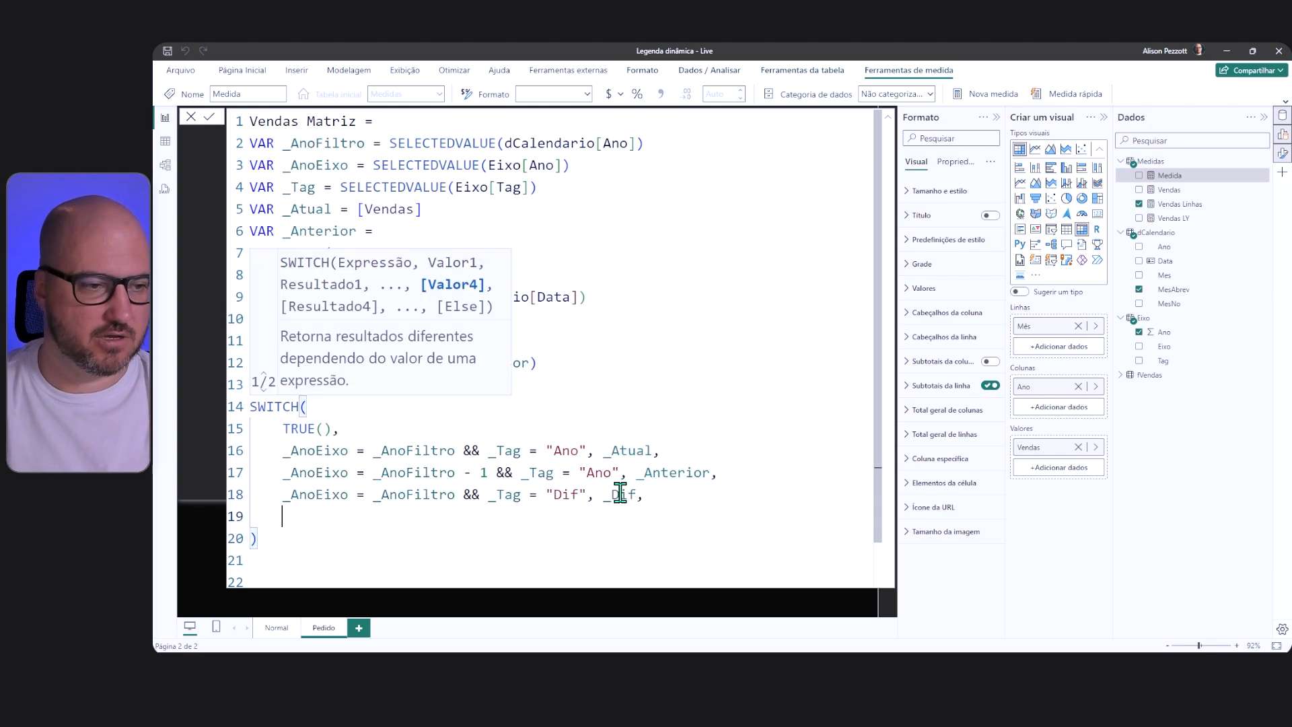
left_click_drag(283, 496, 658, 502)
key("ctrl+c")
left_click(394, 516)
key("ctrl+v")
double_click(567, 516)
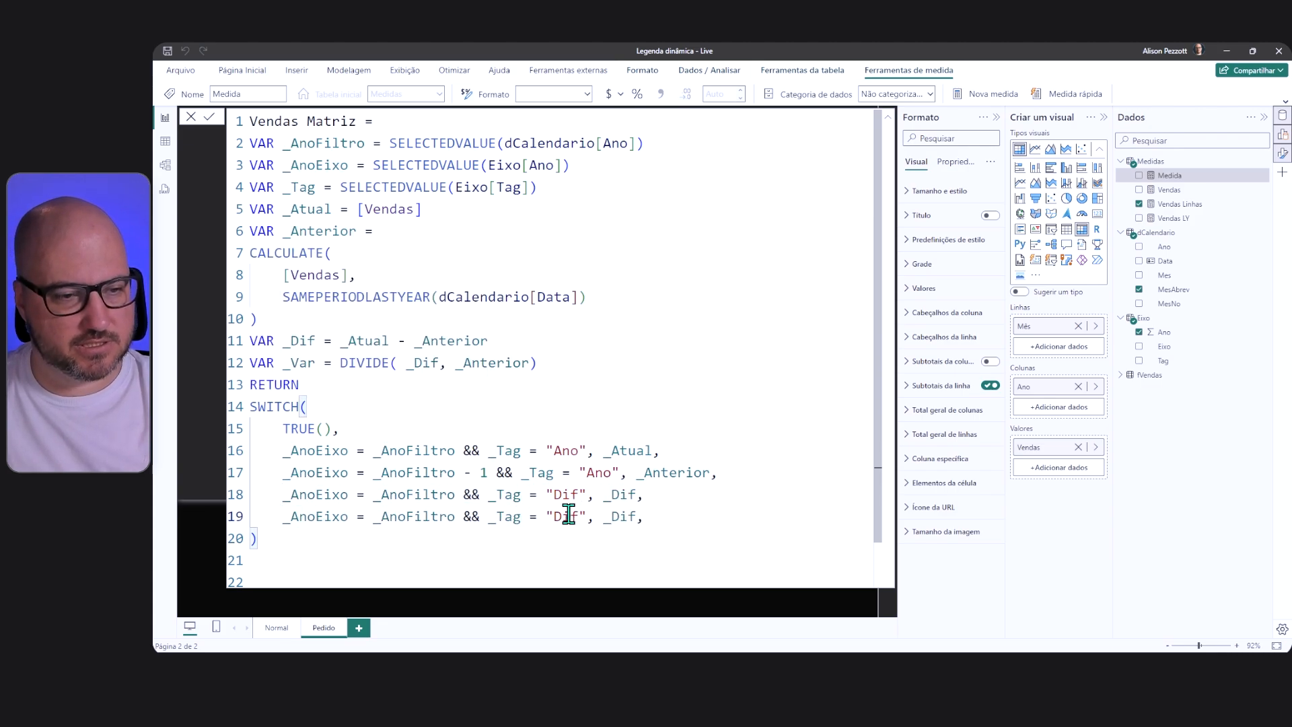
key("ctrl+d")
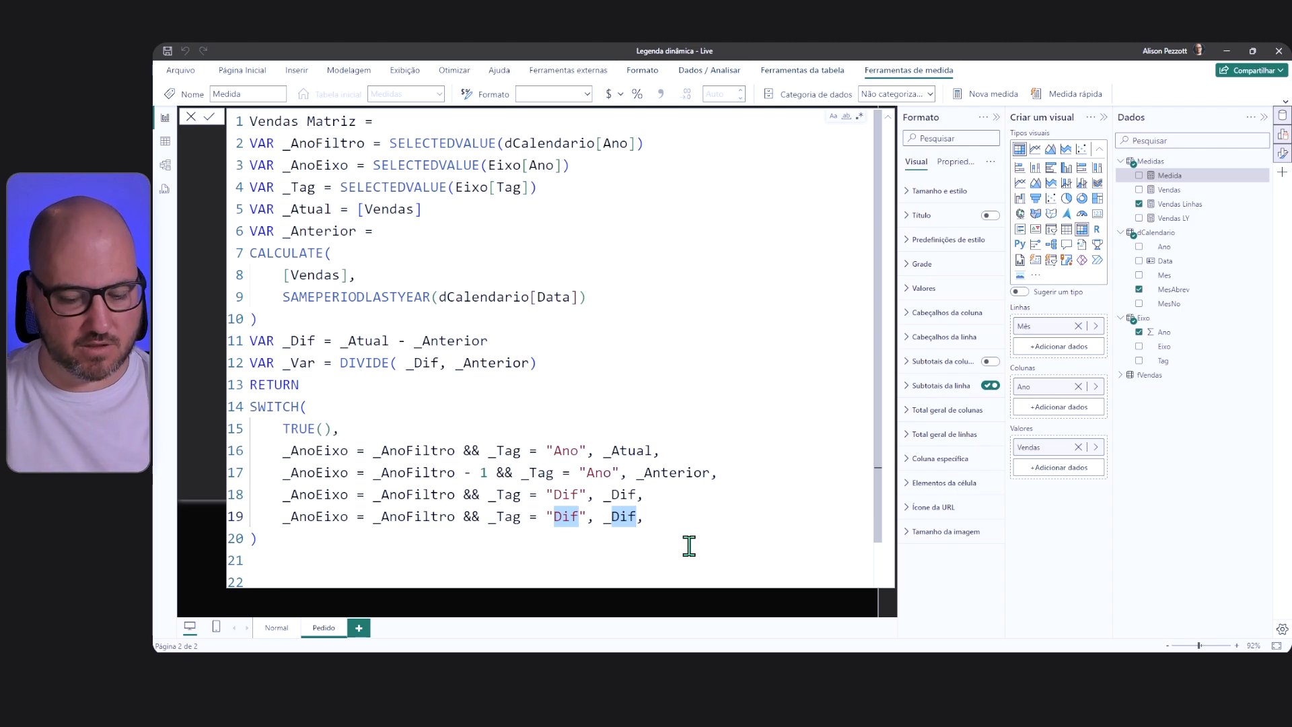
type("Var")
left_click(691, 530)
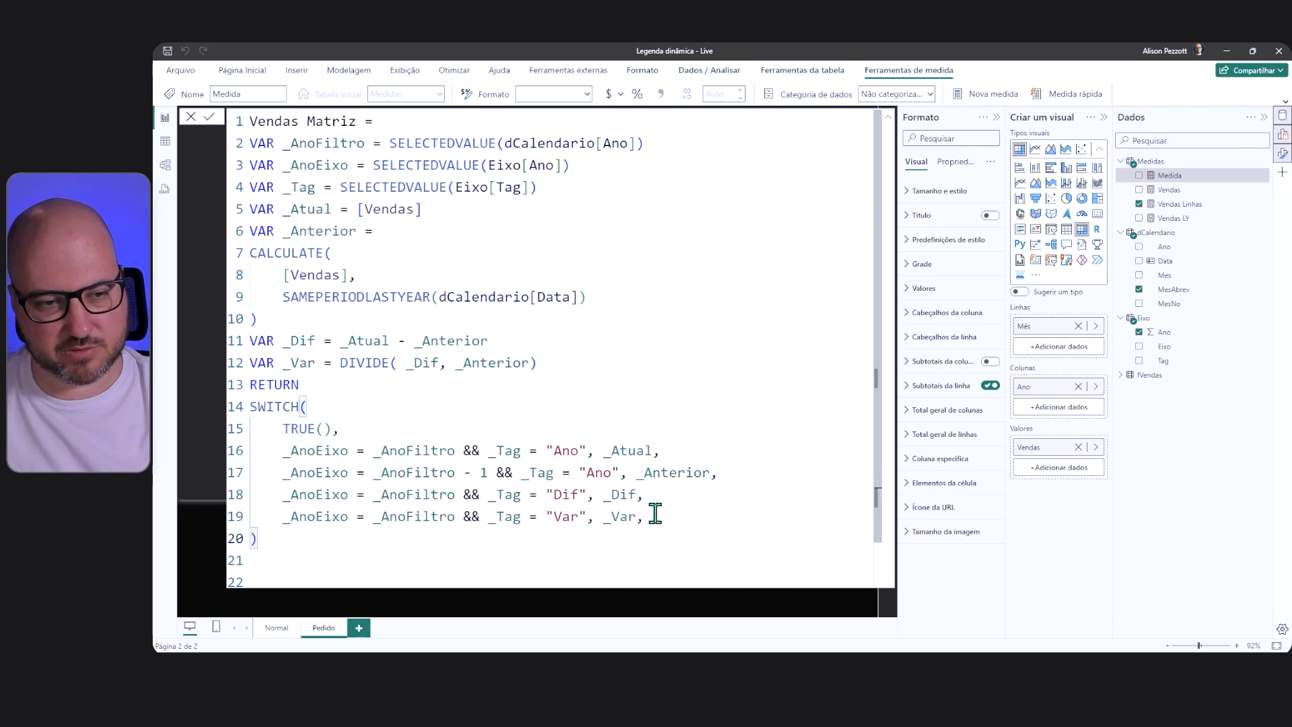
Step: Remove the trailing comma after _Var in the last SWITCH condition and commit the Vendas Matriz measure
double_click(563, 517)
key("ctrl+d")
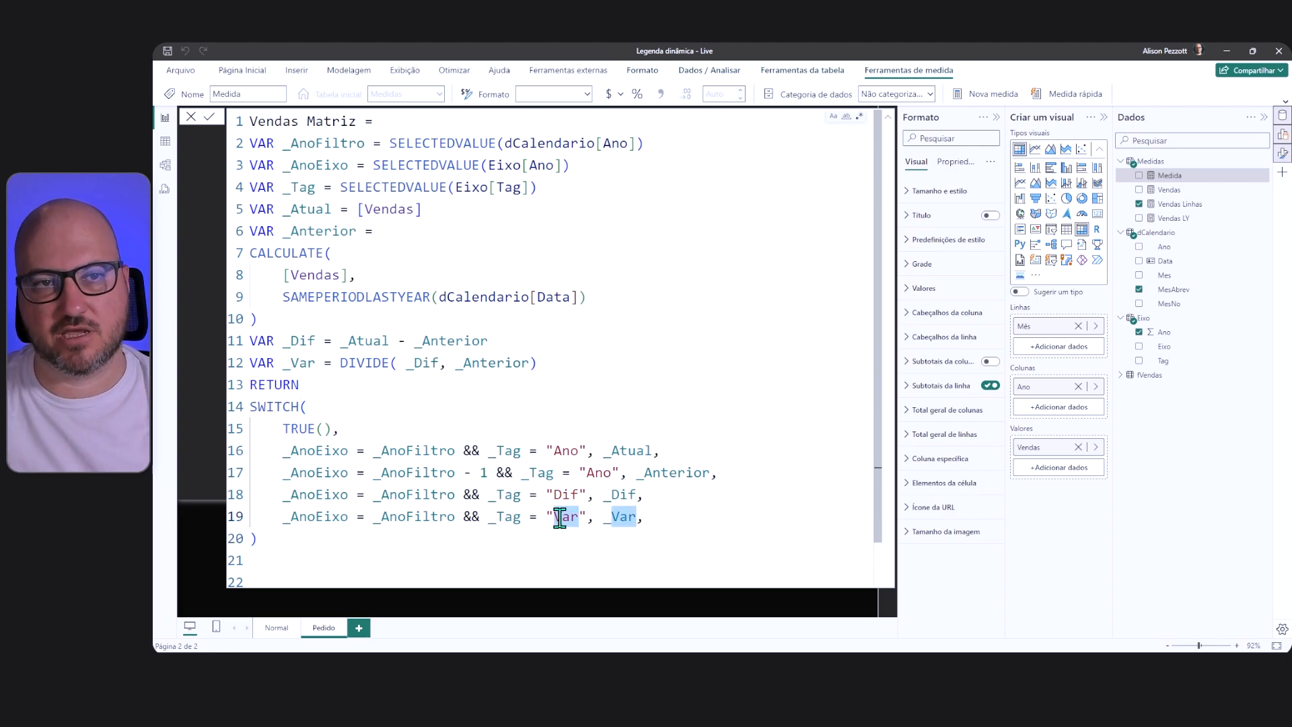
left_click(652, 524)
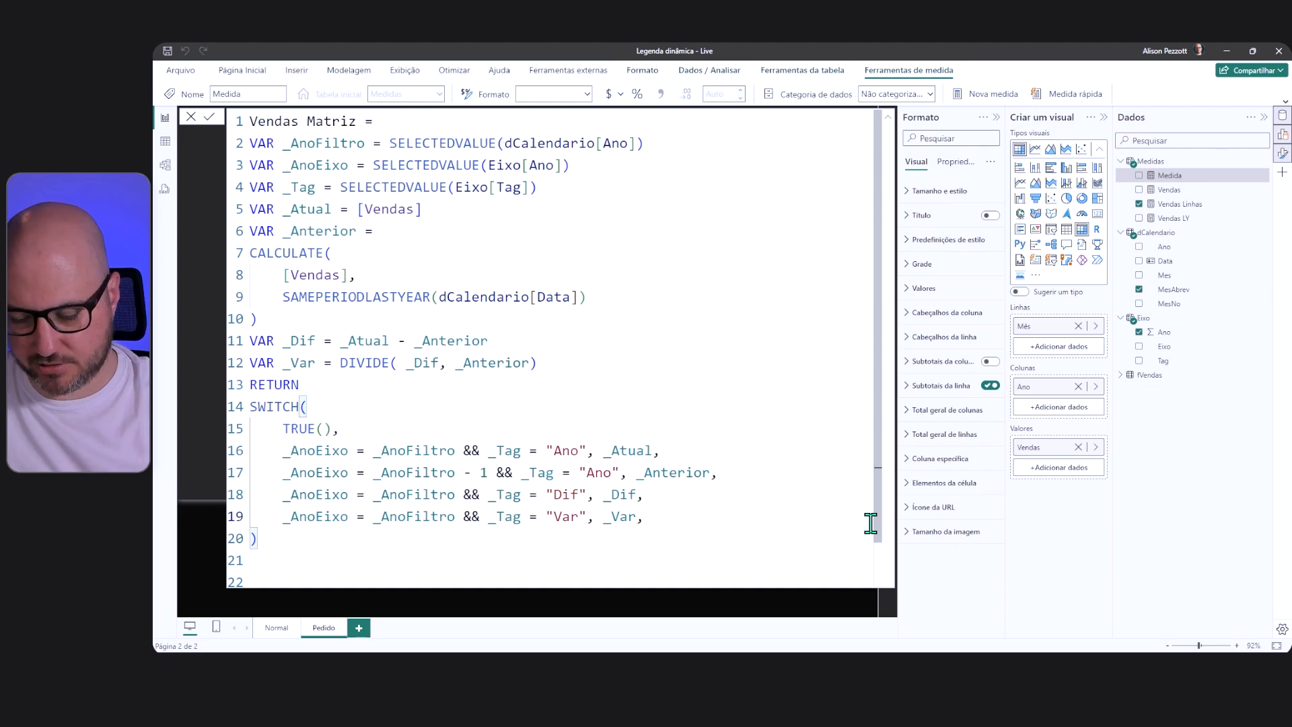
key("BackSpace")
left_click(363, 540)
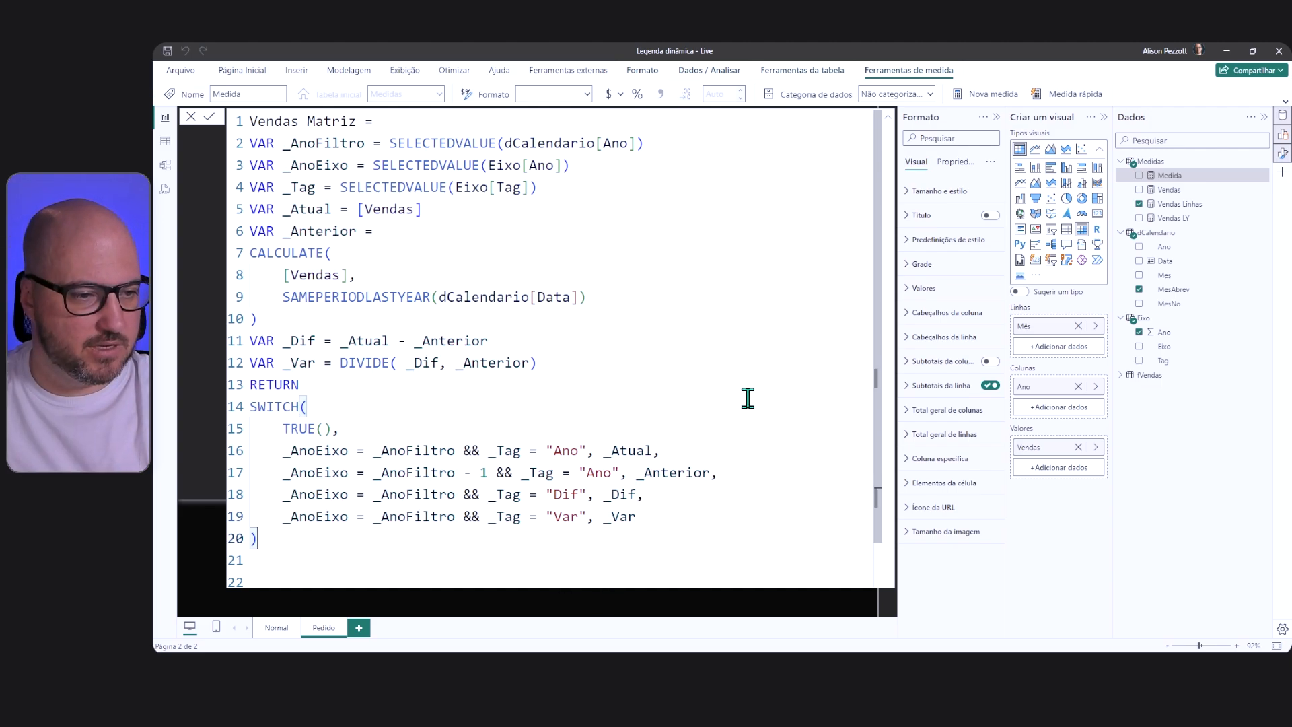
key("Return")
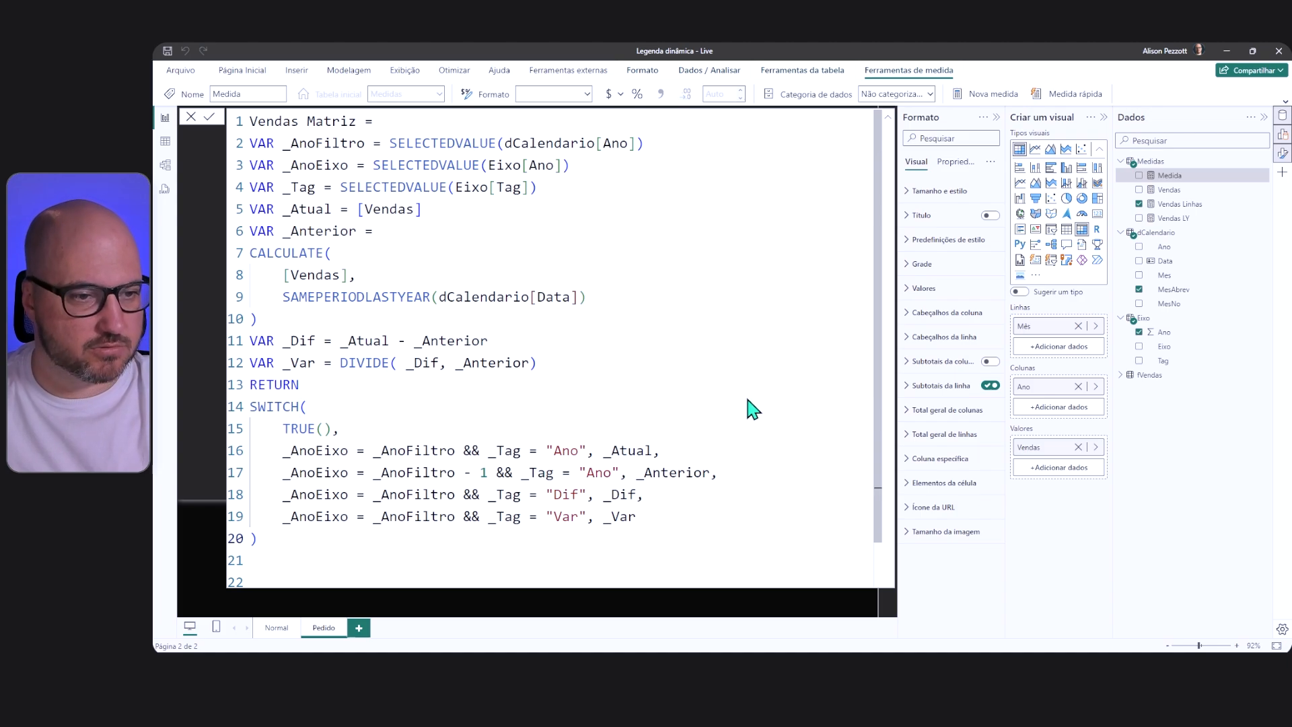
Step: Format the Vendas Matriz measure as R$ Português (Brasil) currency and collapse its formula
left_click(620, 95)
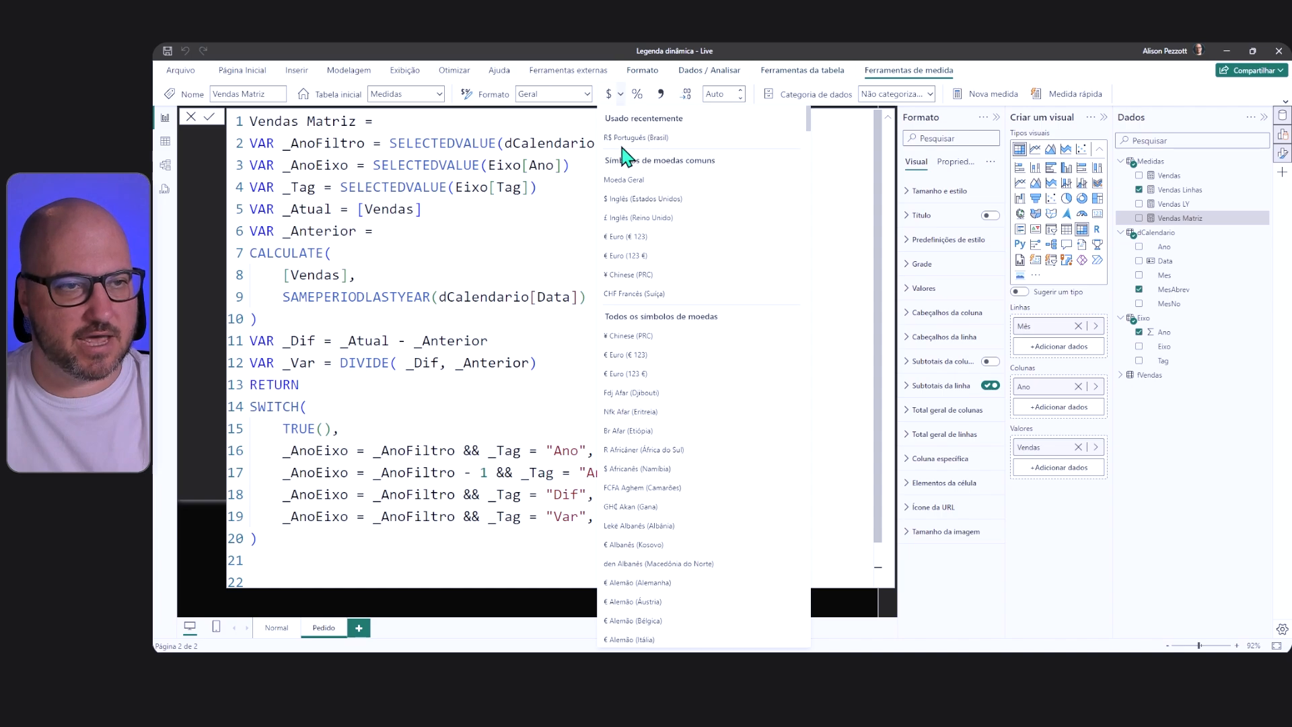
left_click(627, 136)
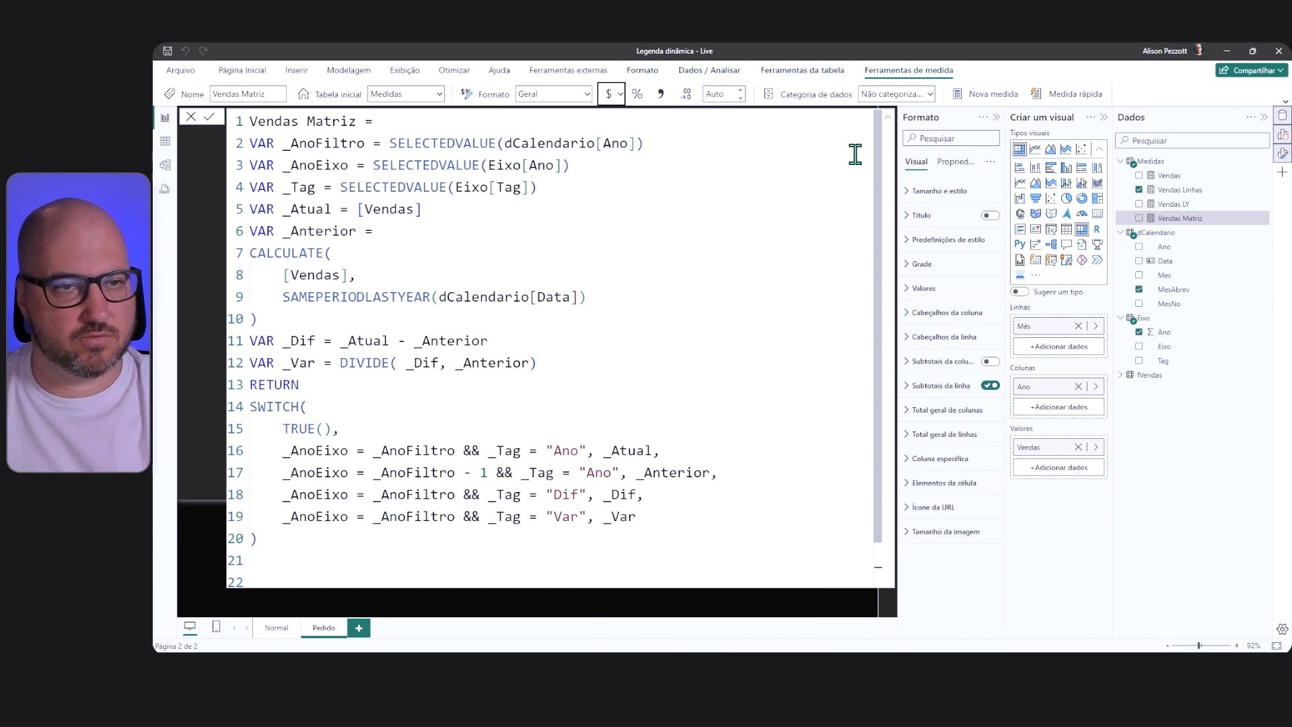
left_click(890, 121)
Step: Replace Vendas with the Vendas Matriz measure in the values of the matrix below the line chart
left_click(682, 350)
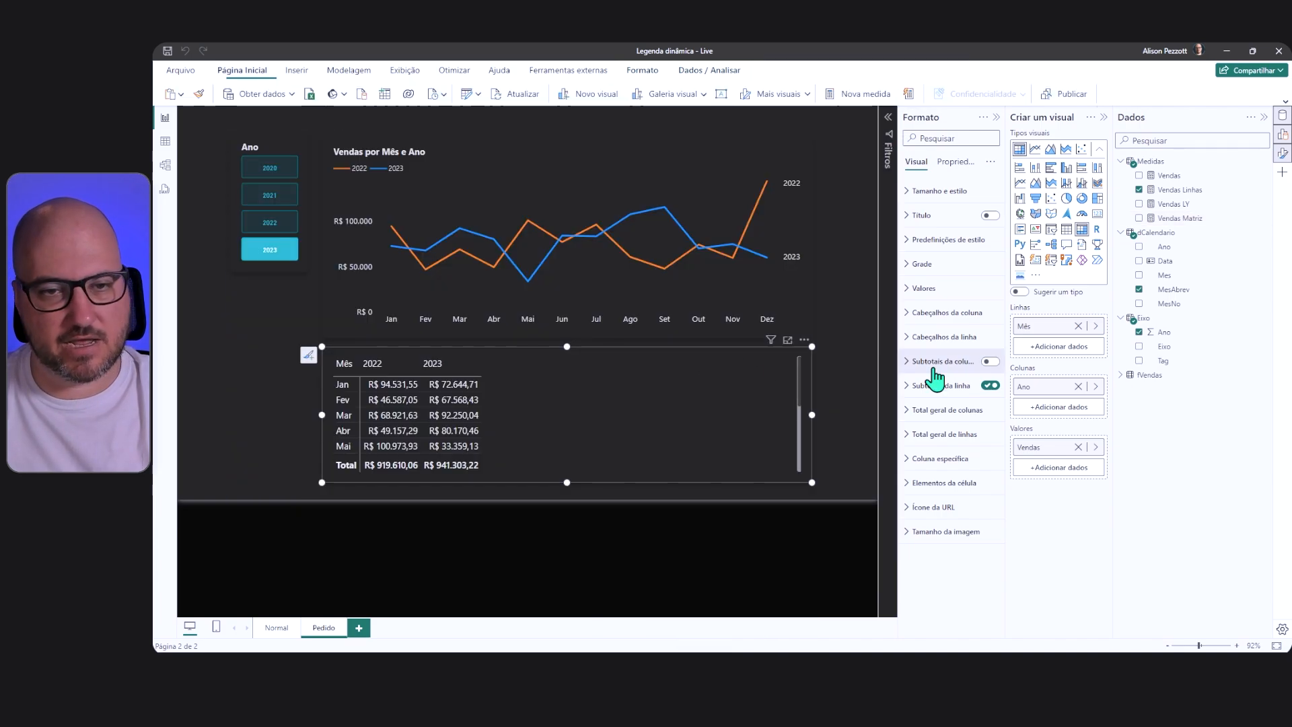
left_click(1078, 447)
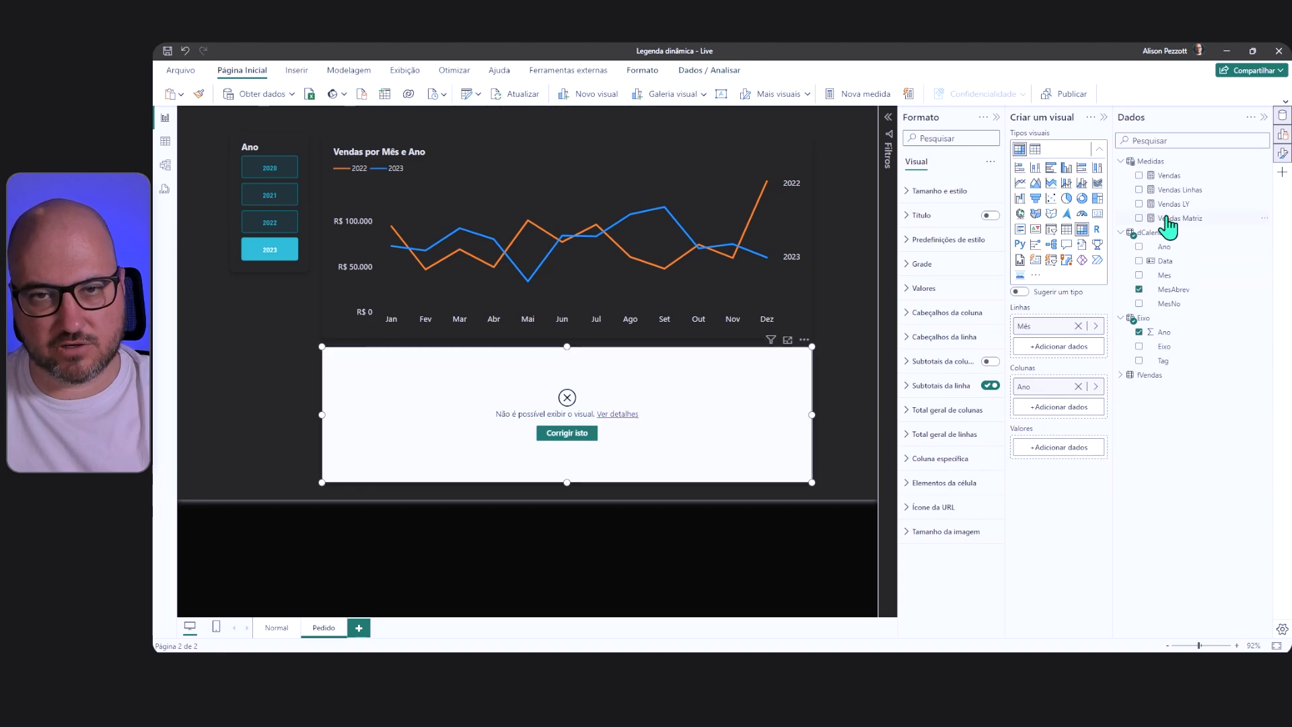
left_click_drag(1160, 222, 1062, 449)
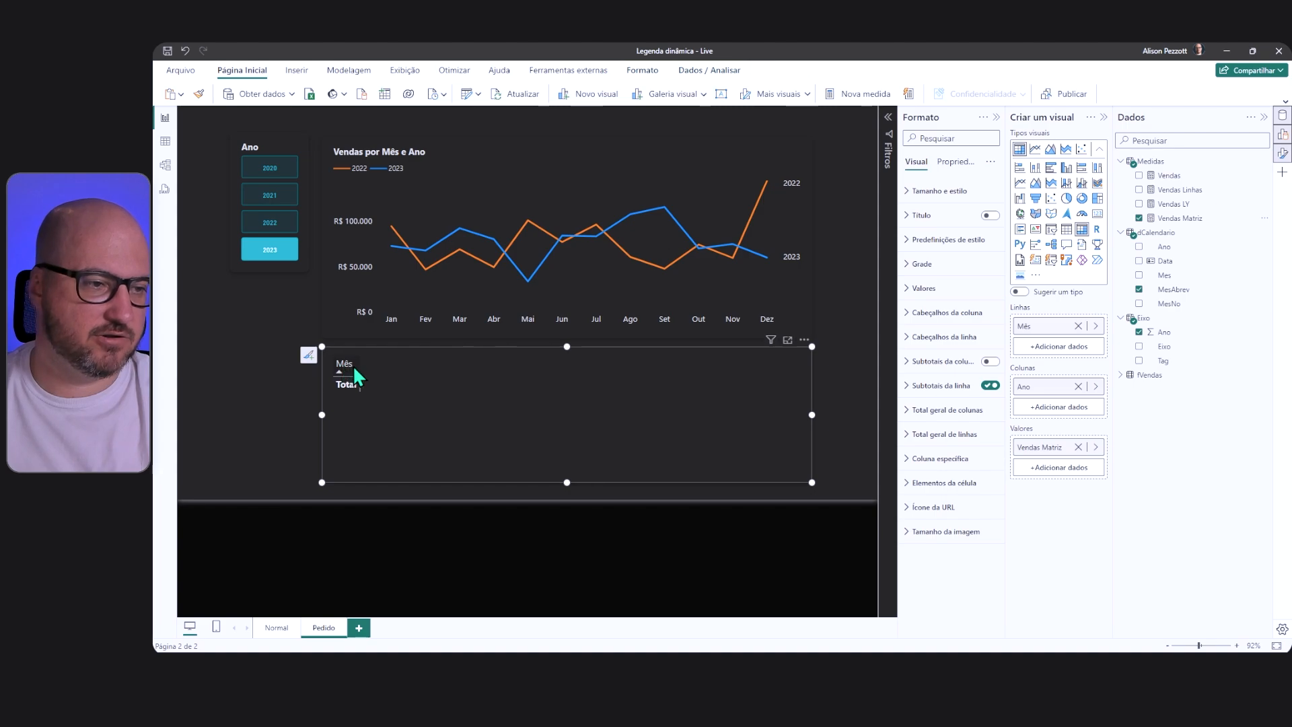
Step: Replace Ano with the Eixo field in the matrix's columns and select 2022 in the Ano slicer
left_click_drag(1164, 345, 1082, 397)
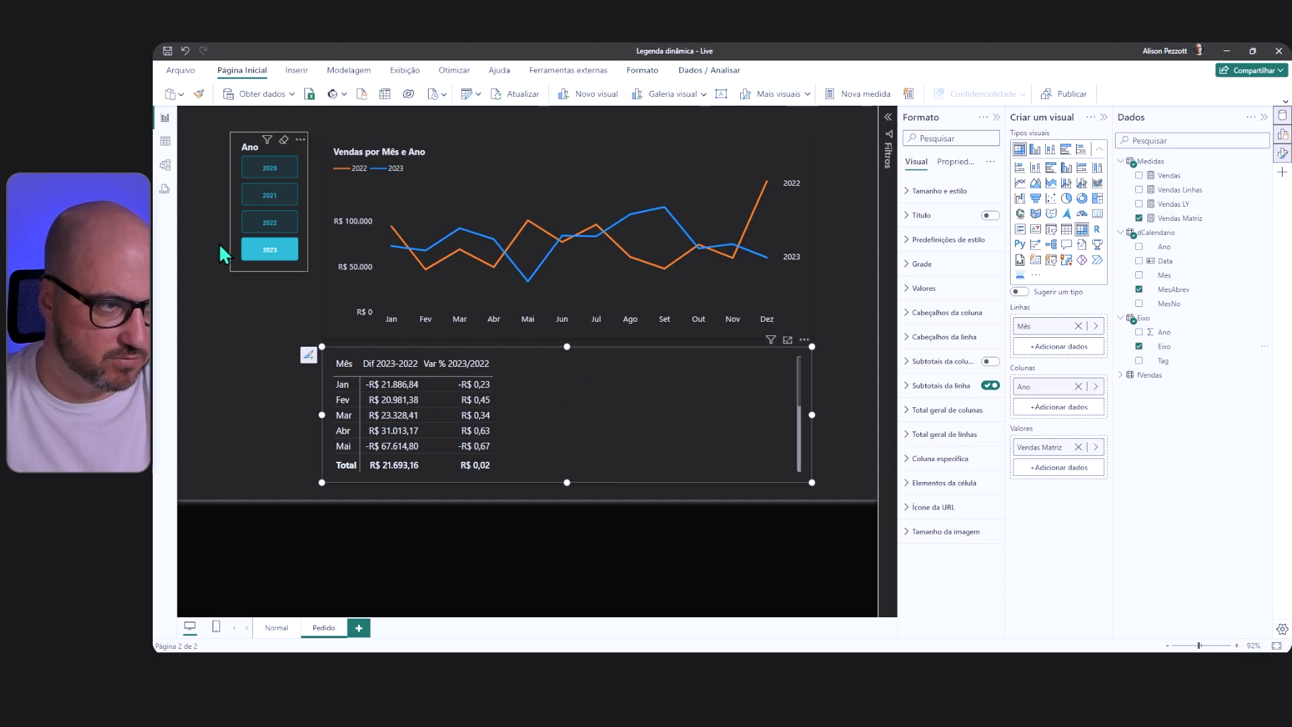
left_click(263, 239)
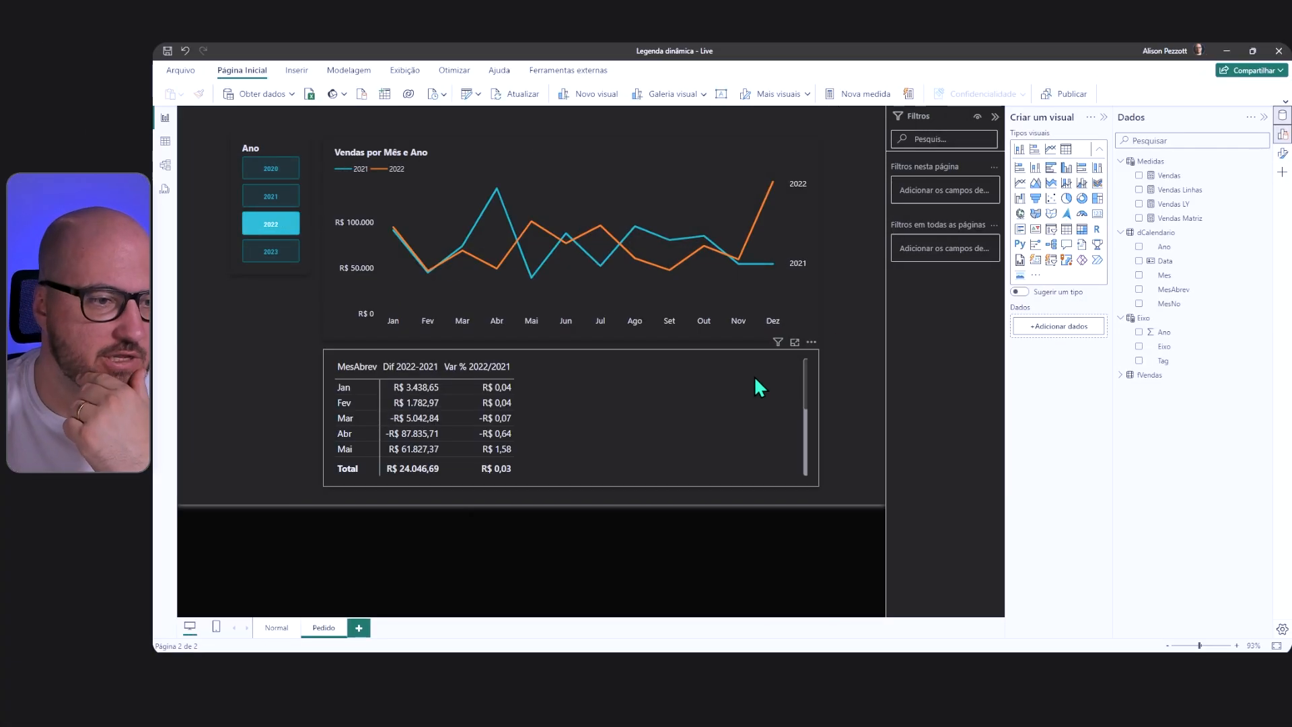
Step: Change the tag "Ano" to "Anos" in the first two SWITCH conditions of the Vendas Matriz measure, commit it and collapse the formula
left_click(758, 384)
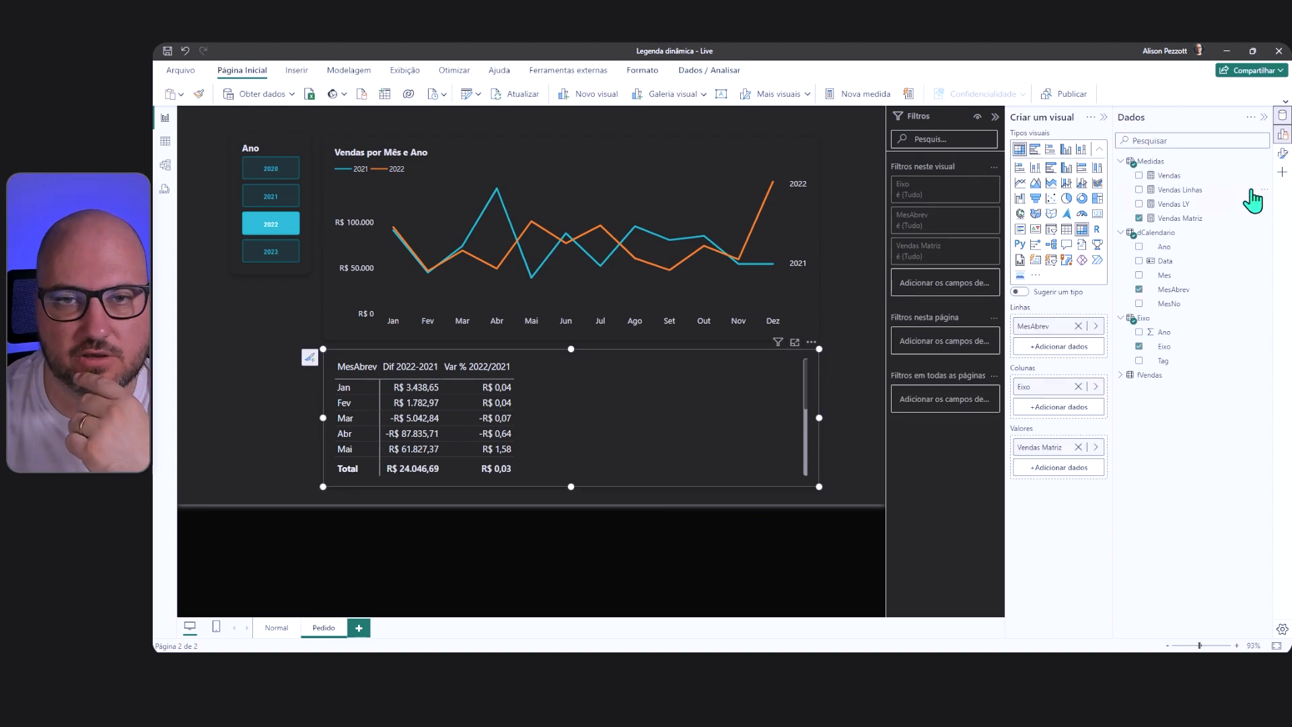
left_click(1195, 219)
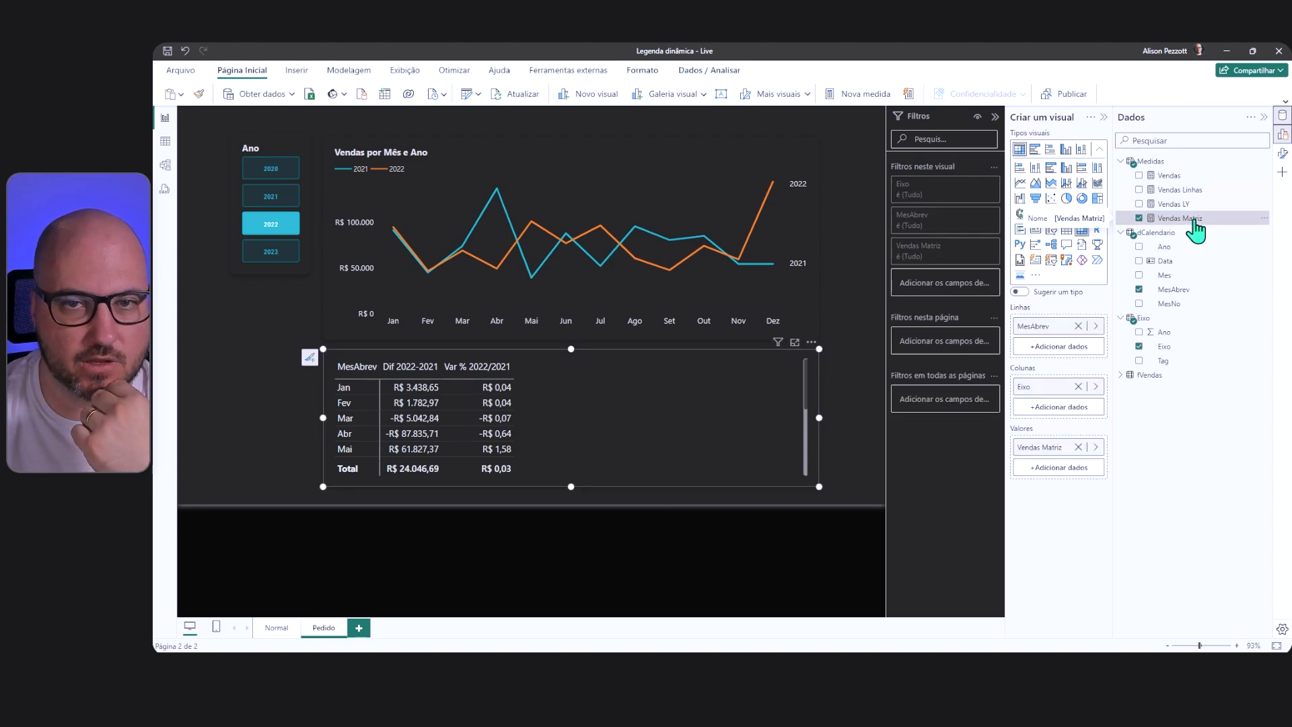
left_click(994, 116)
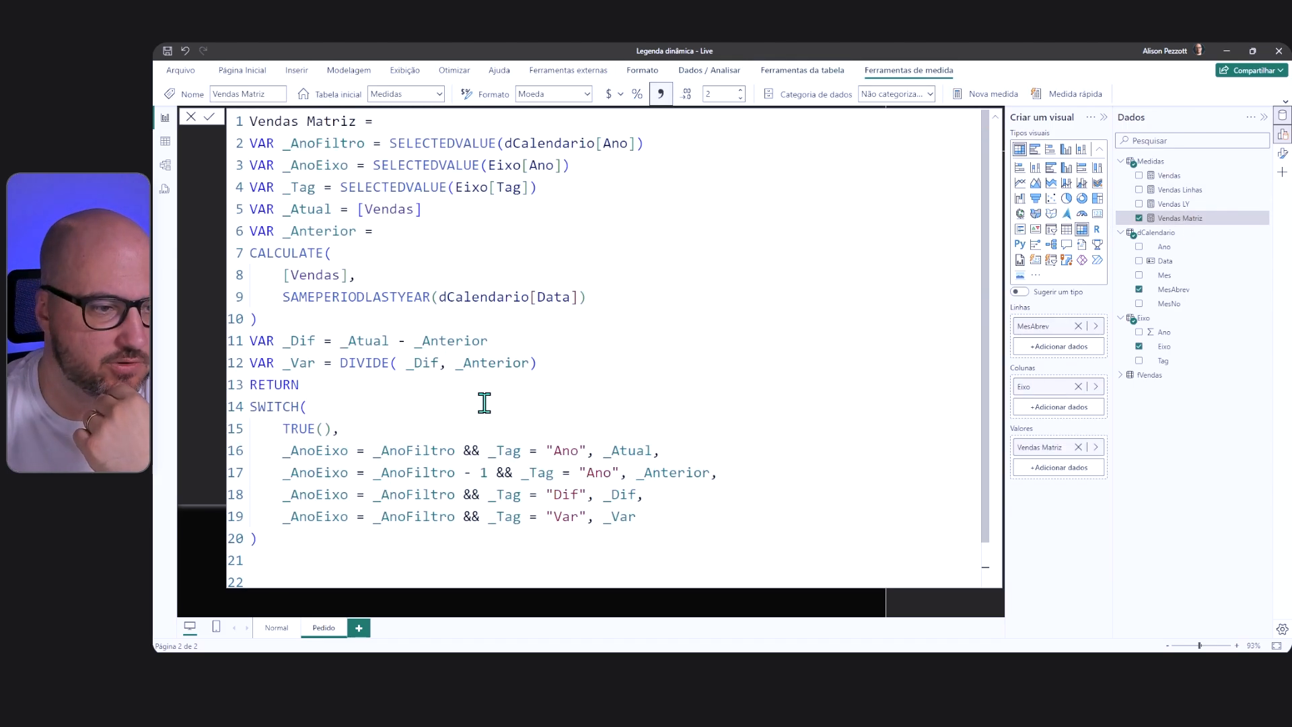
left_click(583, 450)
type("s")
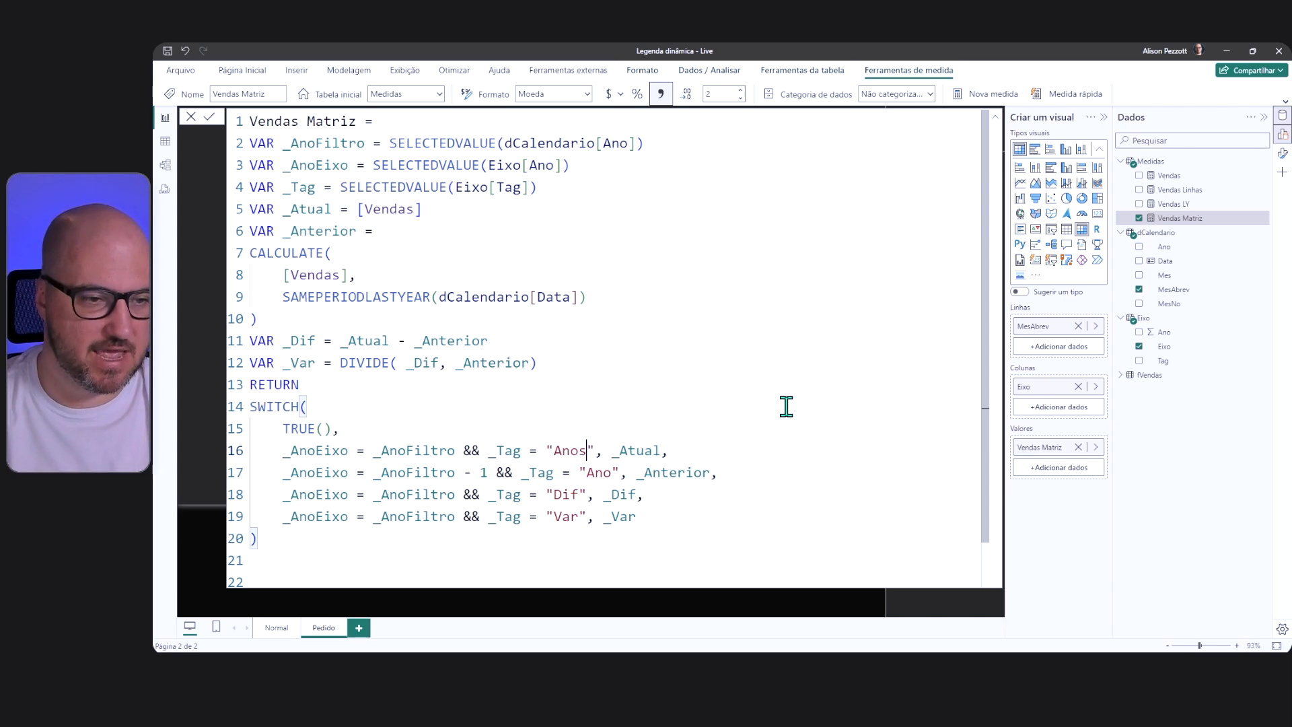
left_click(616, 472)
type("s")
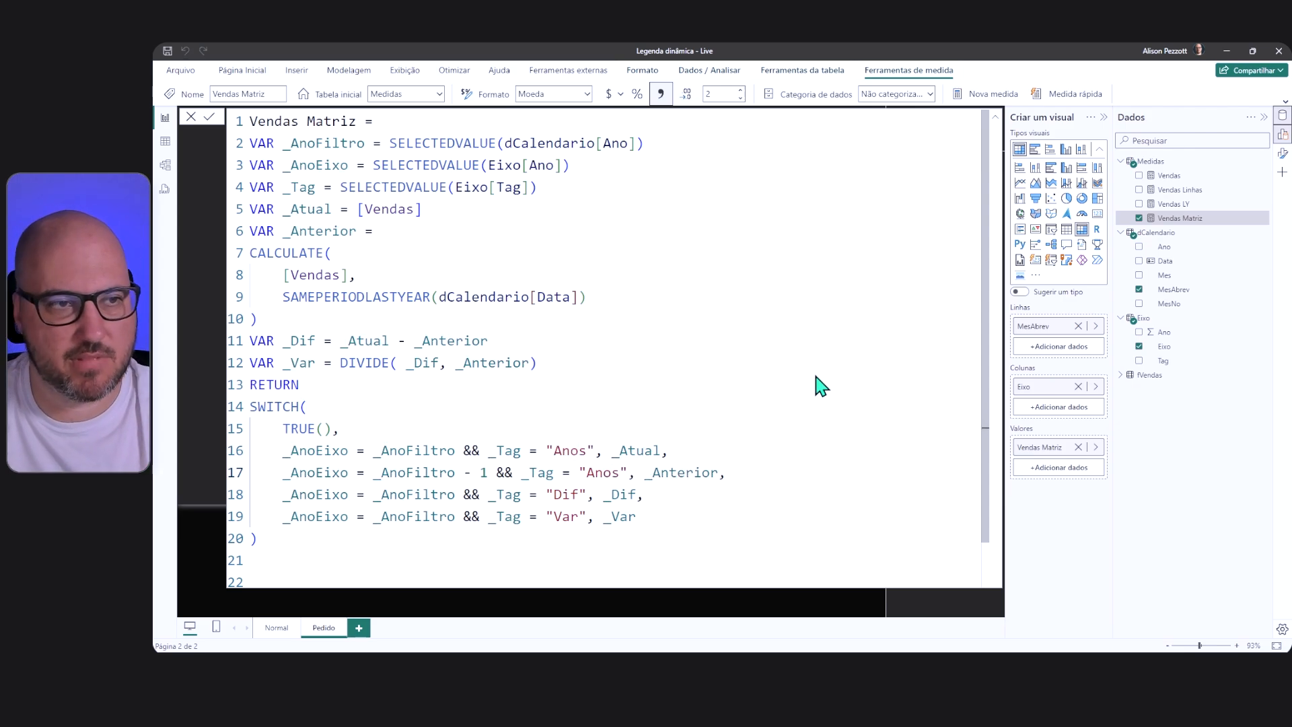
key("Return")
left_click(995, 119)
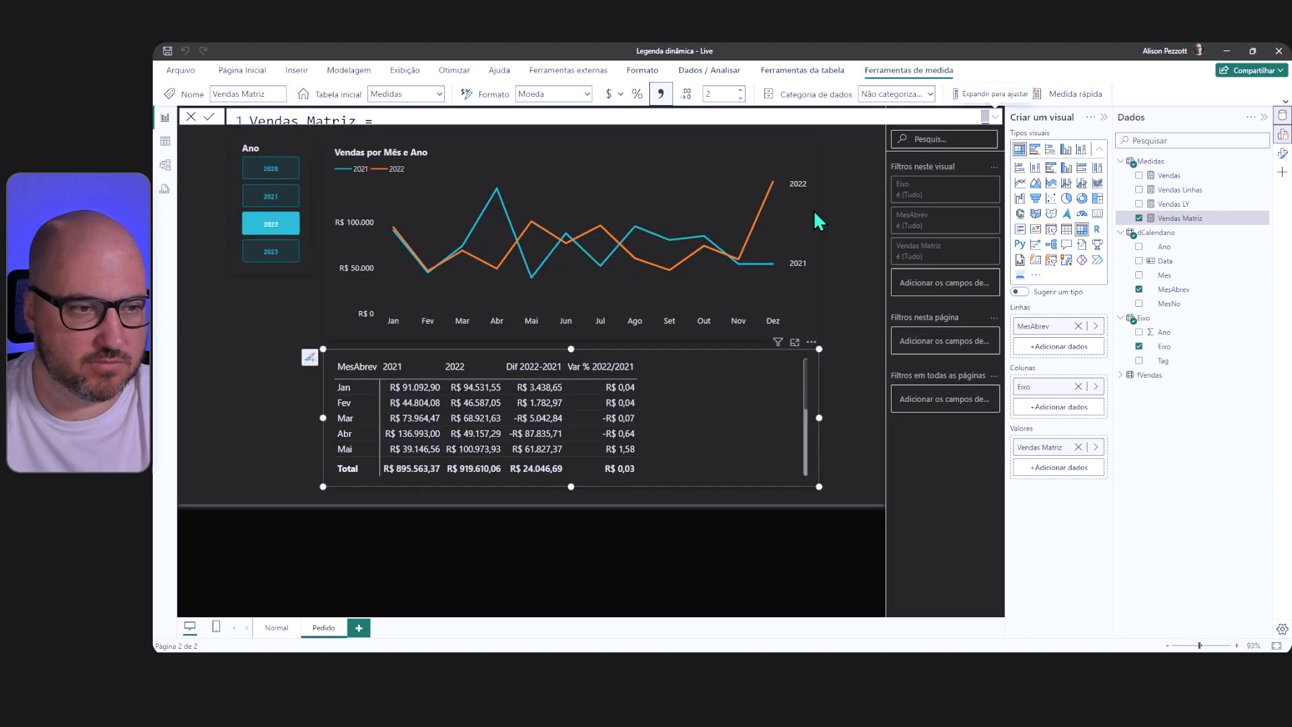
Step: Select 2021 in the Ano slicer and collapse the report filters to examine the matrix's Var % column
left_click(272, 196)
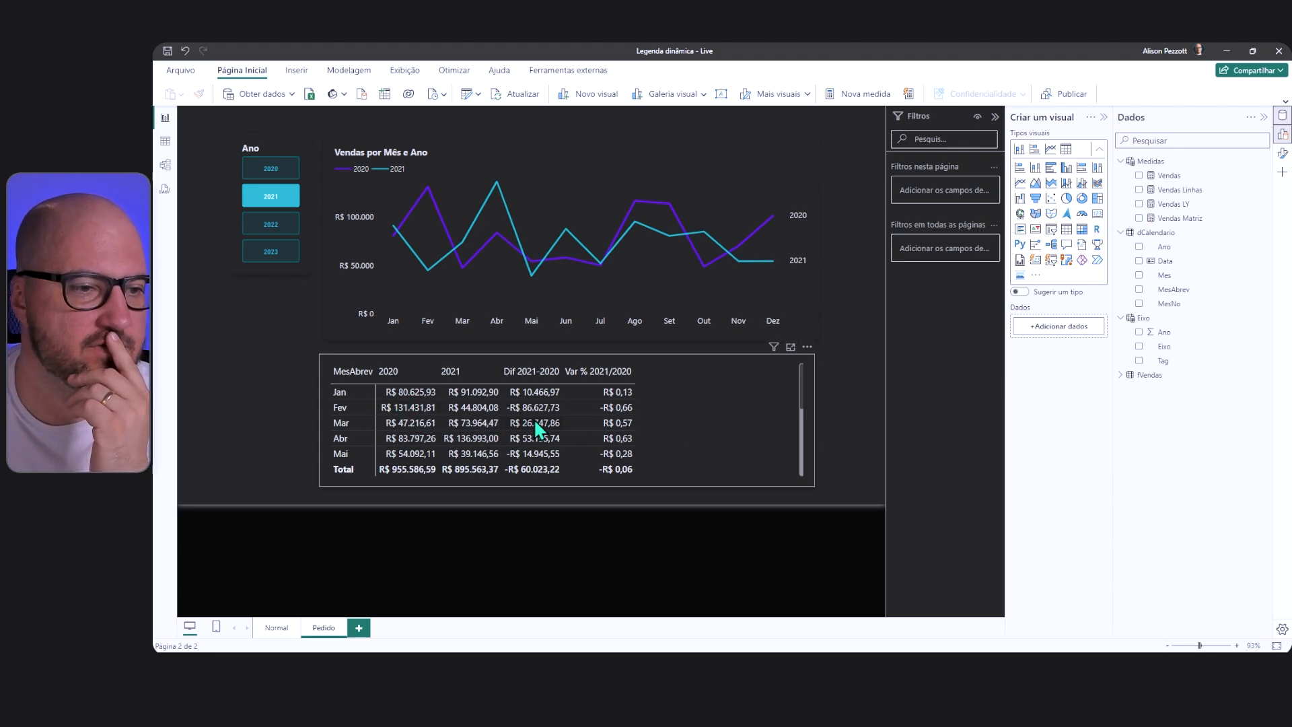
left_click(994, 120)
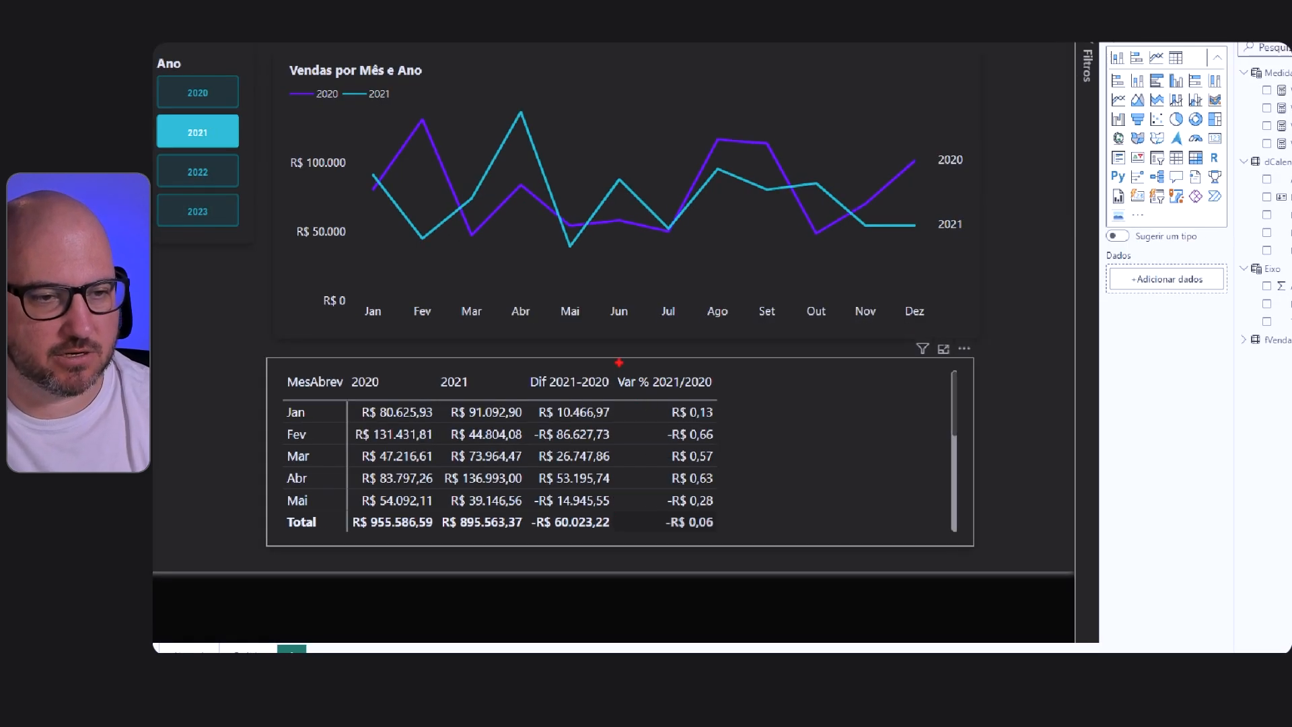
mouse_move(618, 363)
left_mouse_down()
mouse_move(700, 507)
mouse_move(737, 544)
left_mouse_up()
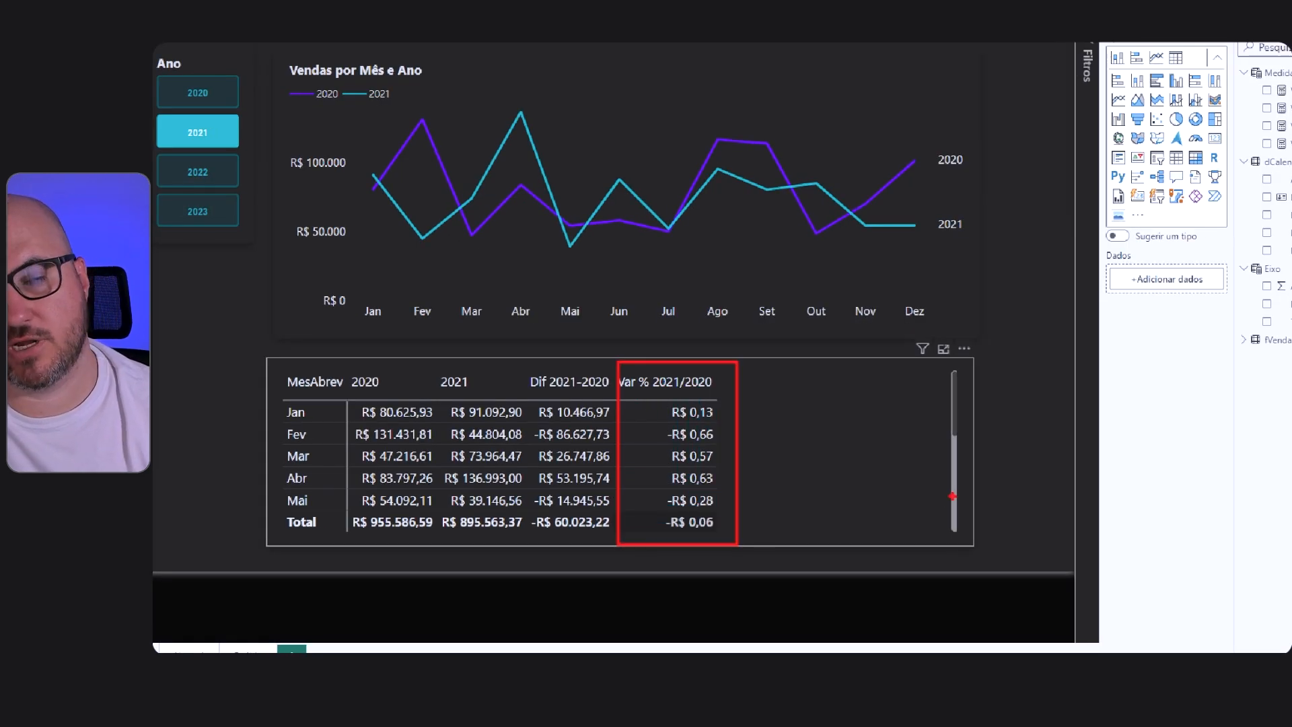
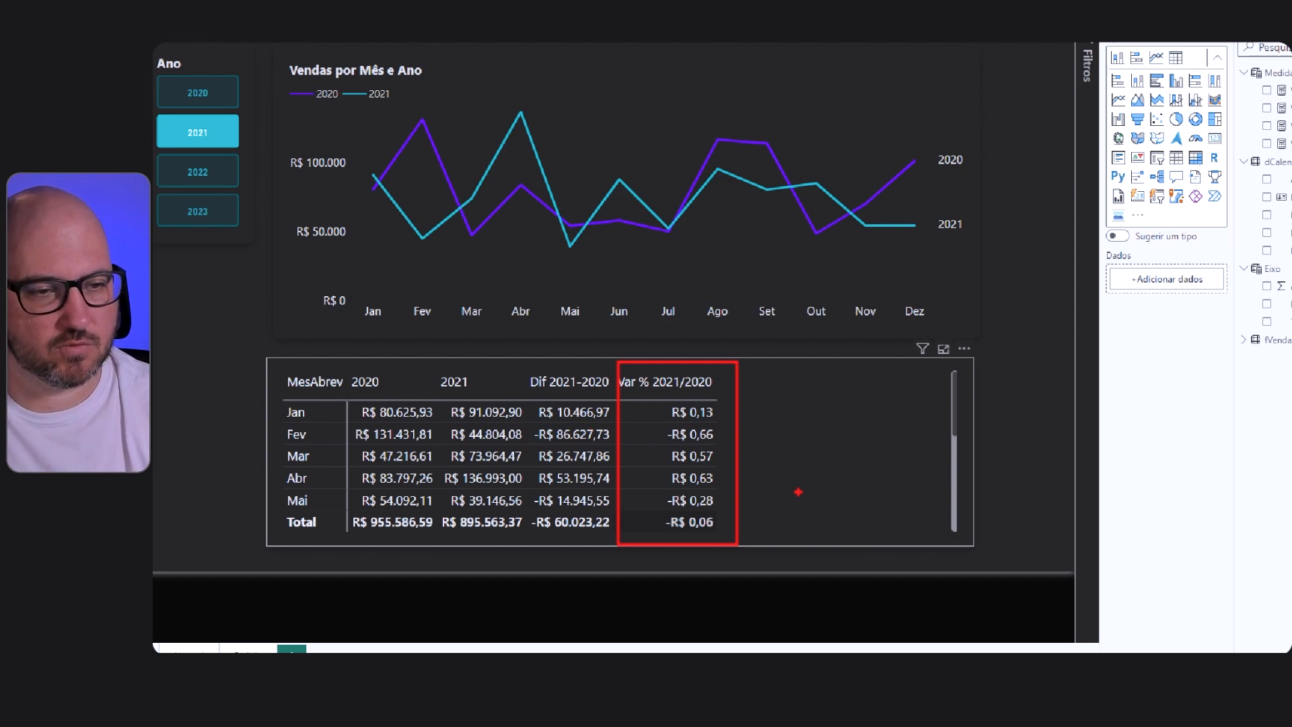
key("Escape")
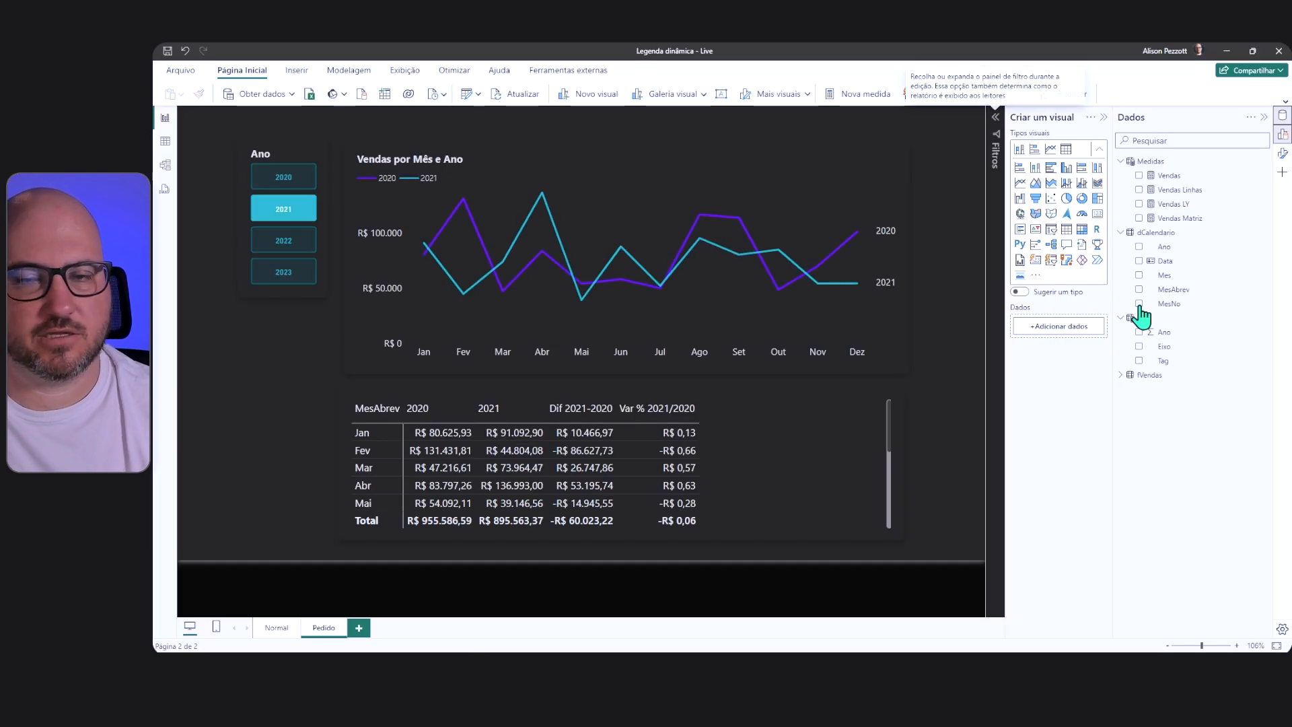
Step: Set the Vendas Matriz measure's format to Dinâmico
left_click(1186, 220)
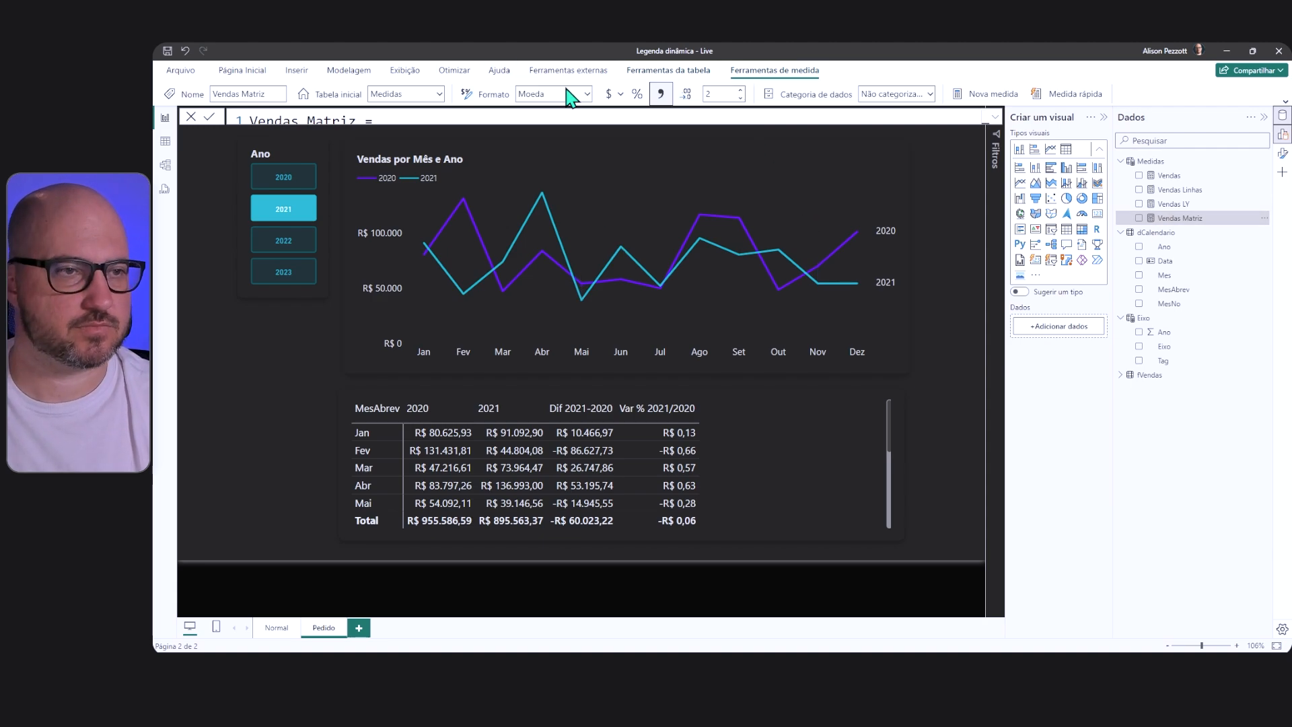
left_click(588, 95)
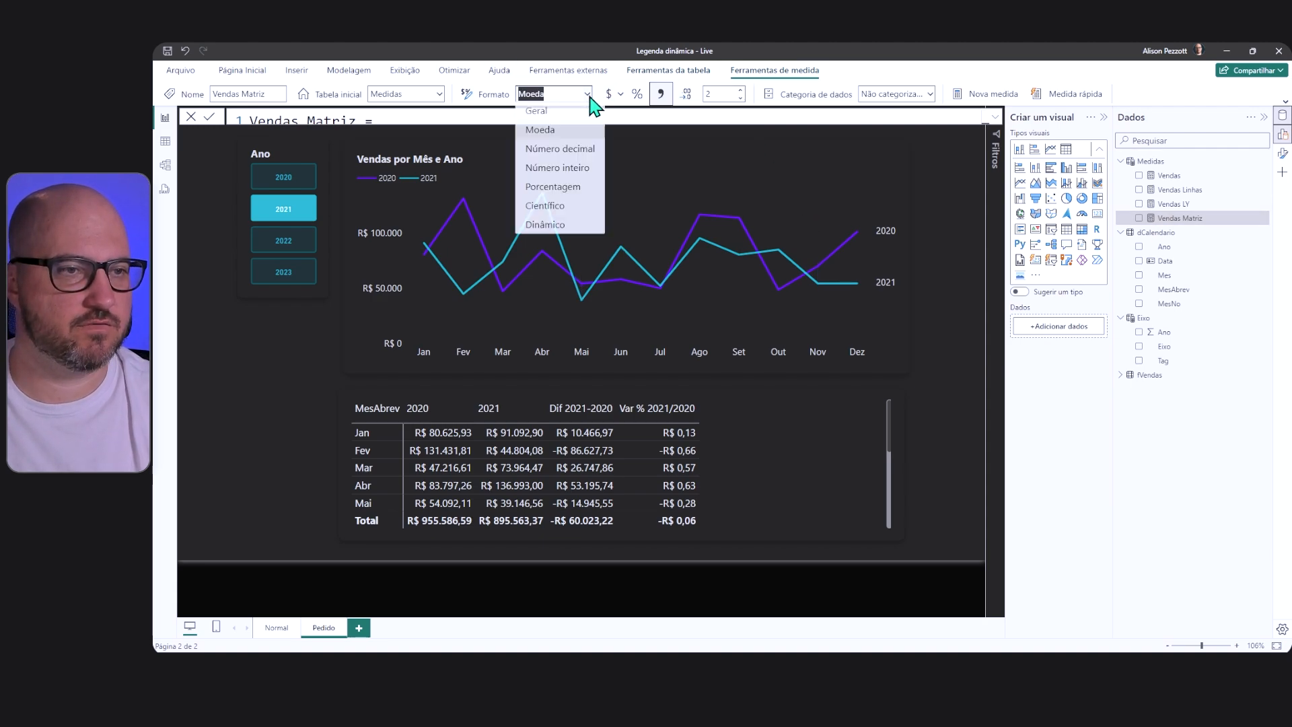
left_click(552, 227)
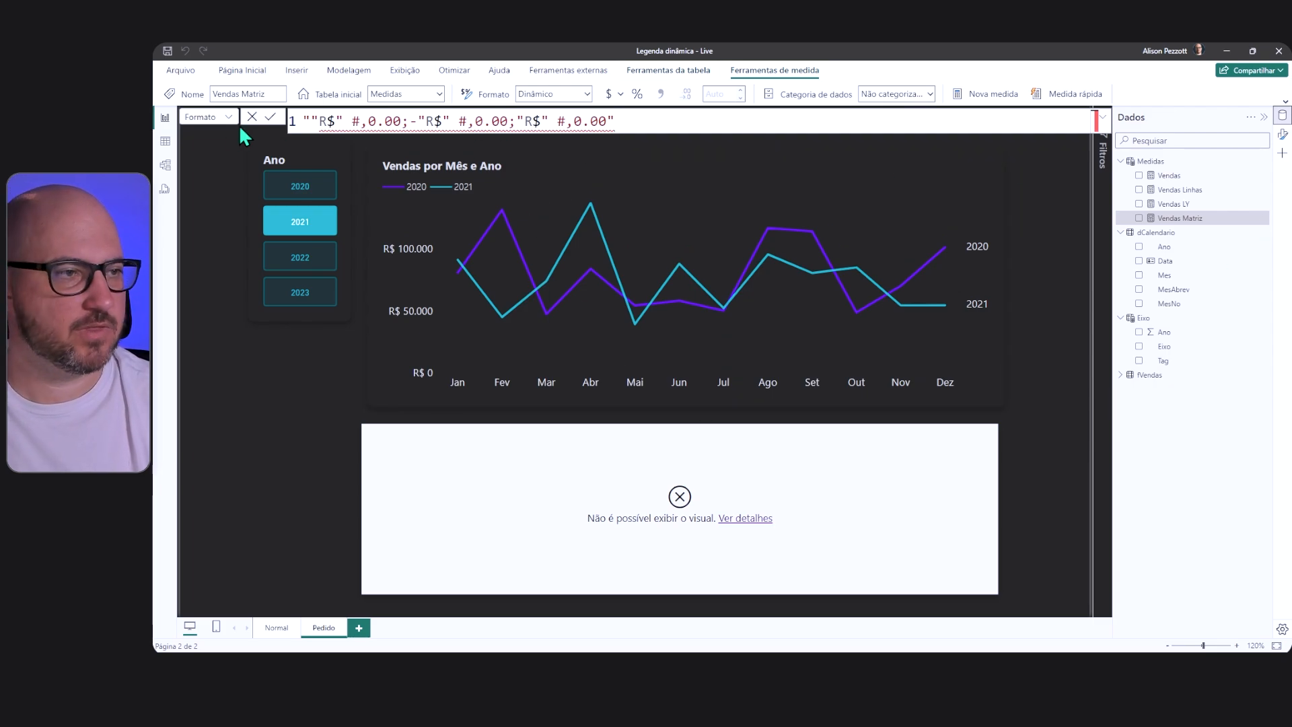
Step: Replace the default dynamic format expression of Vendas Matriz with the first four lines copied from its measure formula
left_click(210, 119)
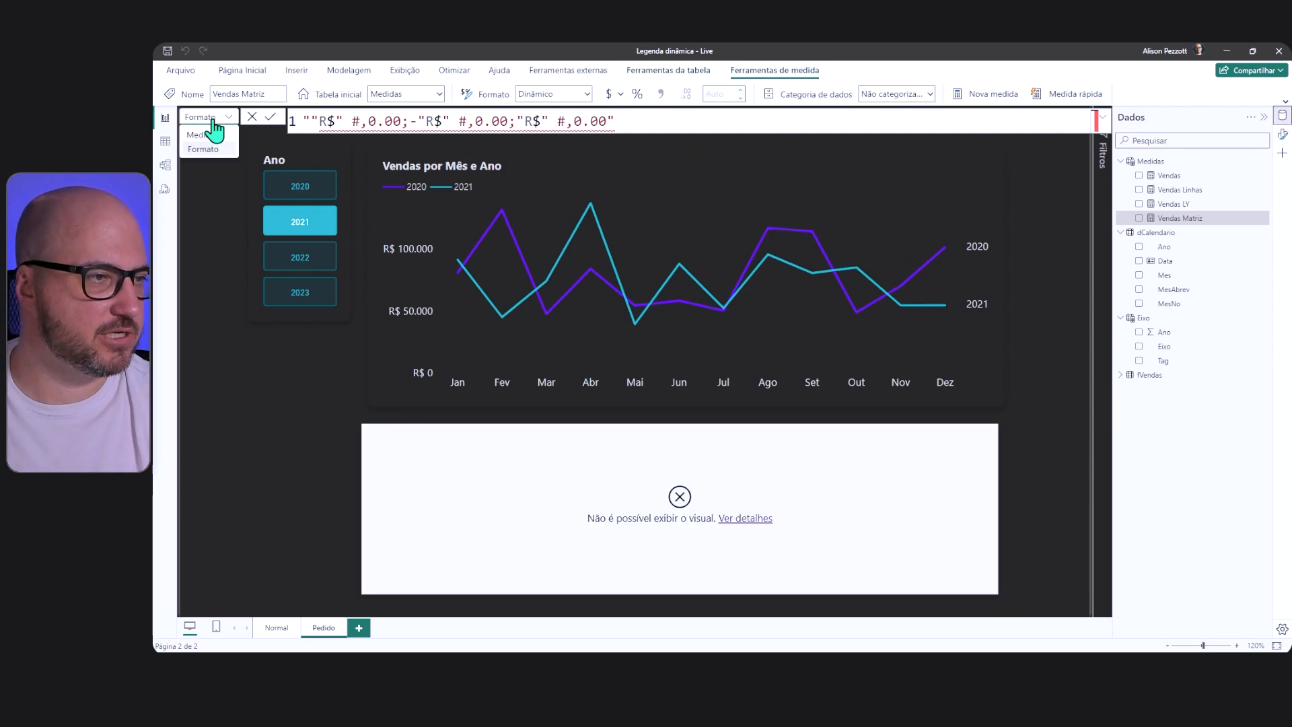
left_click(210, 135)
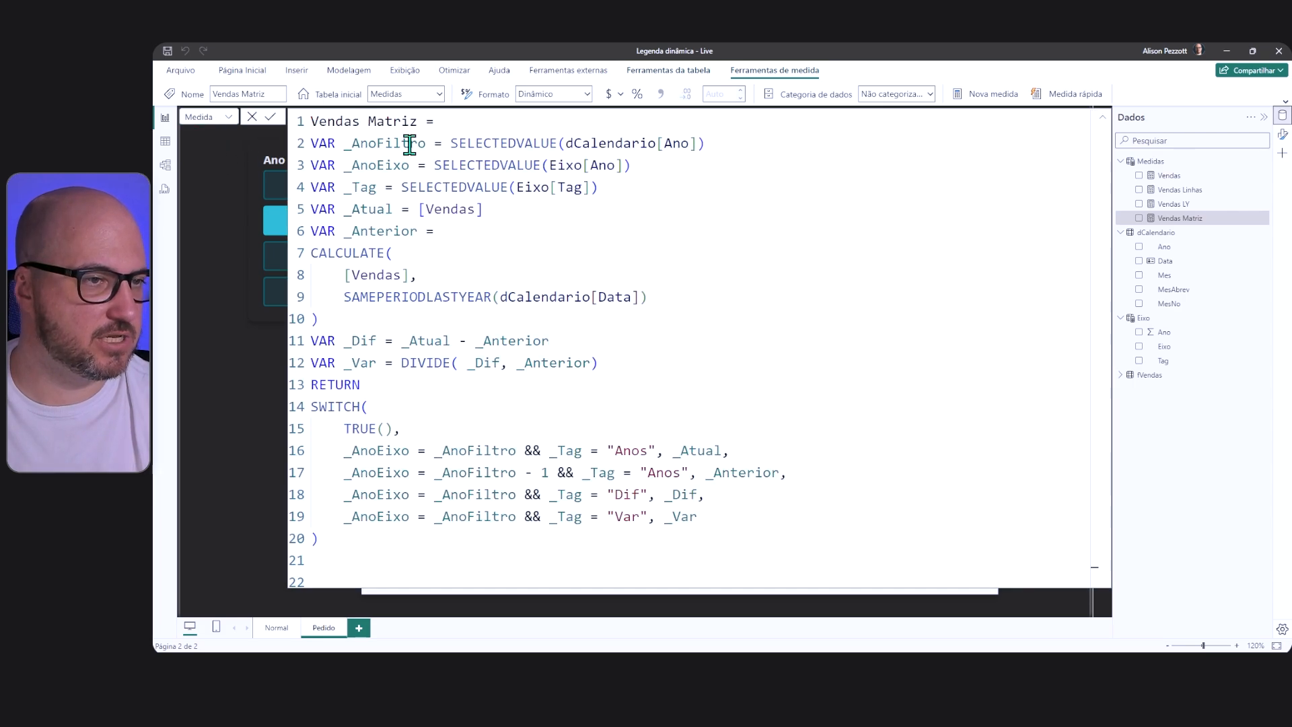
left_click_drag(633, 188, 274, 122)
key("ctrl+c")
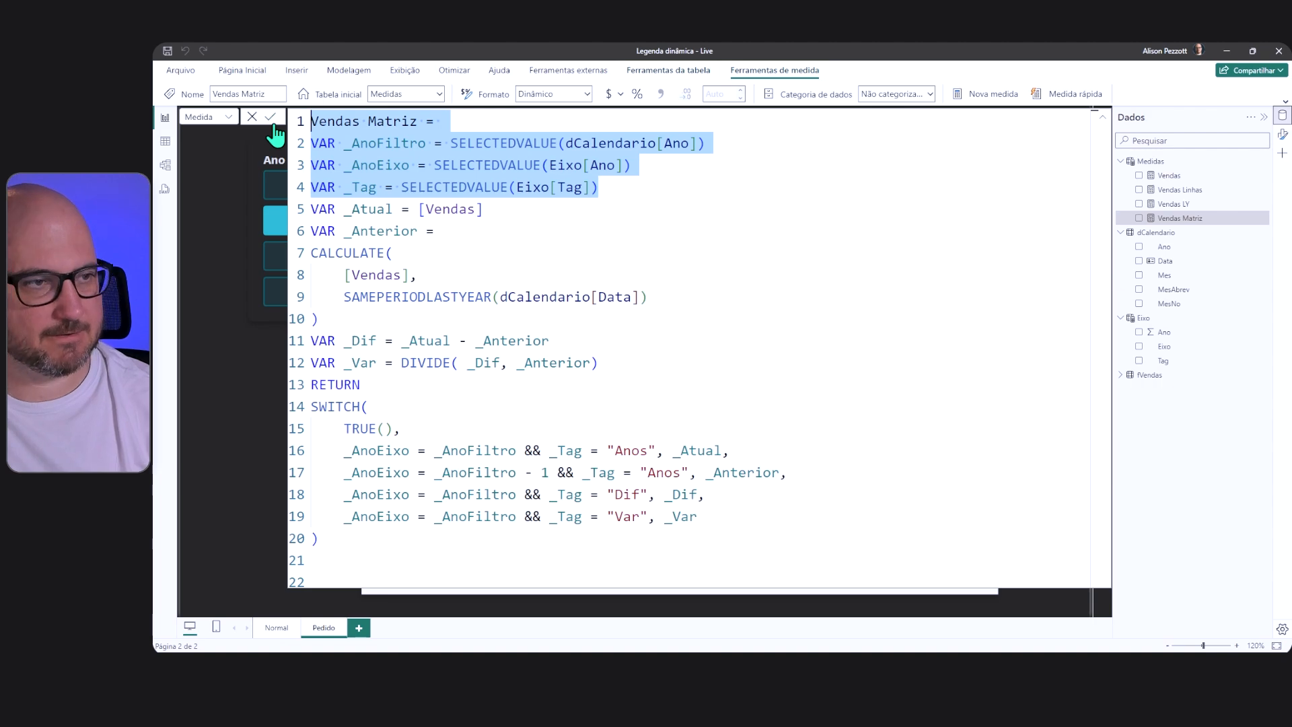
left_click(207, 119)
left_click(220, 152)
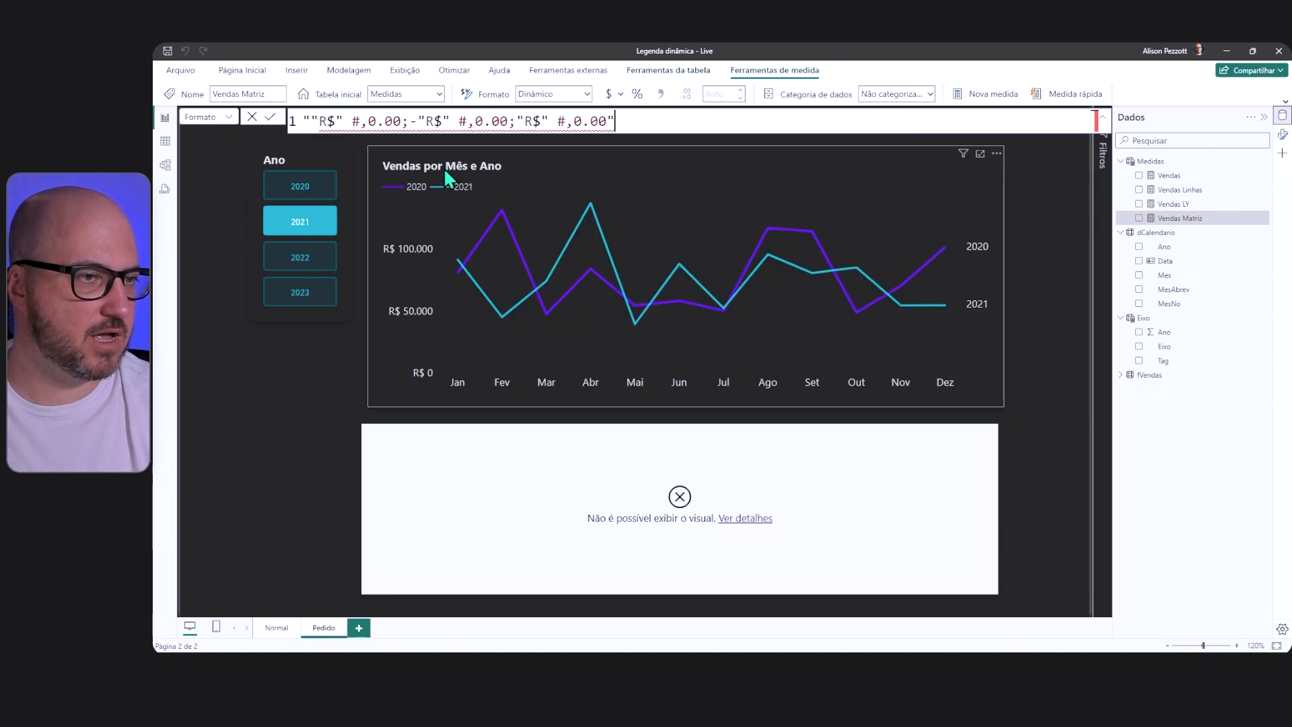
left_click_drag(649, 120, 225, 121)
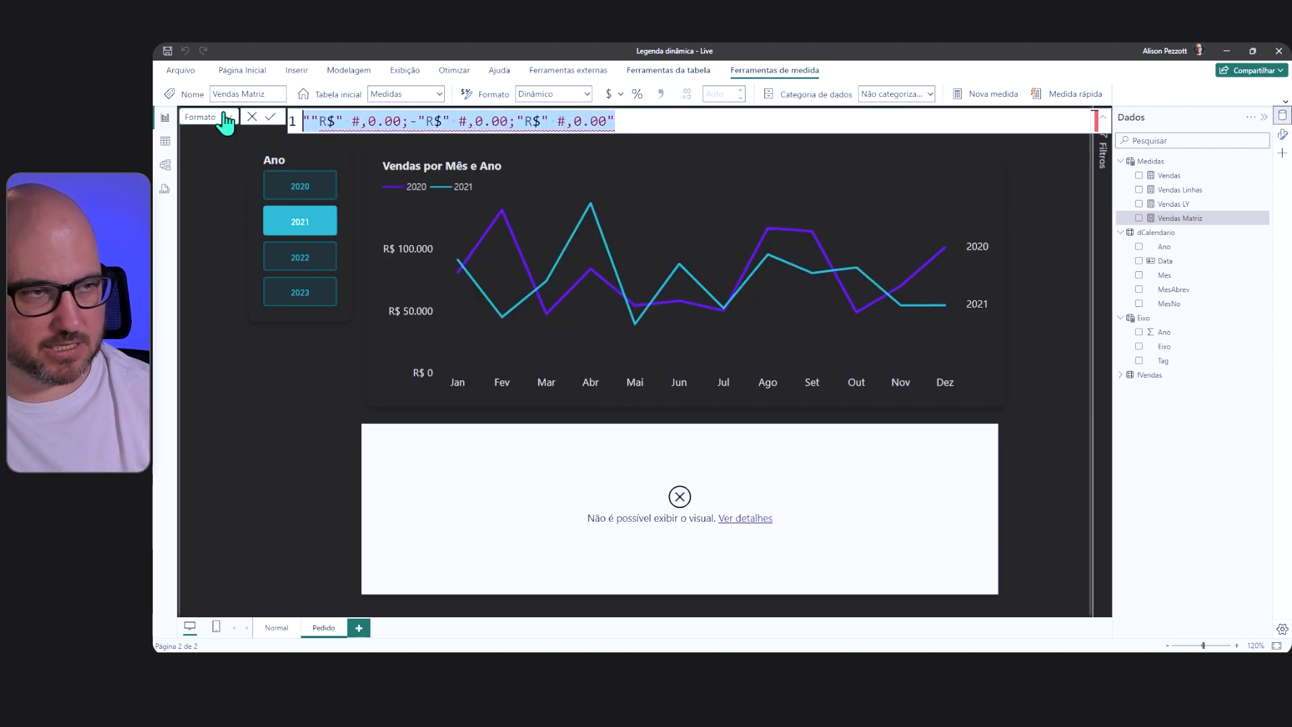
key("ctrl+v")
Step: Remove the measure name and the _AnoFiltro and _AnoEixo variables from the format expression, keeping only the _Tag variable
left_click_drag(477, 126, 162, 125)
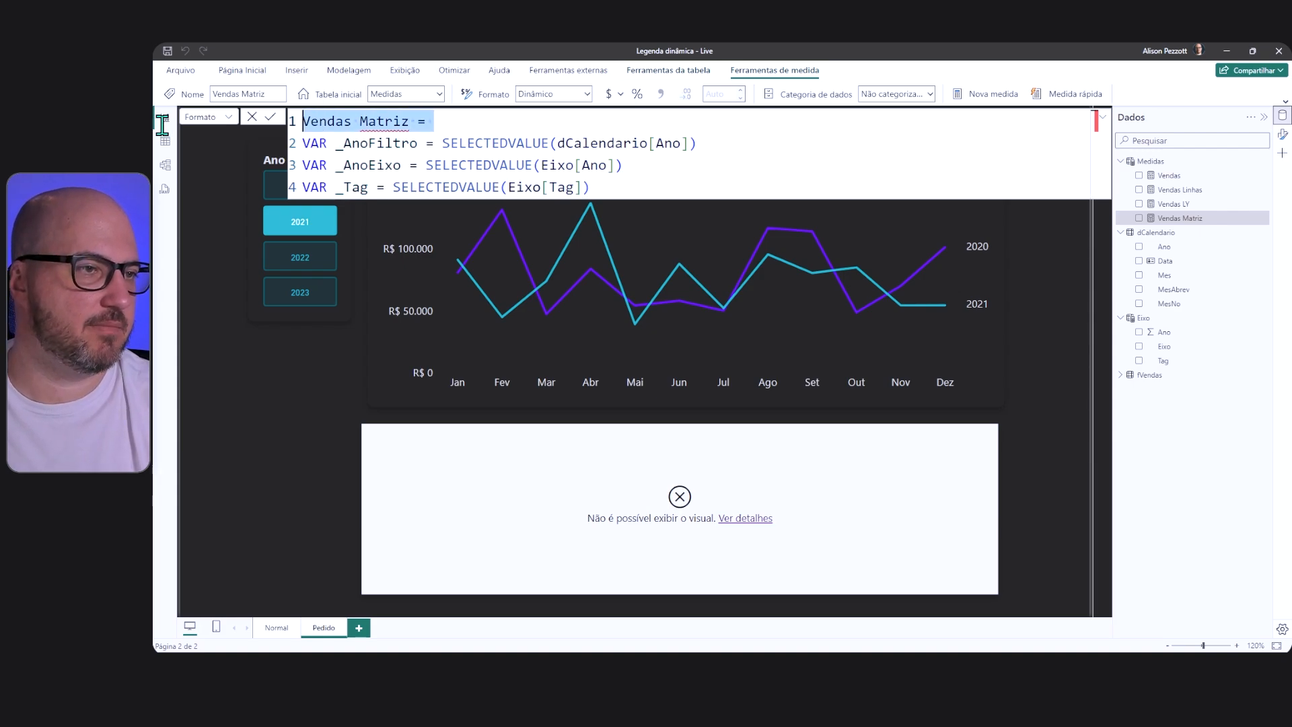
key("Delete")
key("Delete")
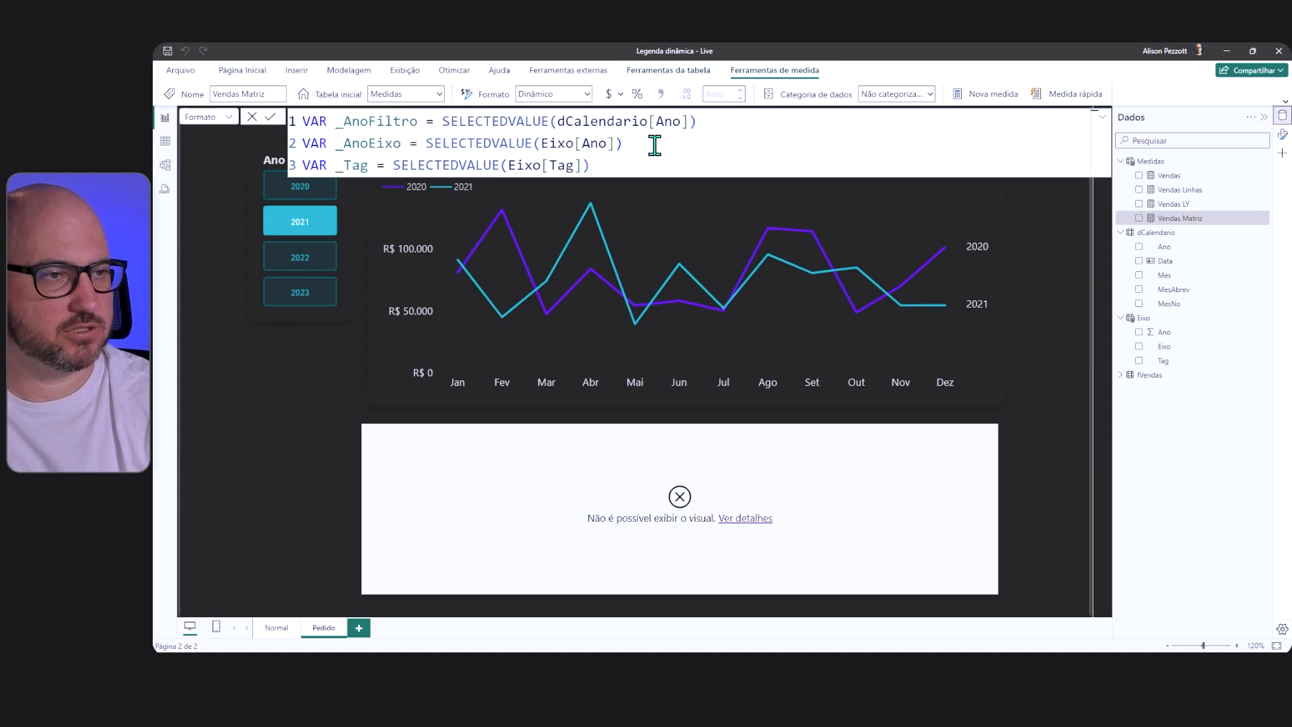
left_click_drag(655, 145, 225, 121)
key("Delete")
key("Delete")
left_click(644, 123)
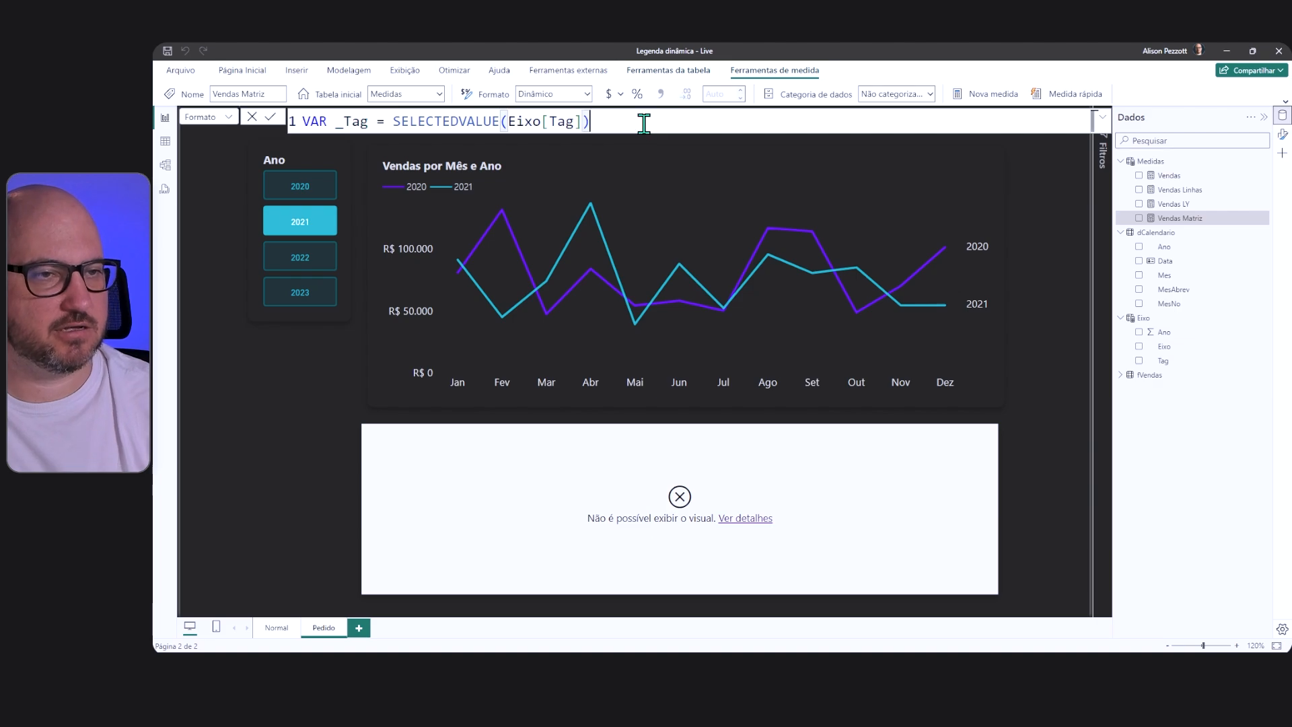
Step: Start a _Monetario variable below _Tag with the format string "R$ #,00;(R$ #,00)
key("shift+Return")
type("VA")
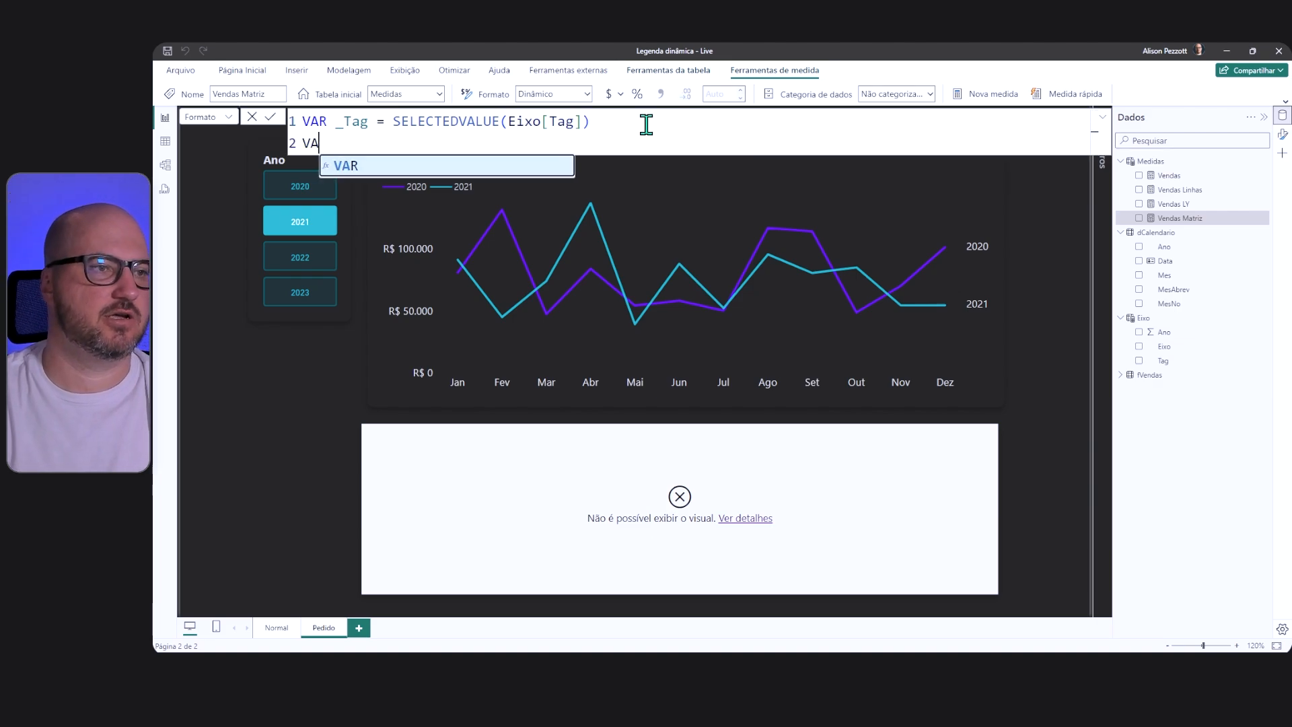
type("R _")
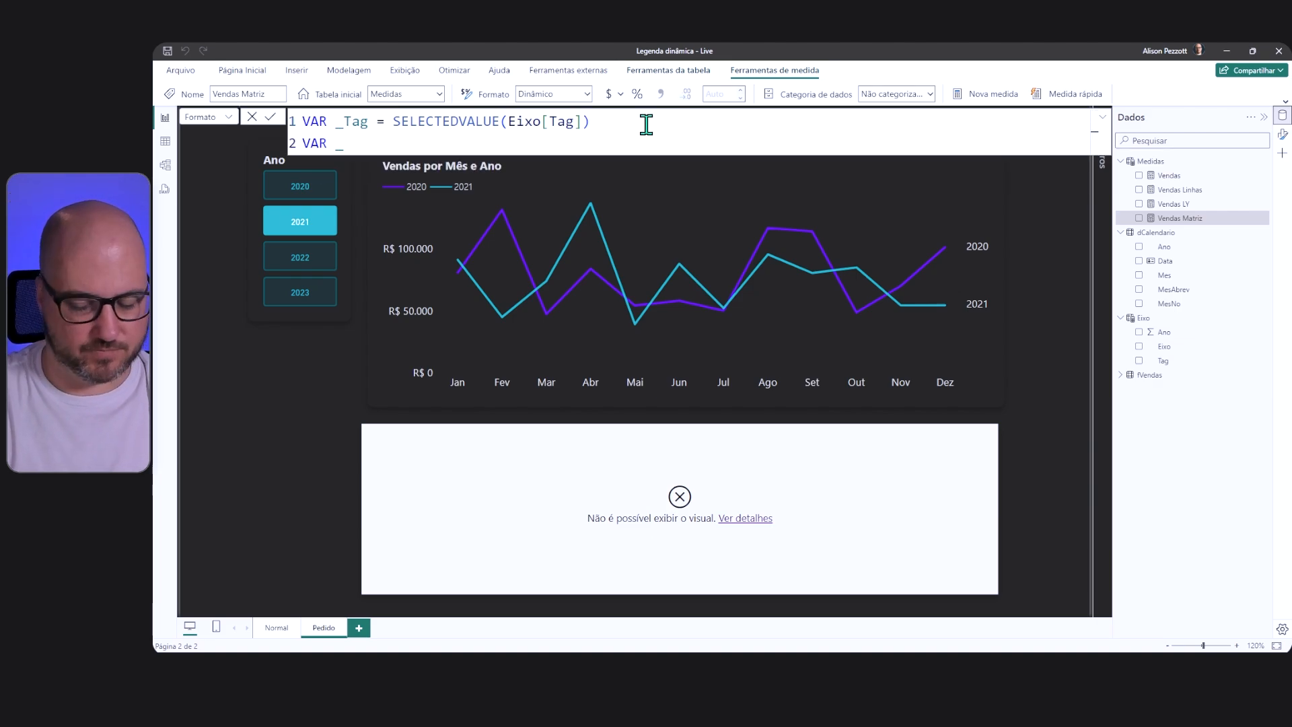
type("Monetario = \"")
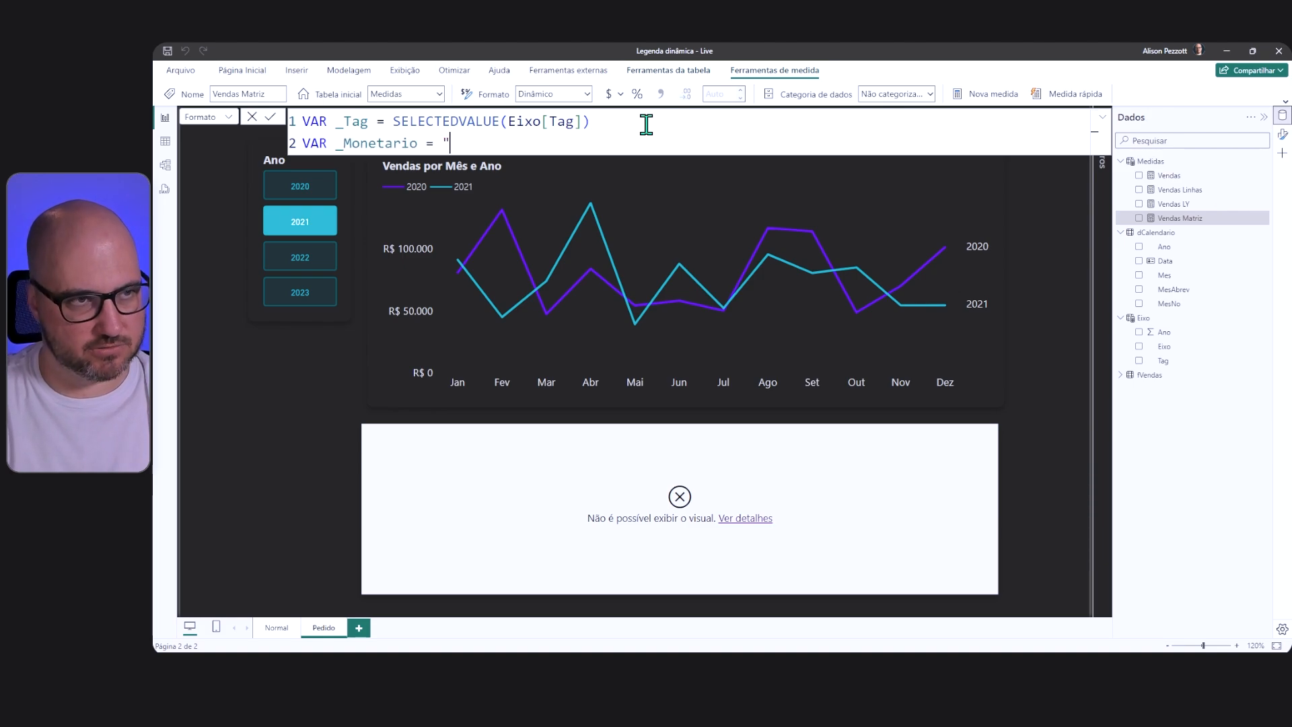
type("R$ #,00;(R$ #,00")
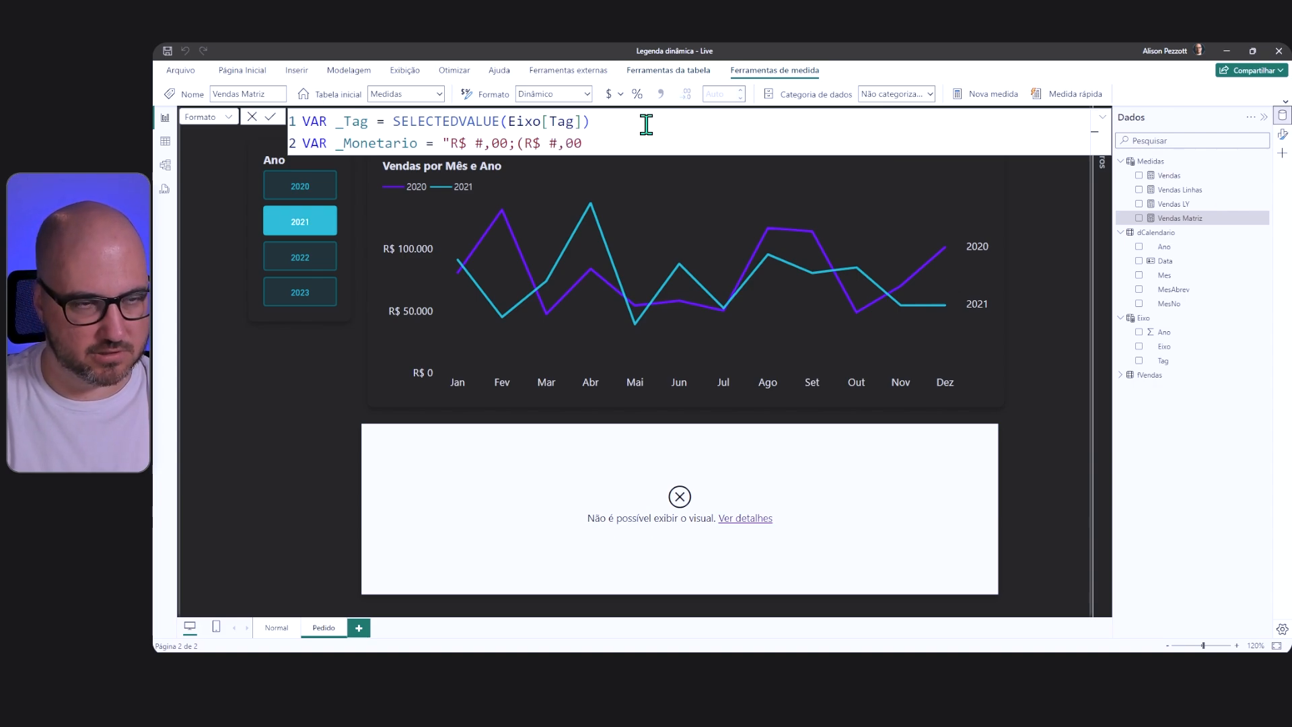
type(")")
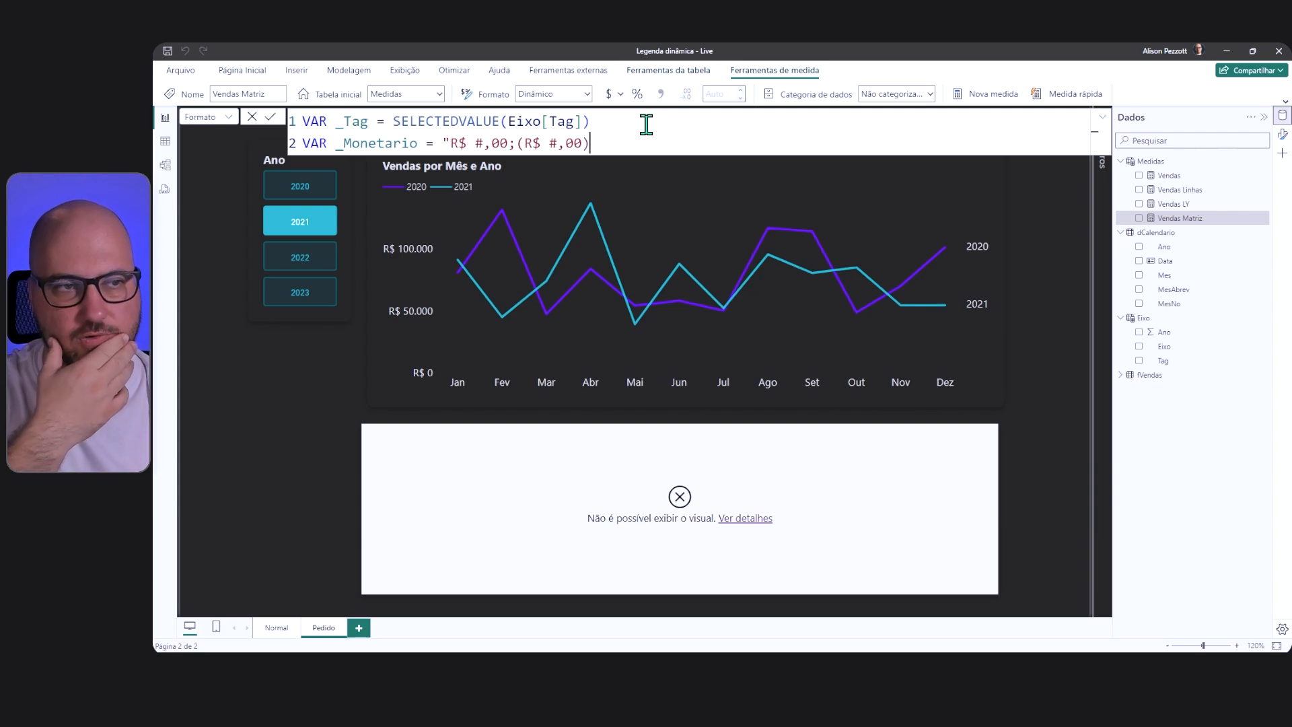
Step: Shorten both 00 placeholders in _Monetario to a single 0 and finish the string as "R$ #,0;(R$ #,0);"
double_click(575, 143)
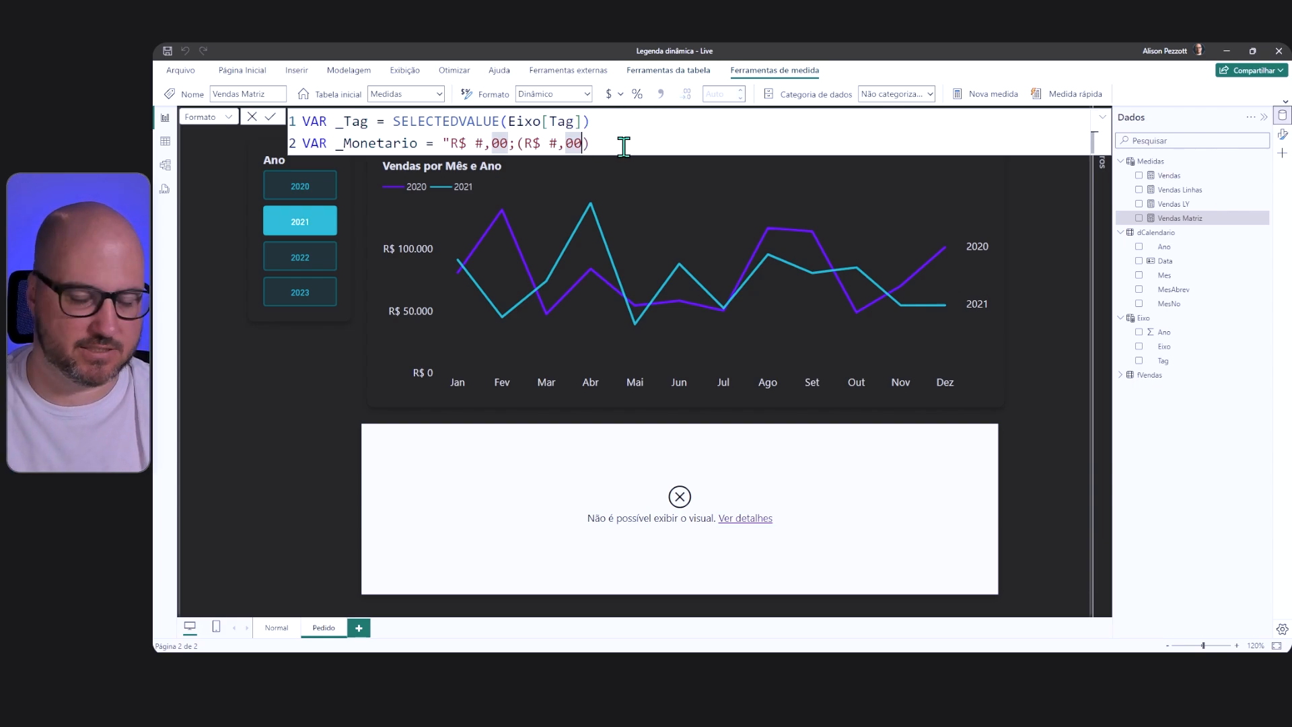
key("BackSpace")
left_click(509, 145)
key("BackSpace")
left_click(650, 138)
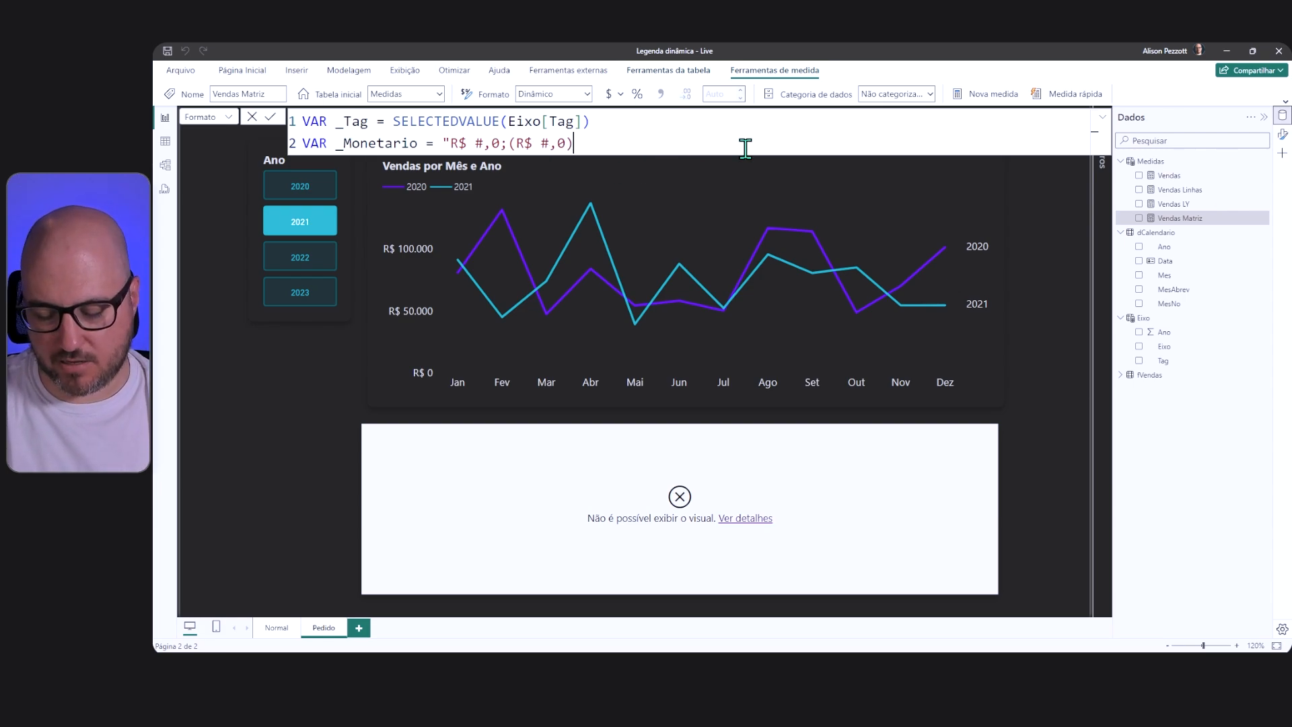
type(";\"")
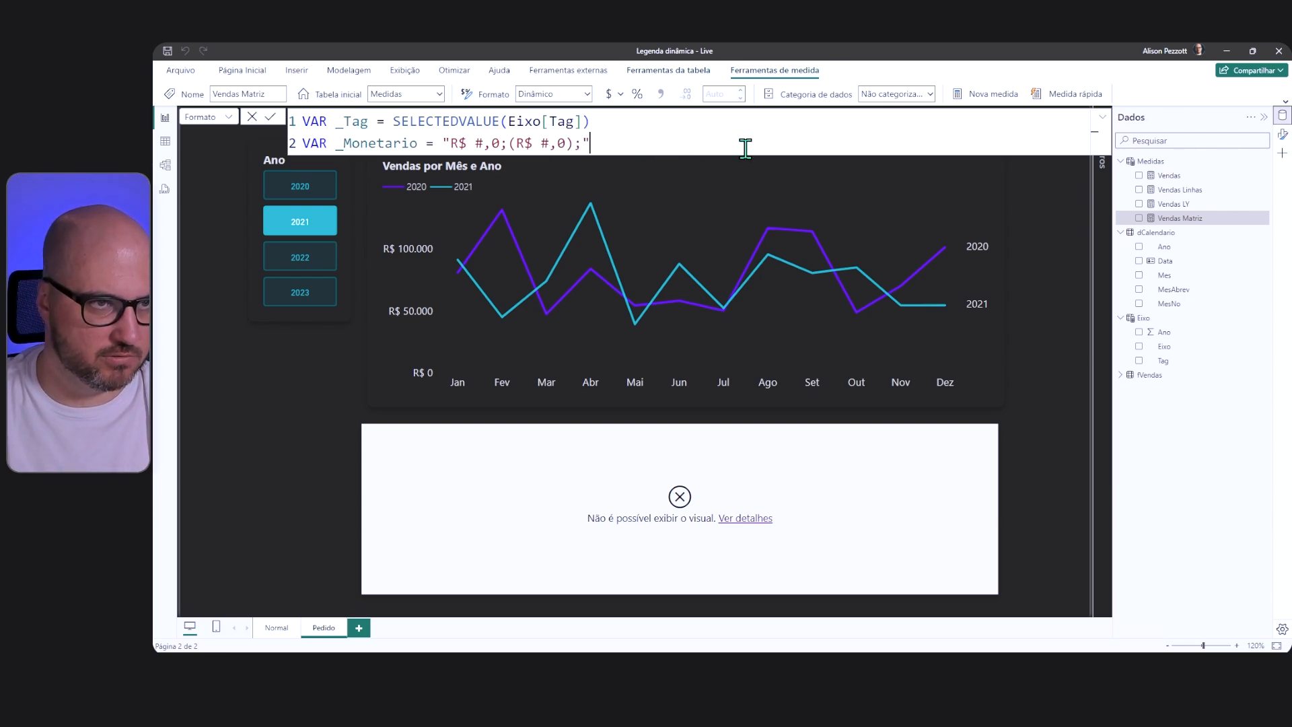
Step: Add a _Percentual variable with the format string "0.0%;(0.0%);" and start a new line below it
key("shift+Return")
type("VAR _Percent")
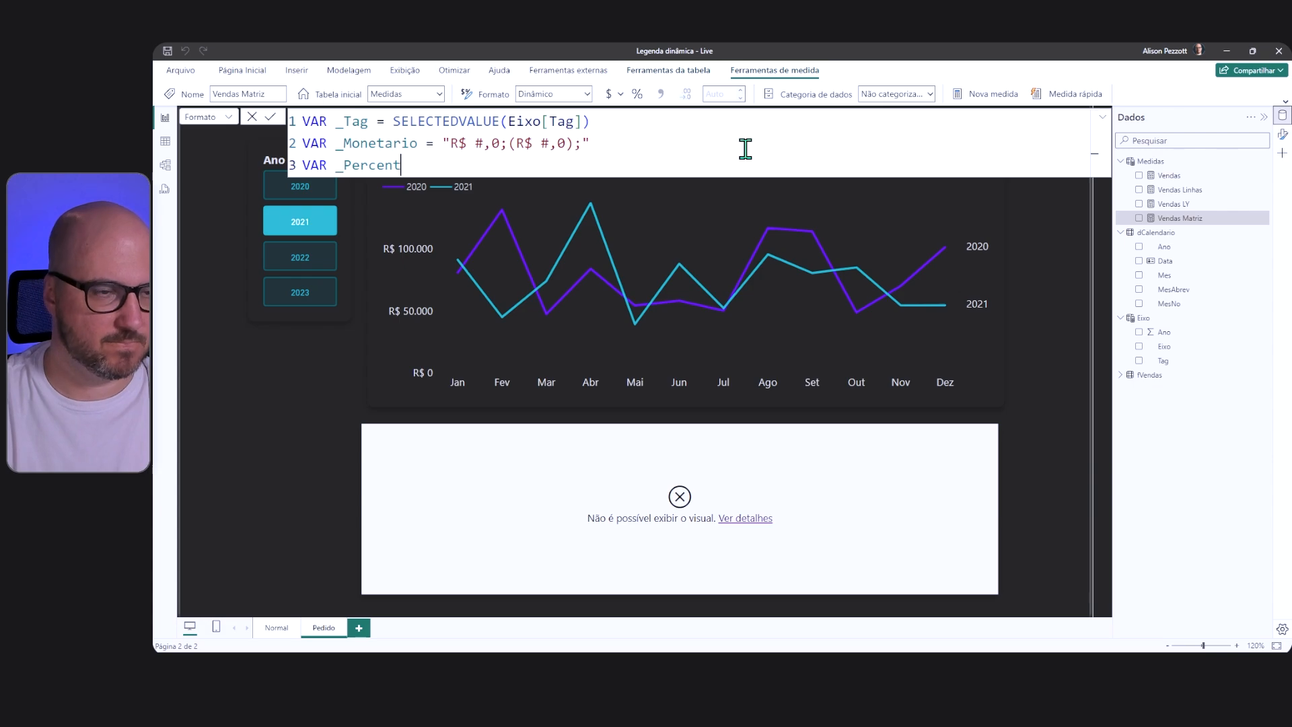
type("ual = \"0.0%;(0.")
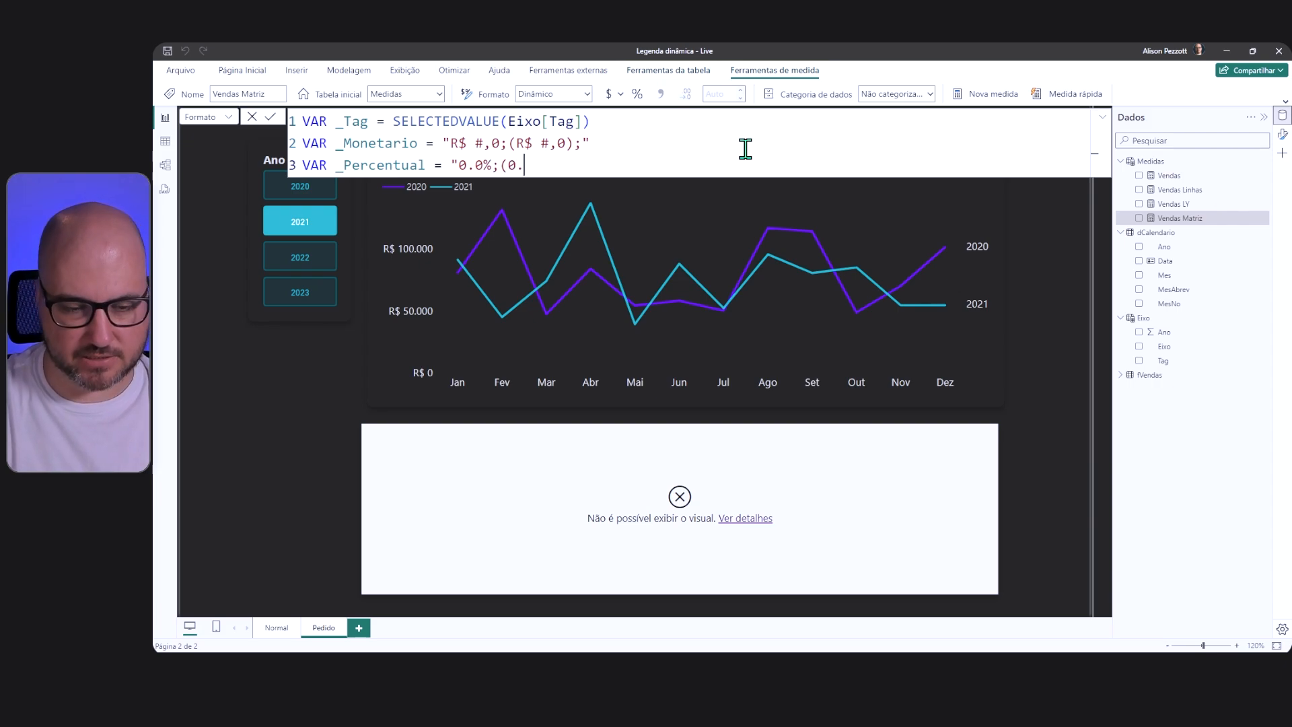
type("0")
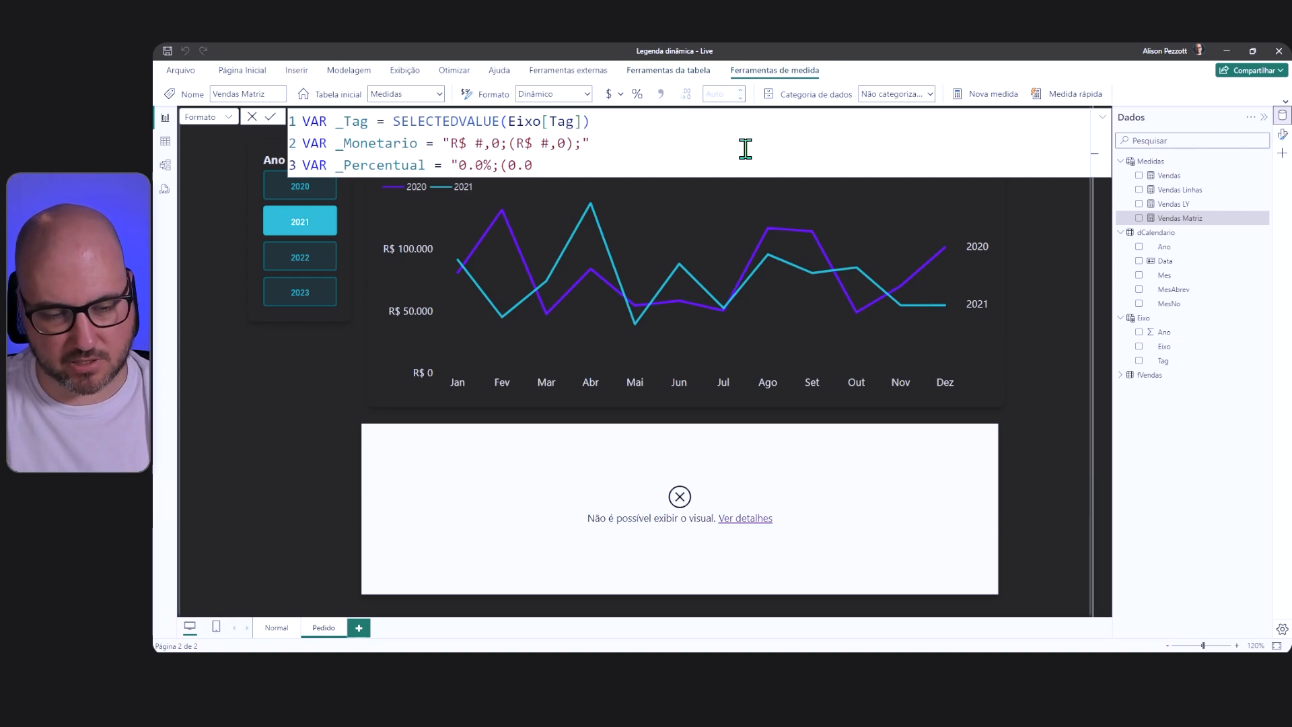
type("%);\"")
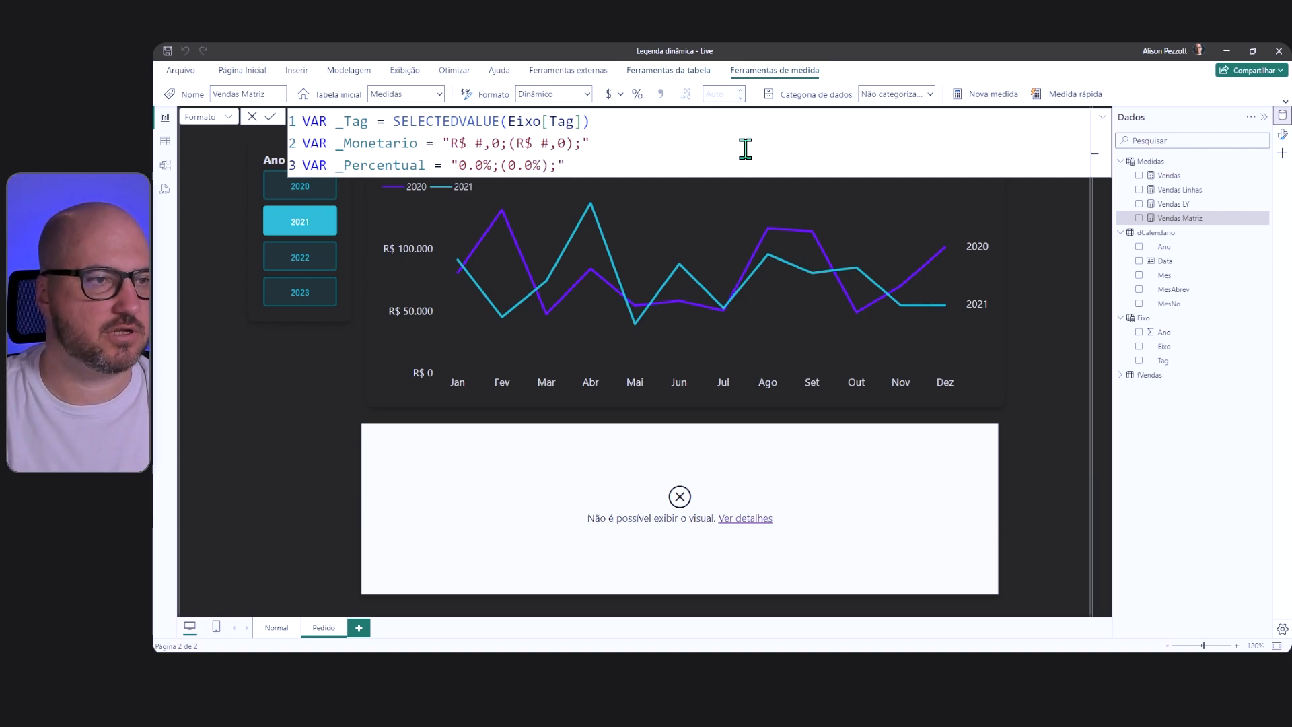
key("shift+Return")
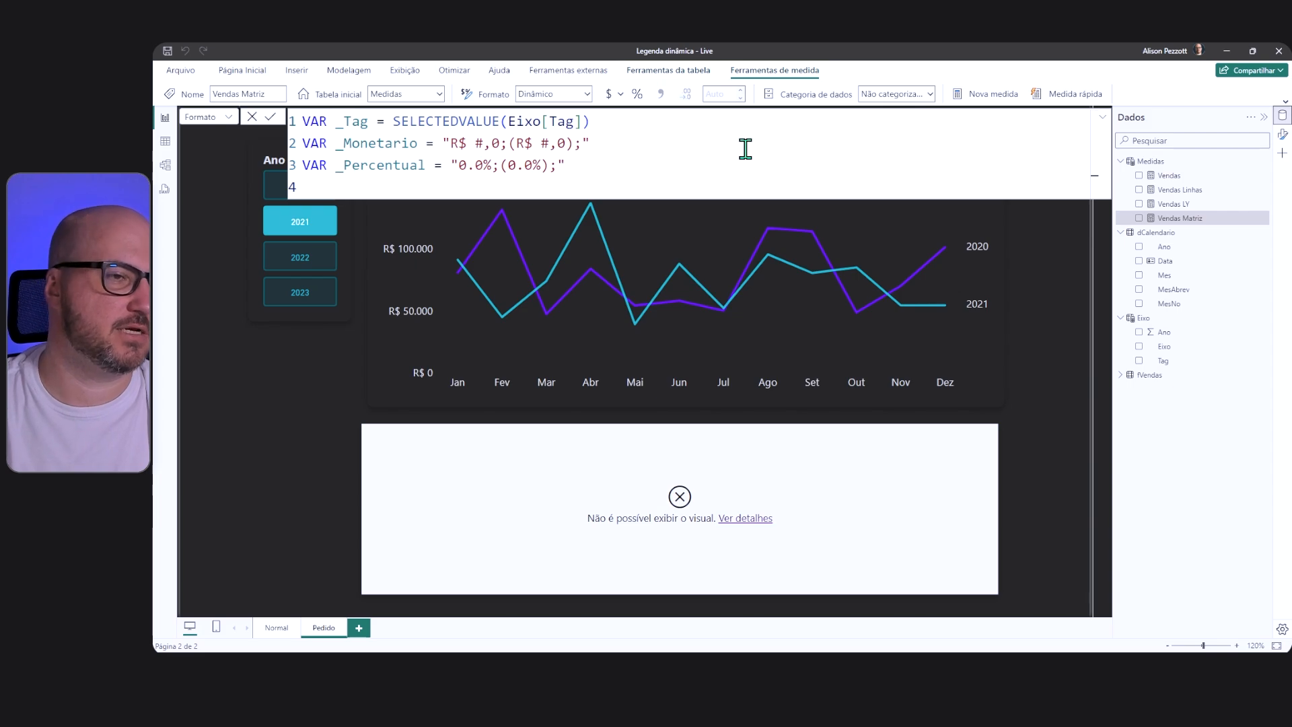
Step: Declare a _Formato variable on a new line below _Percentual, leaving its expression open
type("VAR ")
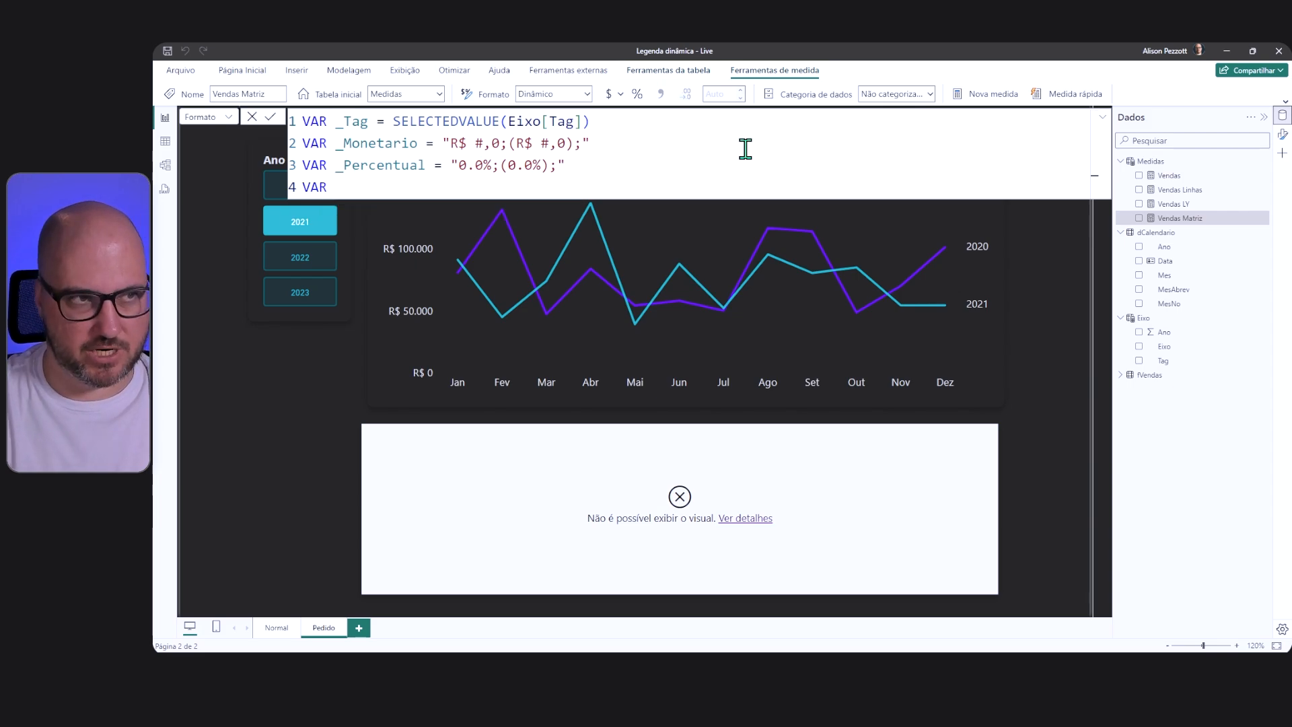
type("_Tag")
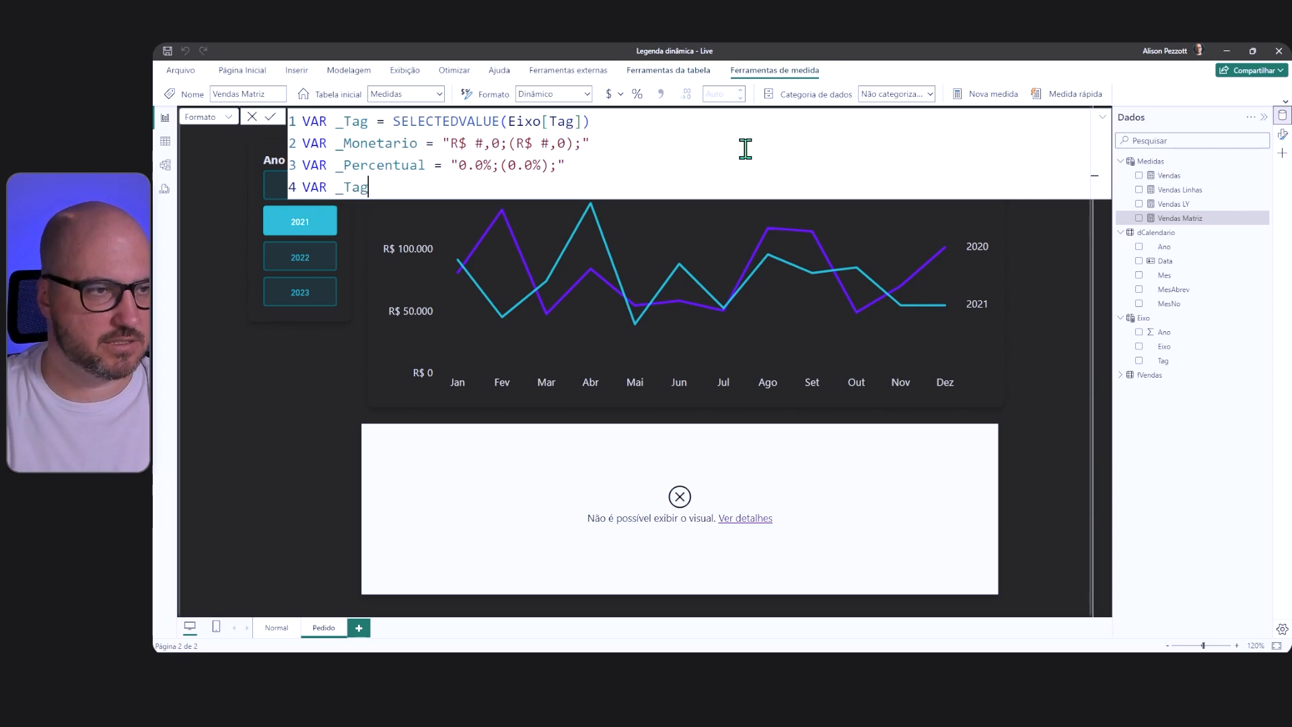
key("BackSpace")
key("BackSpace")
key("BackSpace")
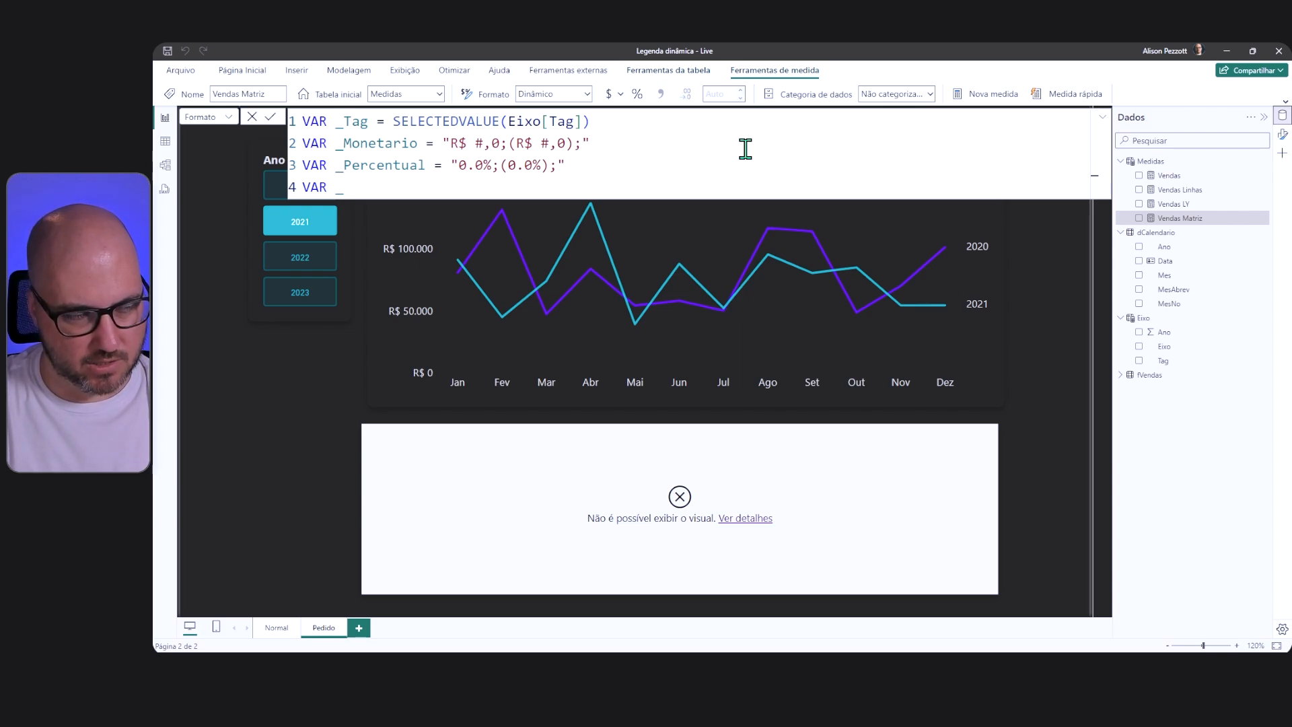
type("Check")
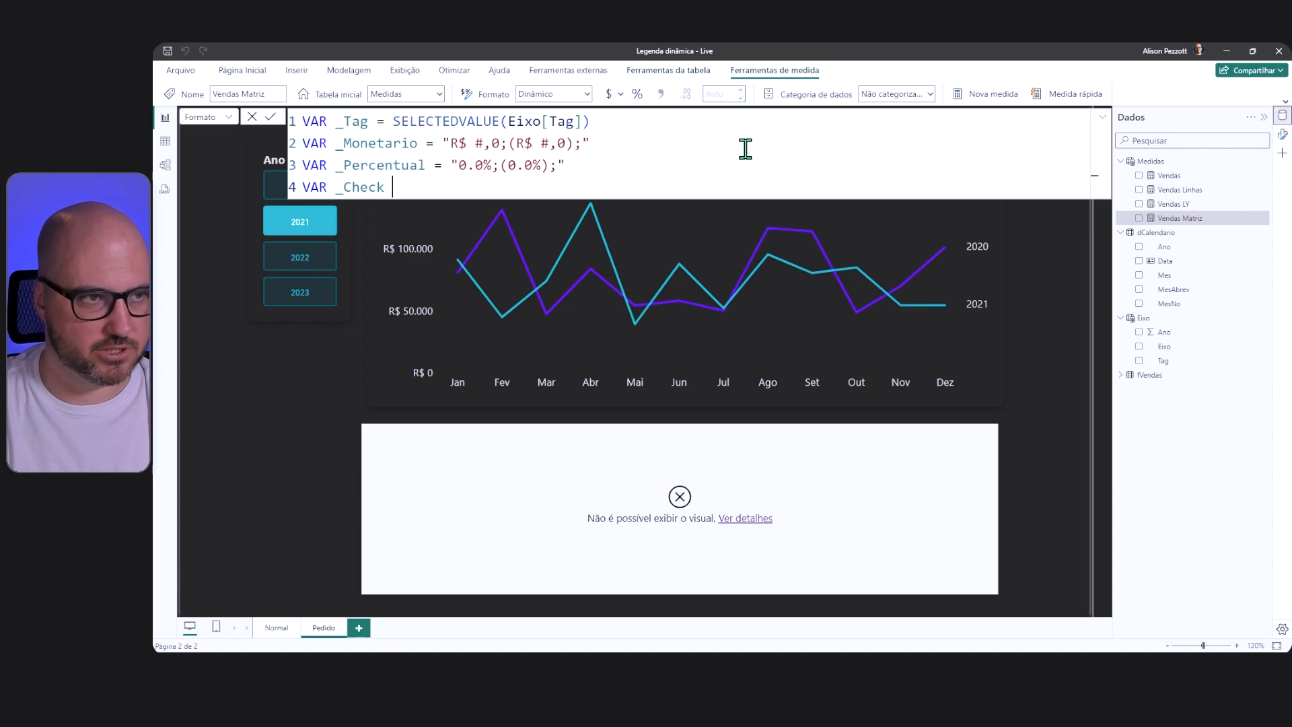
key("BackSpace")
key("BackSpace")
key("BackSpace")
key("BackSpace")
key("BackSpace")
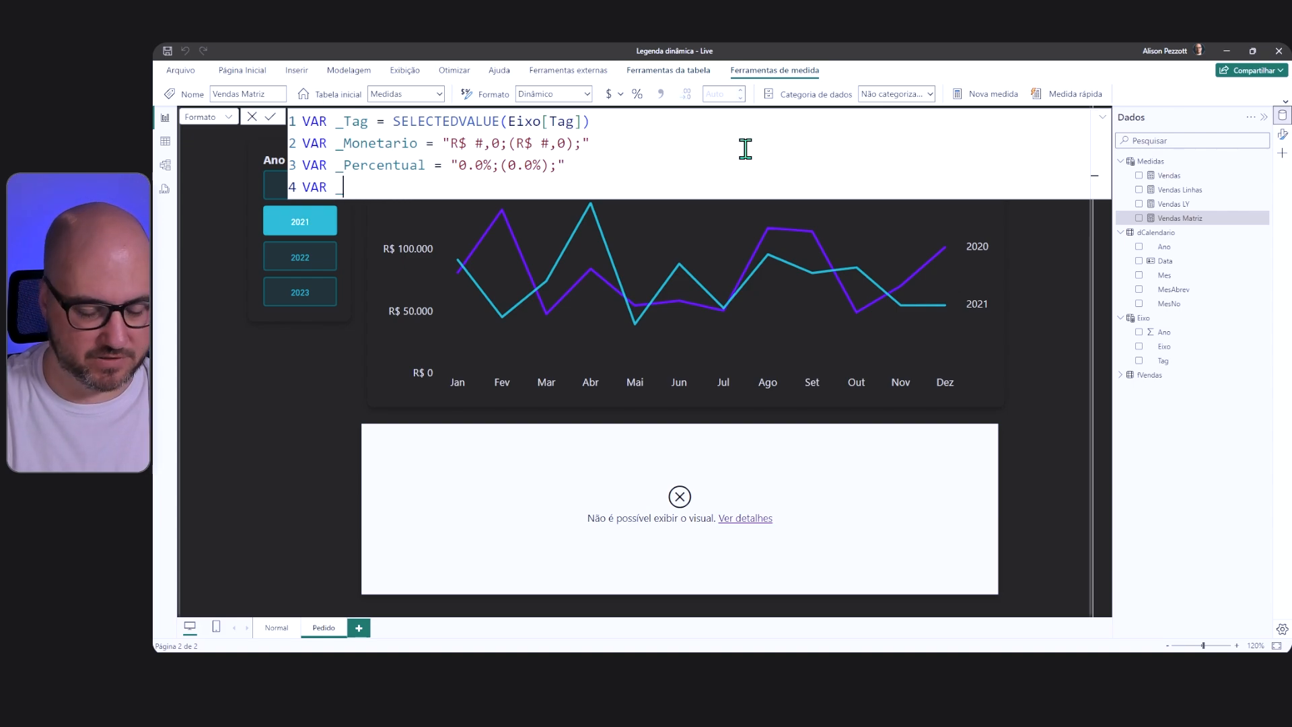
type("Formato =")
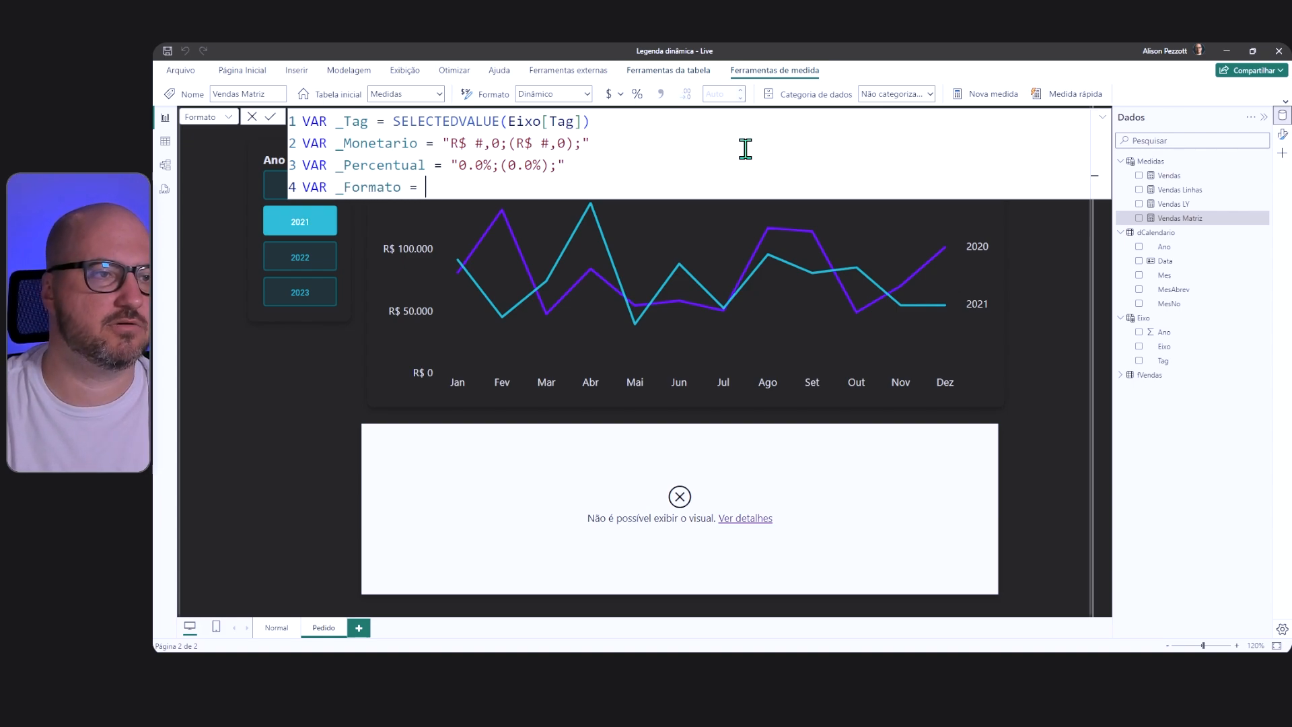
Step: Start the _Formato expression as an IF that tests whether _Tag = "Var"
key("Return")
type("IF")
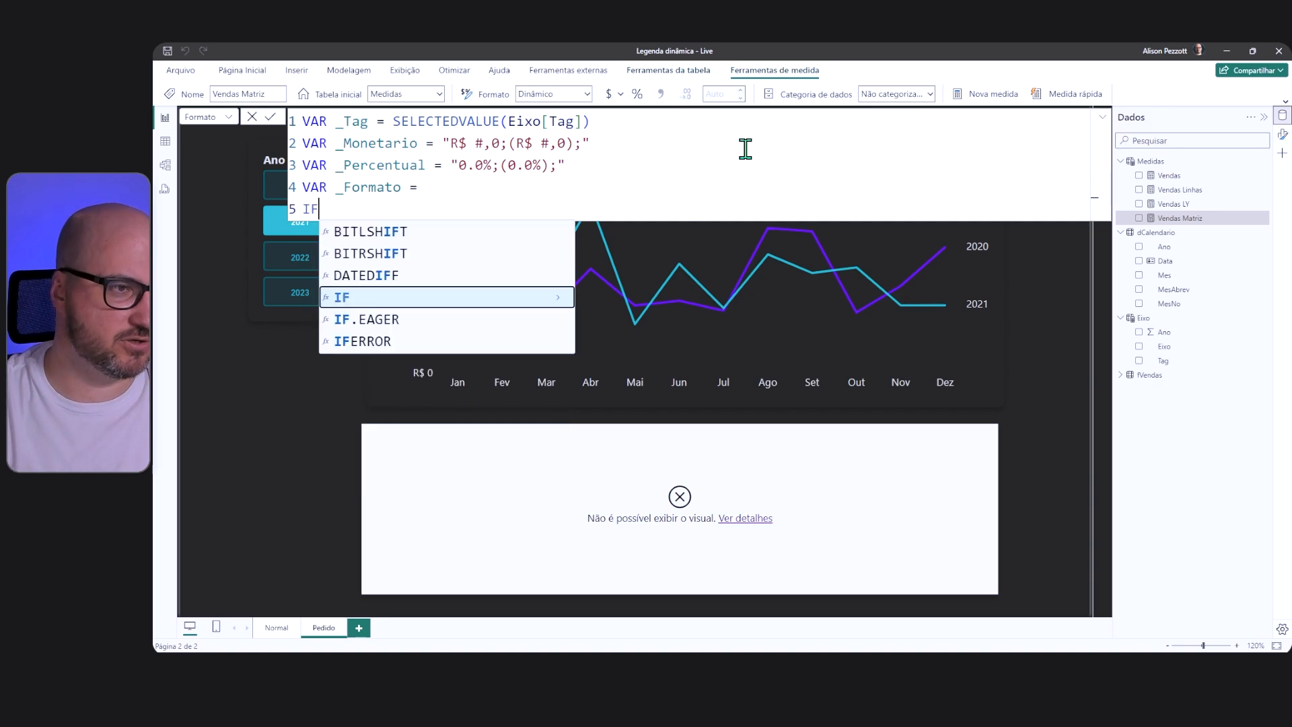
type("(")
key("shift+Return")
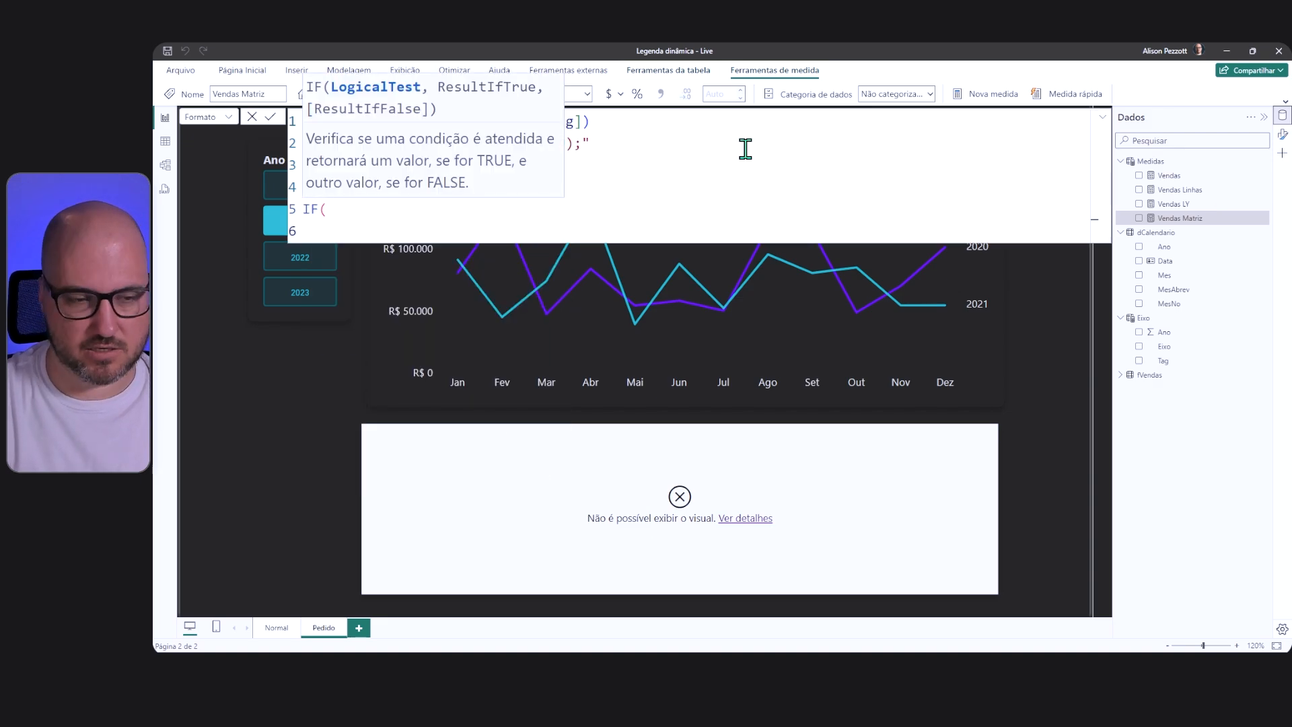
type("_")
key("Down")
key("Down")
key("Tab")
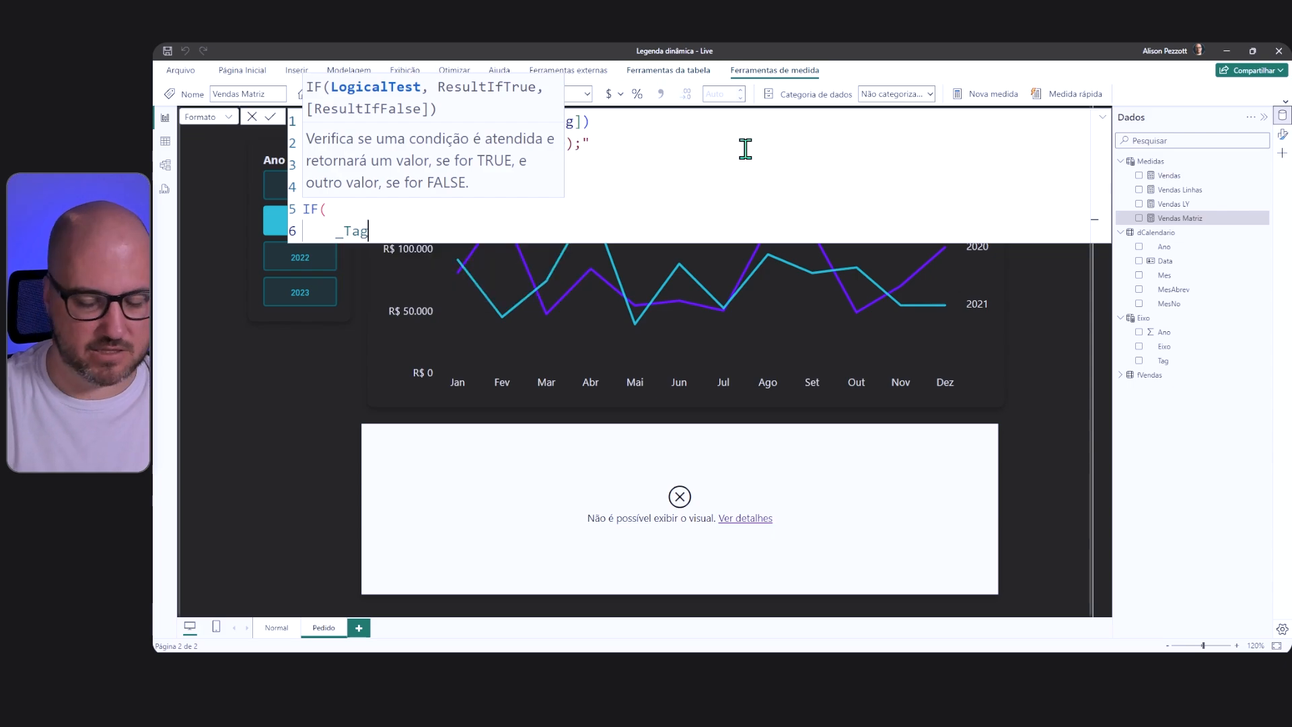
type("= \"Var ")
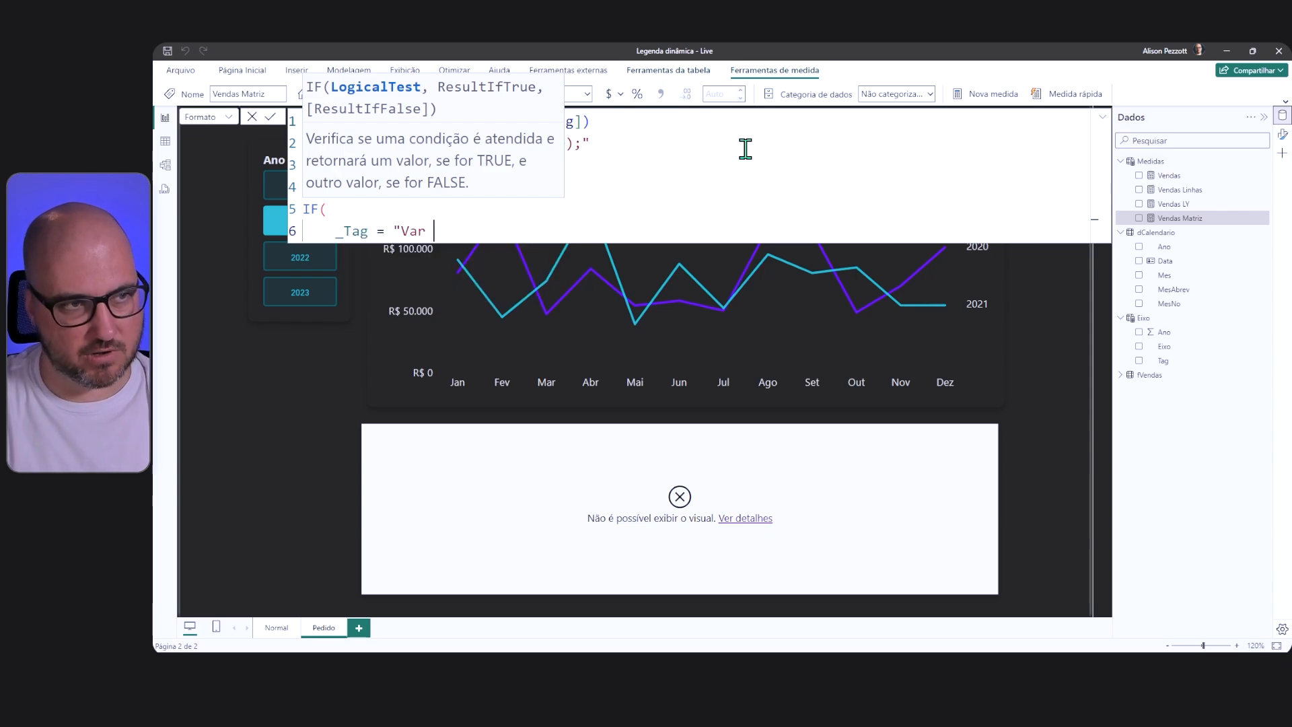
type("\",")
key("Return")
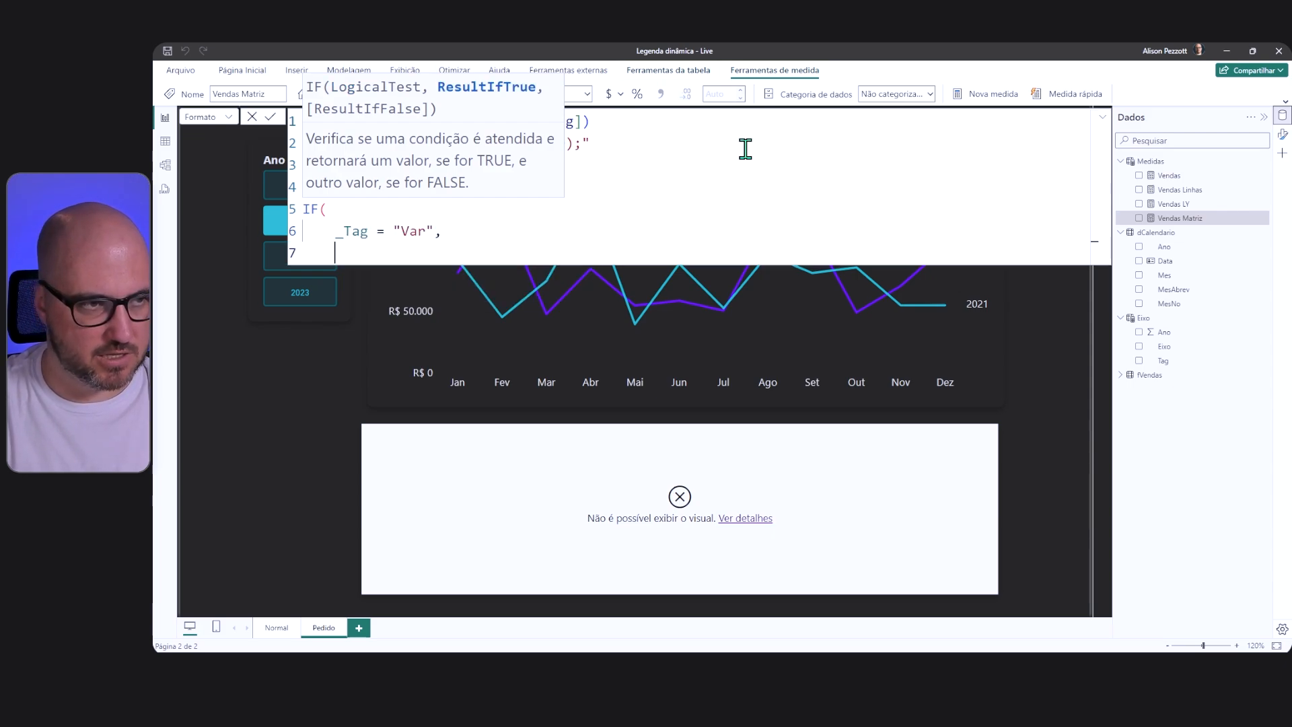
Step: Set the IF to give _Percentual when true and _Monetario otherwise, and close its parenthesis
type("_")
key("Down")
key("Tab")
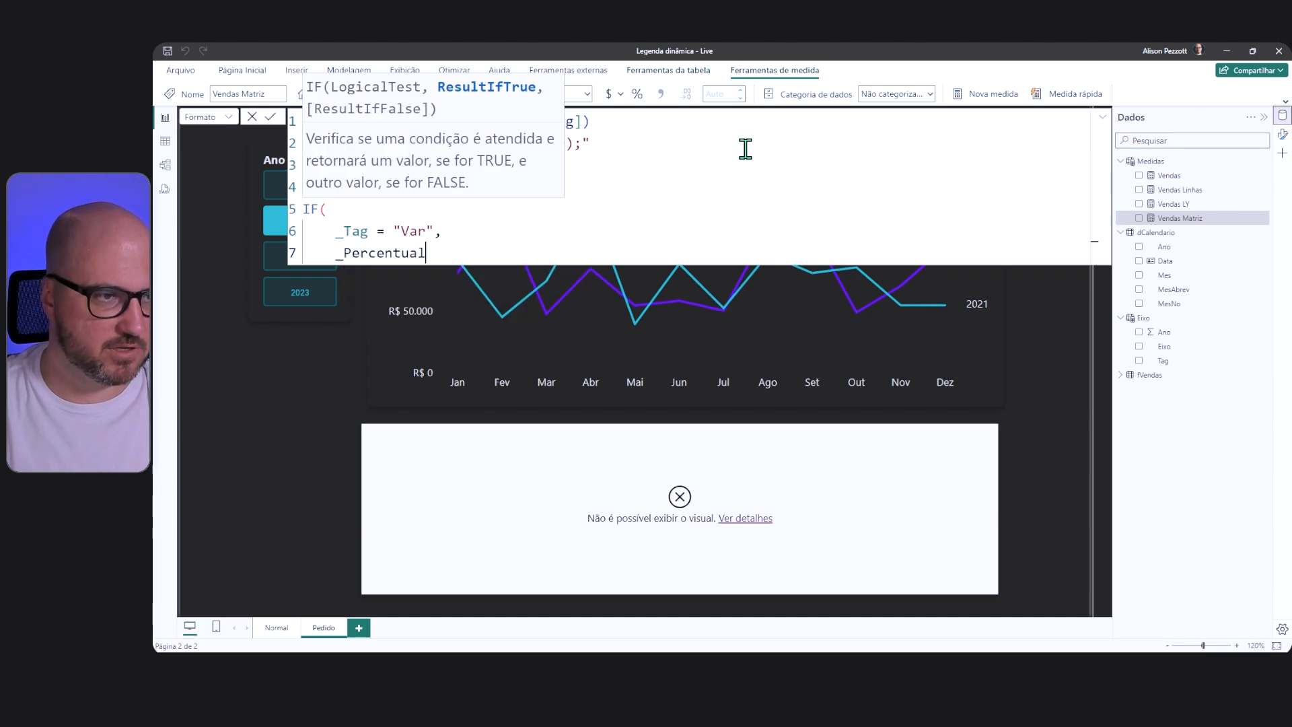
type(",")
key("Return")
type("_")
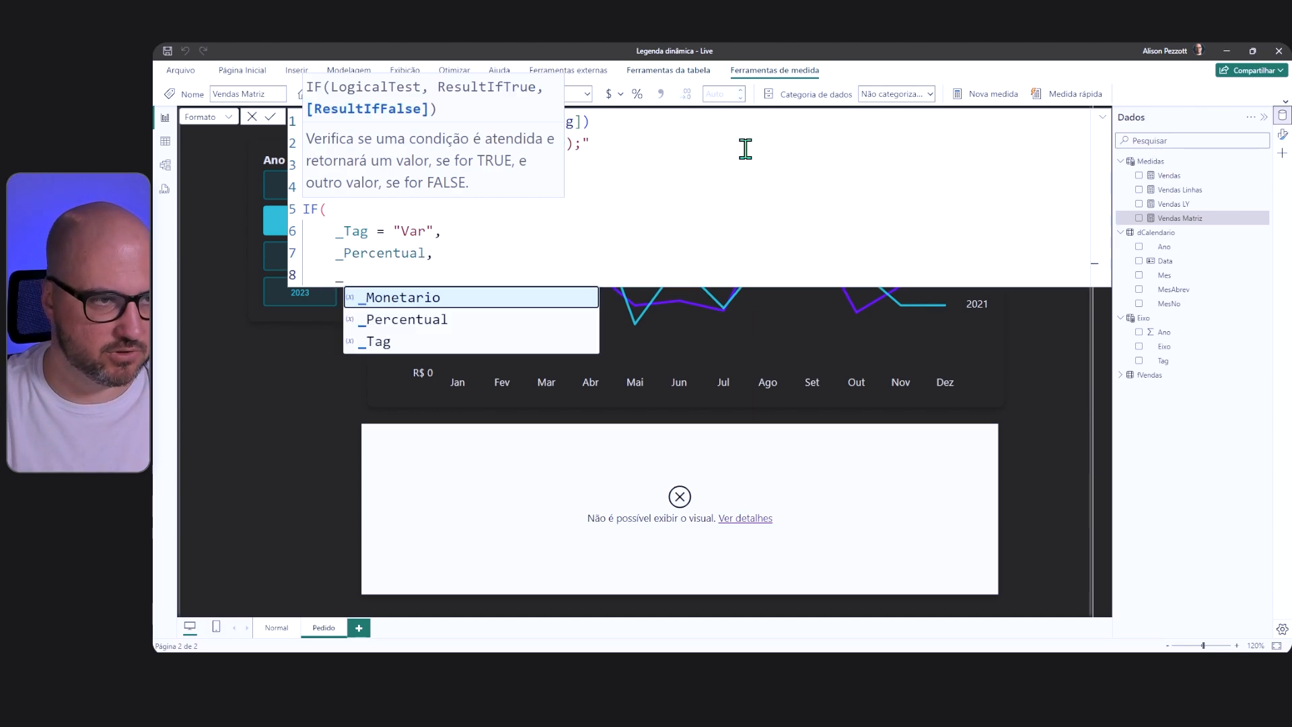
key("Tab")
key("Return")
type(")")
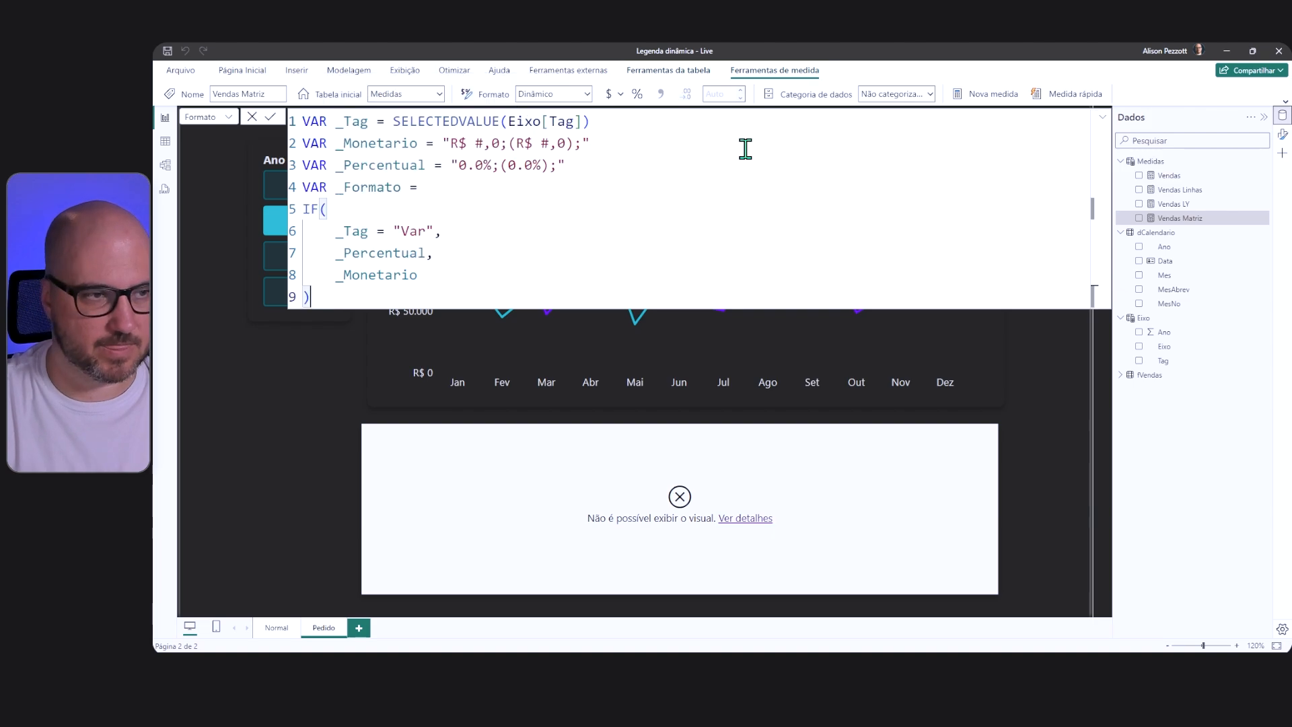
Step: Add a RETURN line below the IF block and start a new line for the result
key("Return")
type("REUTRN")
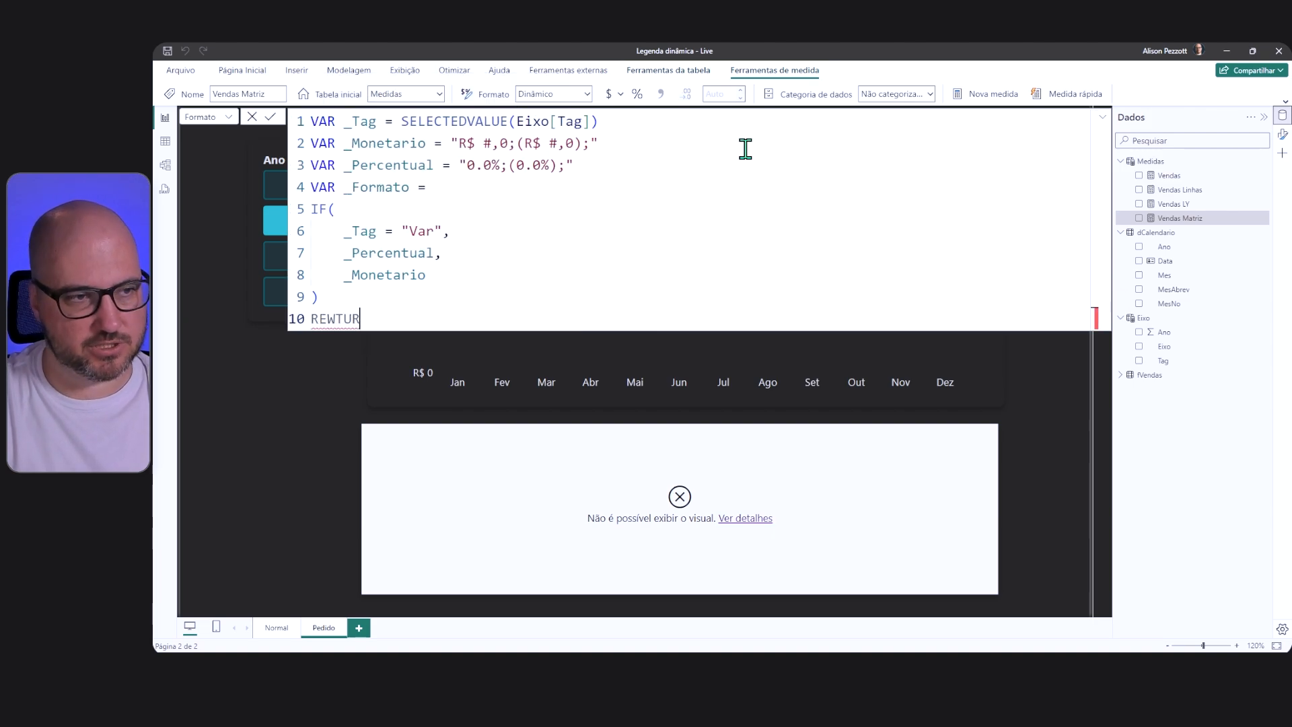
key("BackSpace")
key("BackSpace")
key("BackSpace")
key("BackSpace")
key("Tab")
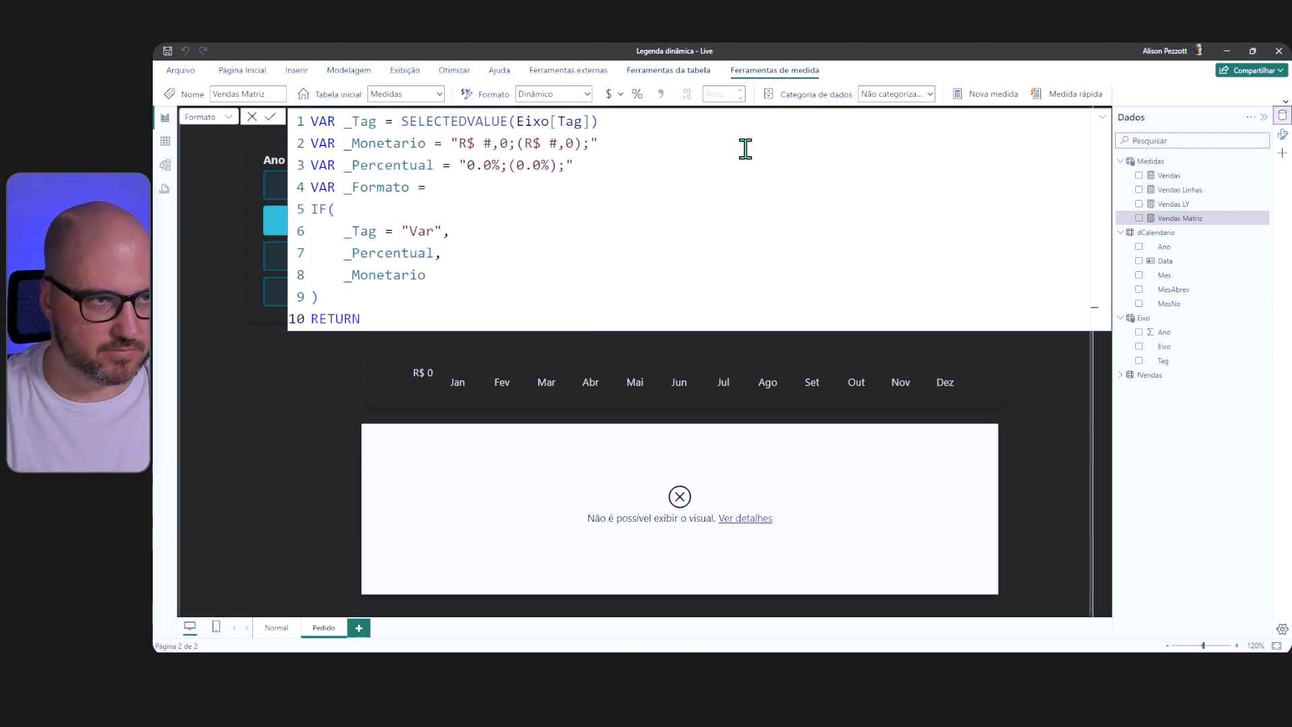
key("Return")
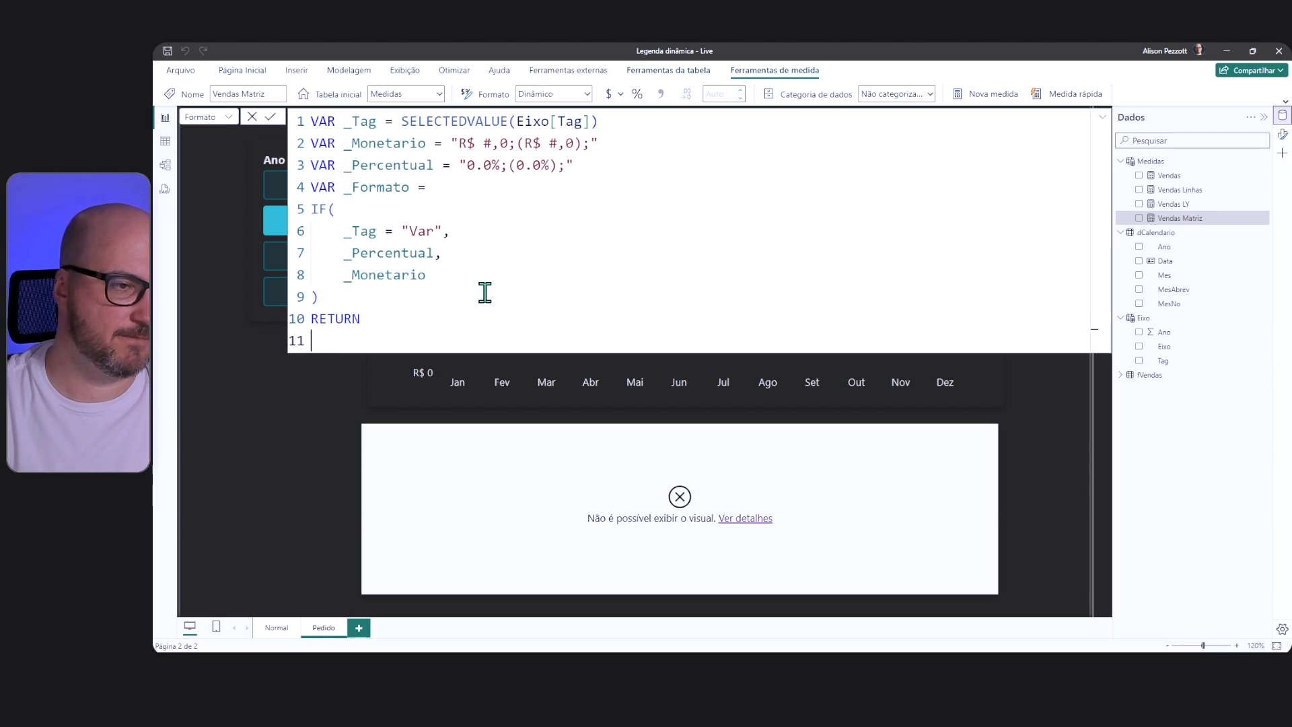
Step: Begin the returned expression with """" & FORMAT(SELECTEDMEASURE(), leaving the format argument open
type("\"\"\"")
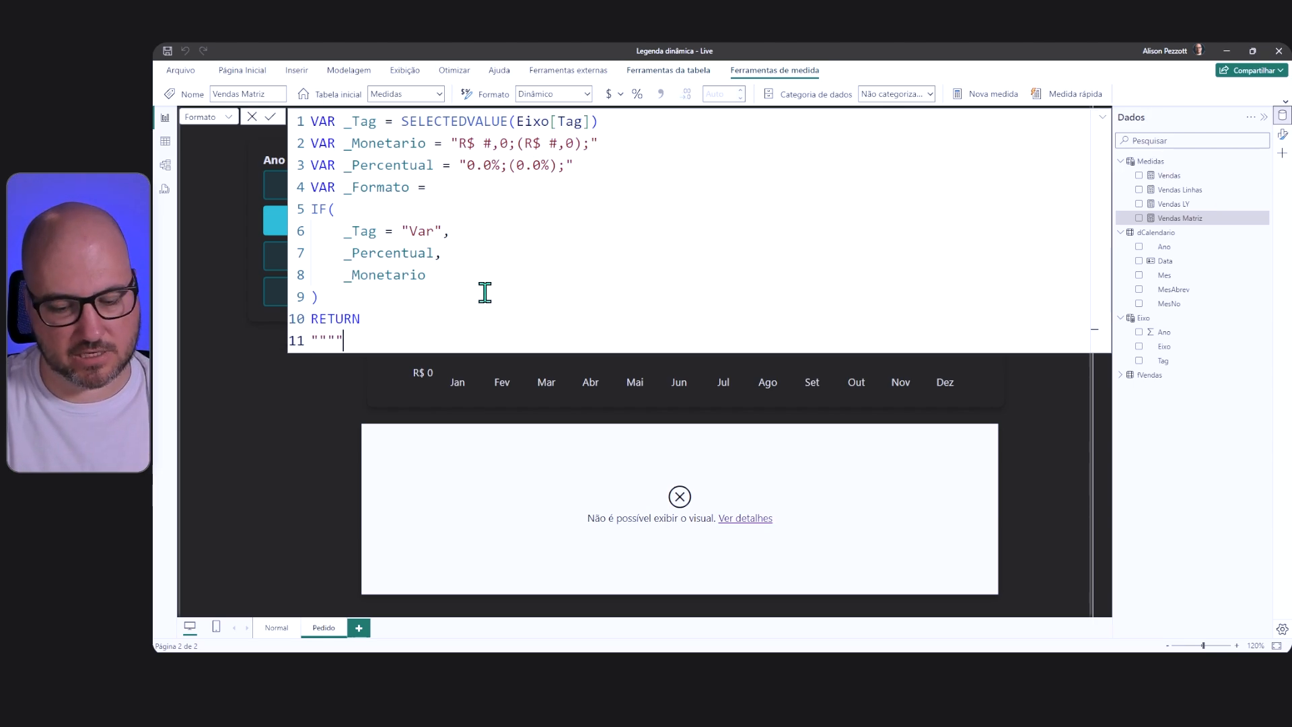
type(" & ")
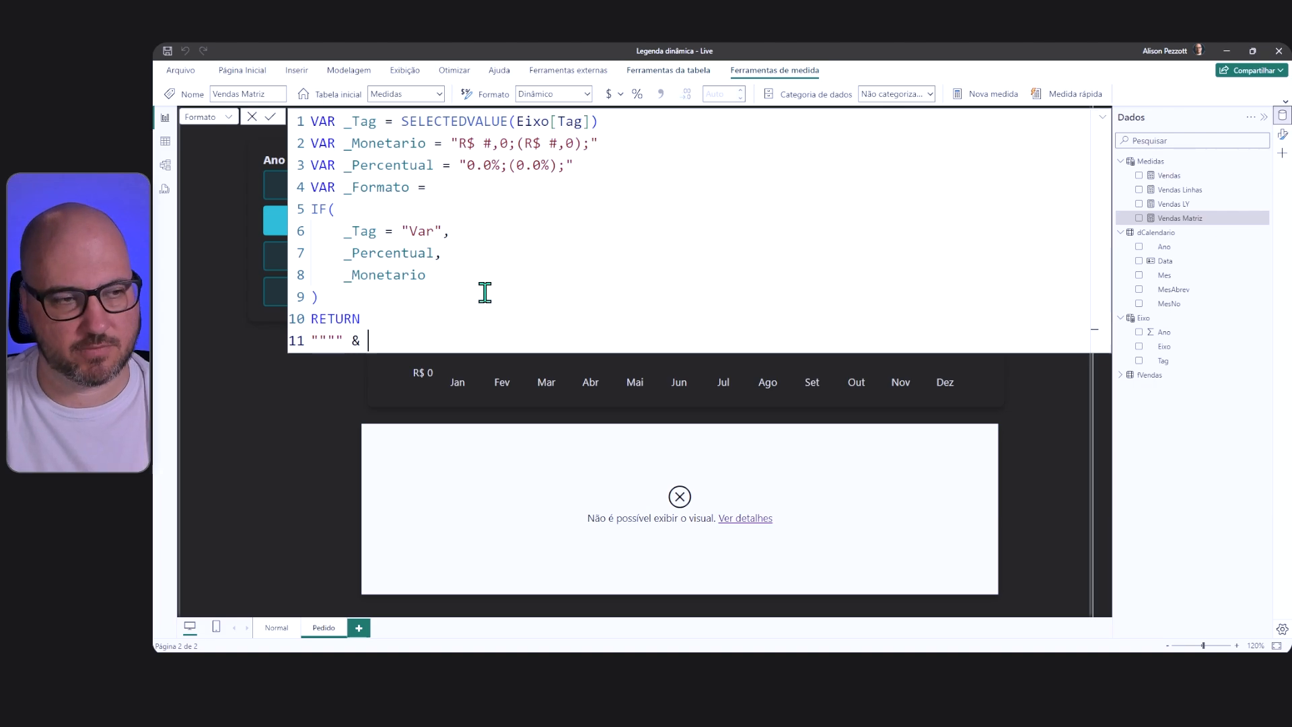
type("FORMAT(")
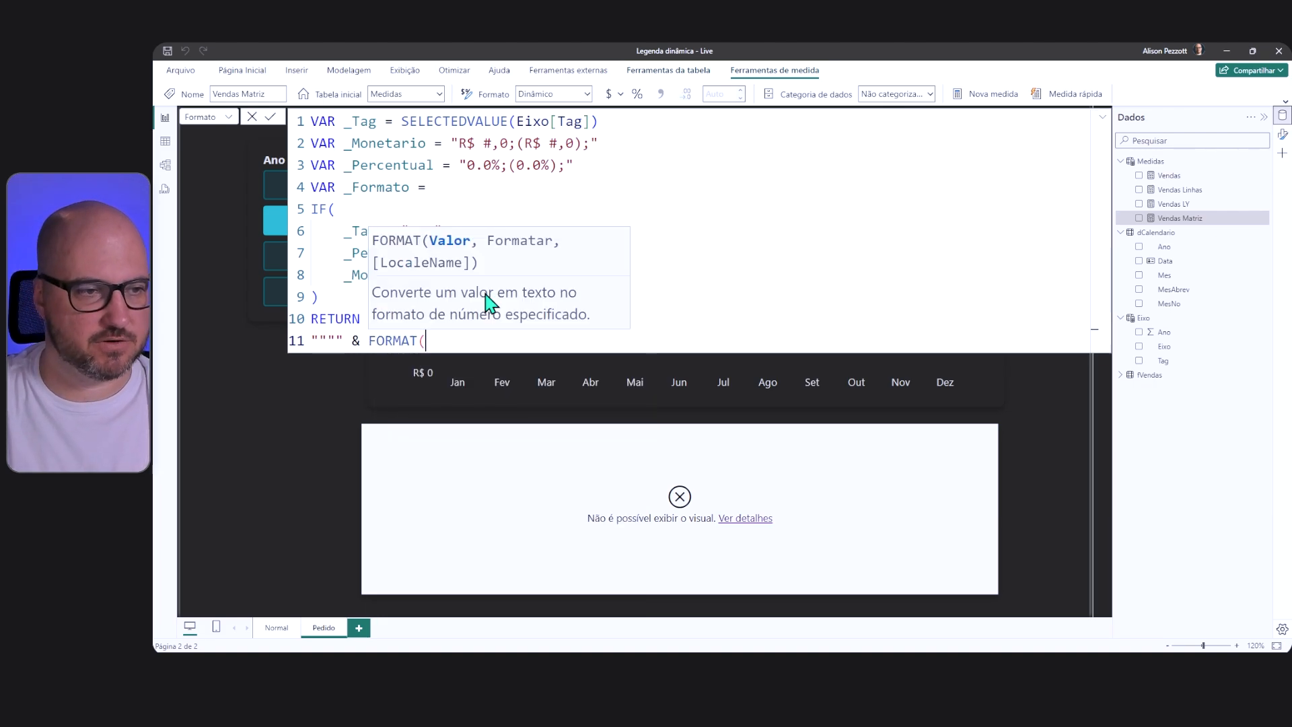
type("SELE")
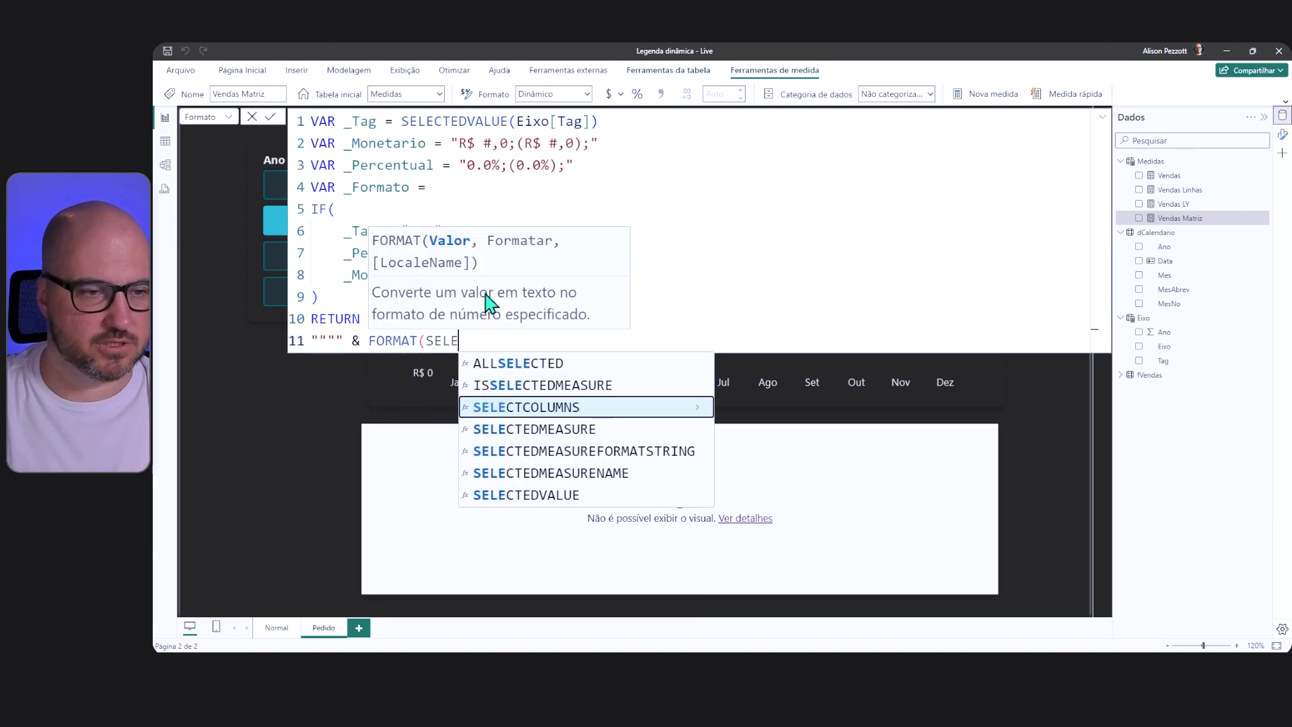
key("Down")
key("Up")
key("Tab")
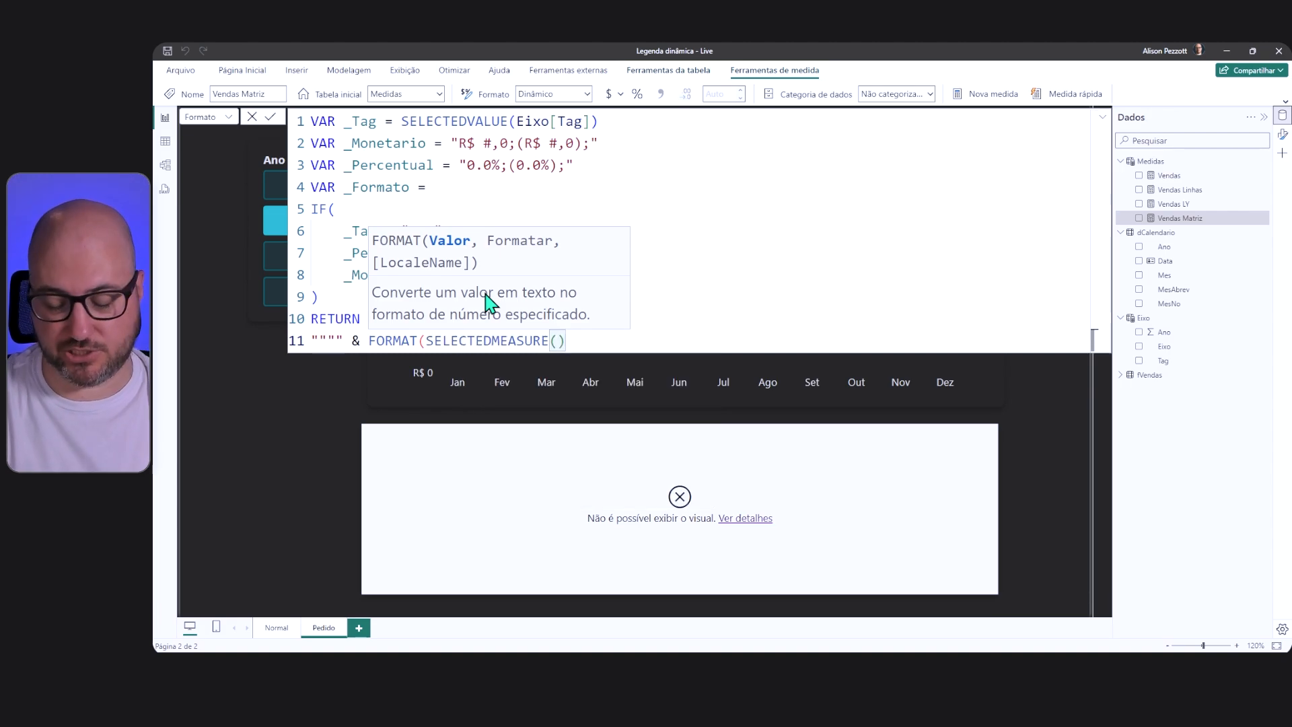
type(", ")
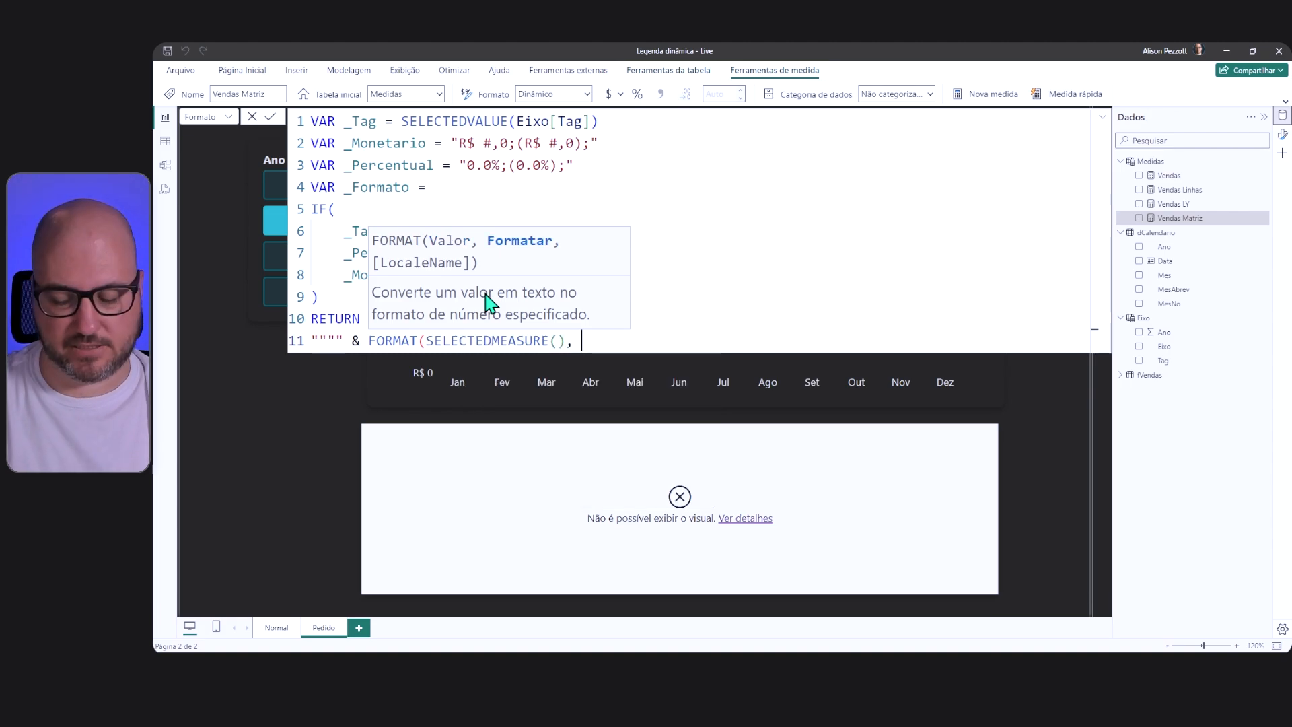
Step: Use _Formato as the FORMAT argument, append & """" after the closing parenthesis, and commit the dynamic format expression
type("_")
key("Tab")
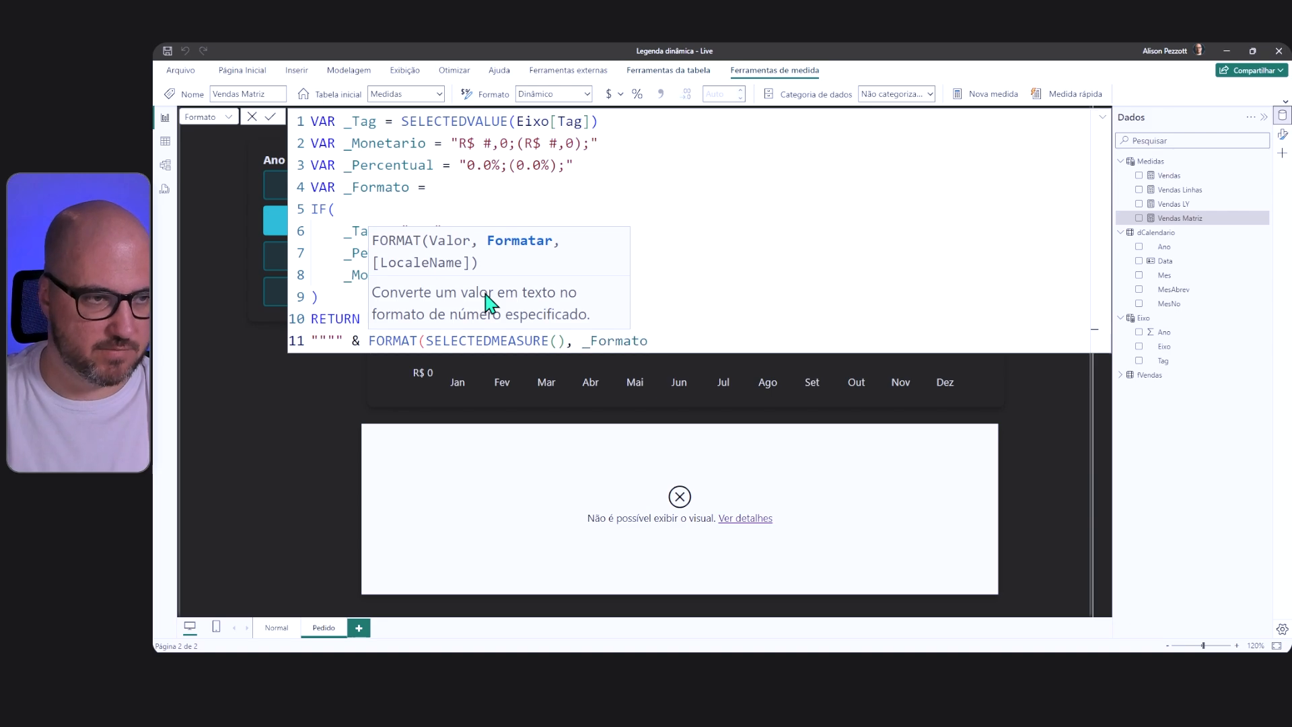
type(")")
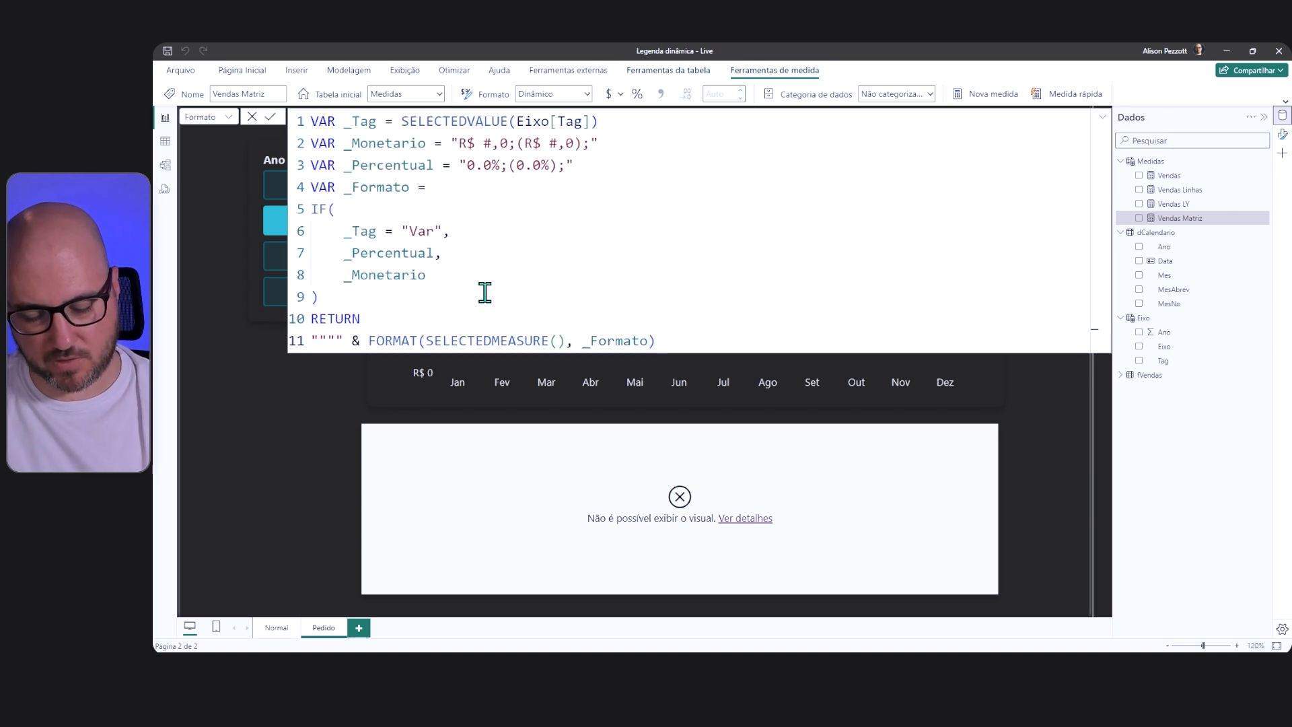
type(" & \"\"\"\"")
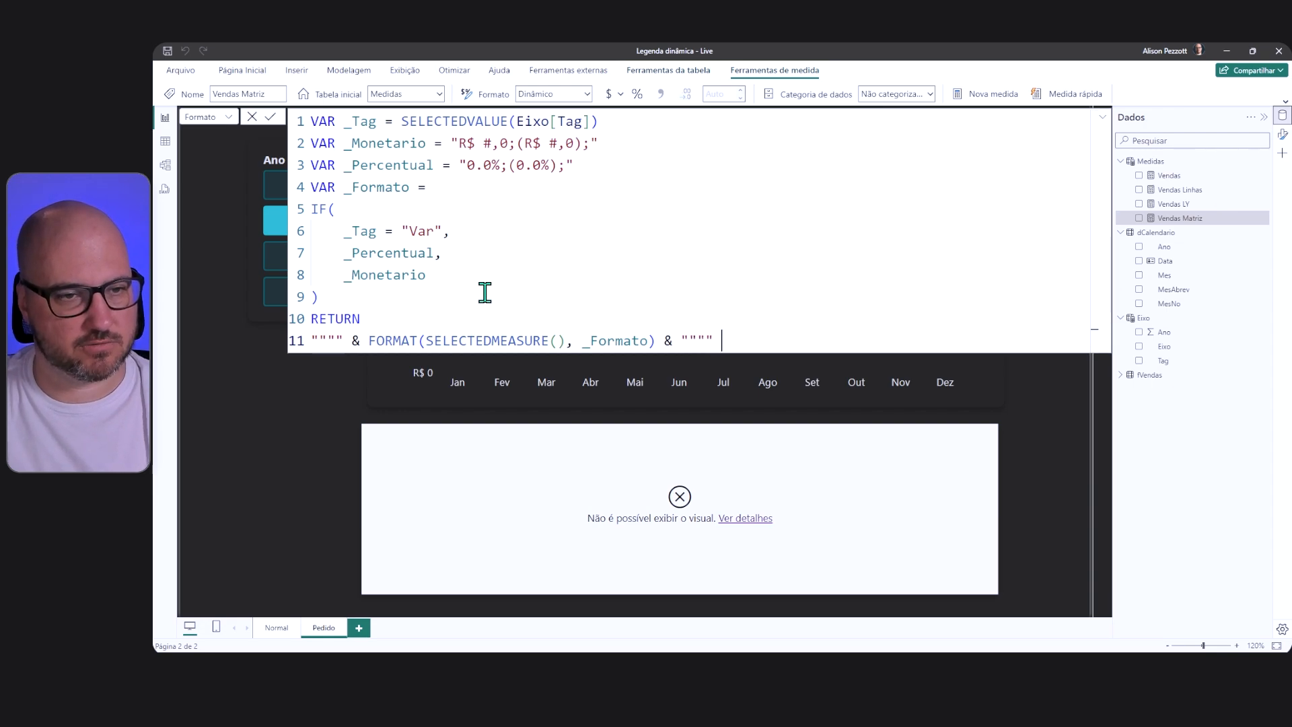
key("Return")
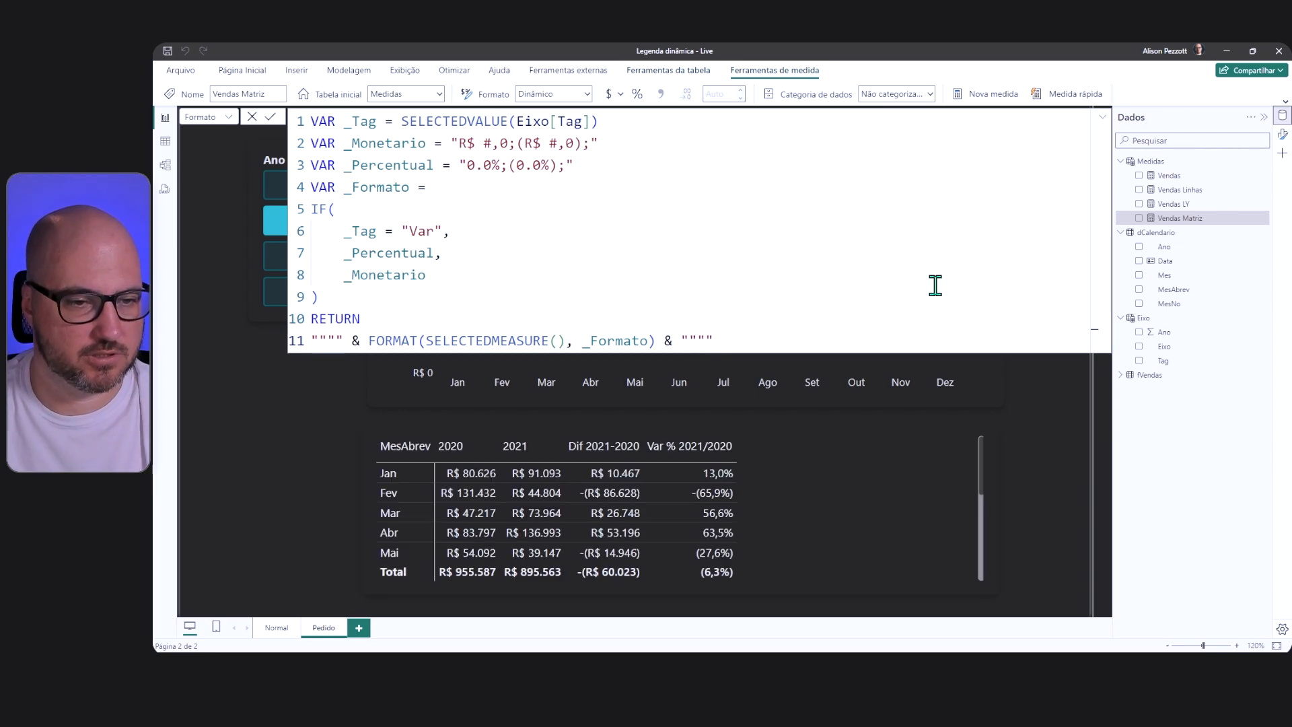
Step: Collapse the expression editor and review the formatted values in the matrix down to the Dez row
left_click(1102, 118)
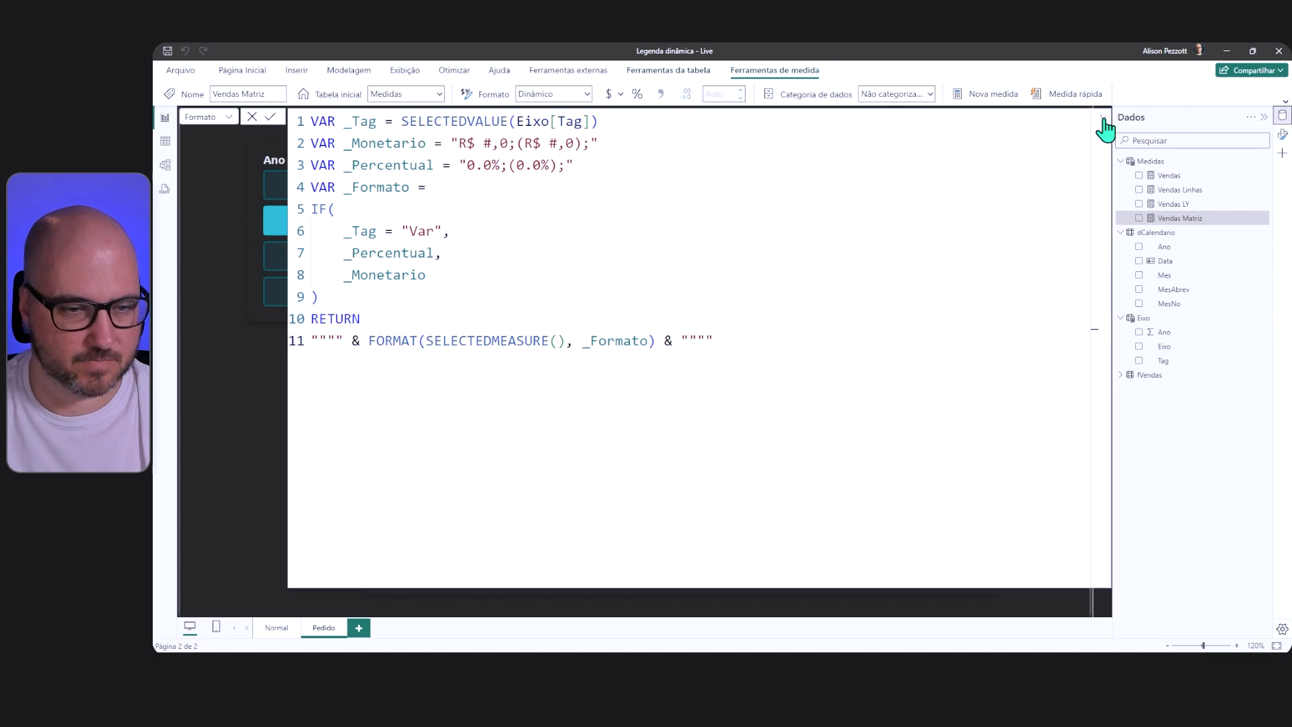
left_click(1102, 120)
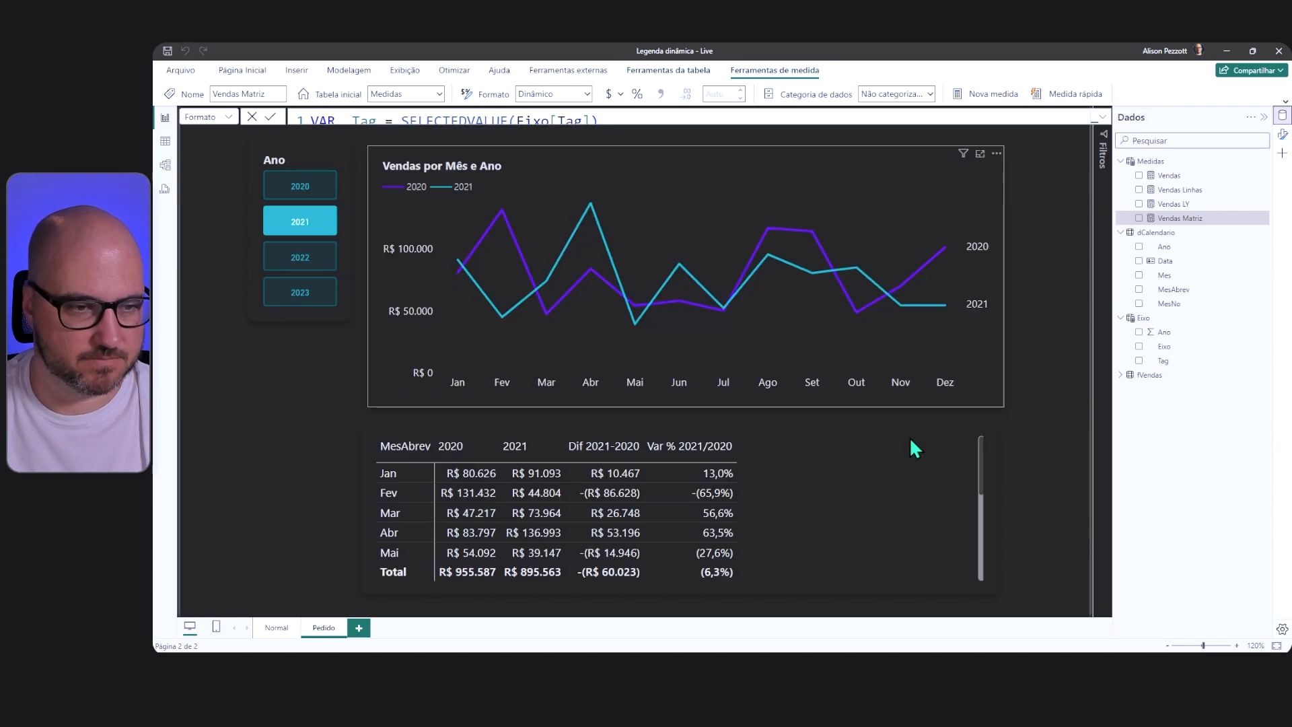
scroll(785, 540, "down", 5)
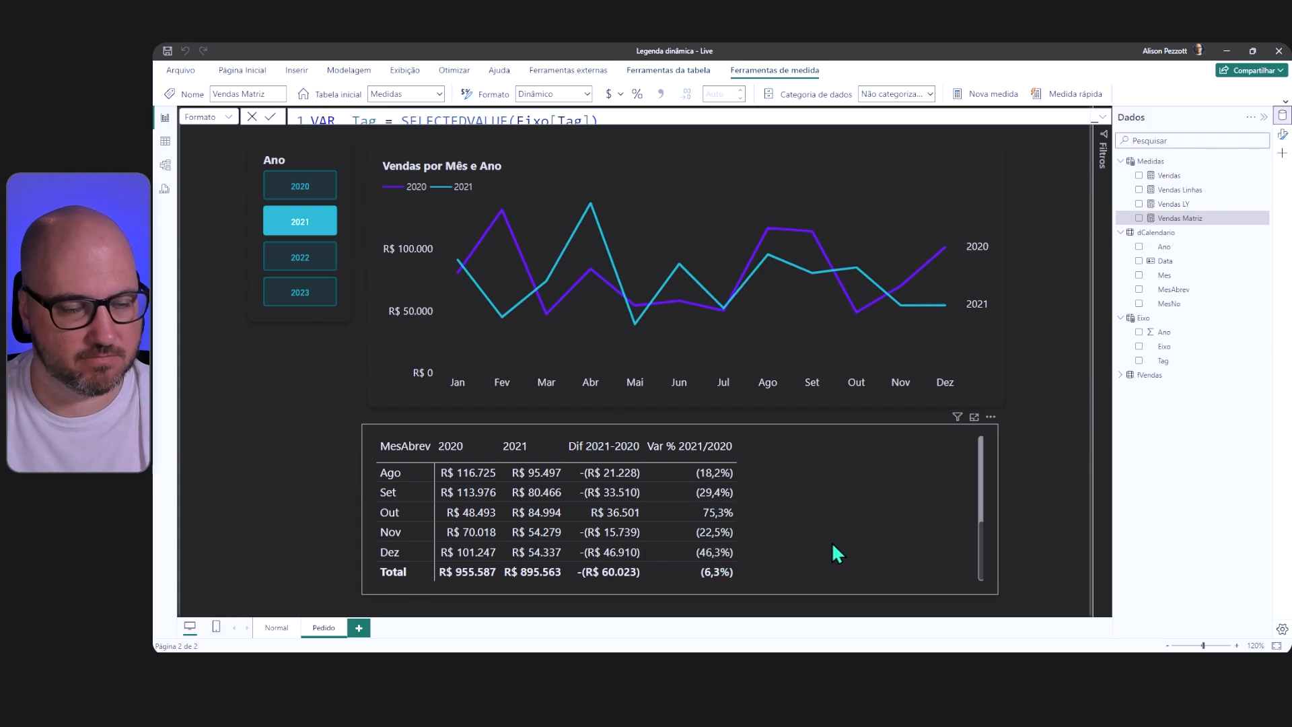
Step: Check the line chart and matrix for every year from 2020 to 2023 with the Ano slicer, ending on 2023
left_click(300, 263)
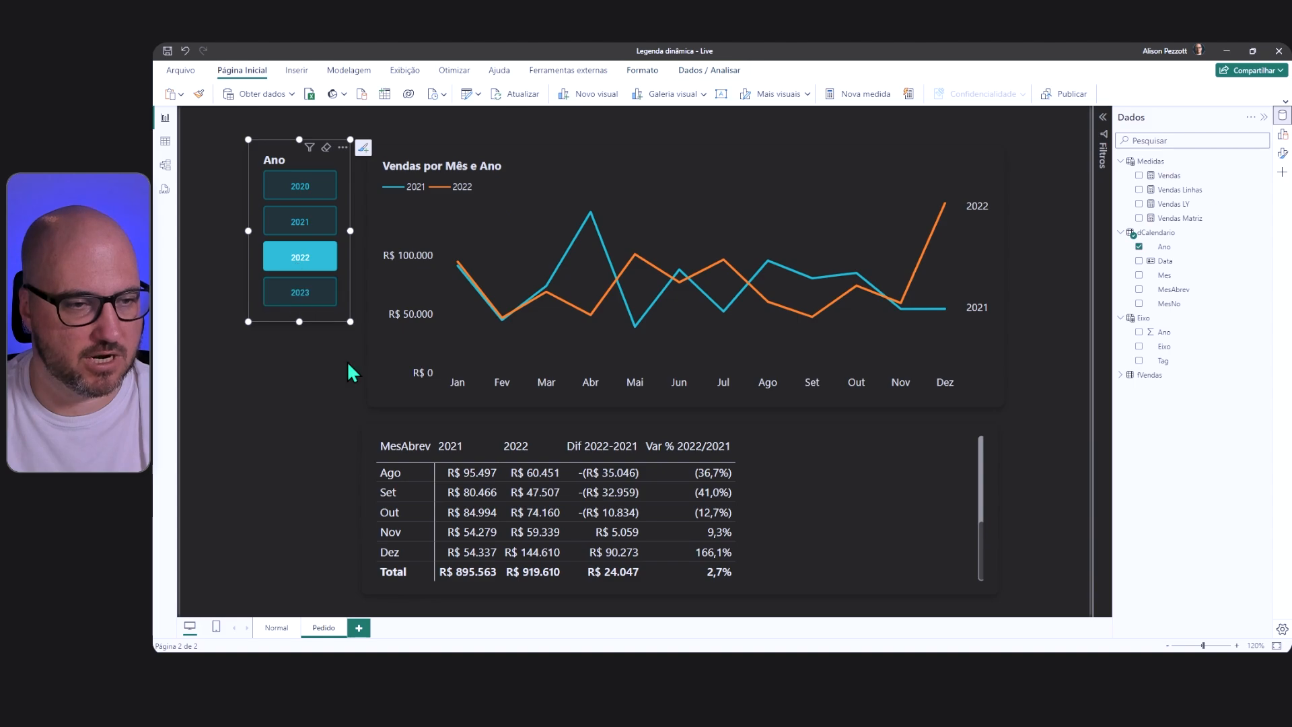
left_click(301, 296)
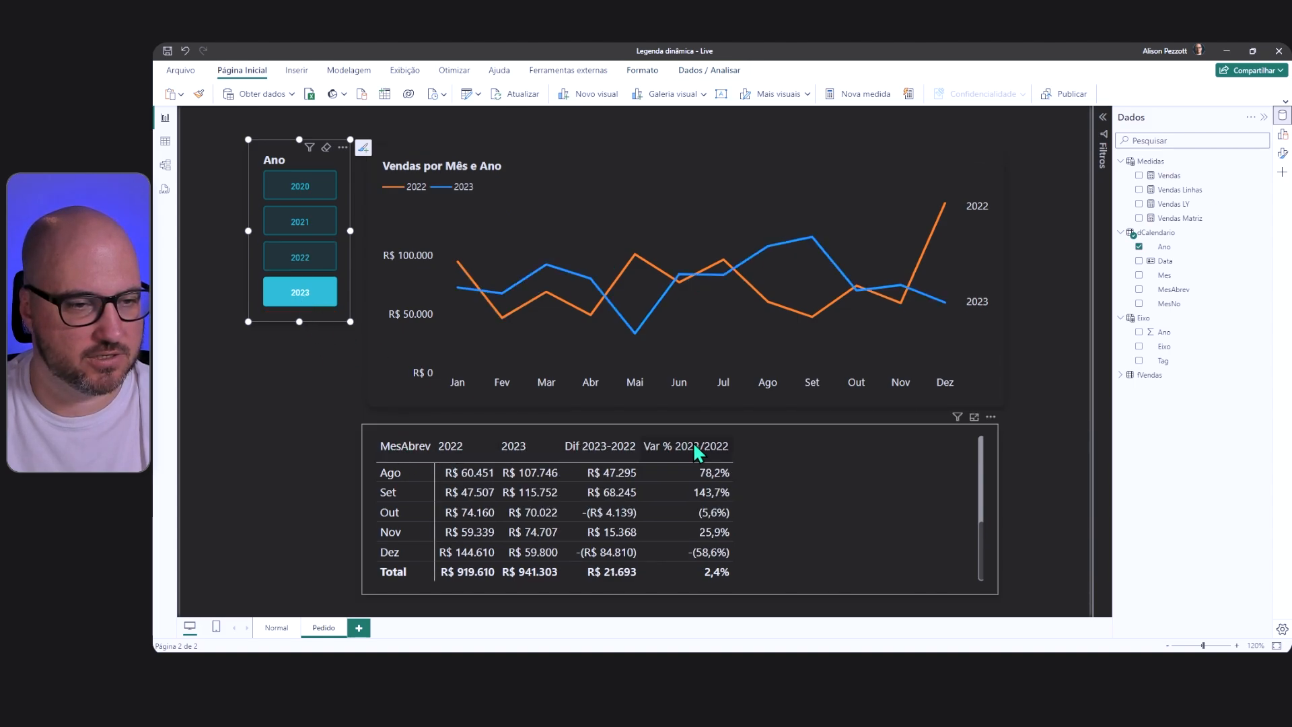
left_click(321, 252)
left_click(322, 232)
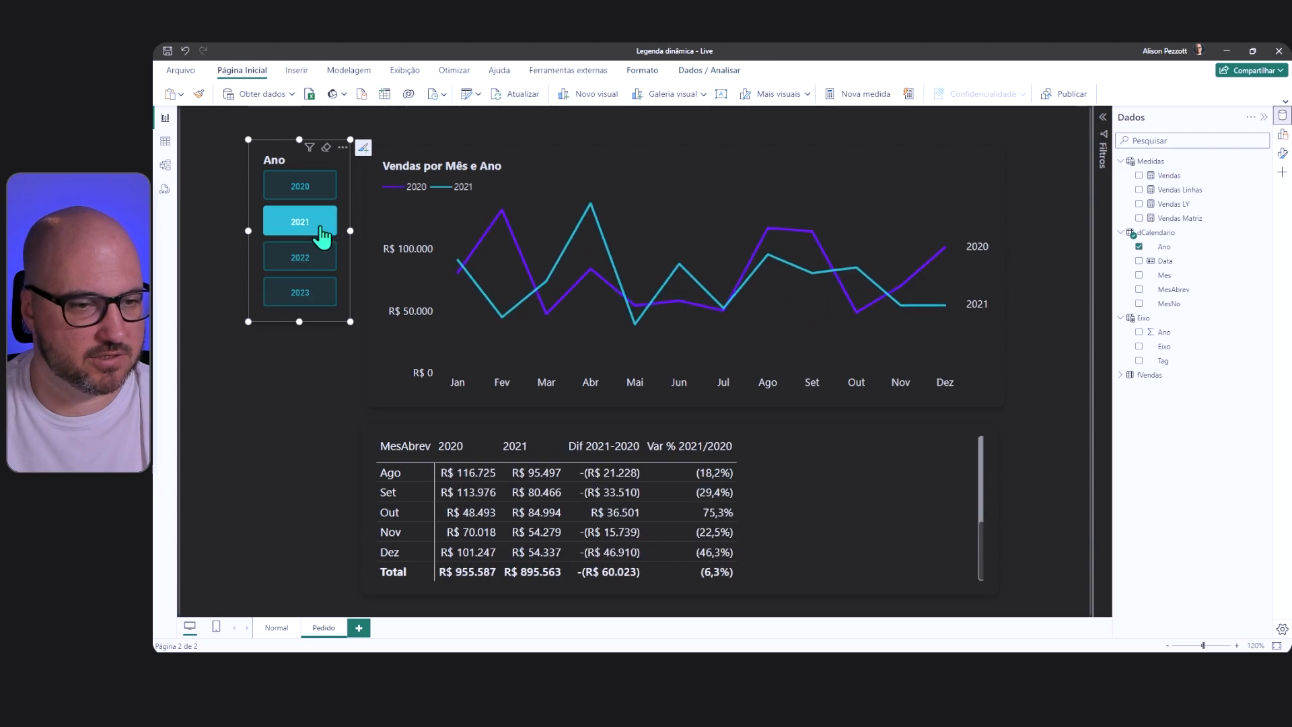
left_click(315, 202)
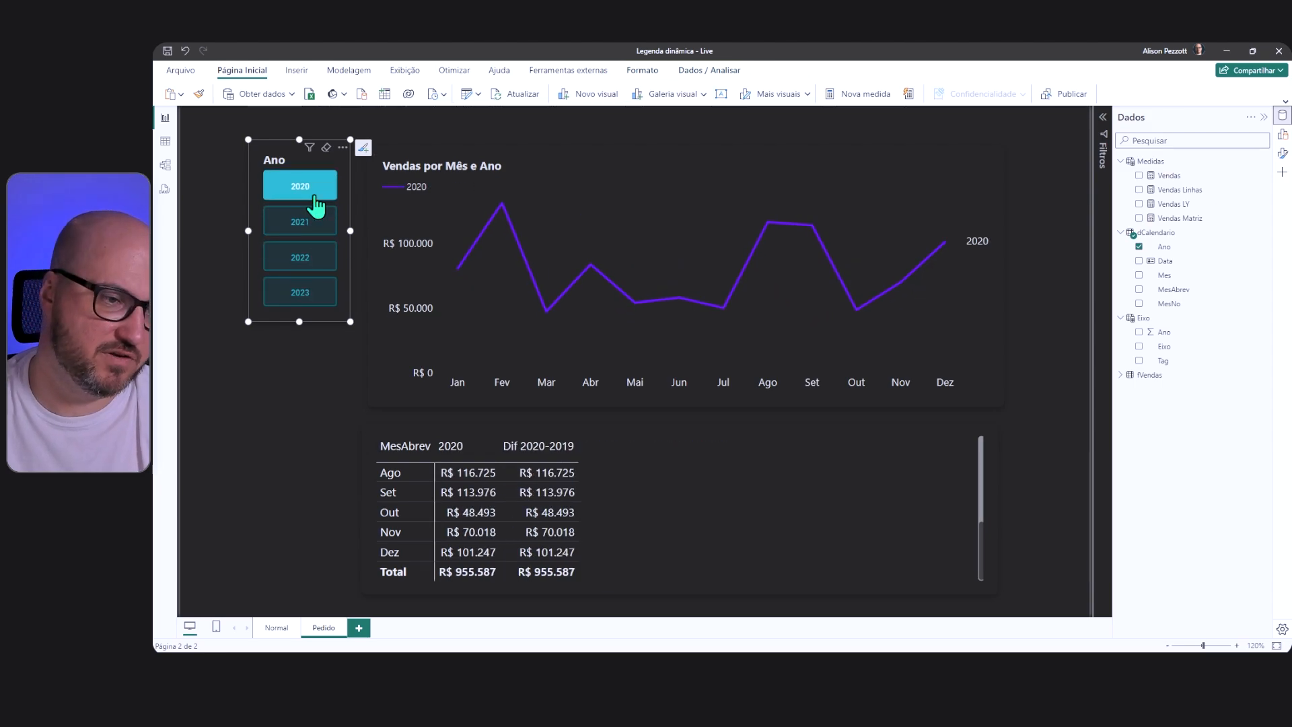
left_click(317, 229)
left_click(315, 266)
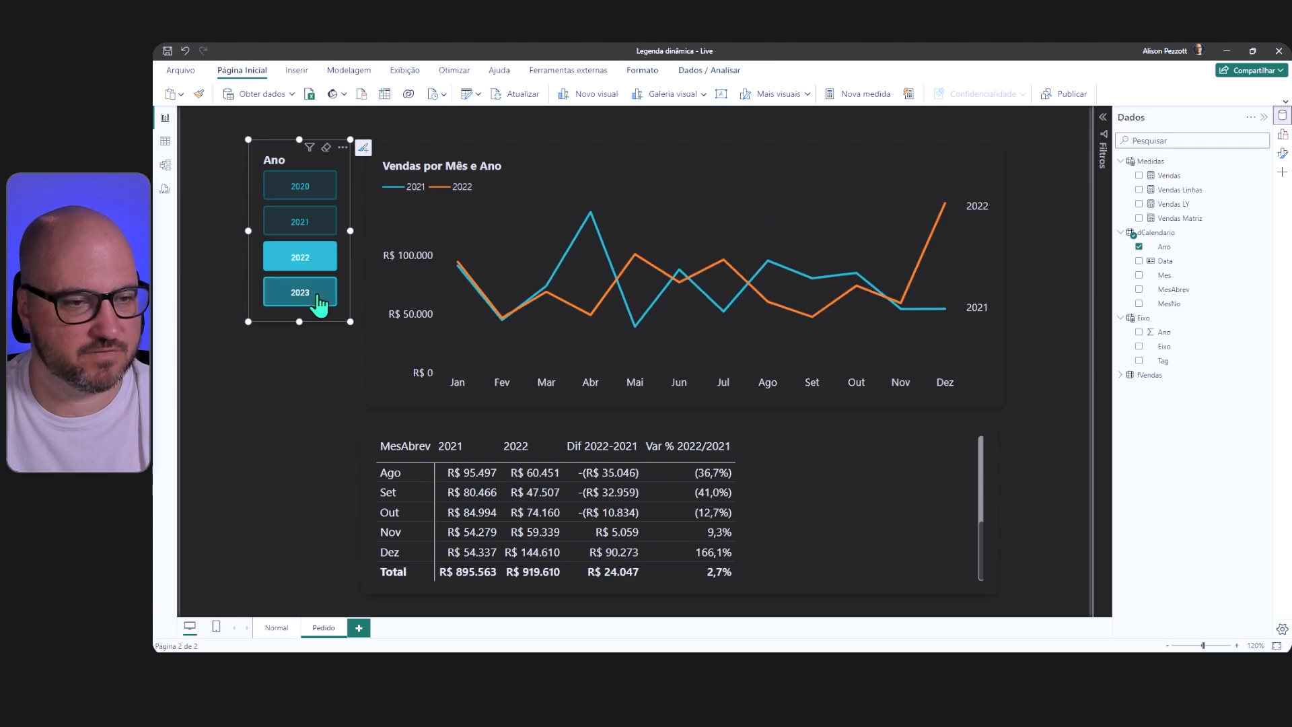
left_click(318, 293)
left_click(320, 266)
left_click(324, 224)
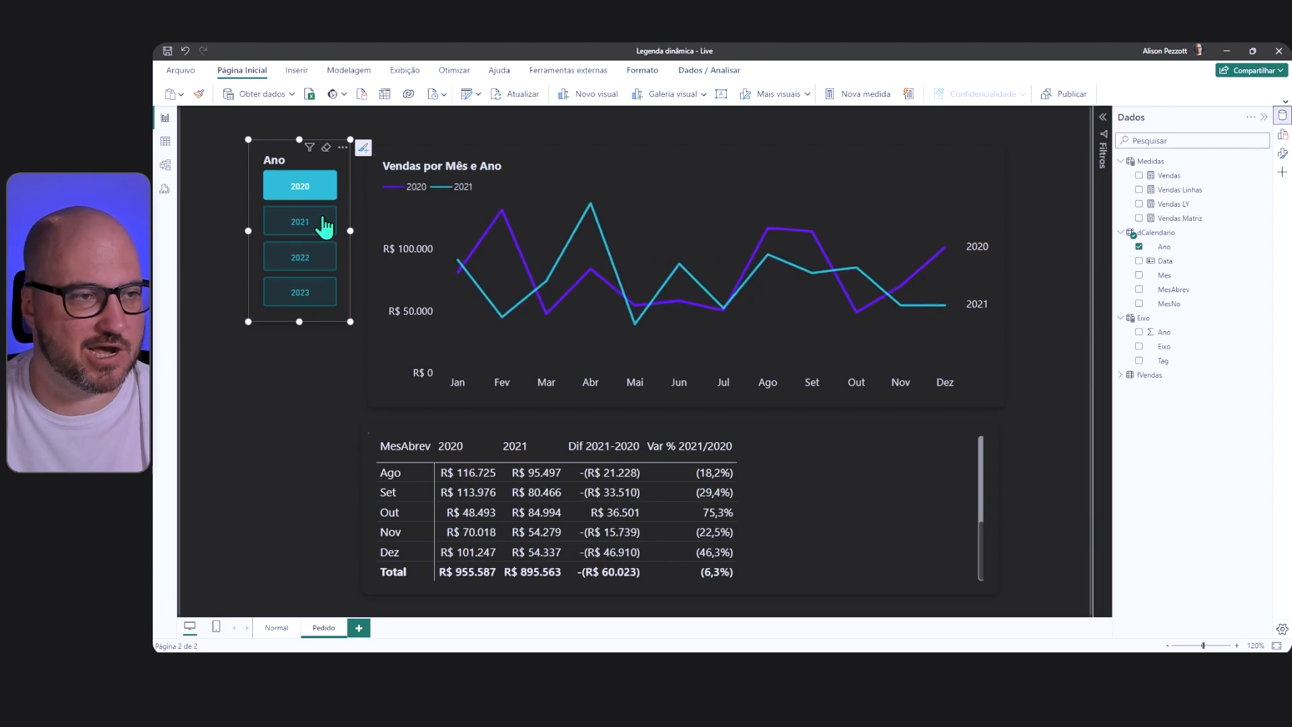
left_click(324, 264)
left_click(322, 299)
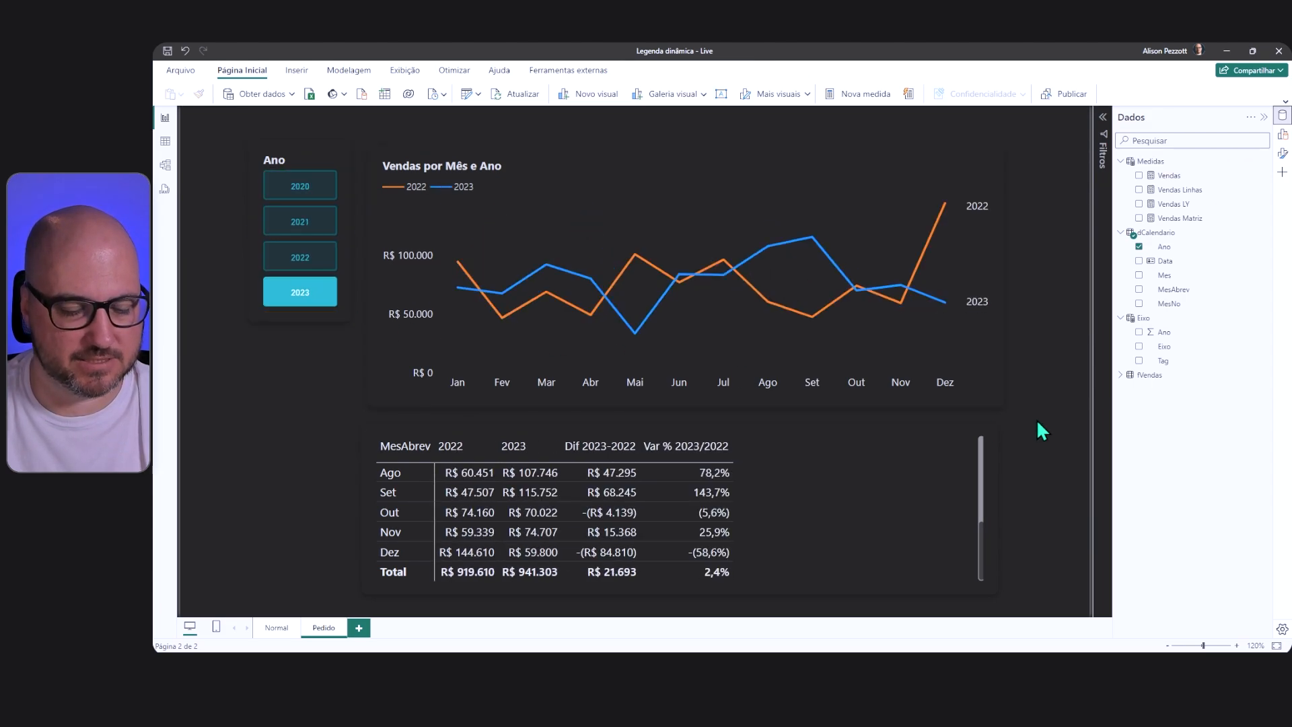